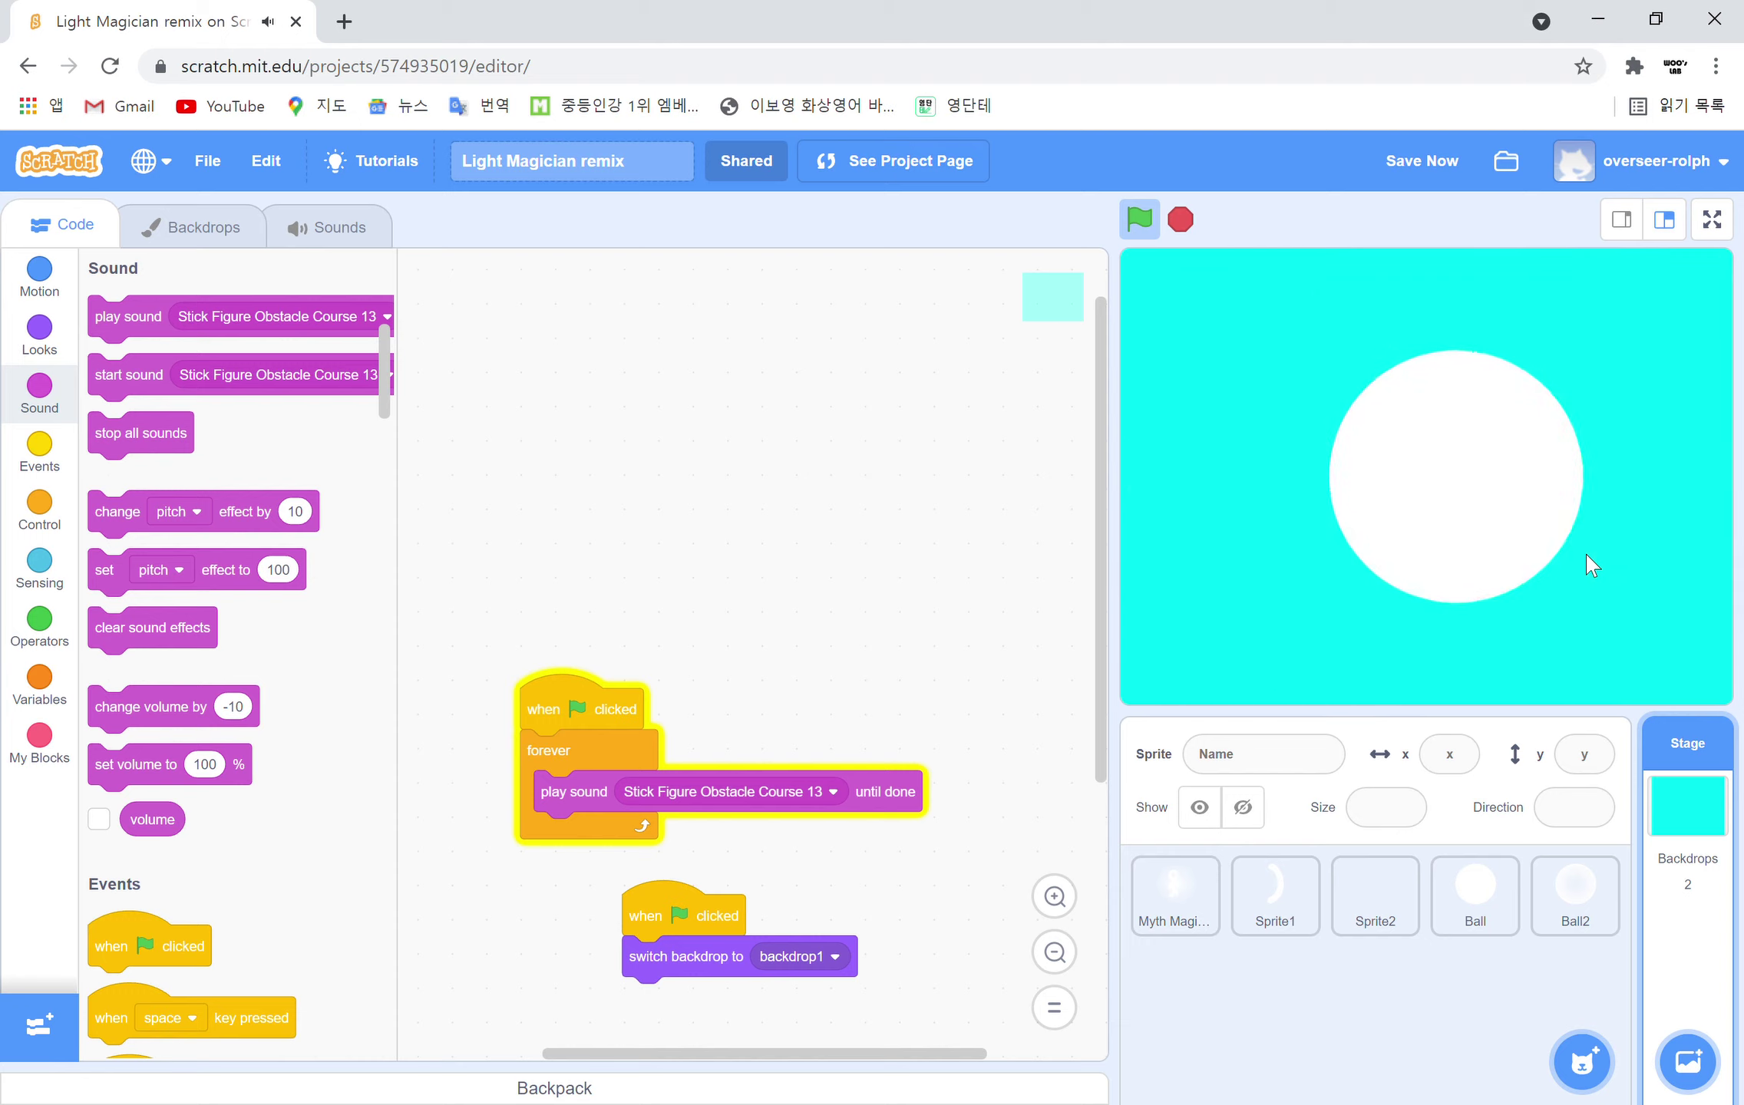
Stop the running project and examine the Stage's Stick Figure Obstacle Course sound and its full name
left_click(1188, 230)
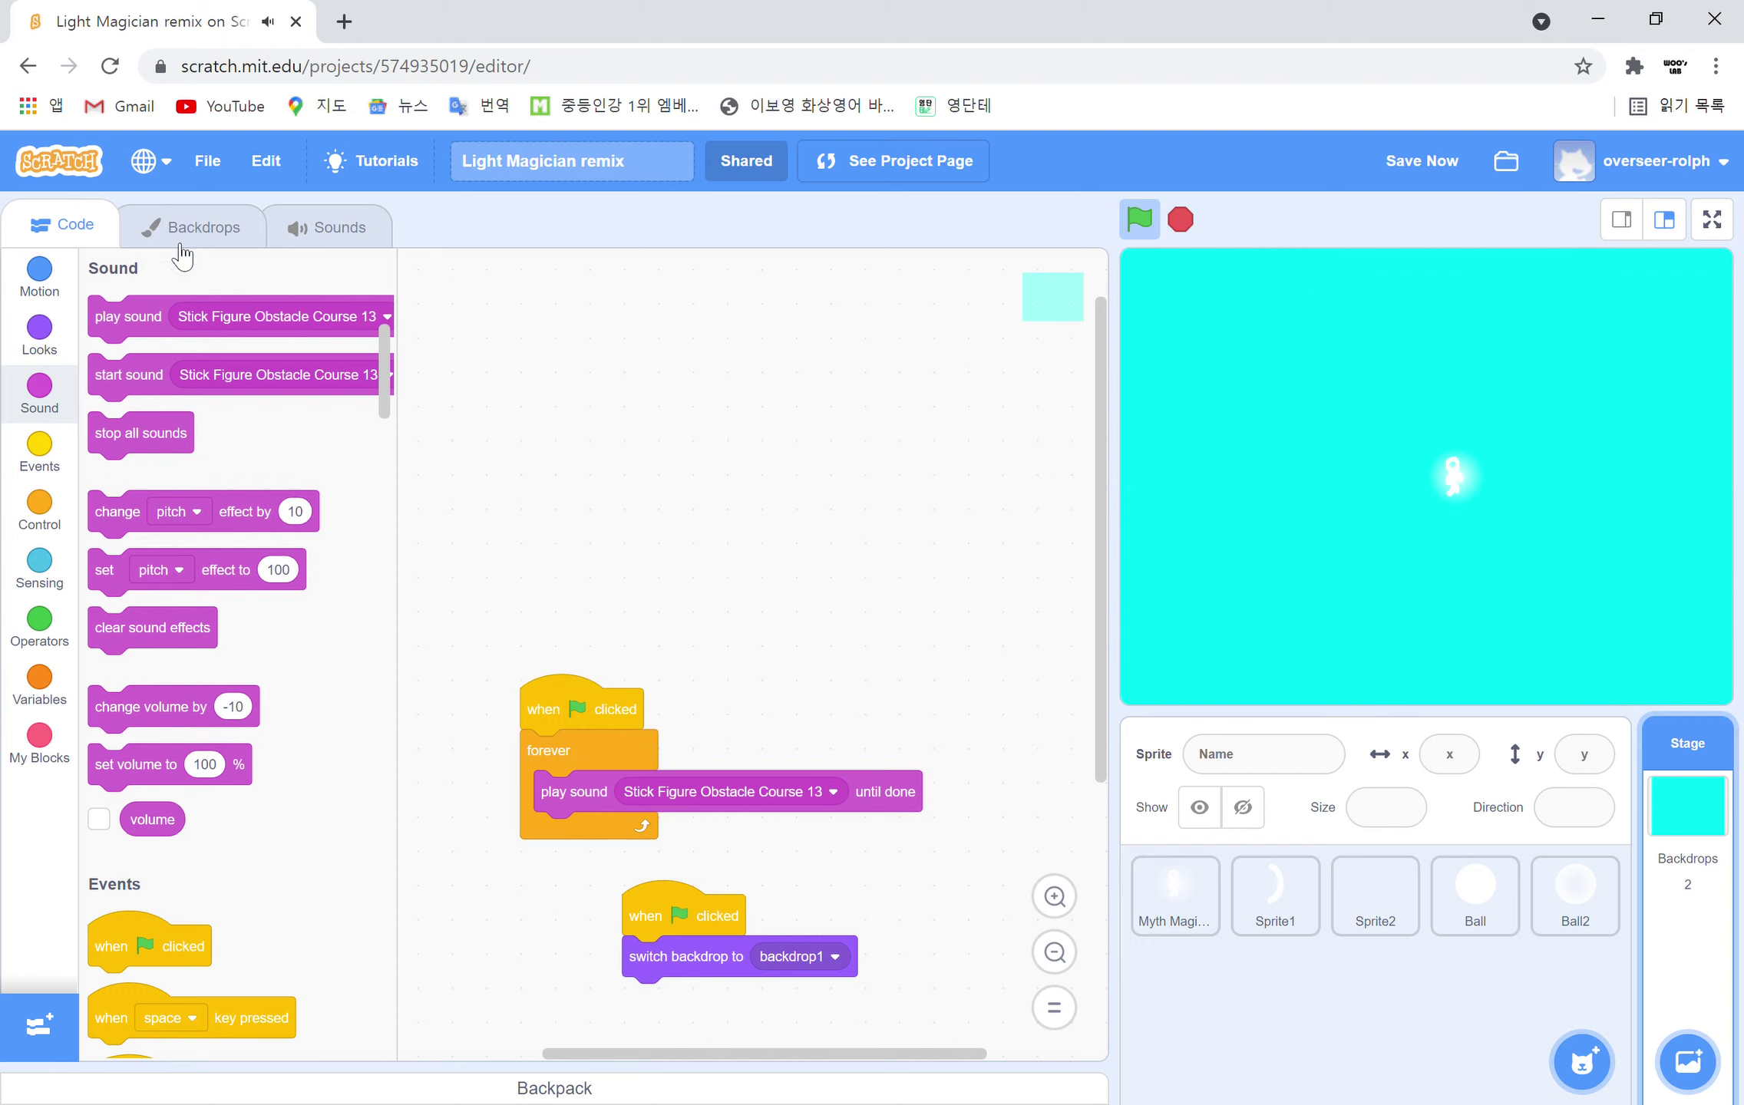
left_click(347, 225)
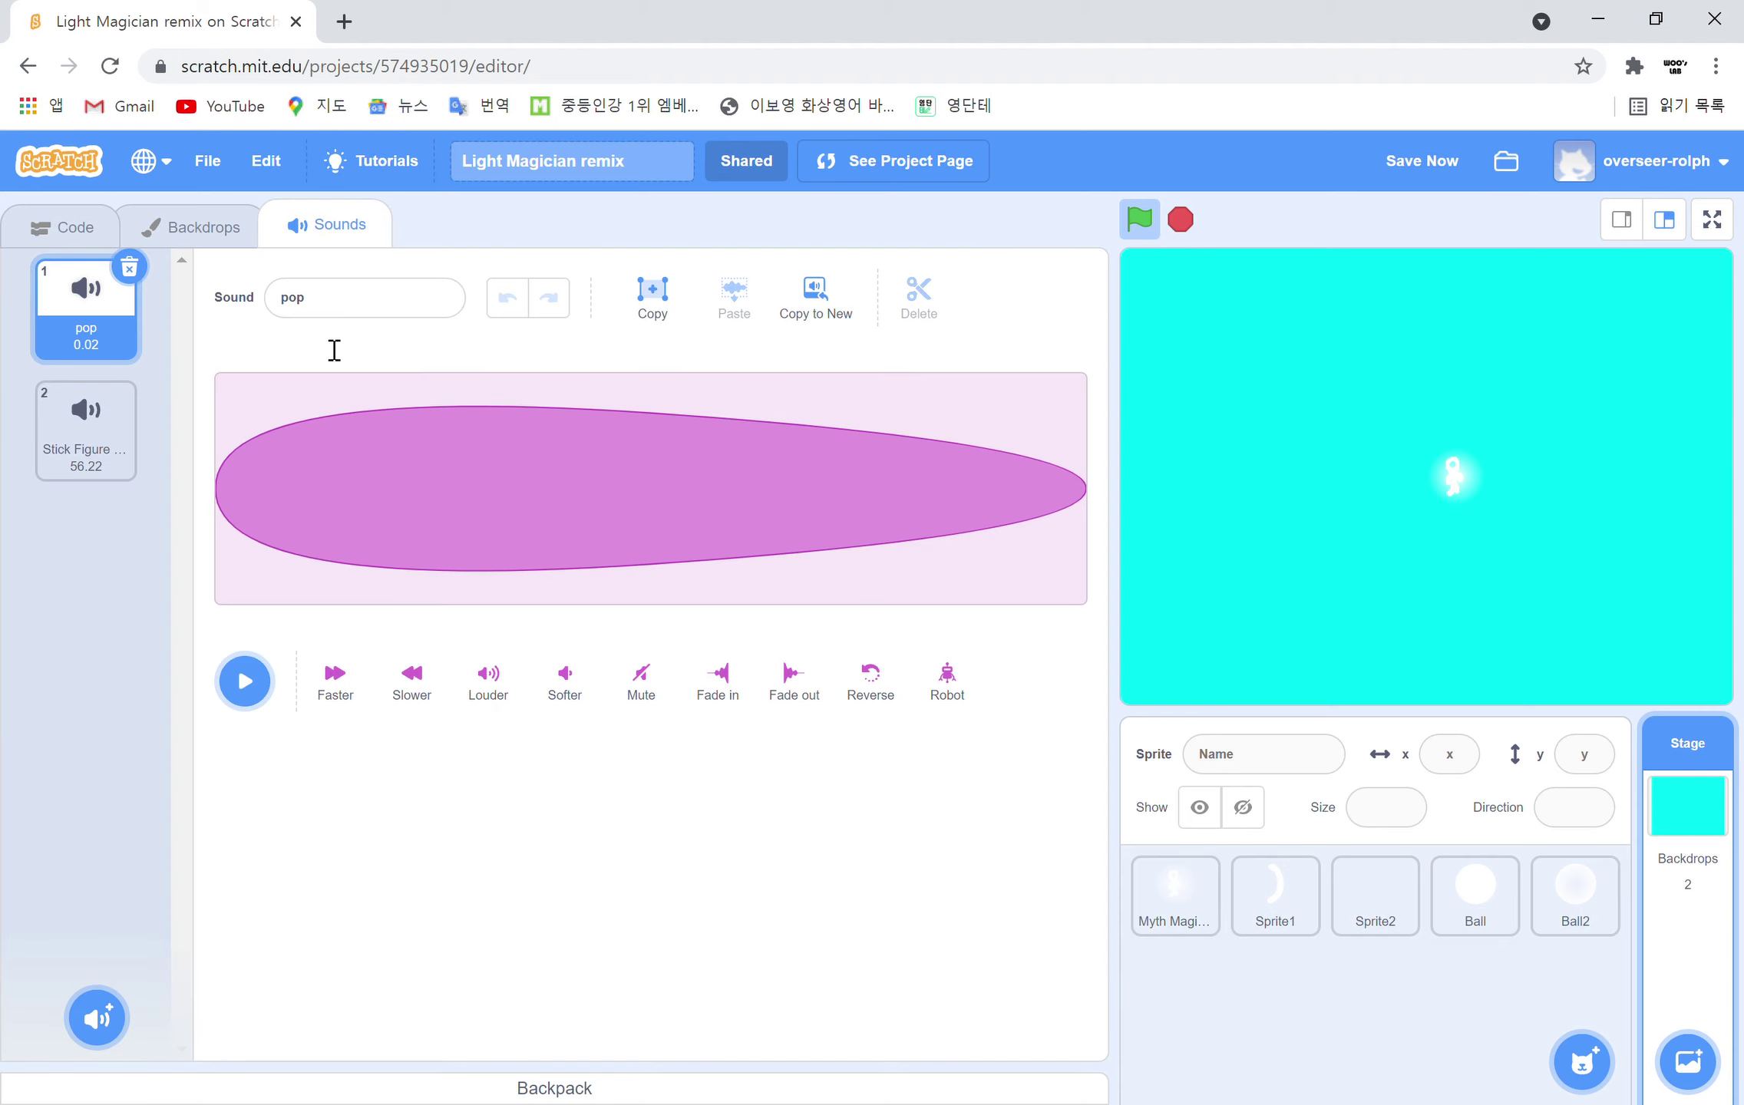
left_click(109, 468)
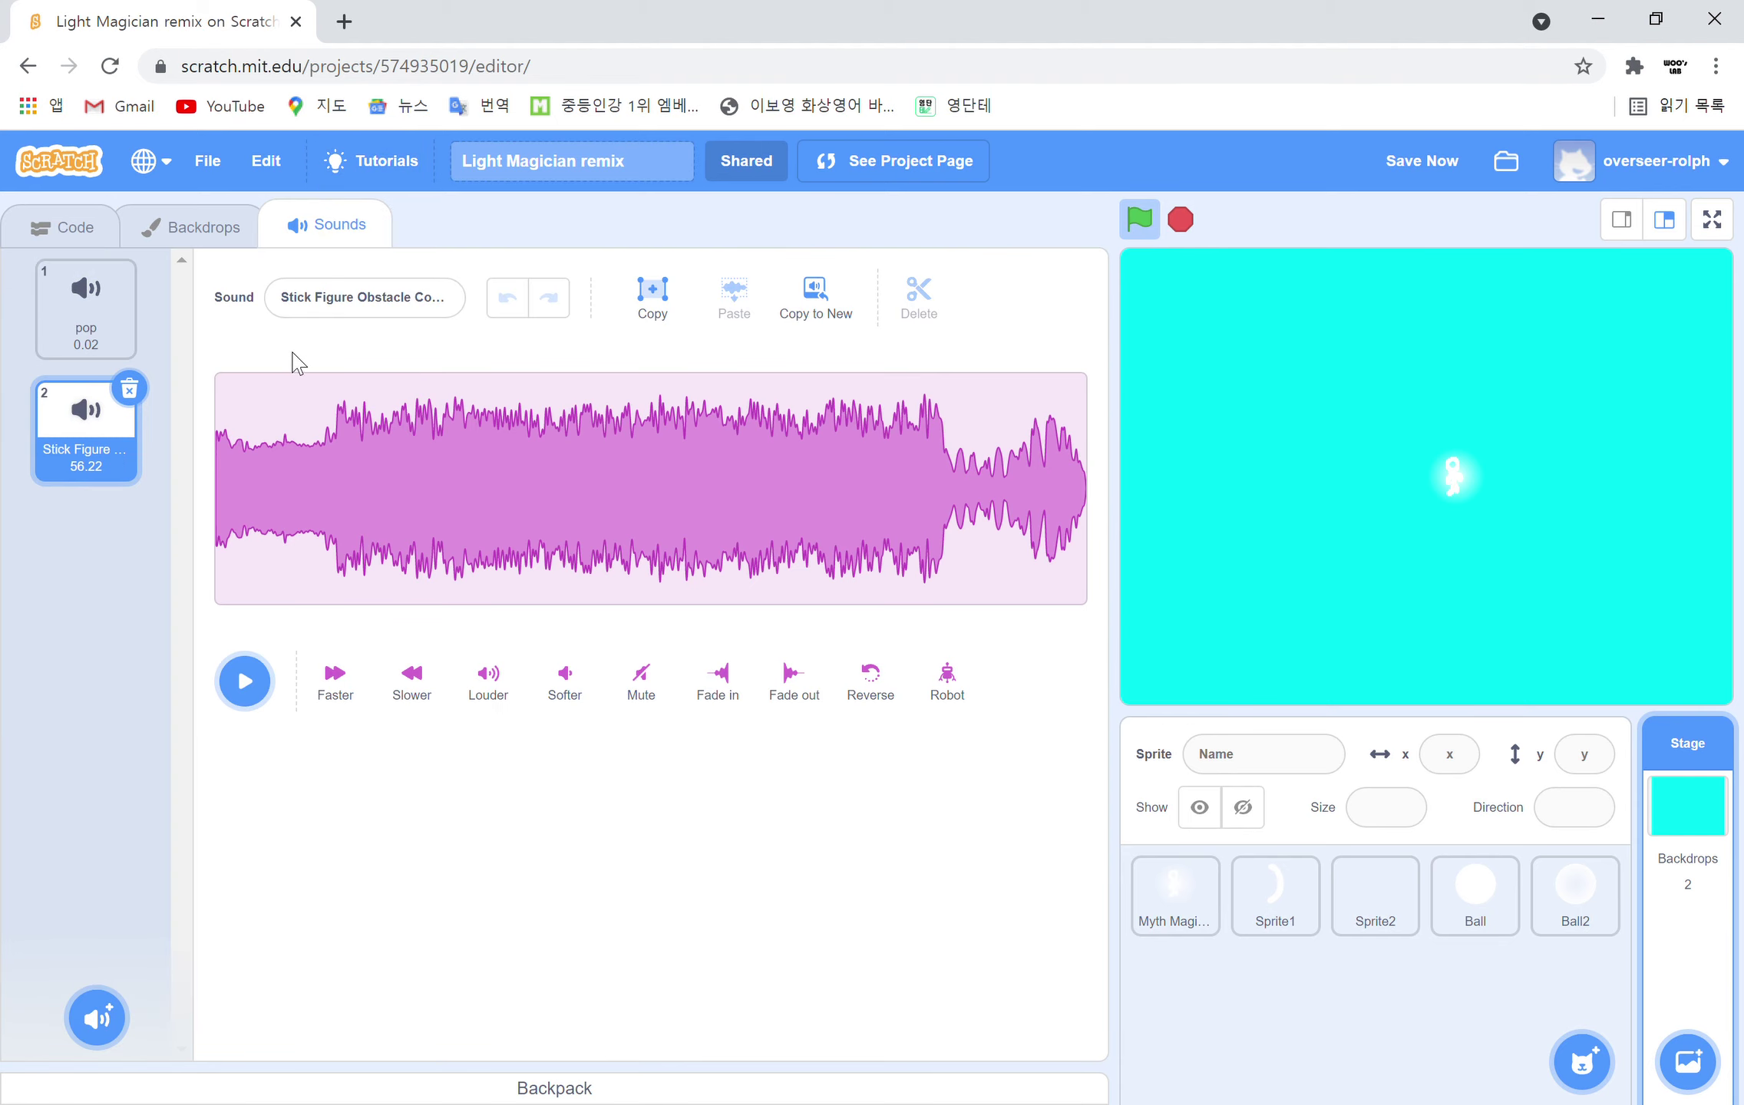
left_click(355, 301)
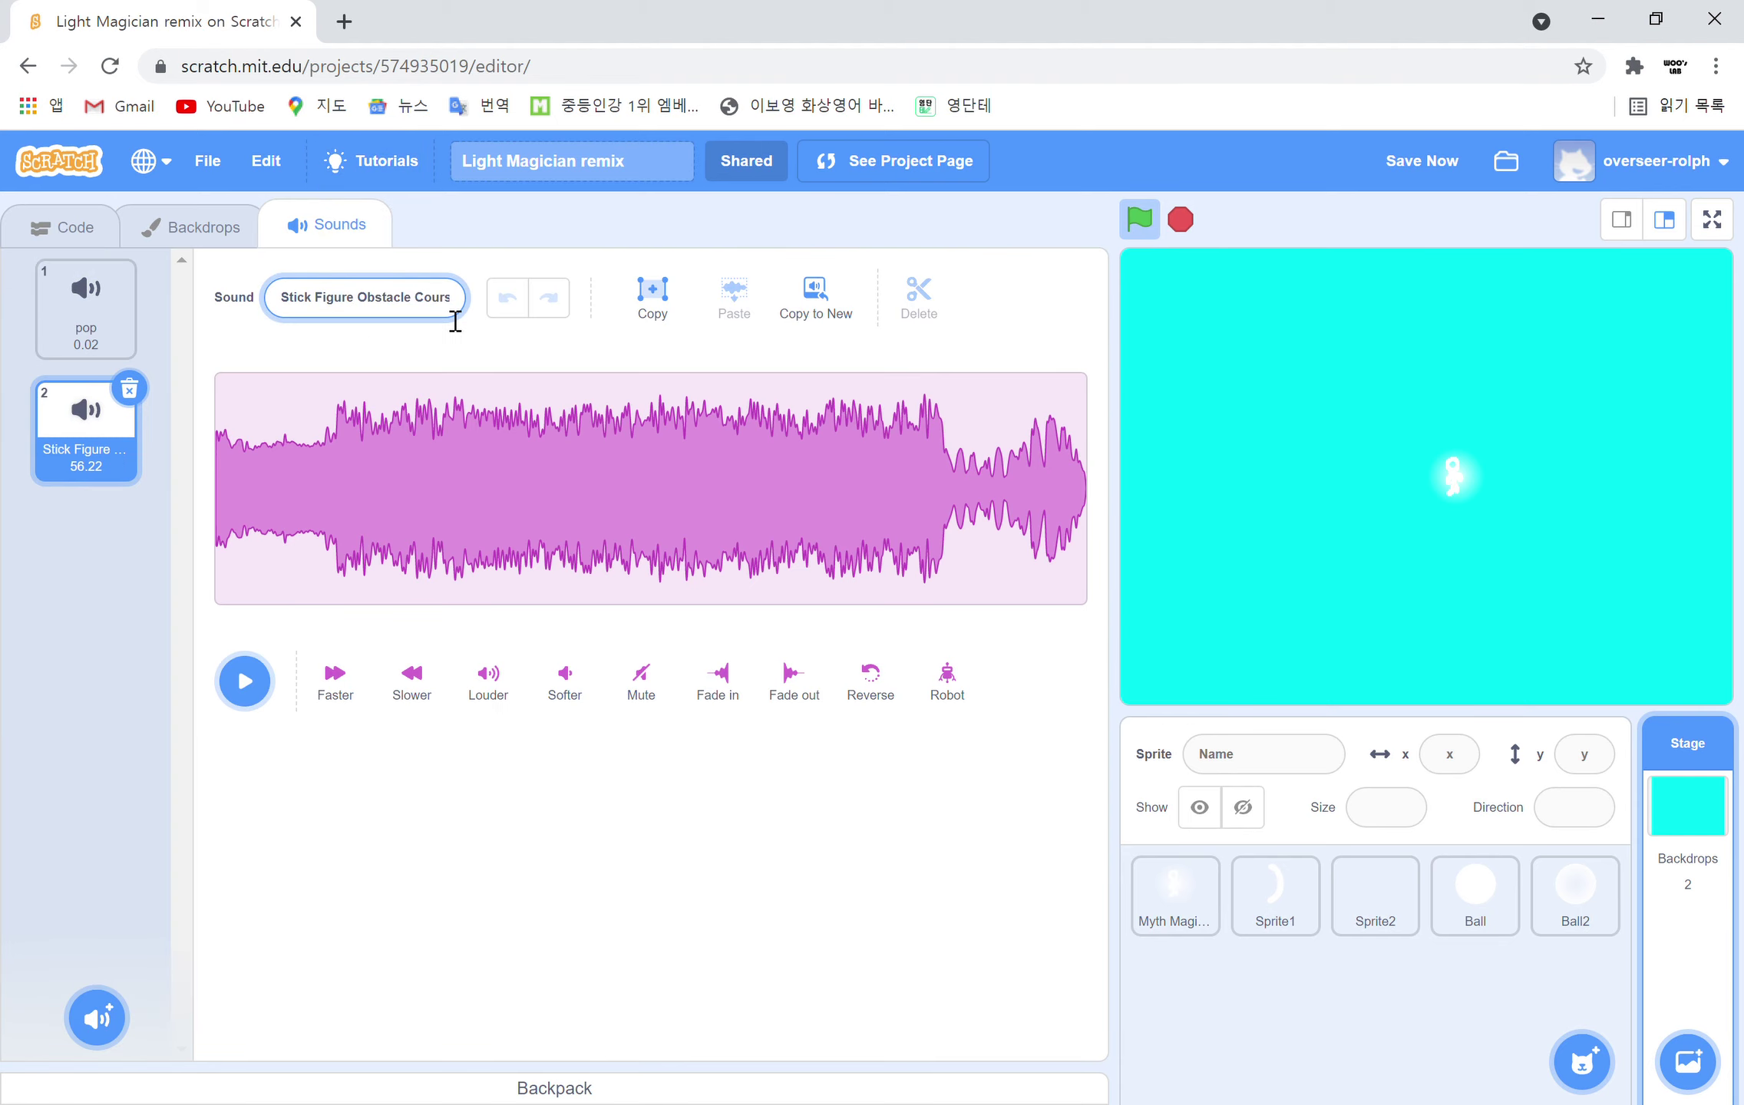
key("Right")
key("Right")
key("Right")
key("Right")
left_click(399, 860)
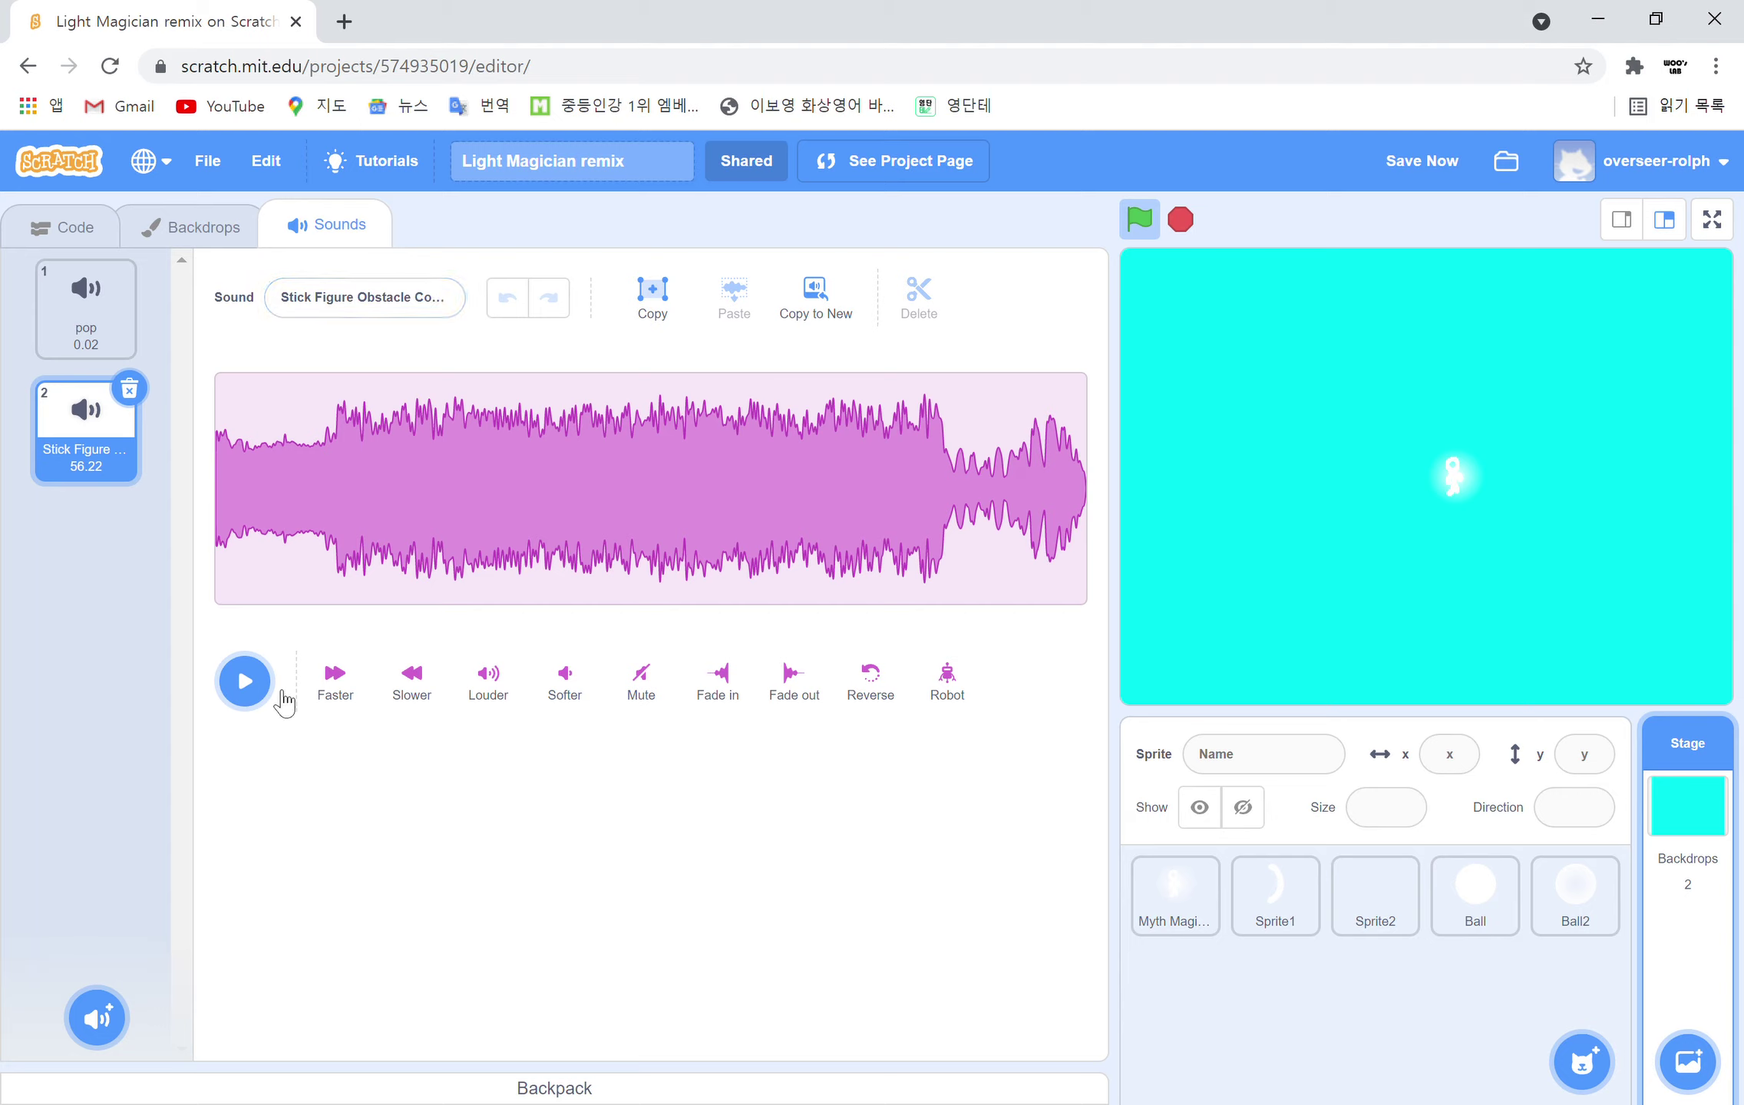
Play the Stick Figure Obstacle Course sound and speed it up twice with the Faster effect
left_click(255, 685)
left_click(337, 679)
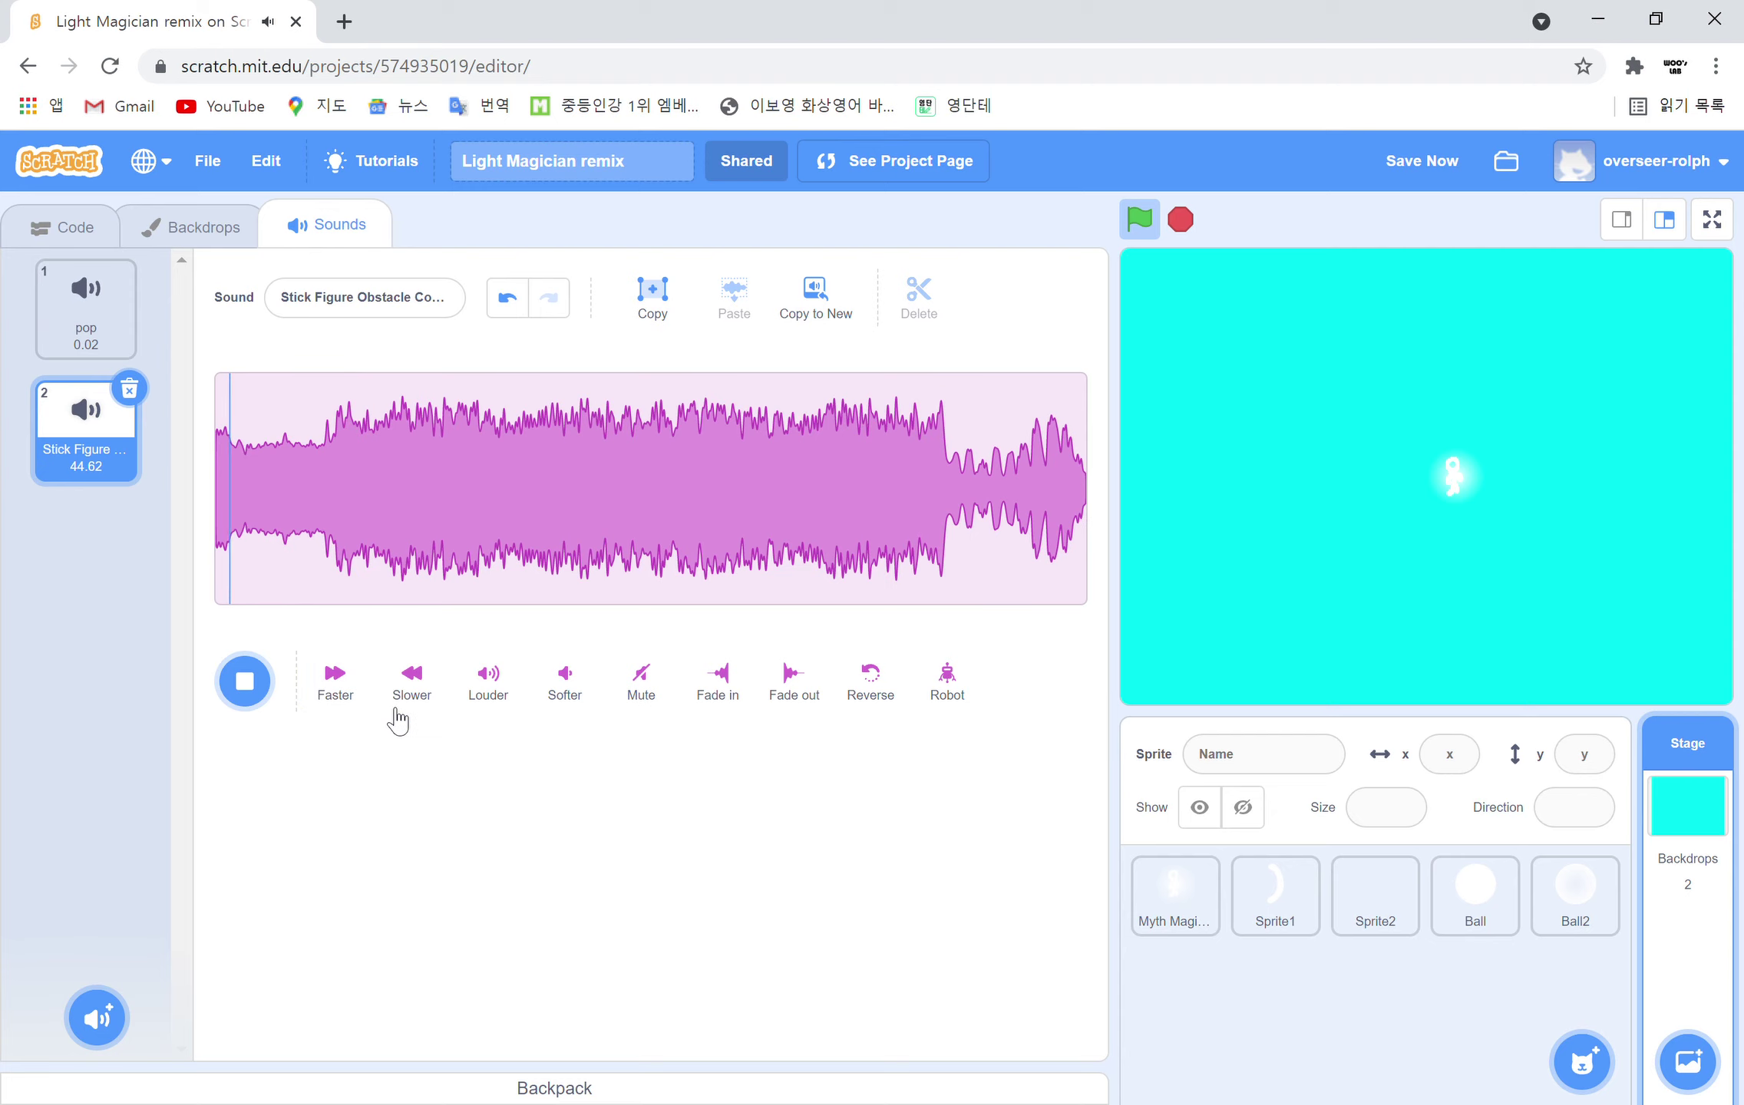
left_click(334, 695)
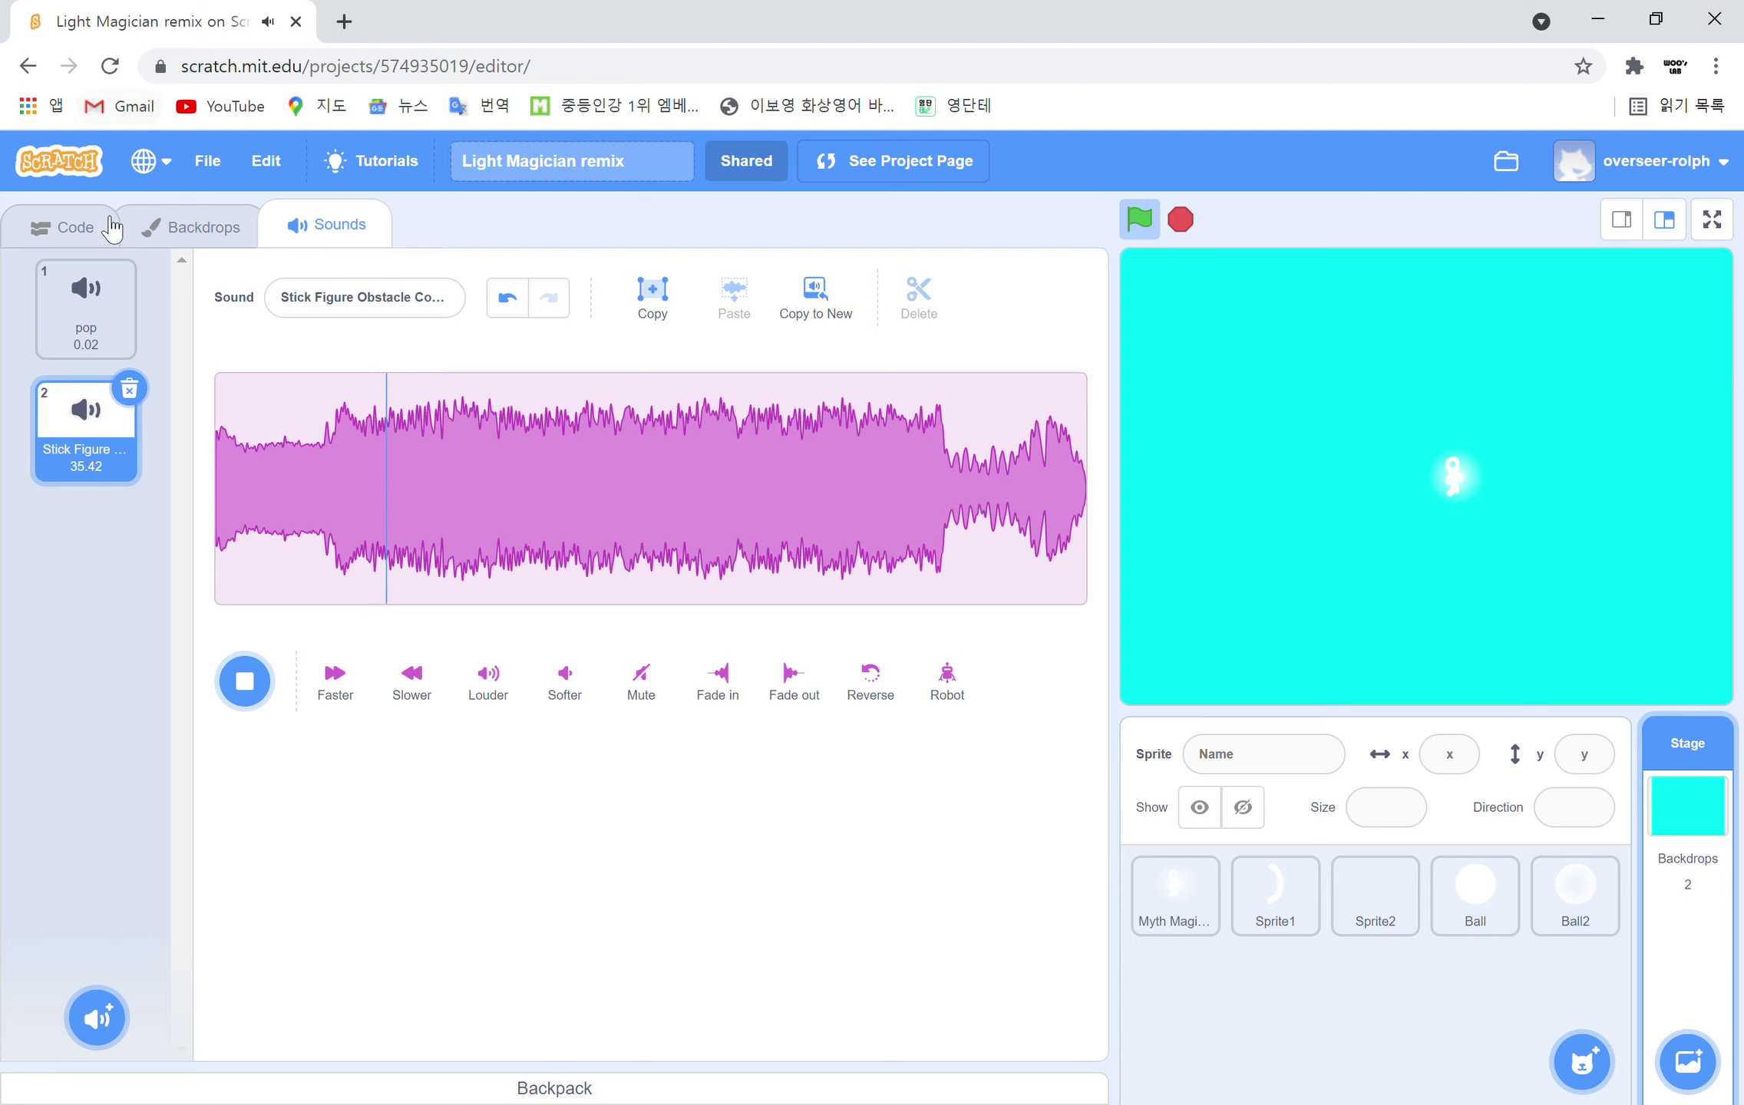
Run the project from the code view and move Ball2's green-flag script away from its clone script
left_click(89, 232)
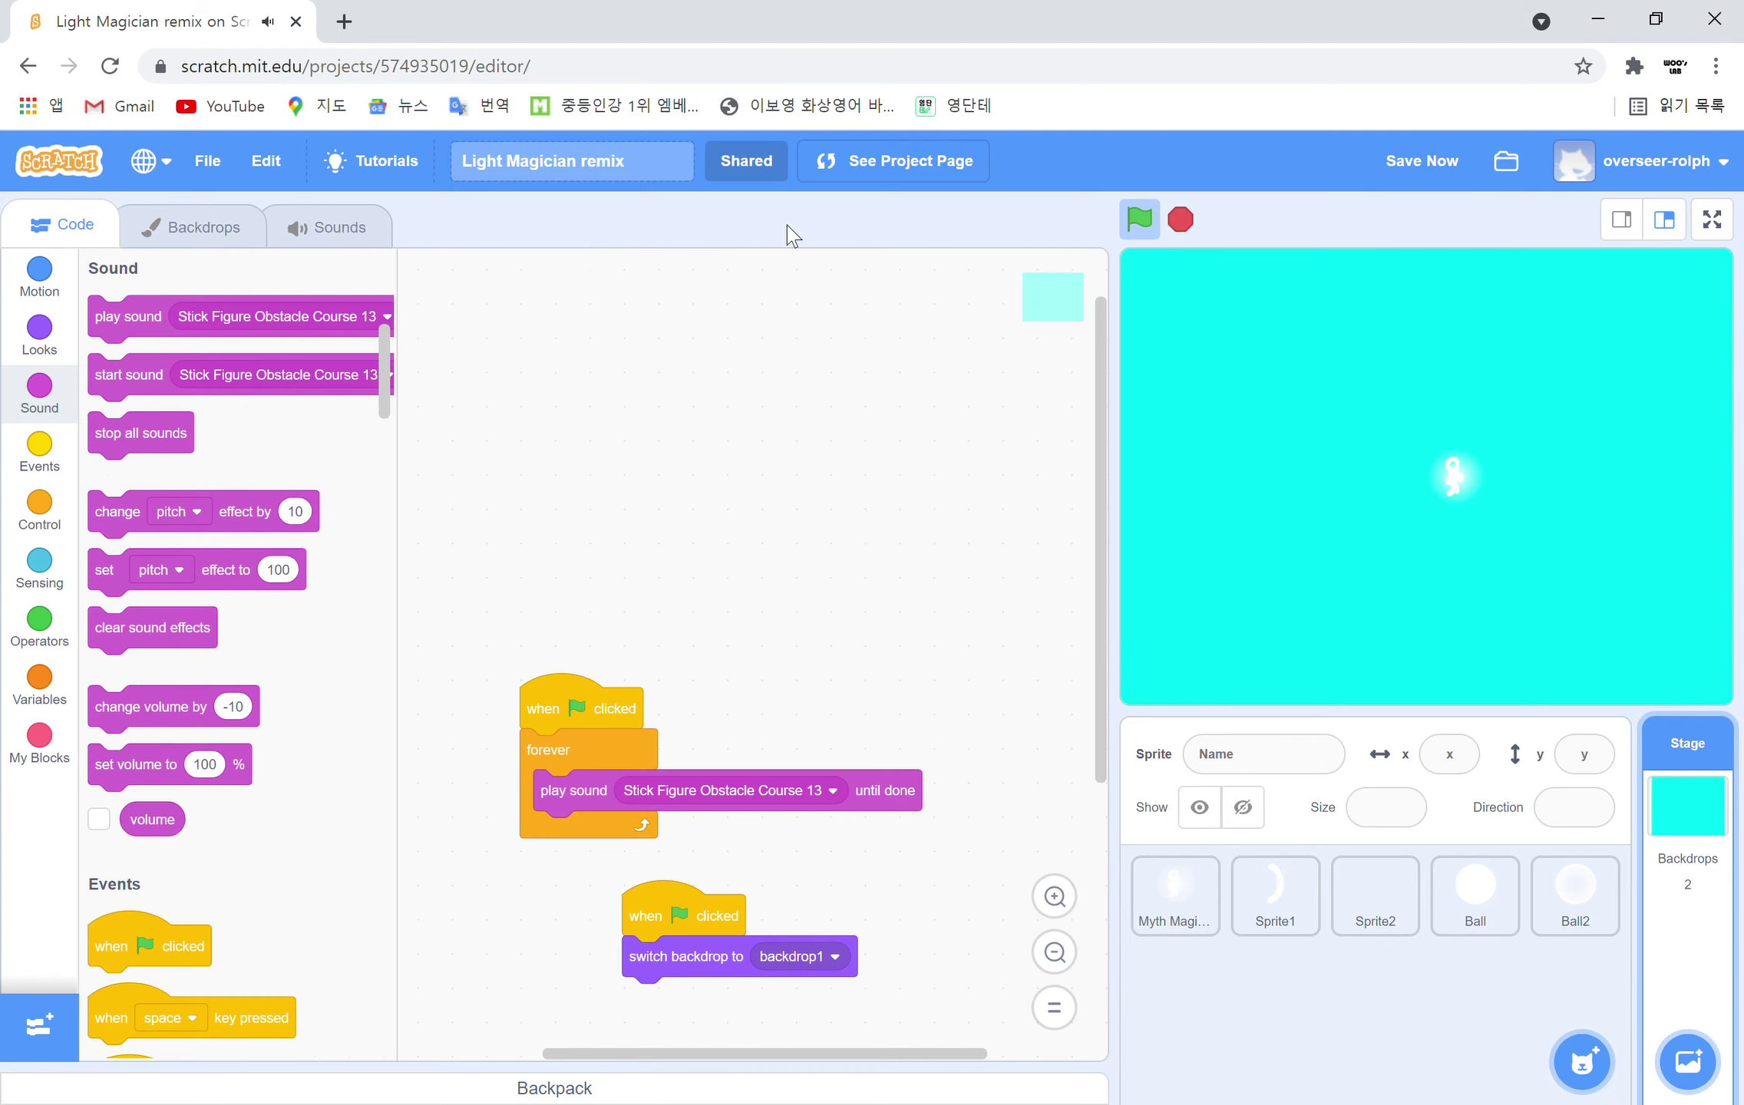
left_click(1142, 228)
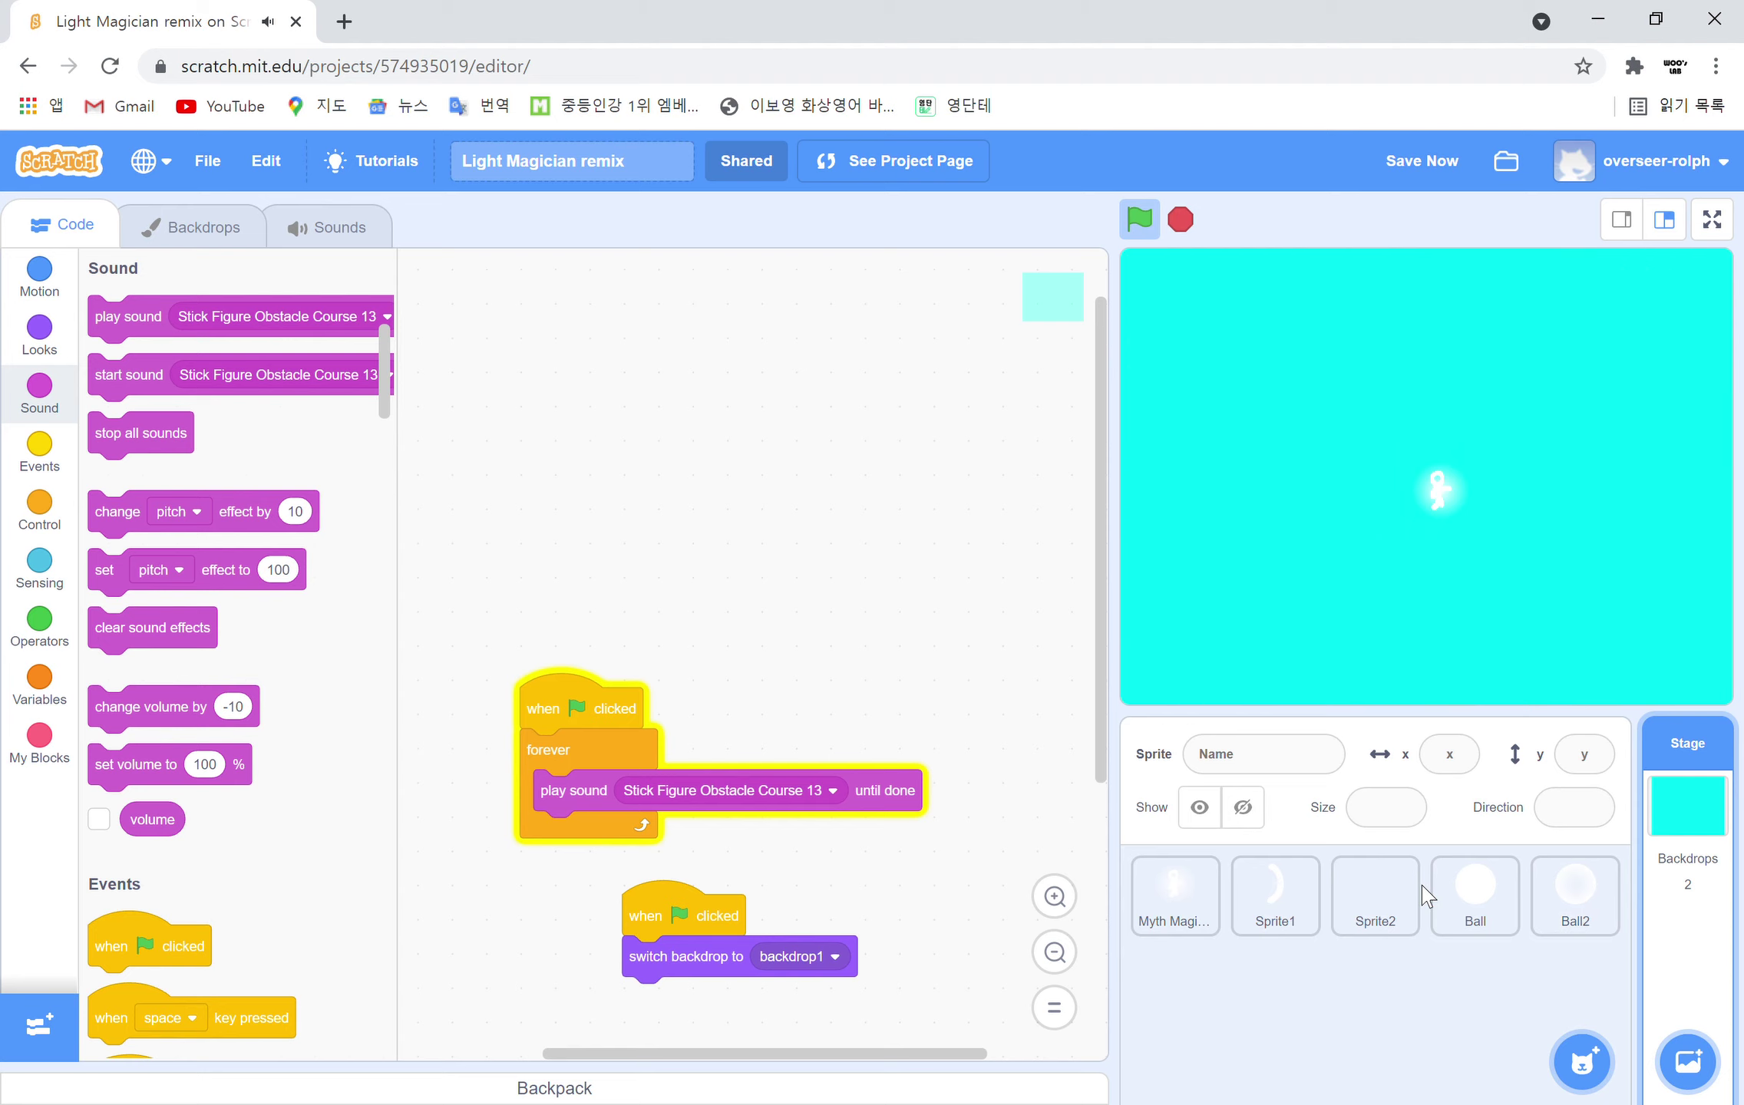
left_click(1601, 901)
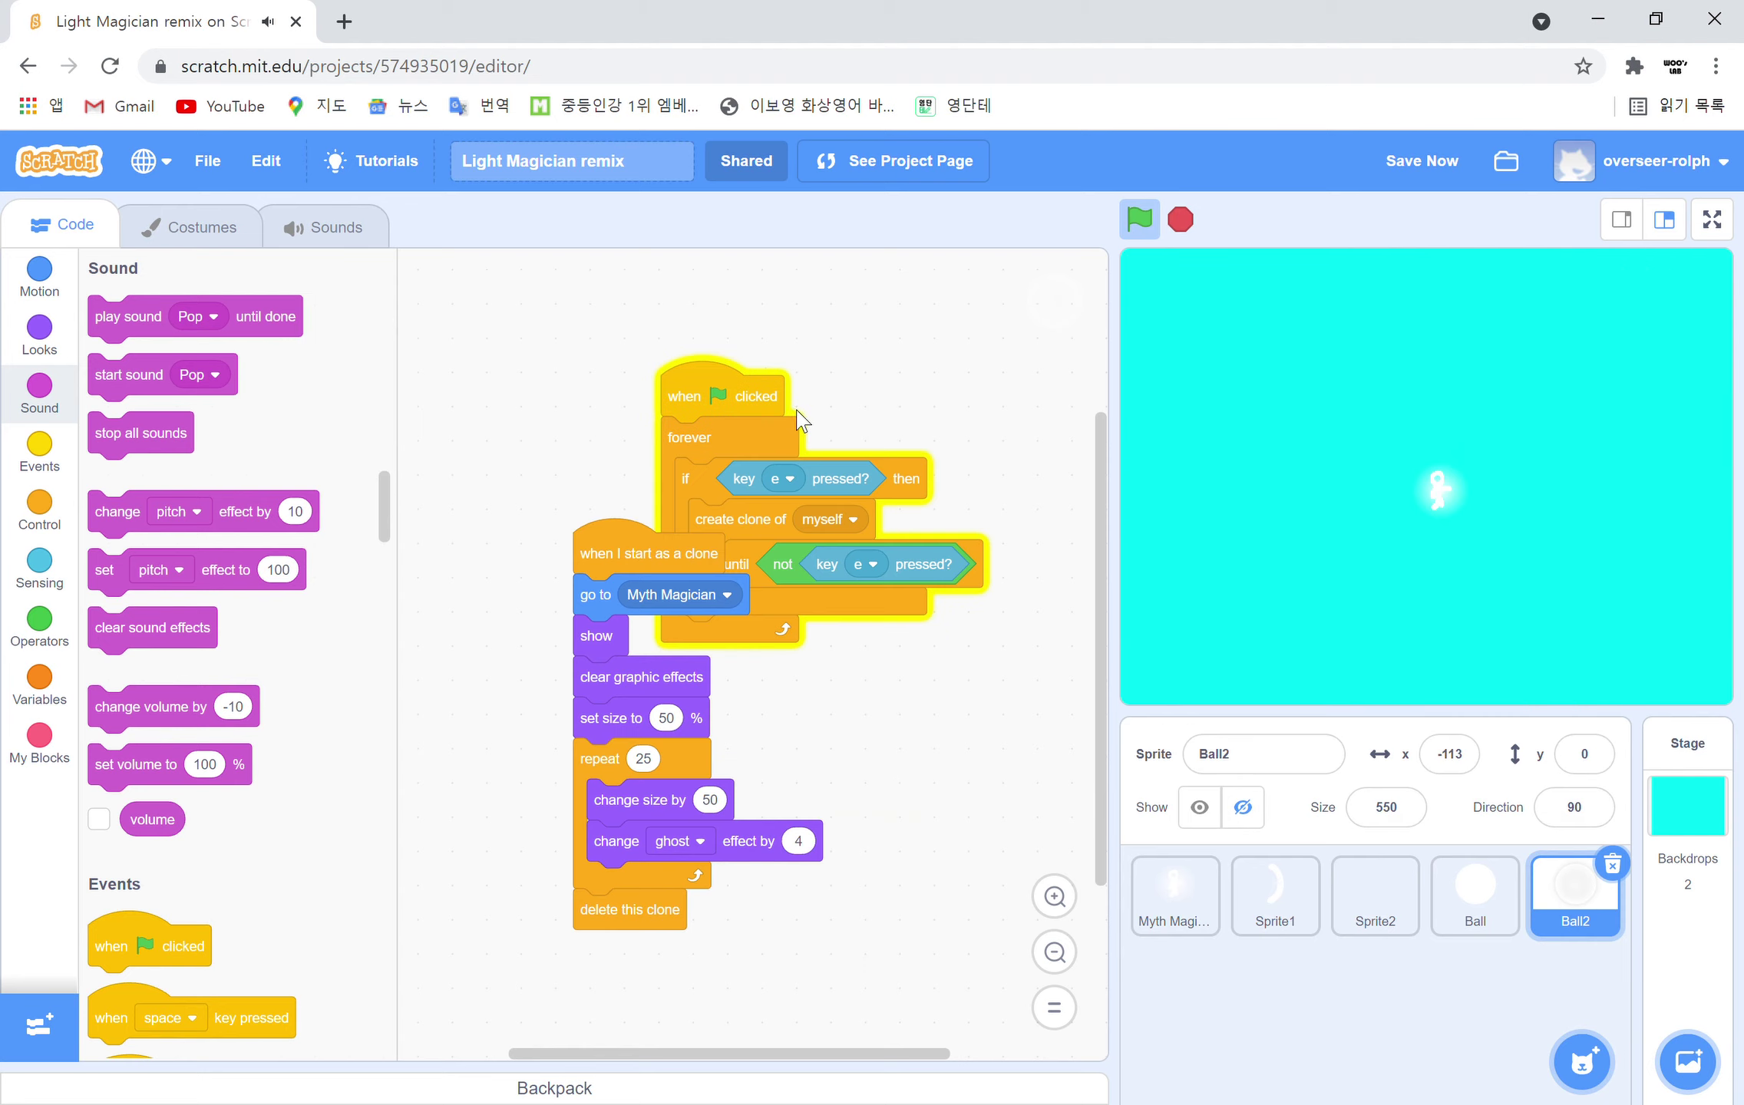
mouse_move(761, 400)
left_mouse_down()
mouse_move(653, 372)
mouse_move(802, 368)
mouse_move(798, 390)
left_mouse_up()
Test Ball2's expanding ring effect by triggering its clones repeatedly in the running project
key("e")
key("e")
key("e")
key("e")
key("e")
key("e")
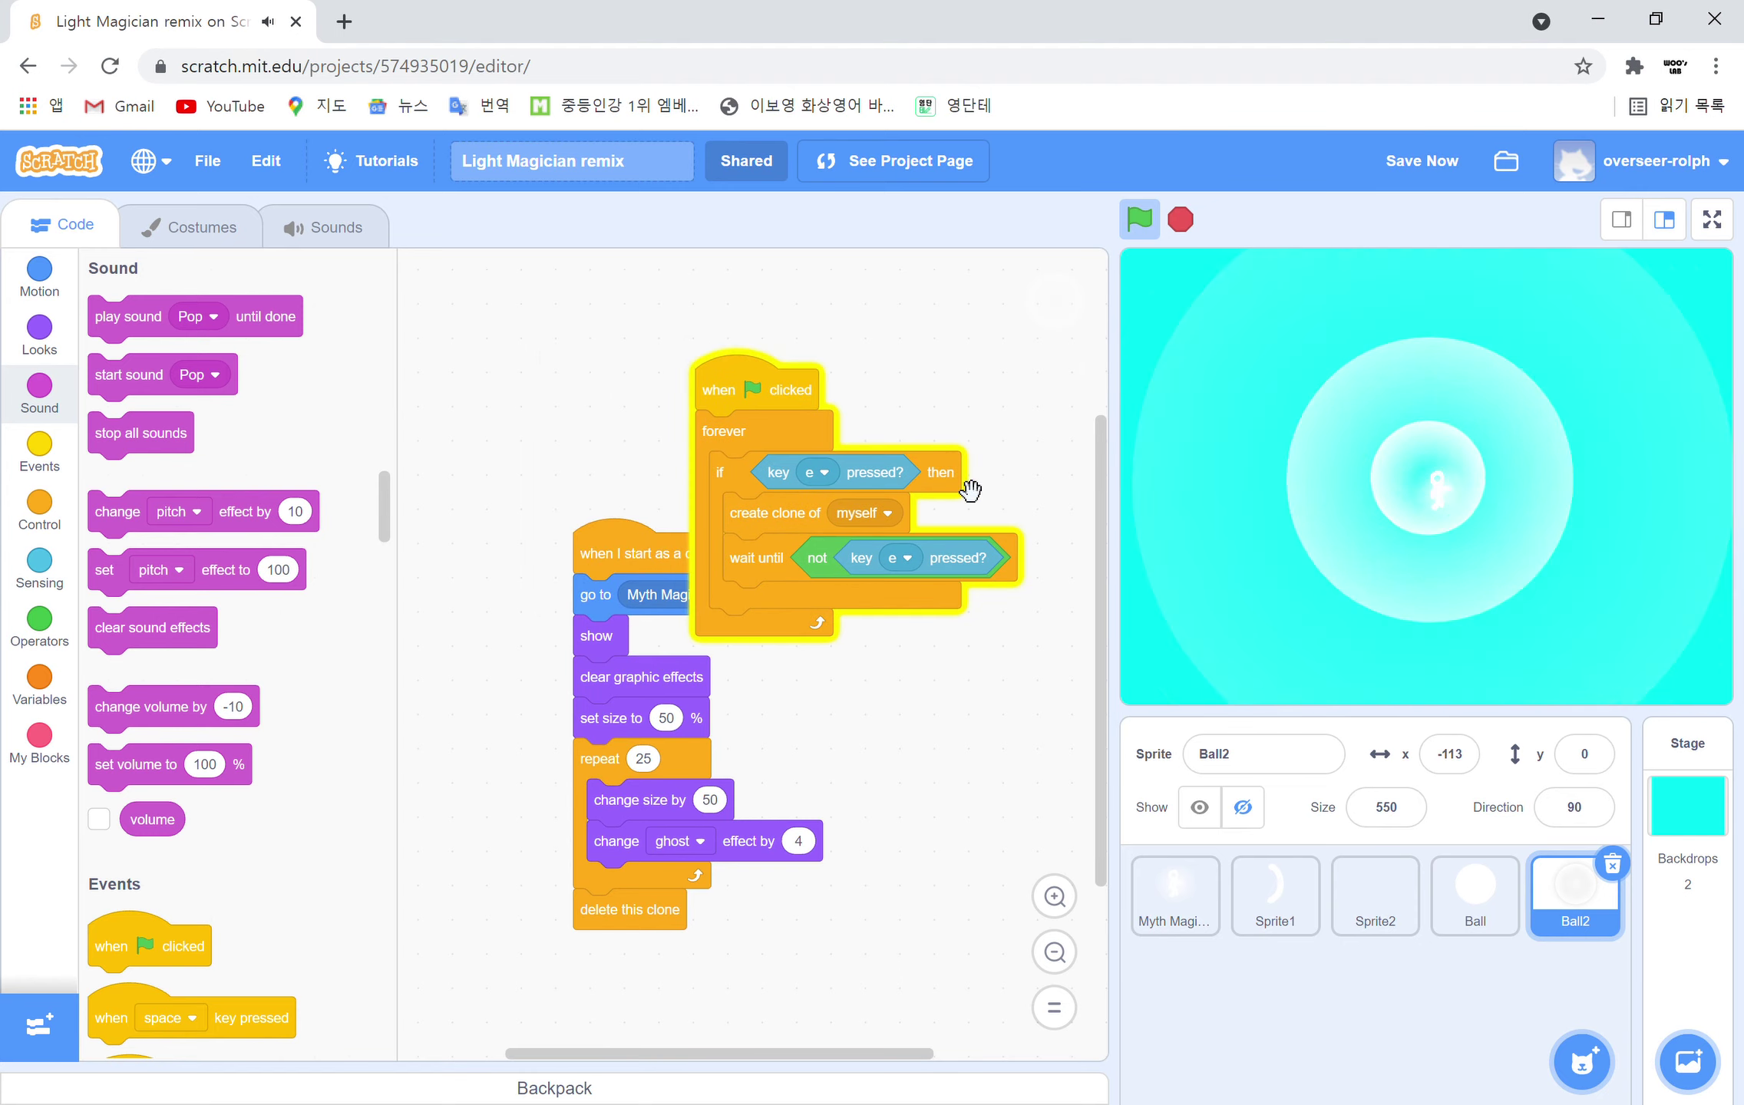
key("e")
key("e")
key("e")
key("e")
key("e")
key("e")
key("e")
key("e")
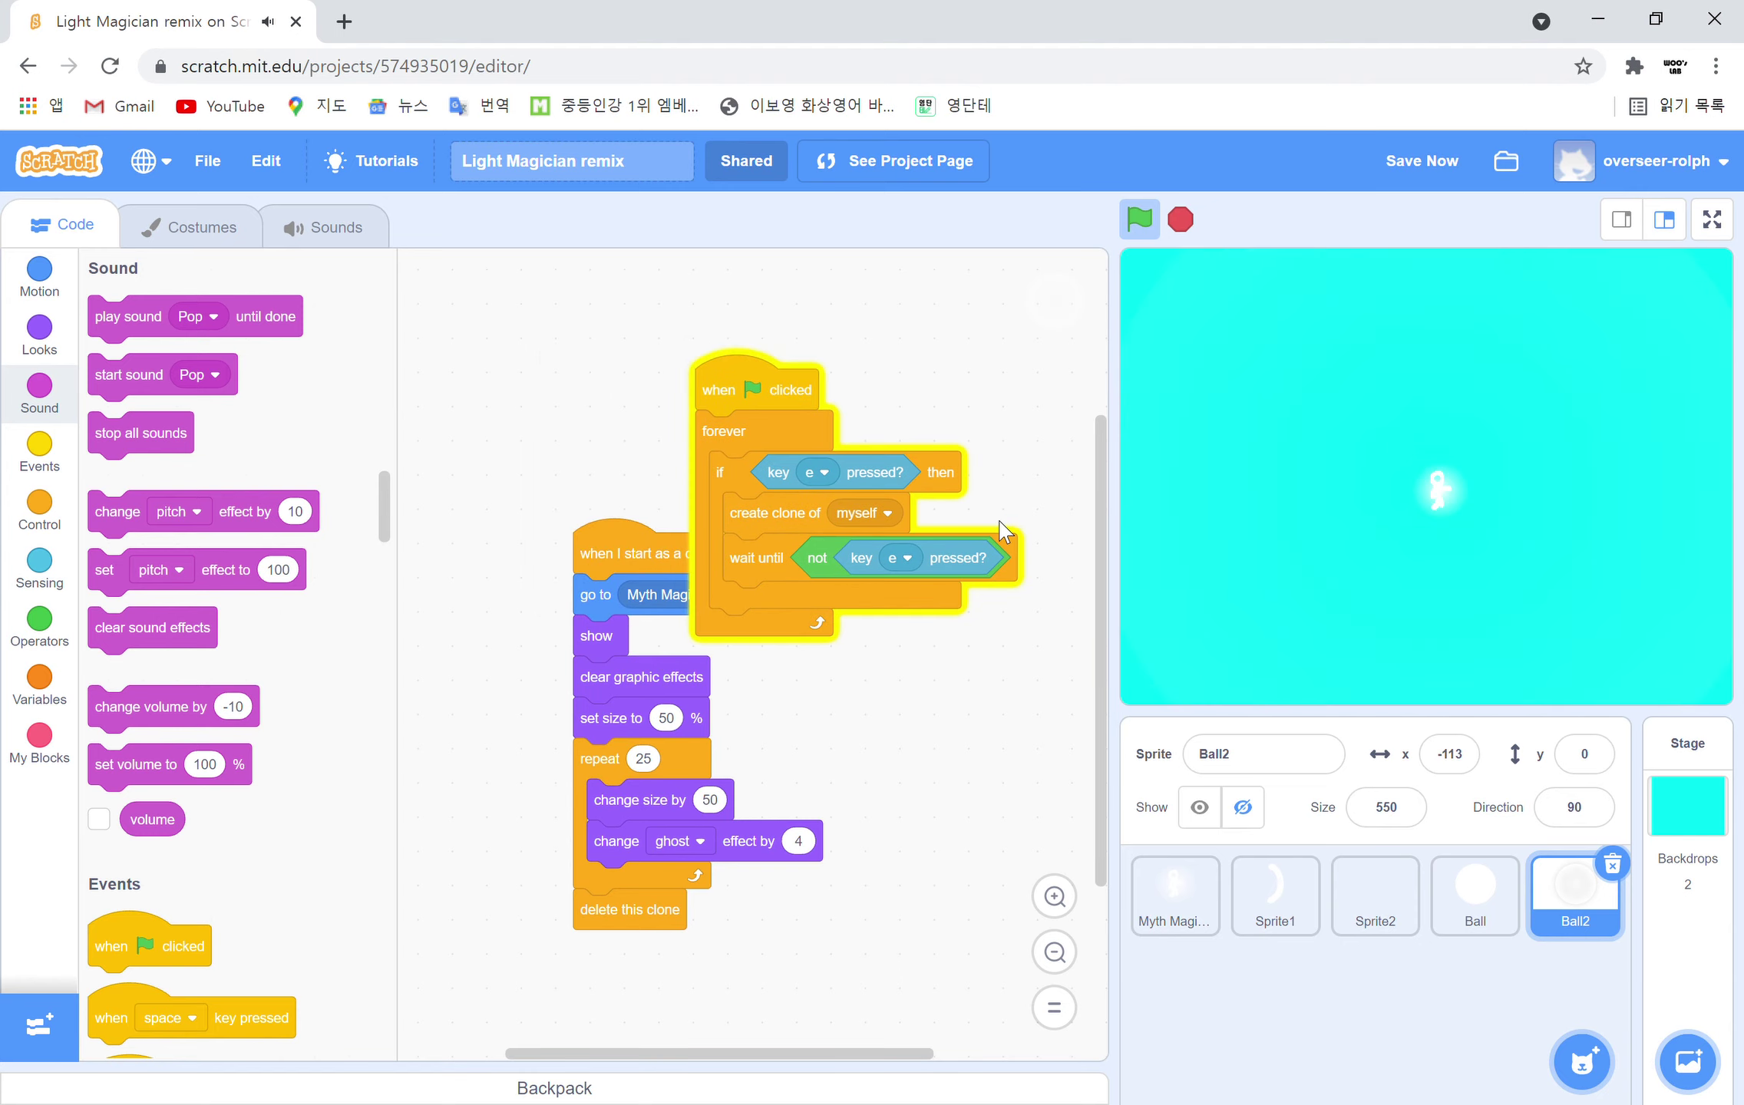
key("e")
key("e")
key("e")
key("e")
key("e")
key("e")
key("e")
key("e")
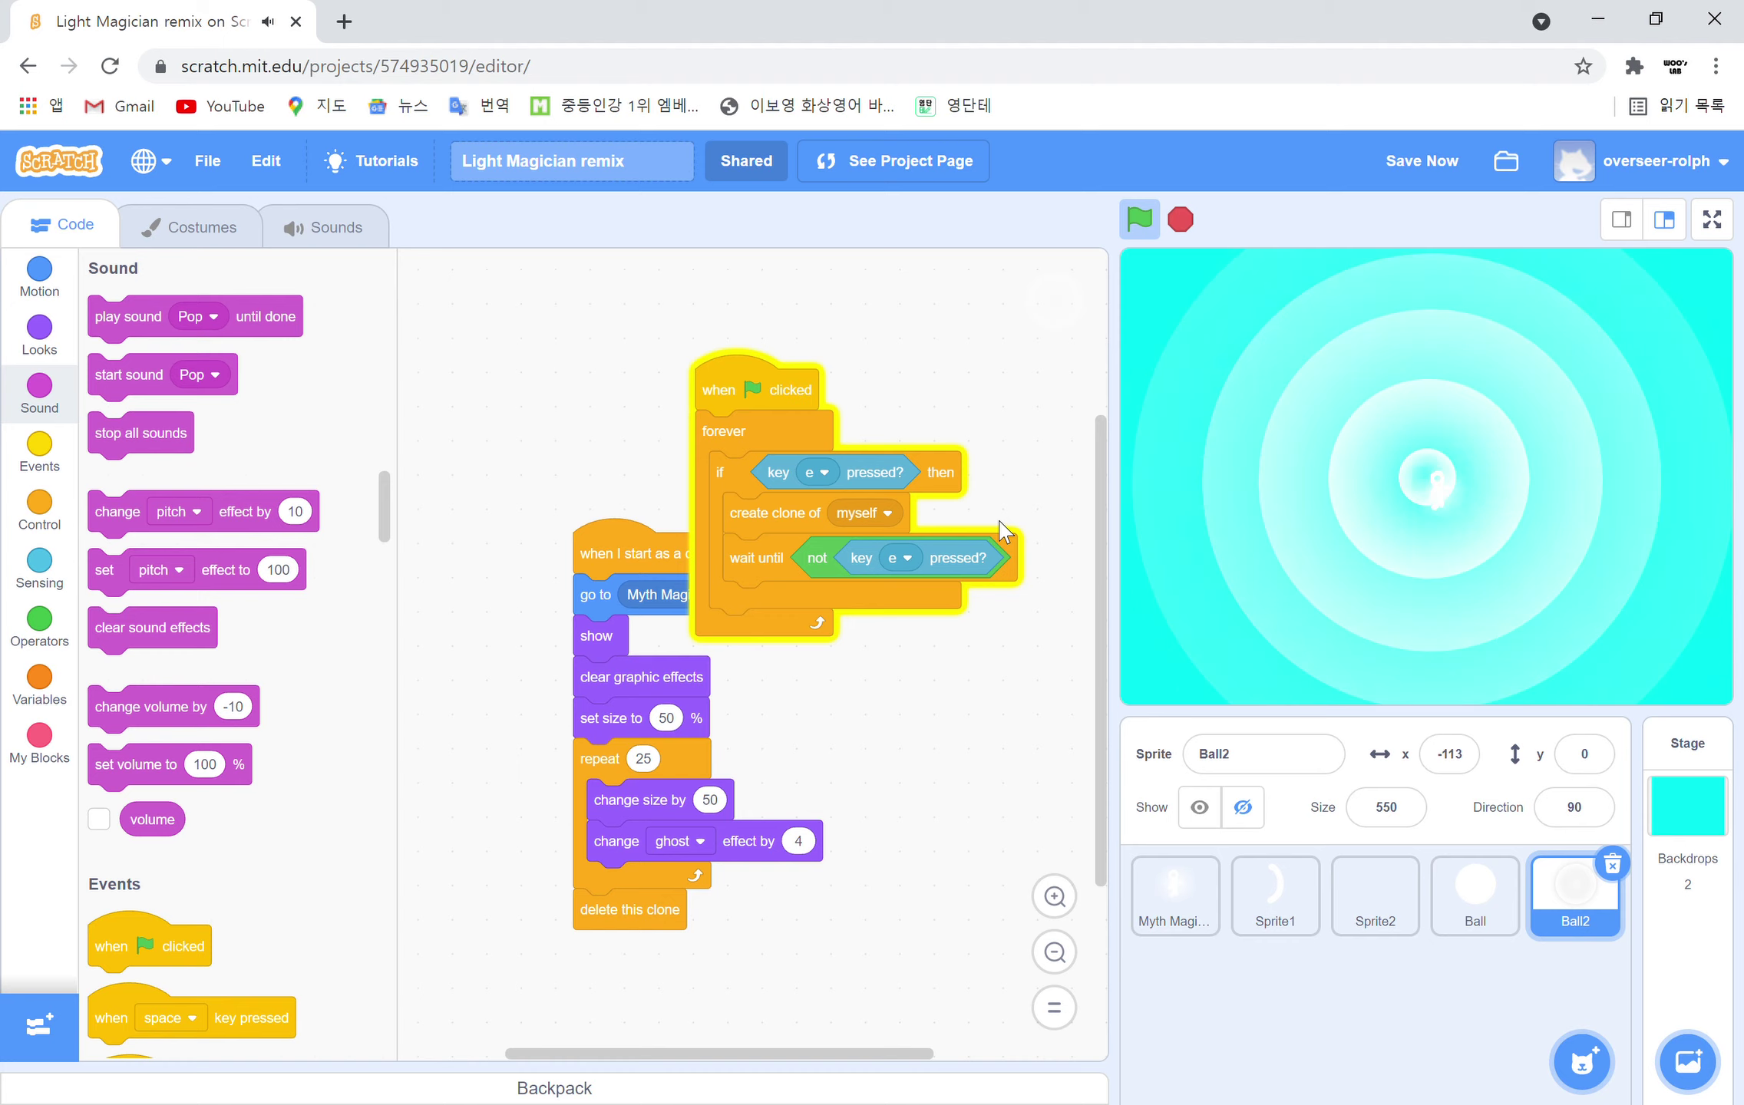
key("e")
key("e")
key("e")
key("e")
key("e")
key("e")
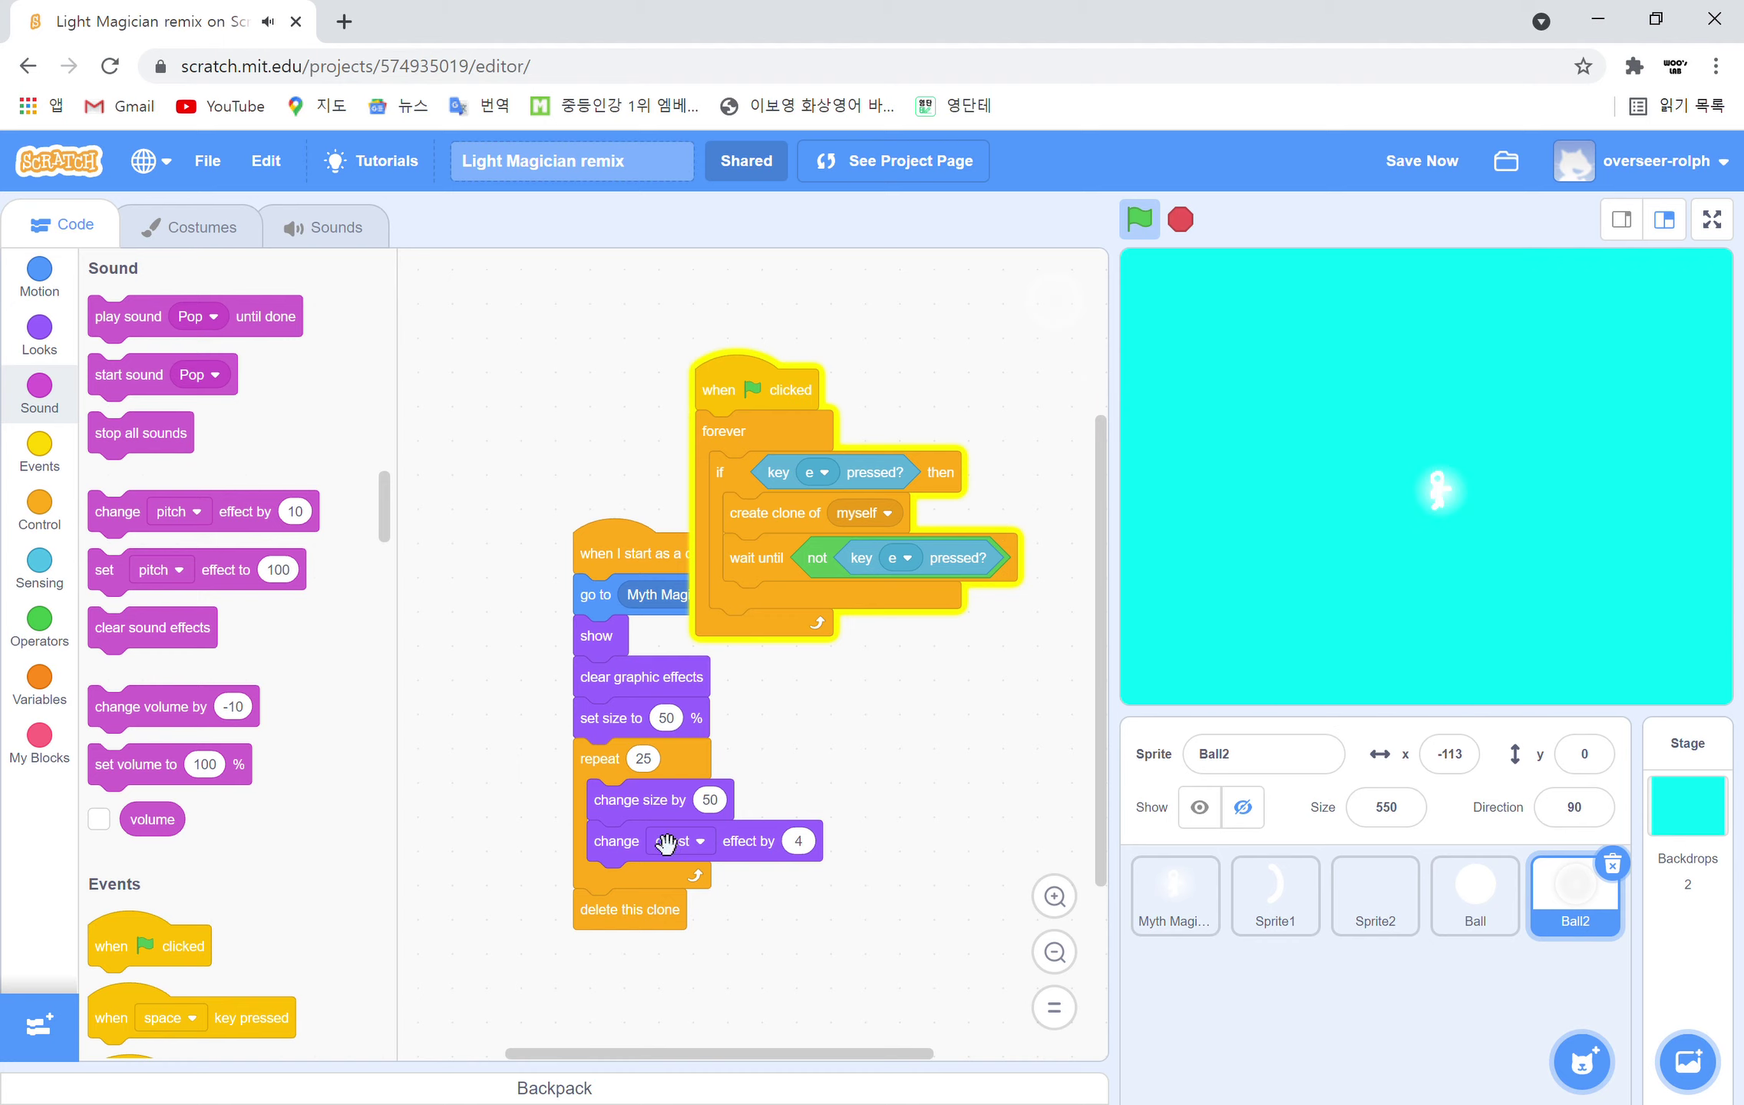
In Ball2's clone script, set the repeat count to 50 and the ghost effect change to 2
left_click(643, 758)
type("50")
left_click(829, 854)
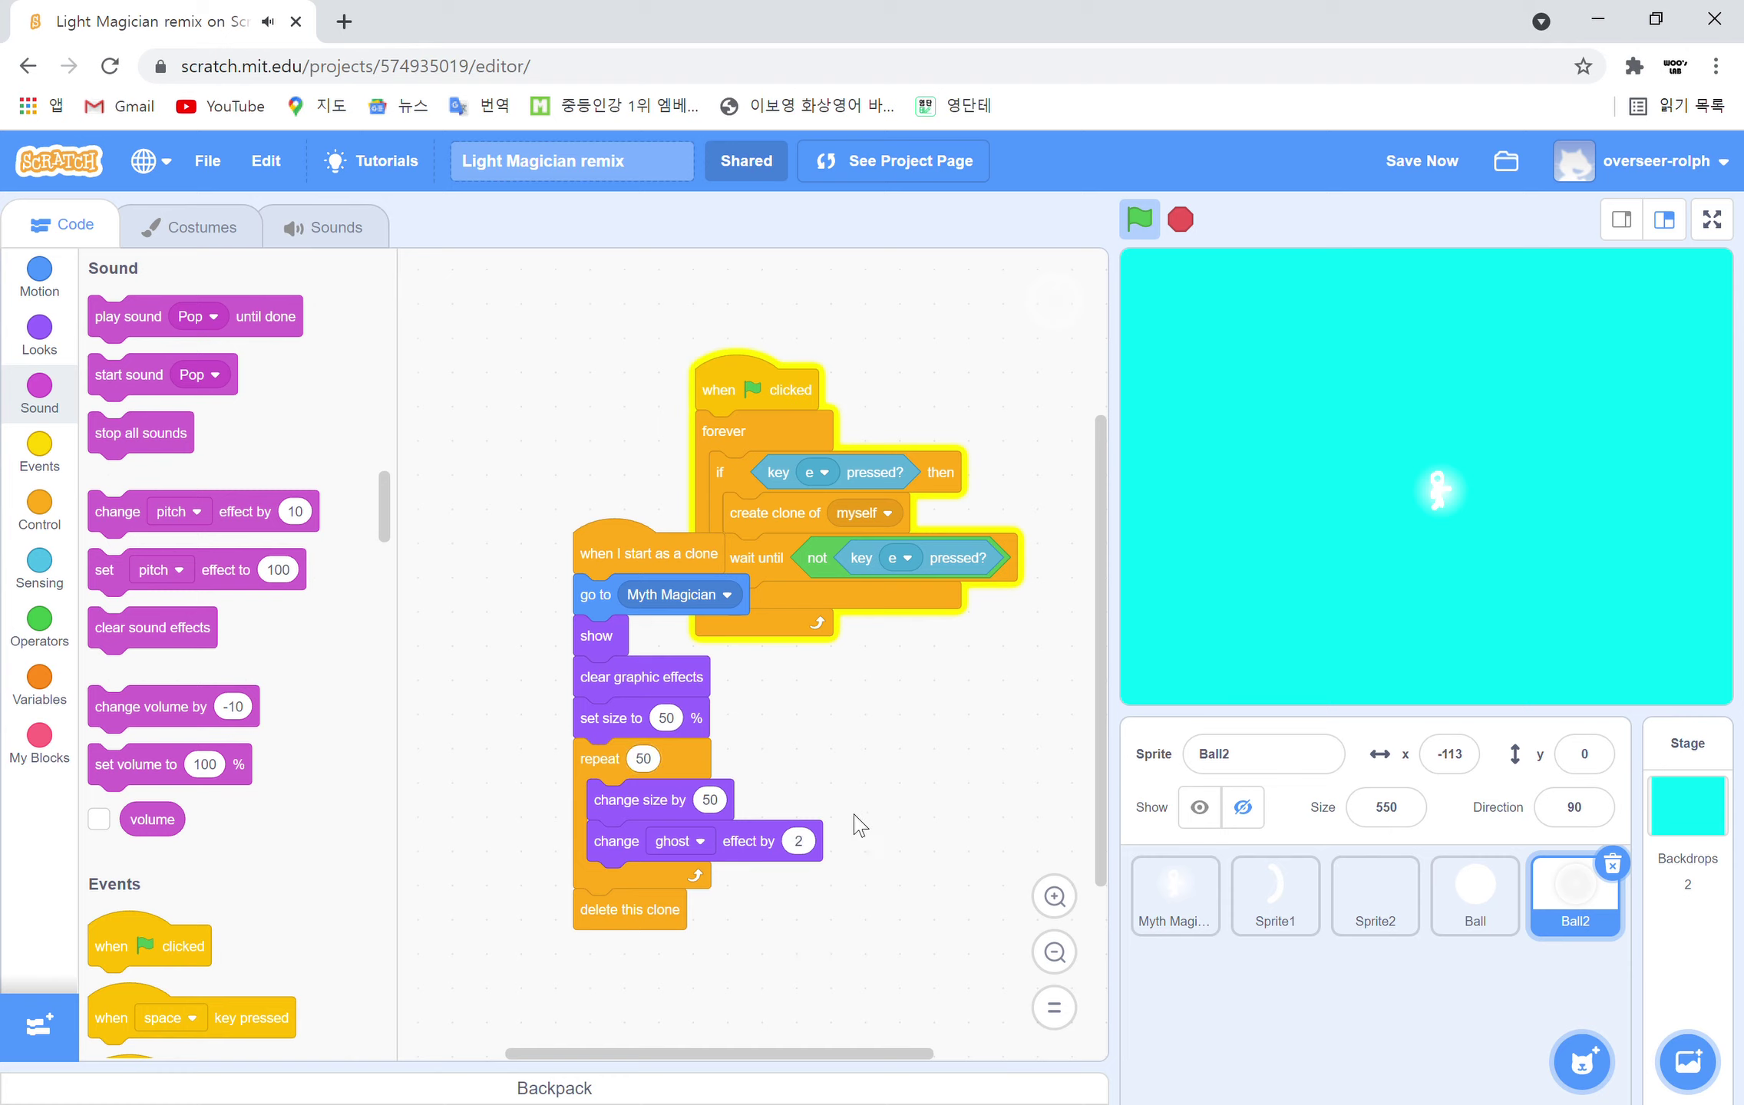
Check the edited fade of Ball2's rings by triggering single and rapid clones on the stage
key("e")
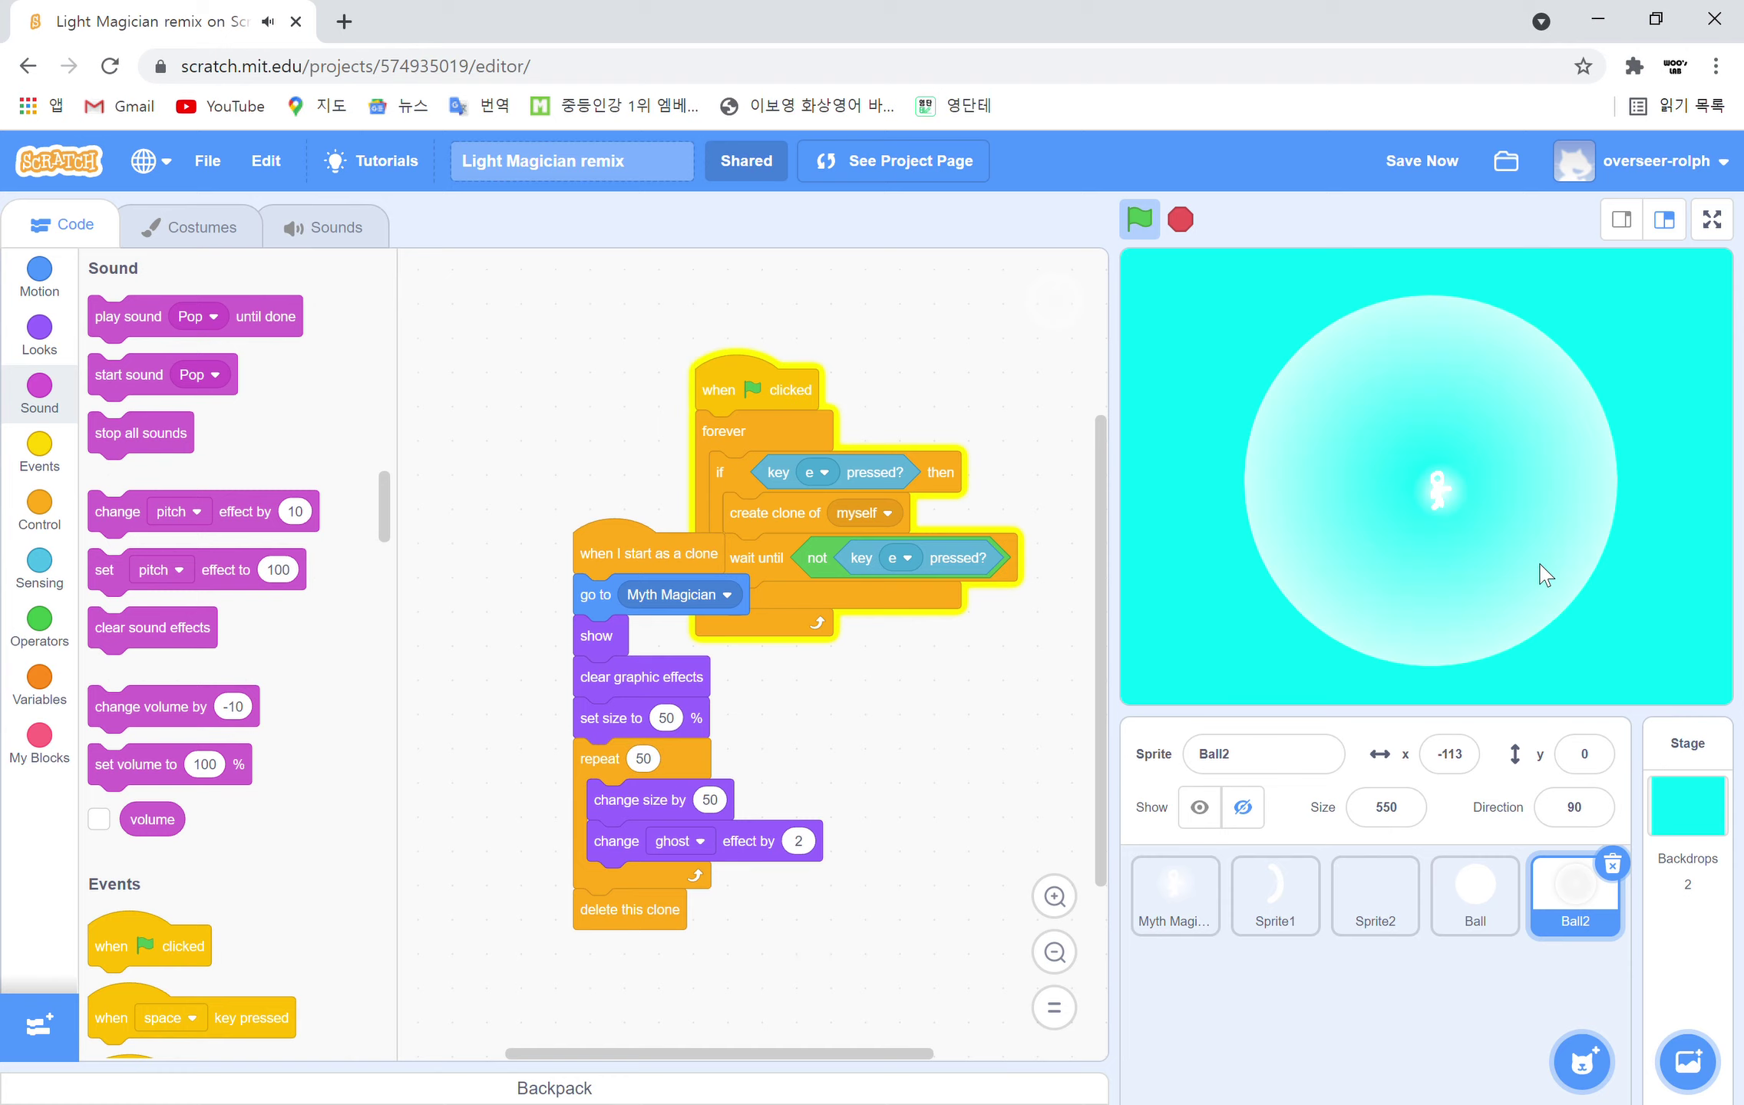
key("e")
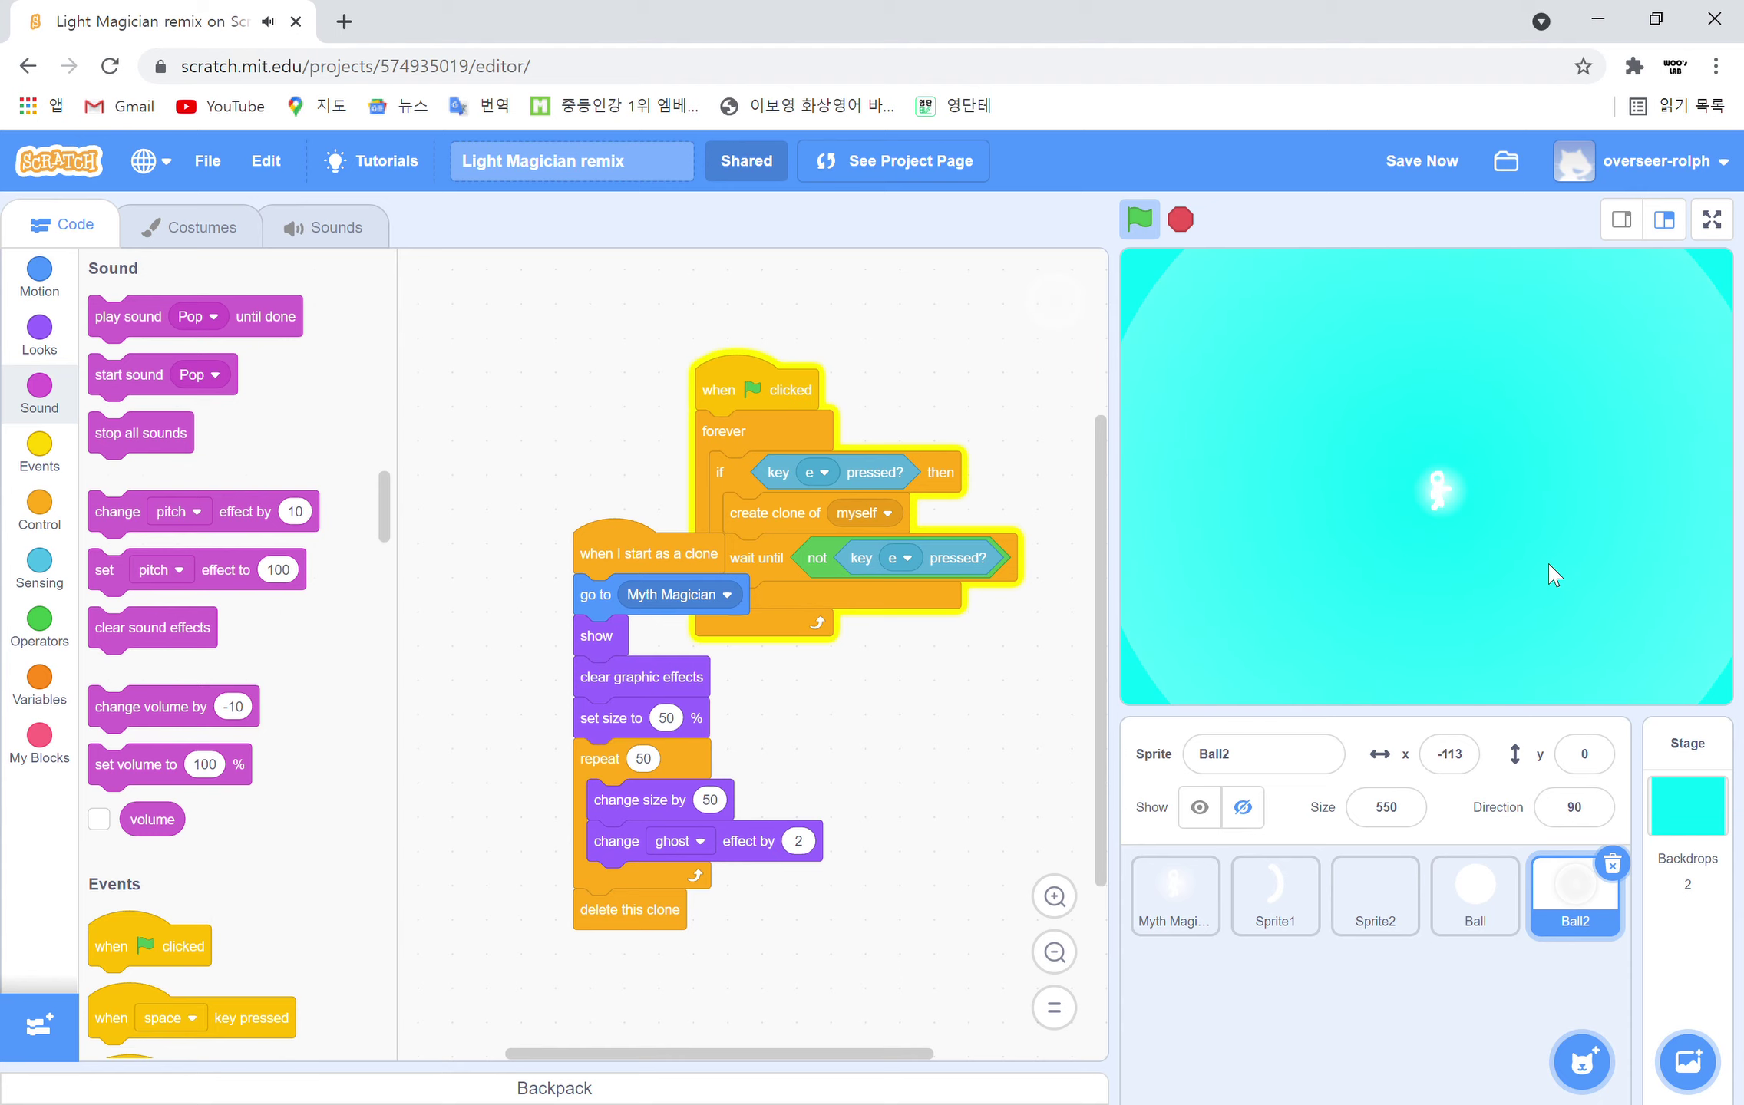
key("e")
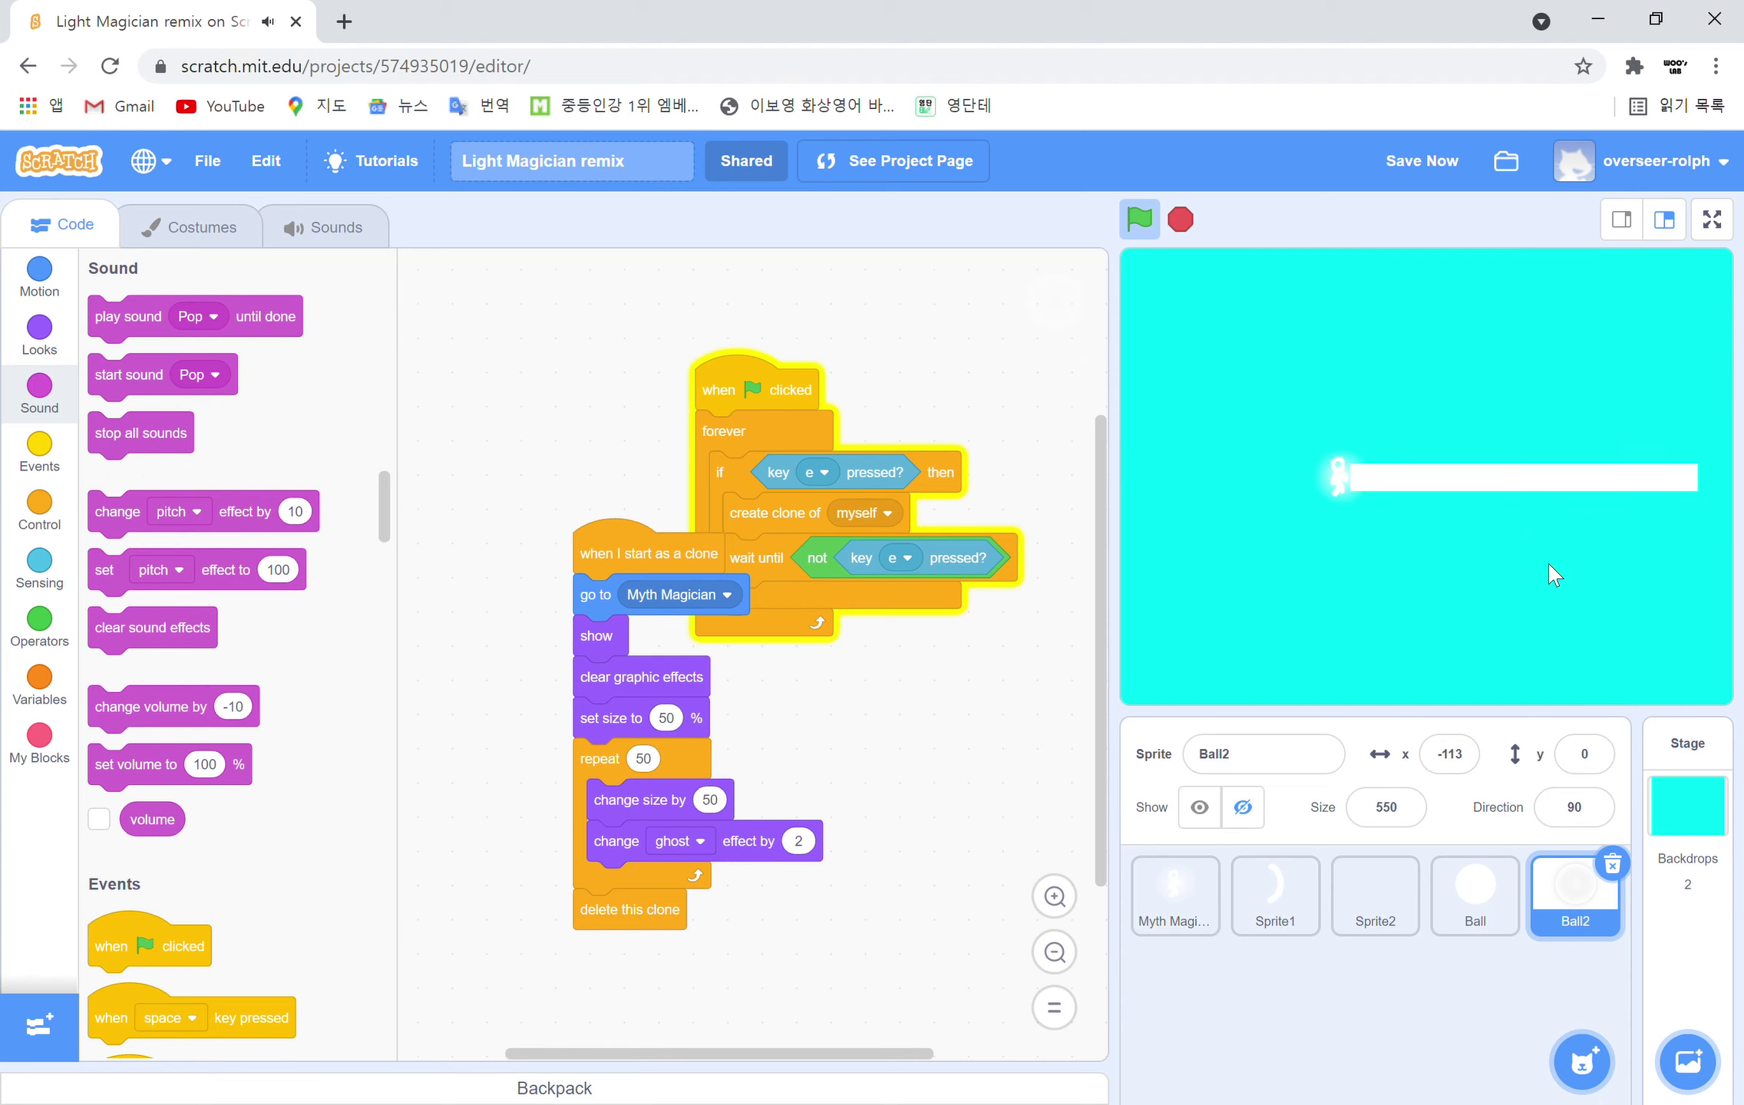
key("e")
key("e")
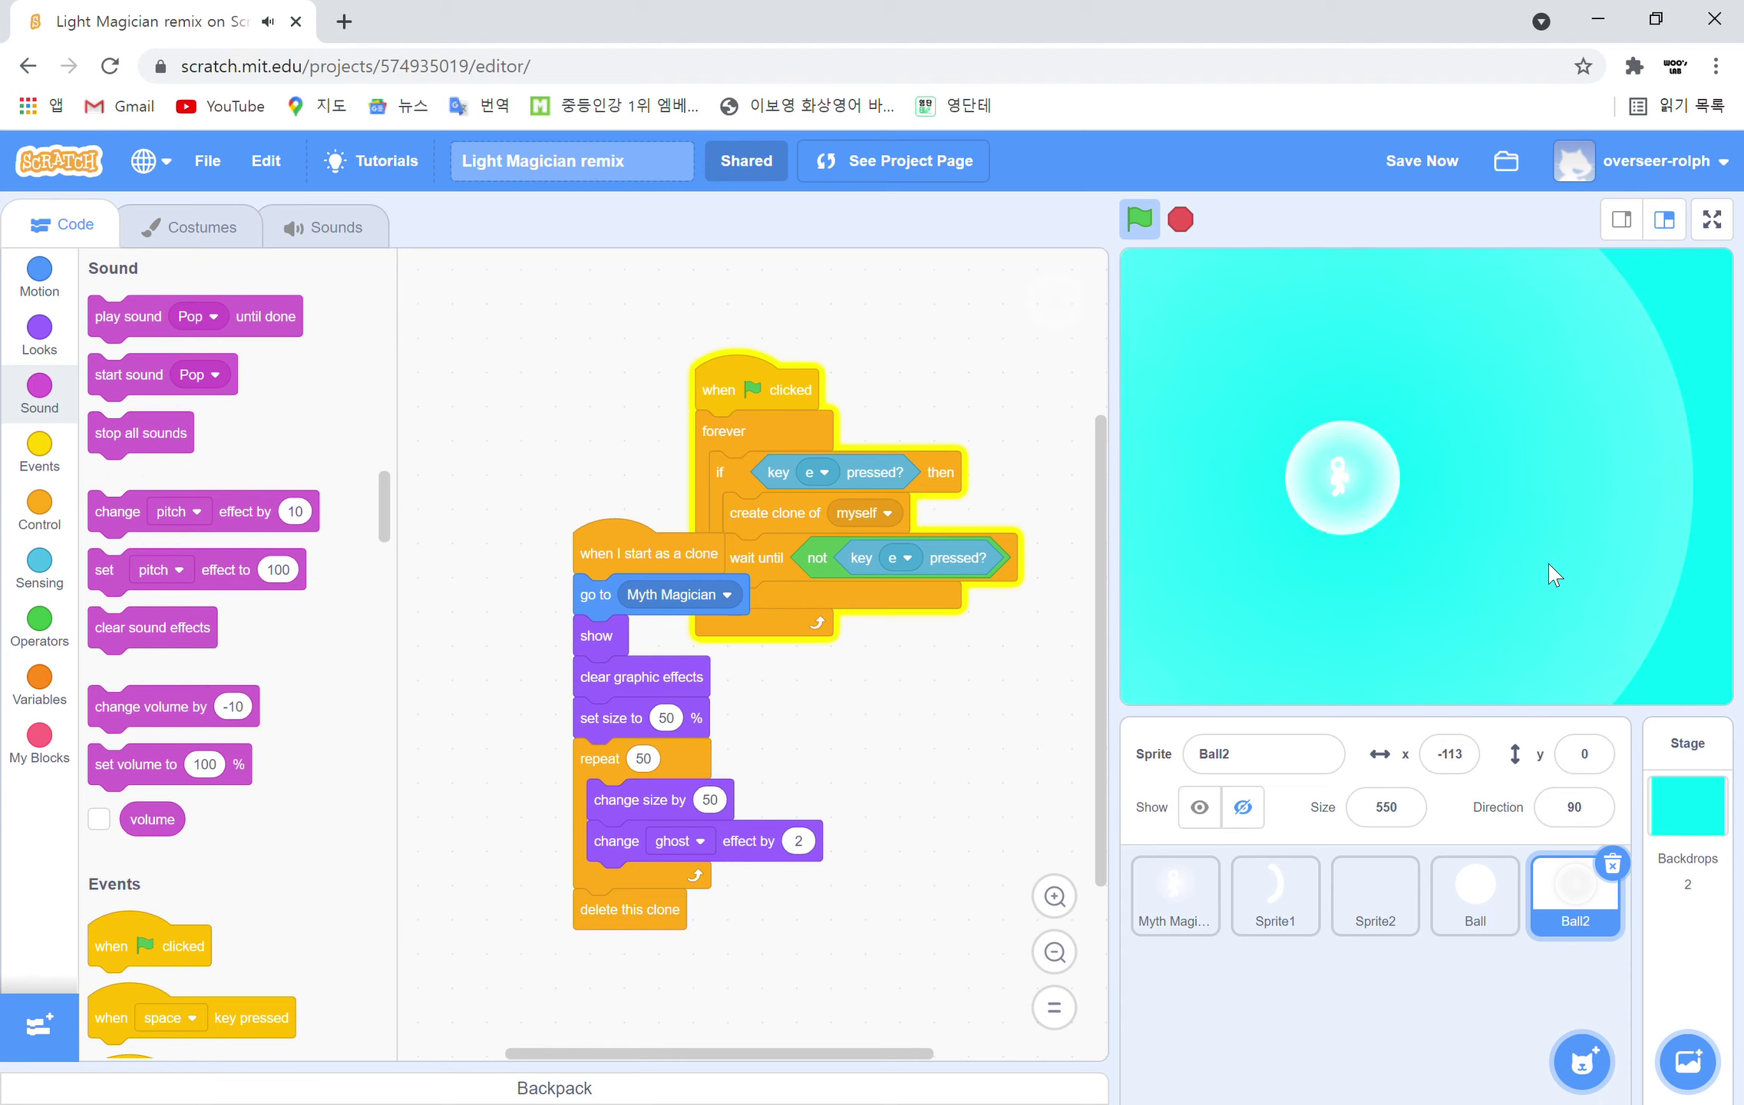
key("e")
key("e")
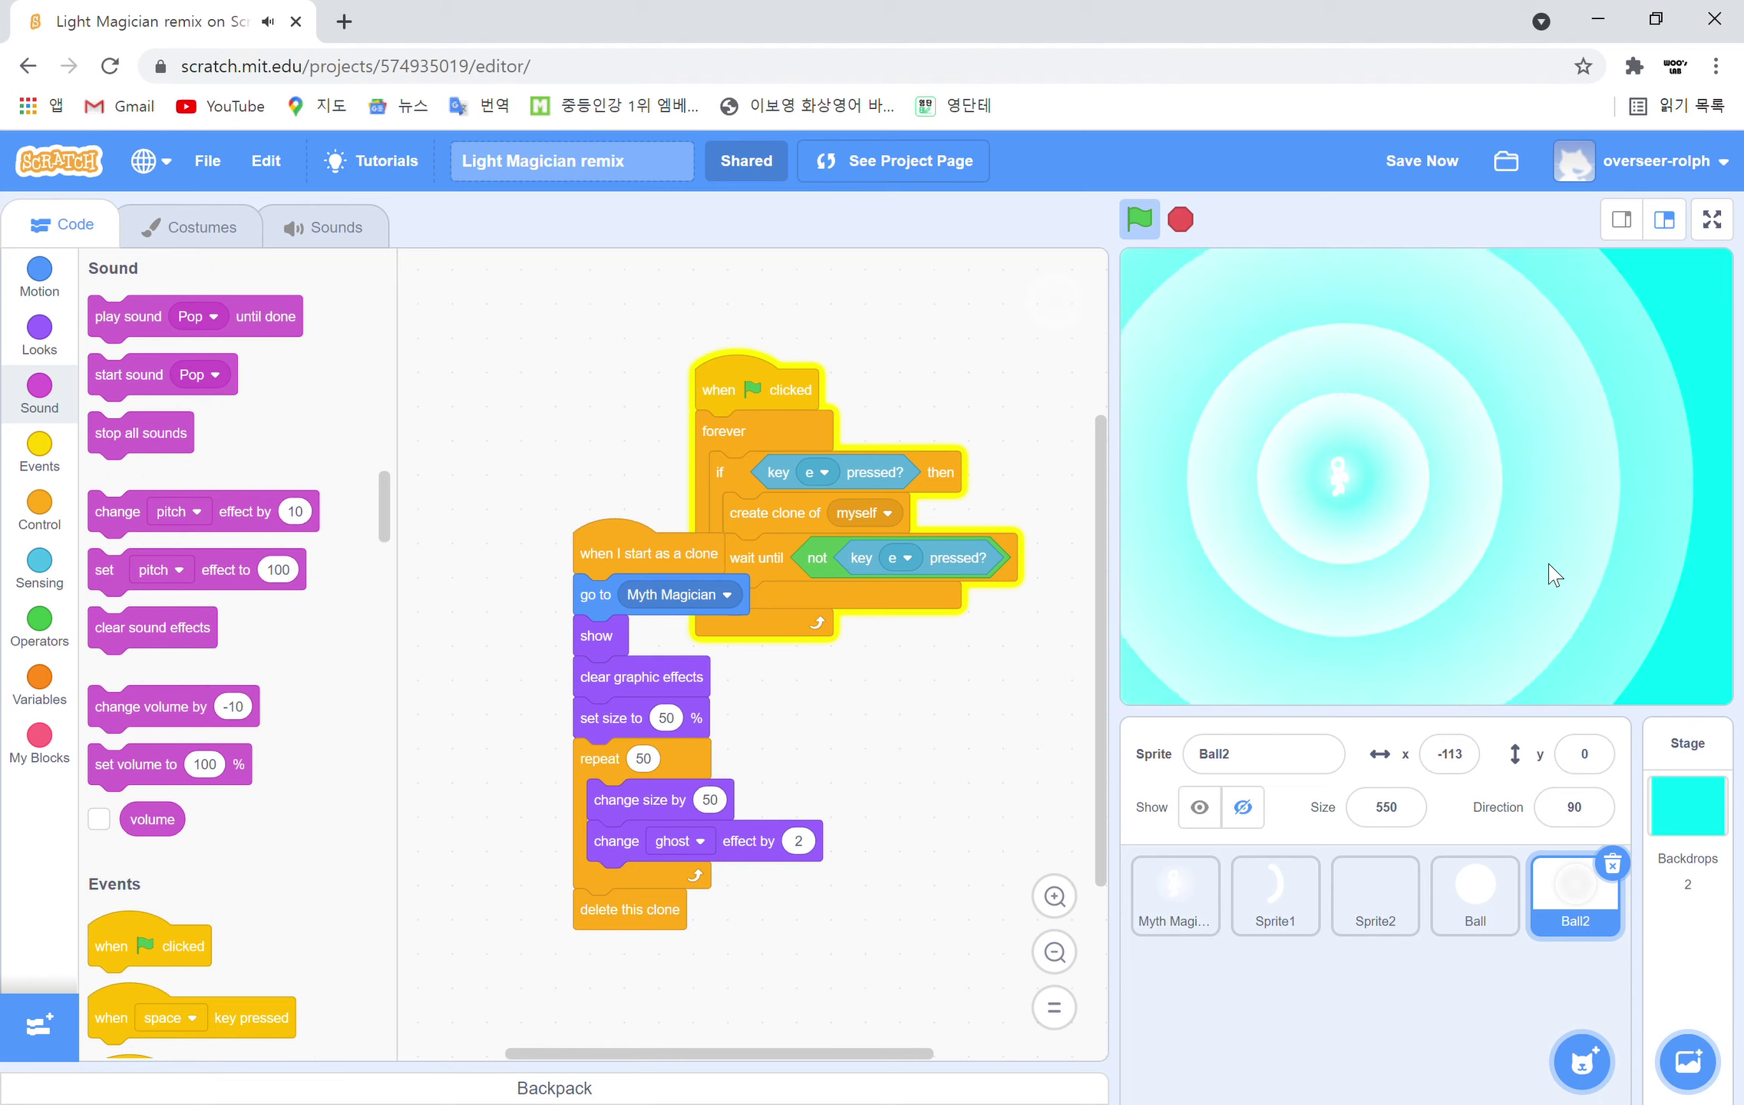
key("e")
key("e")
key("e")
key("e")
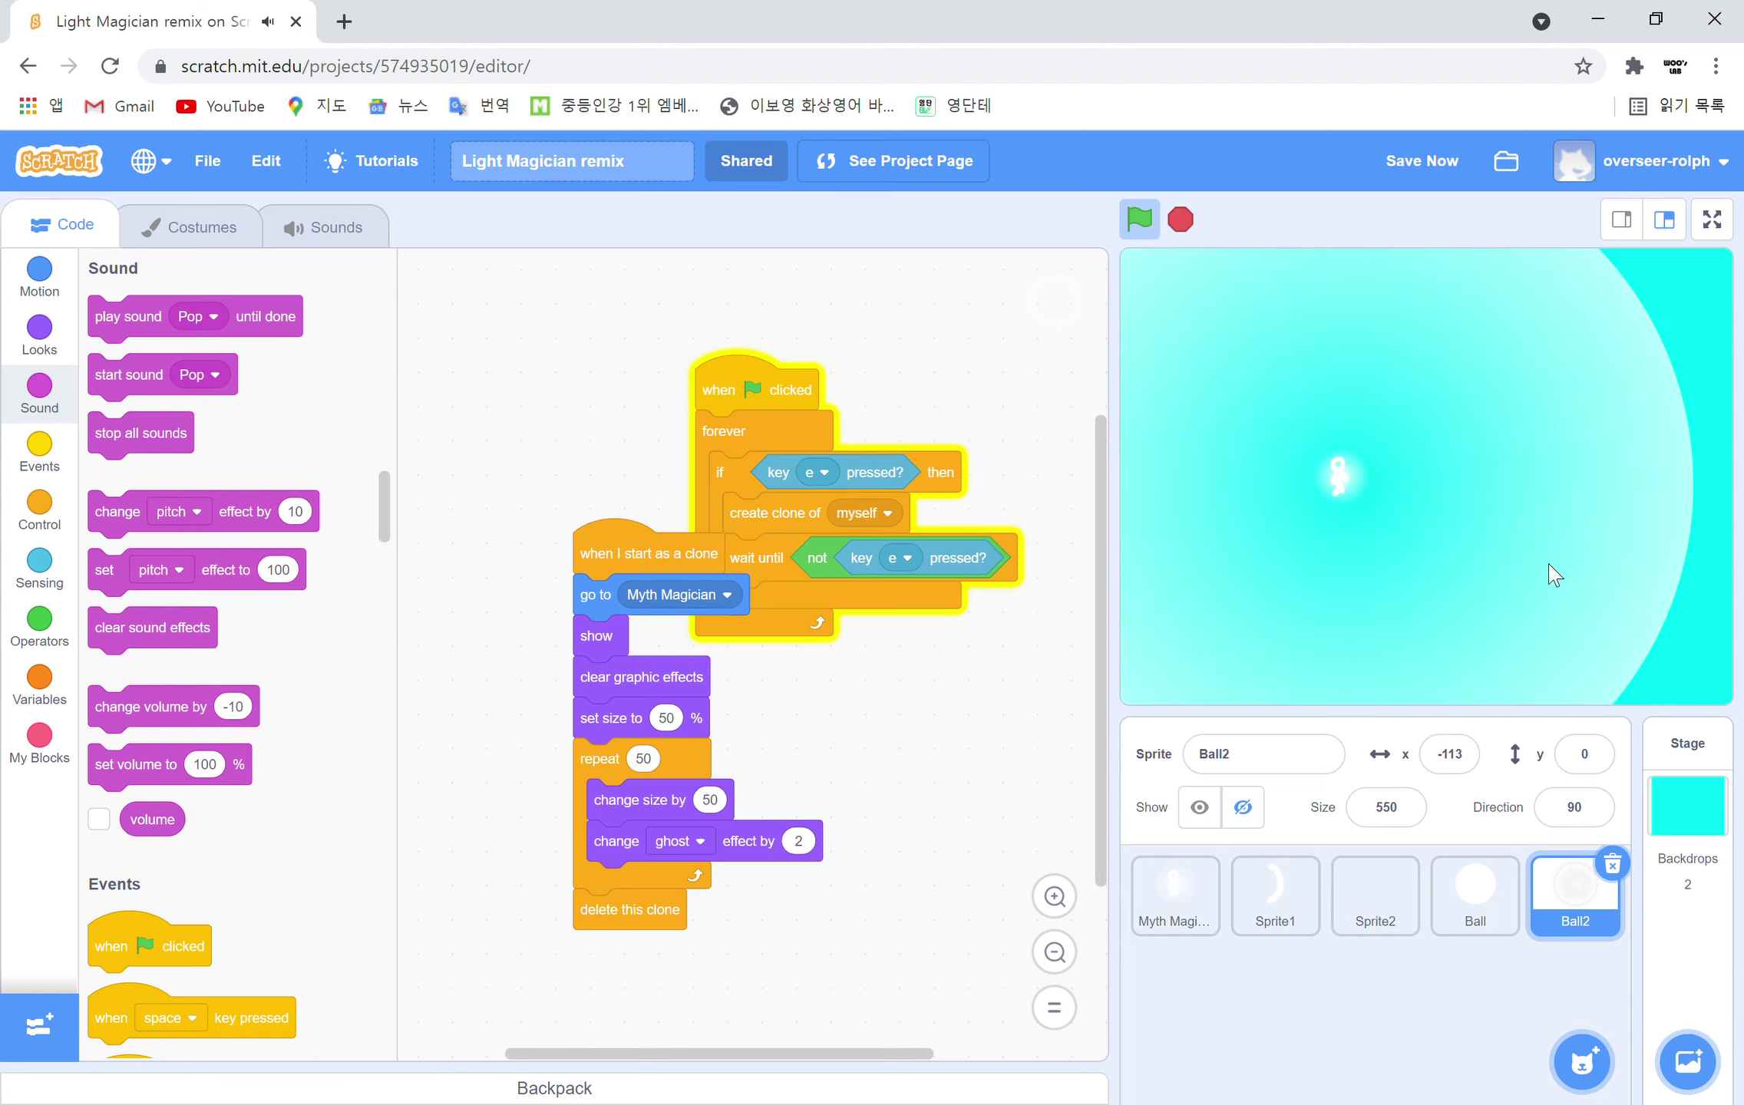
key("e")
key("e")
key("e")
key("e")
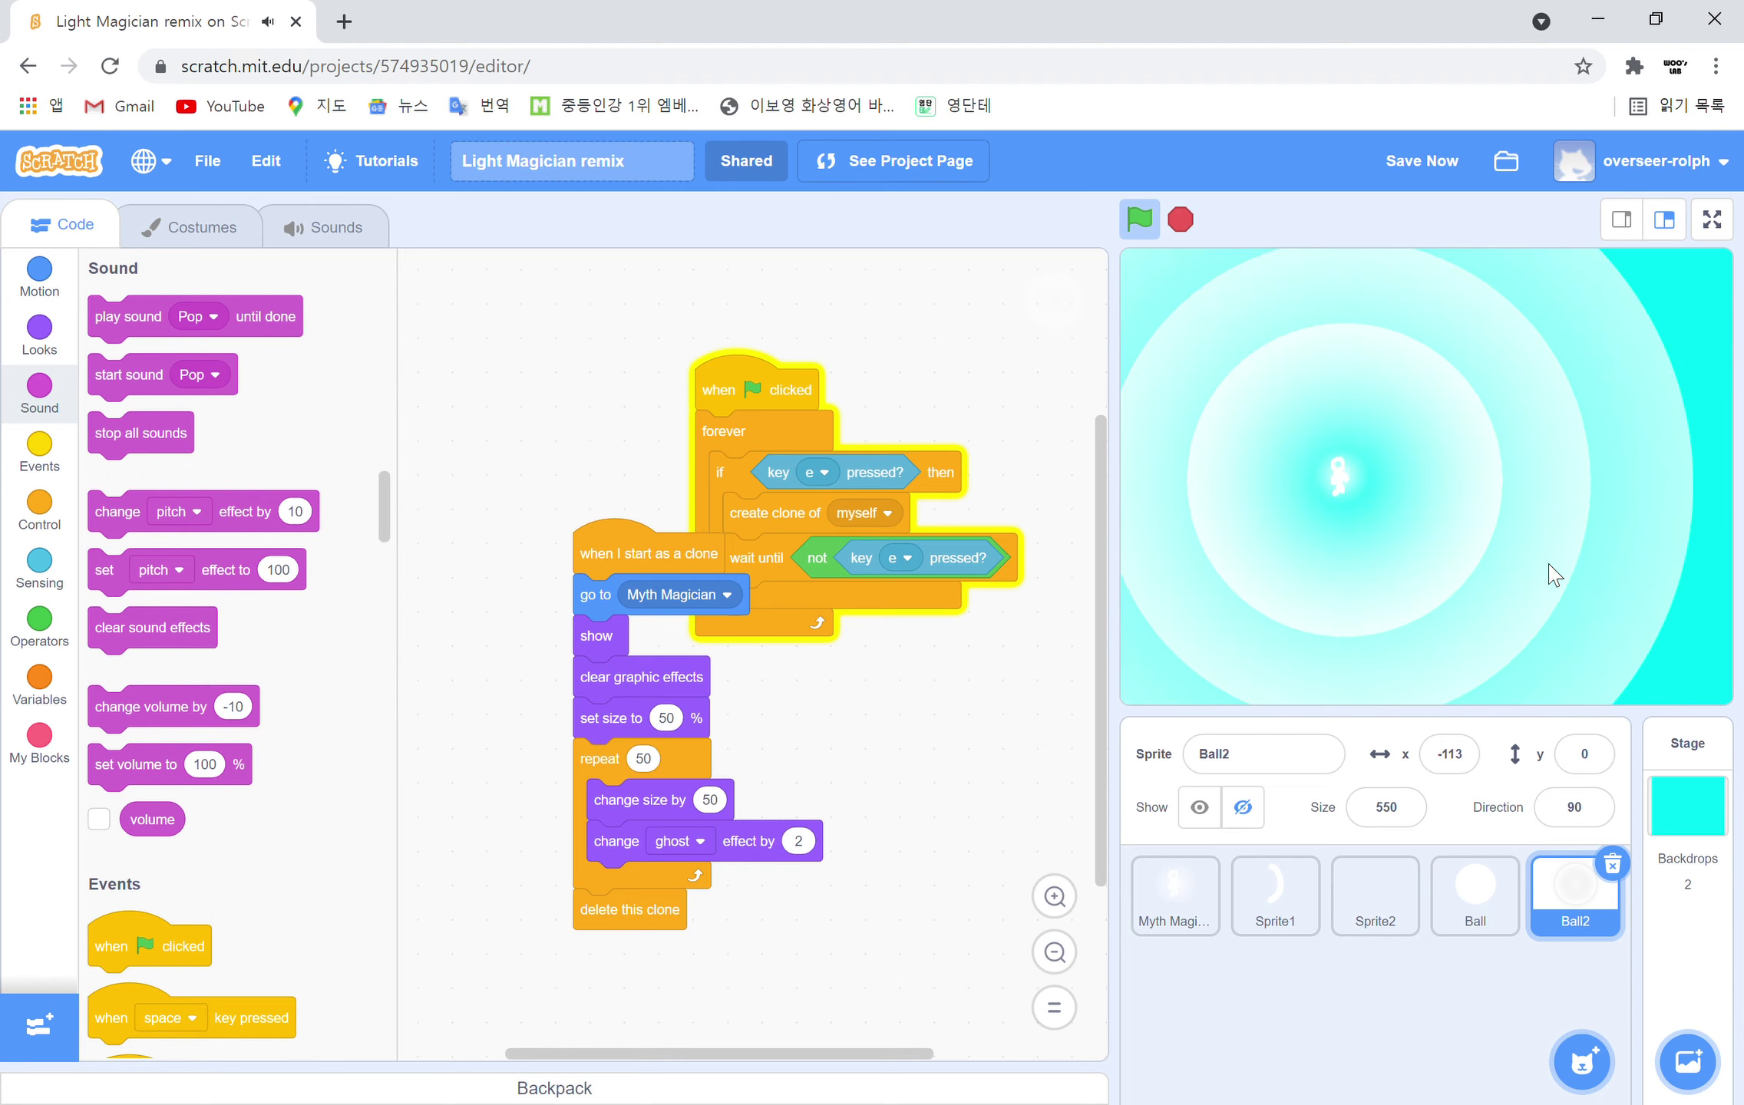
key("e")
key("e")
key("e")
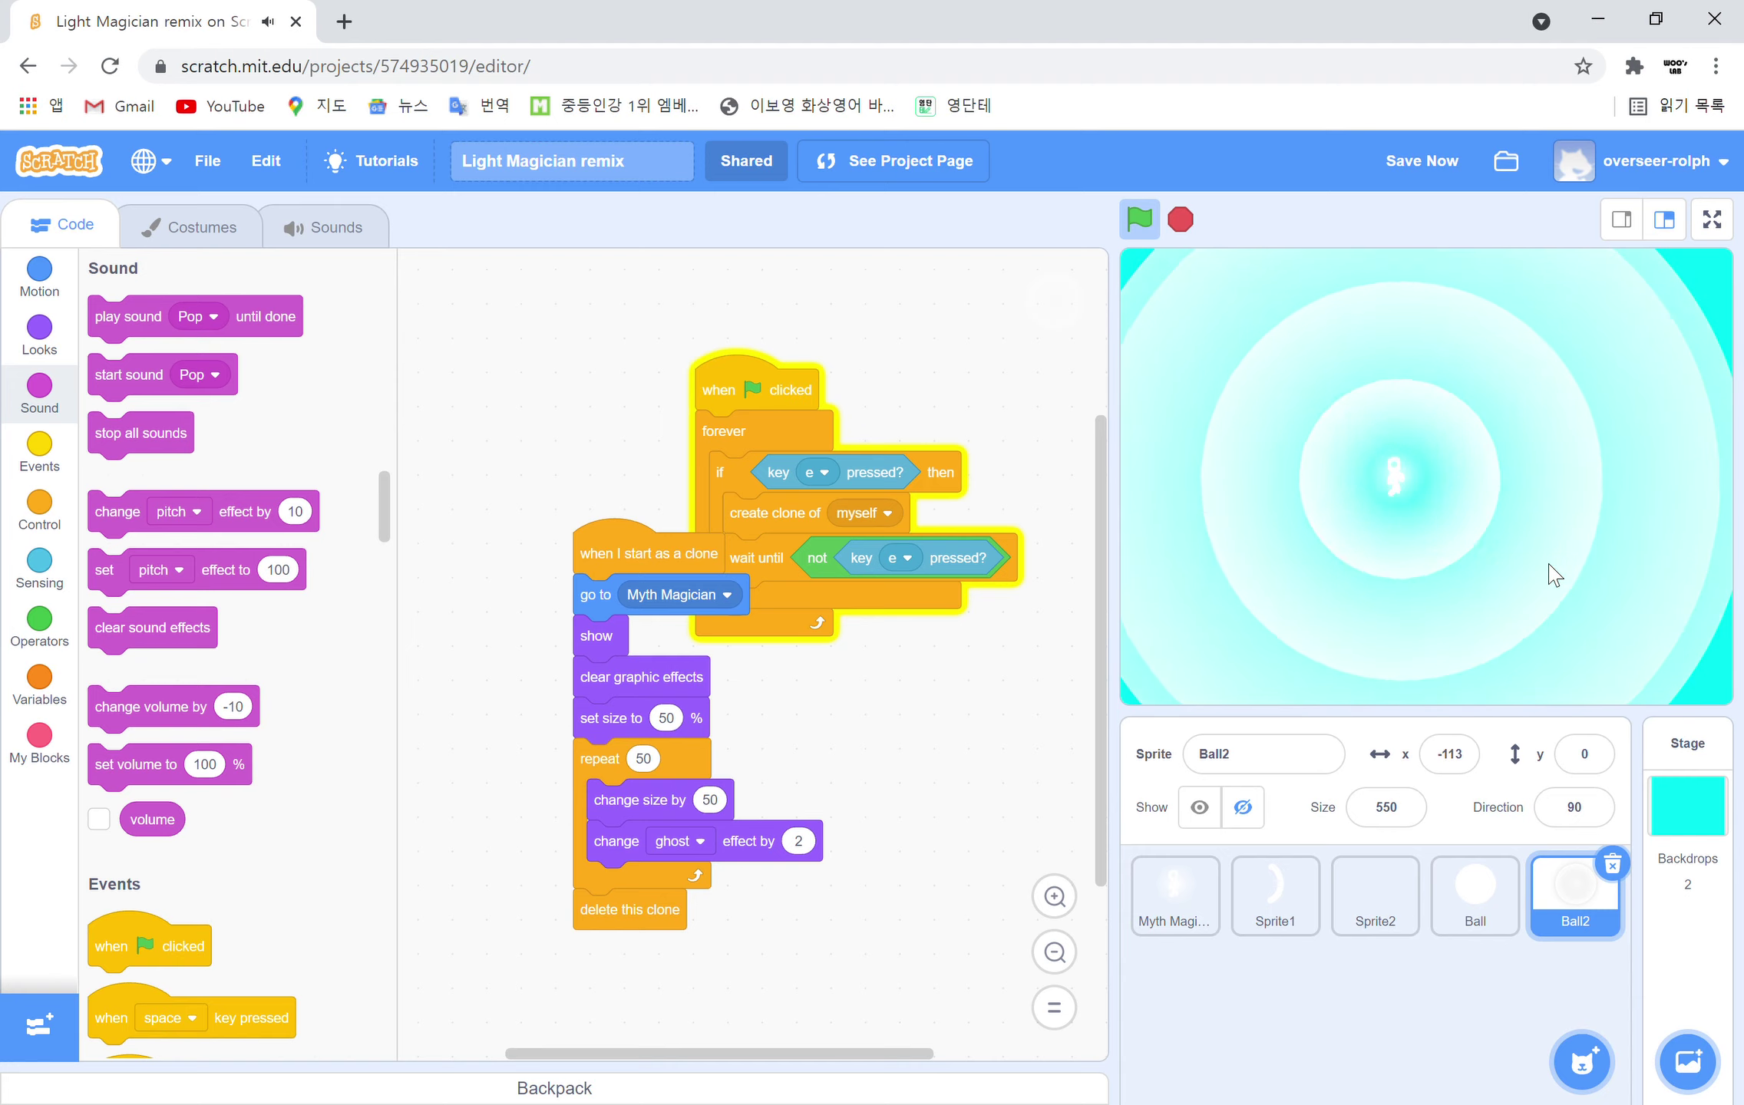
key("e")
key("e")
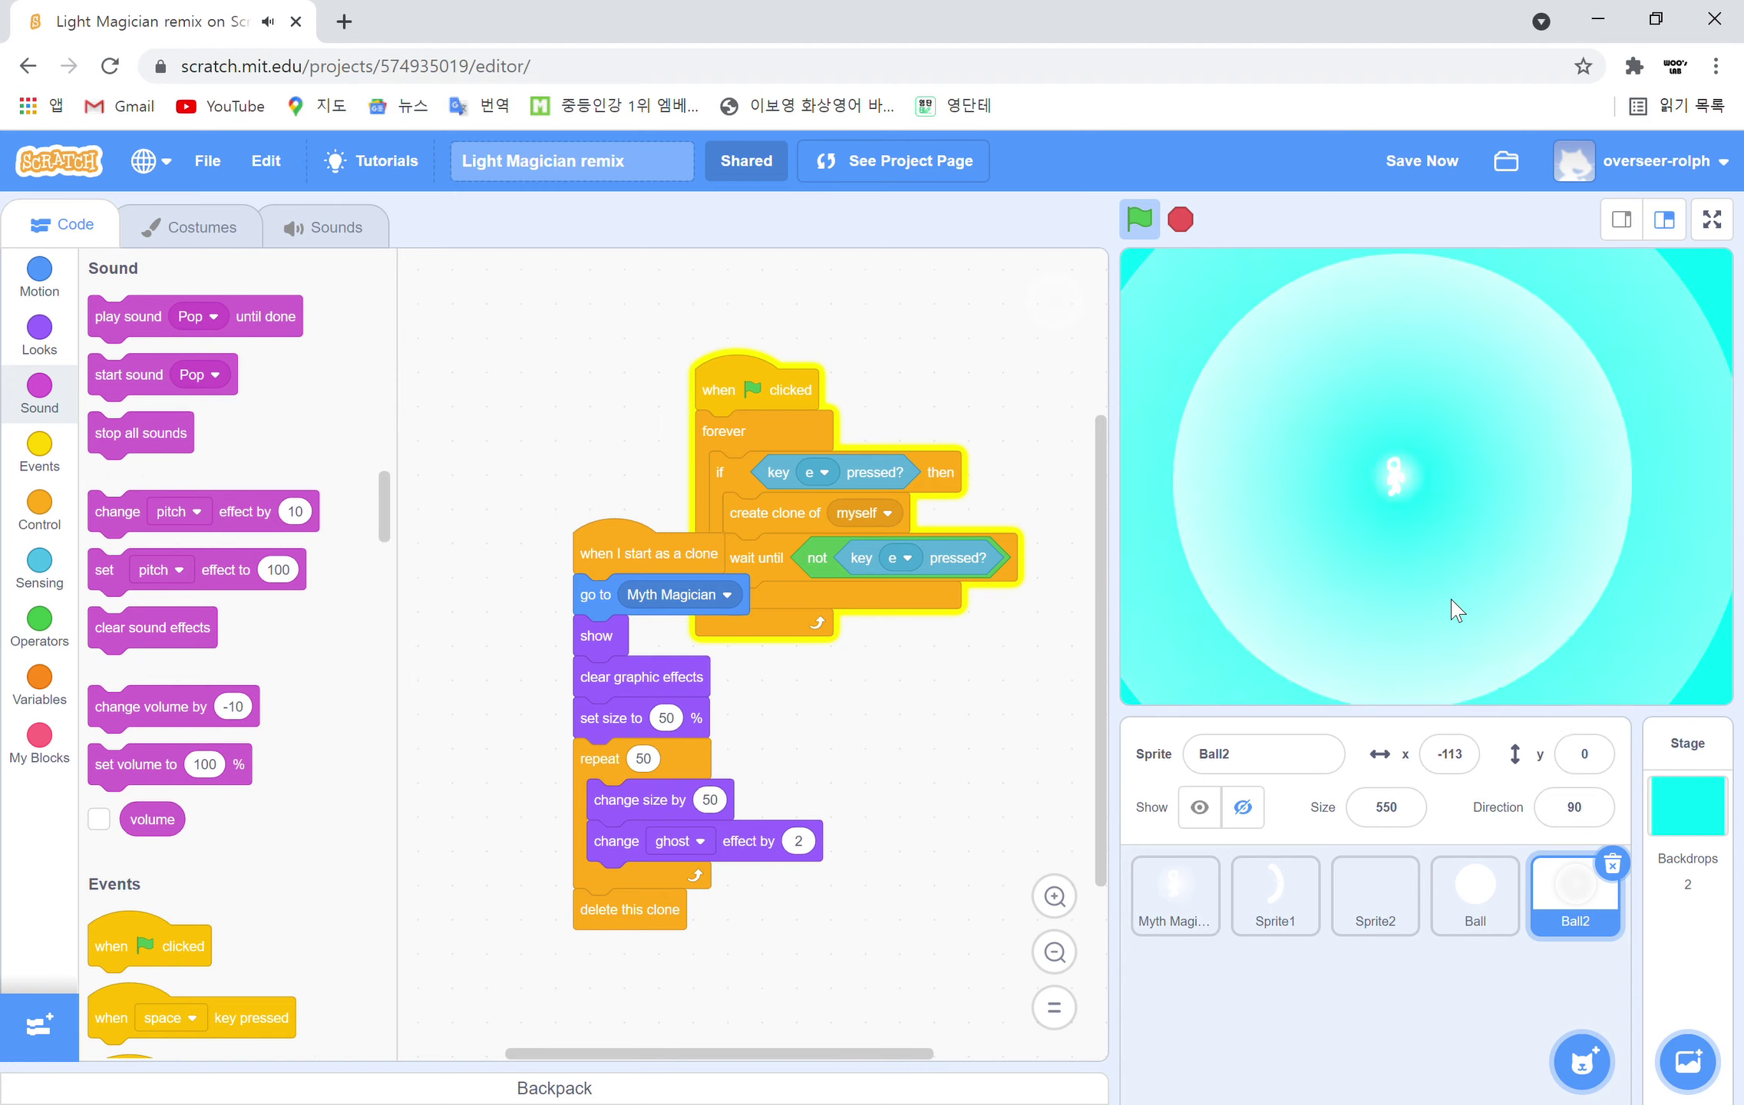
Create a new painted sprite and choose the Circle tool for its empty costume
mouse_move(1589, 1063)
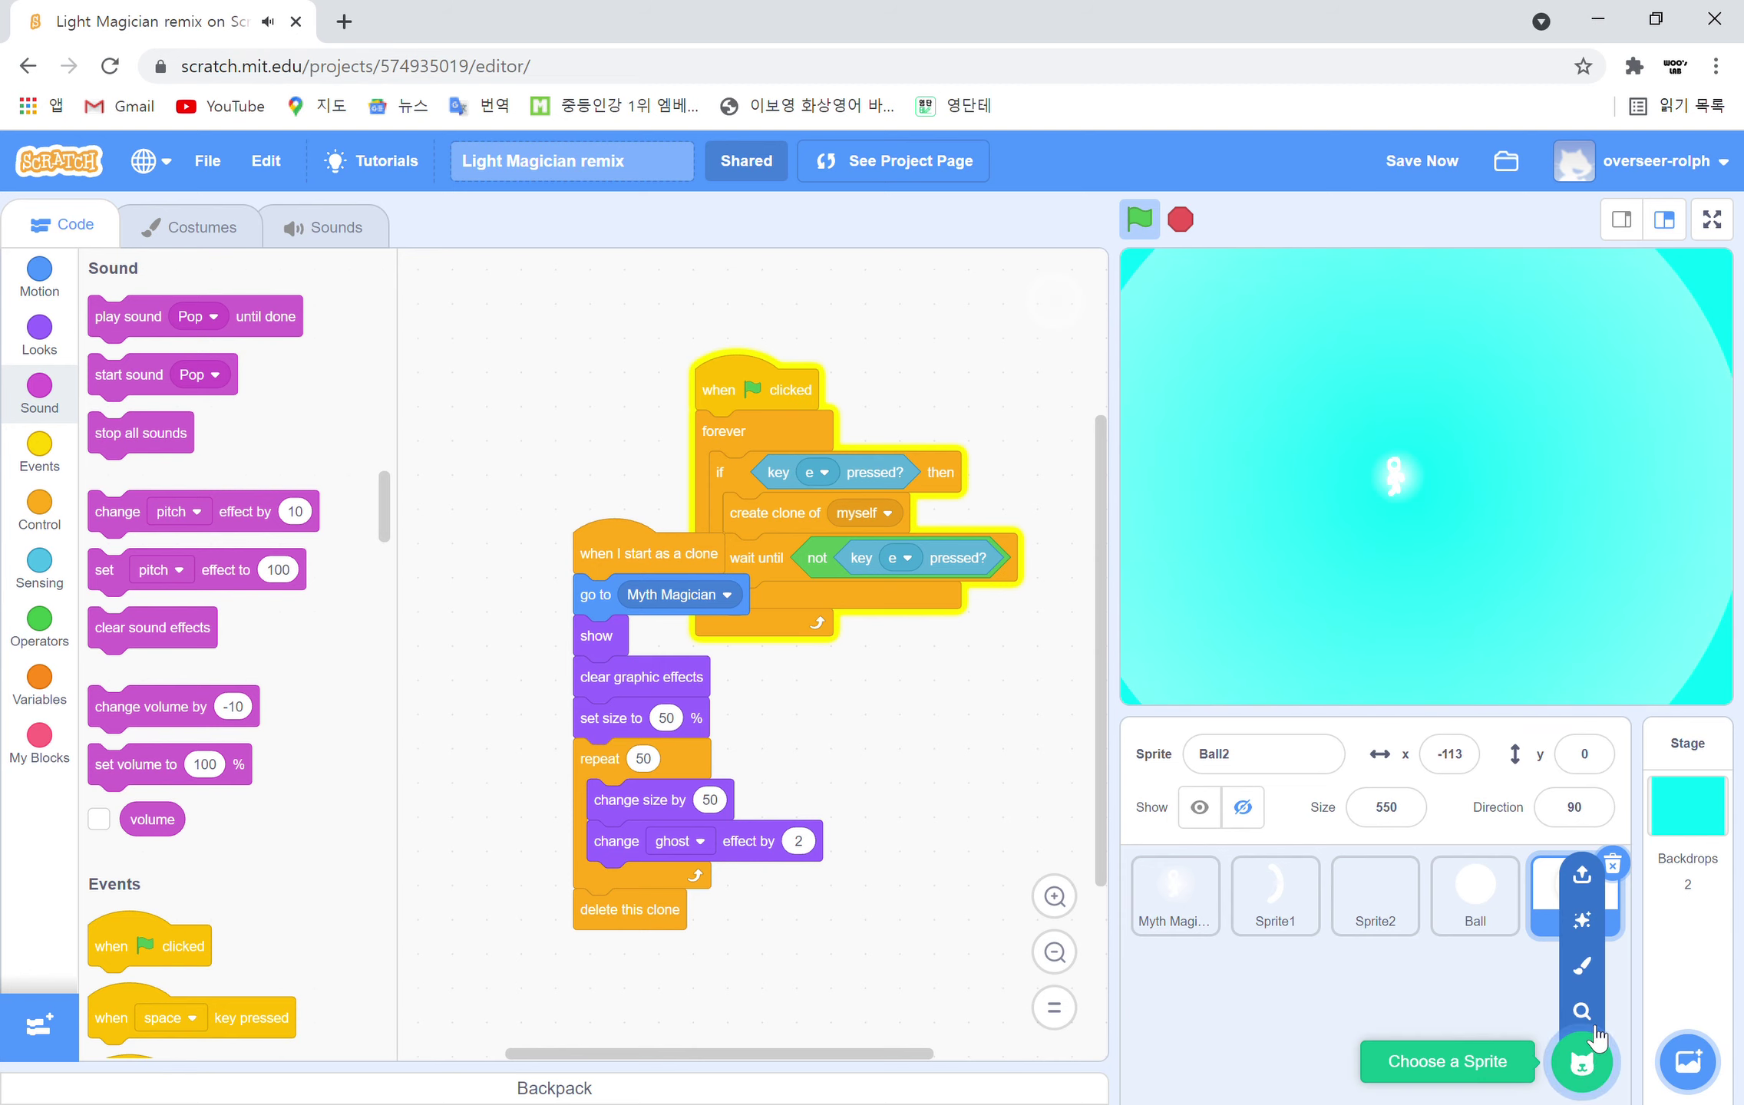
left_click(1582, 966)
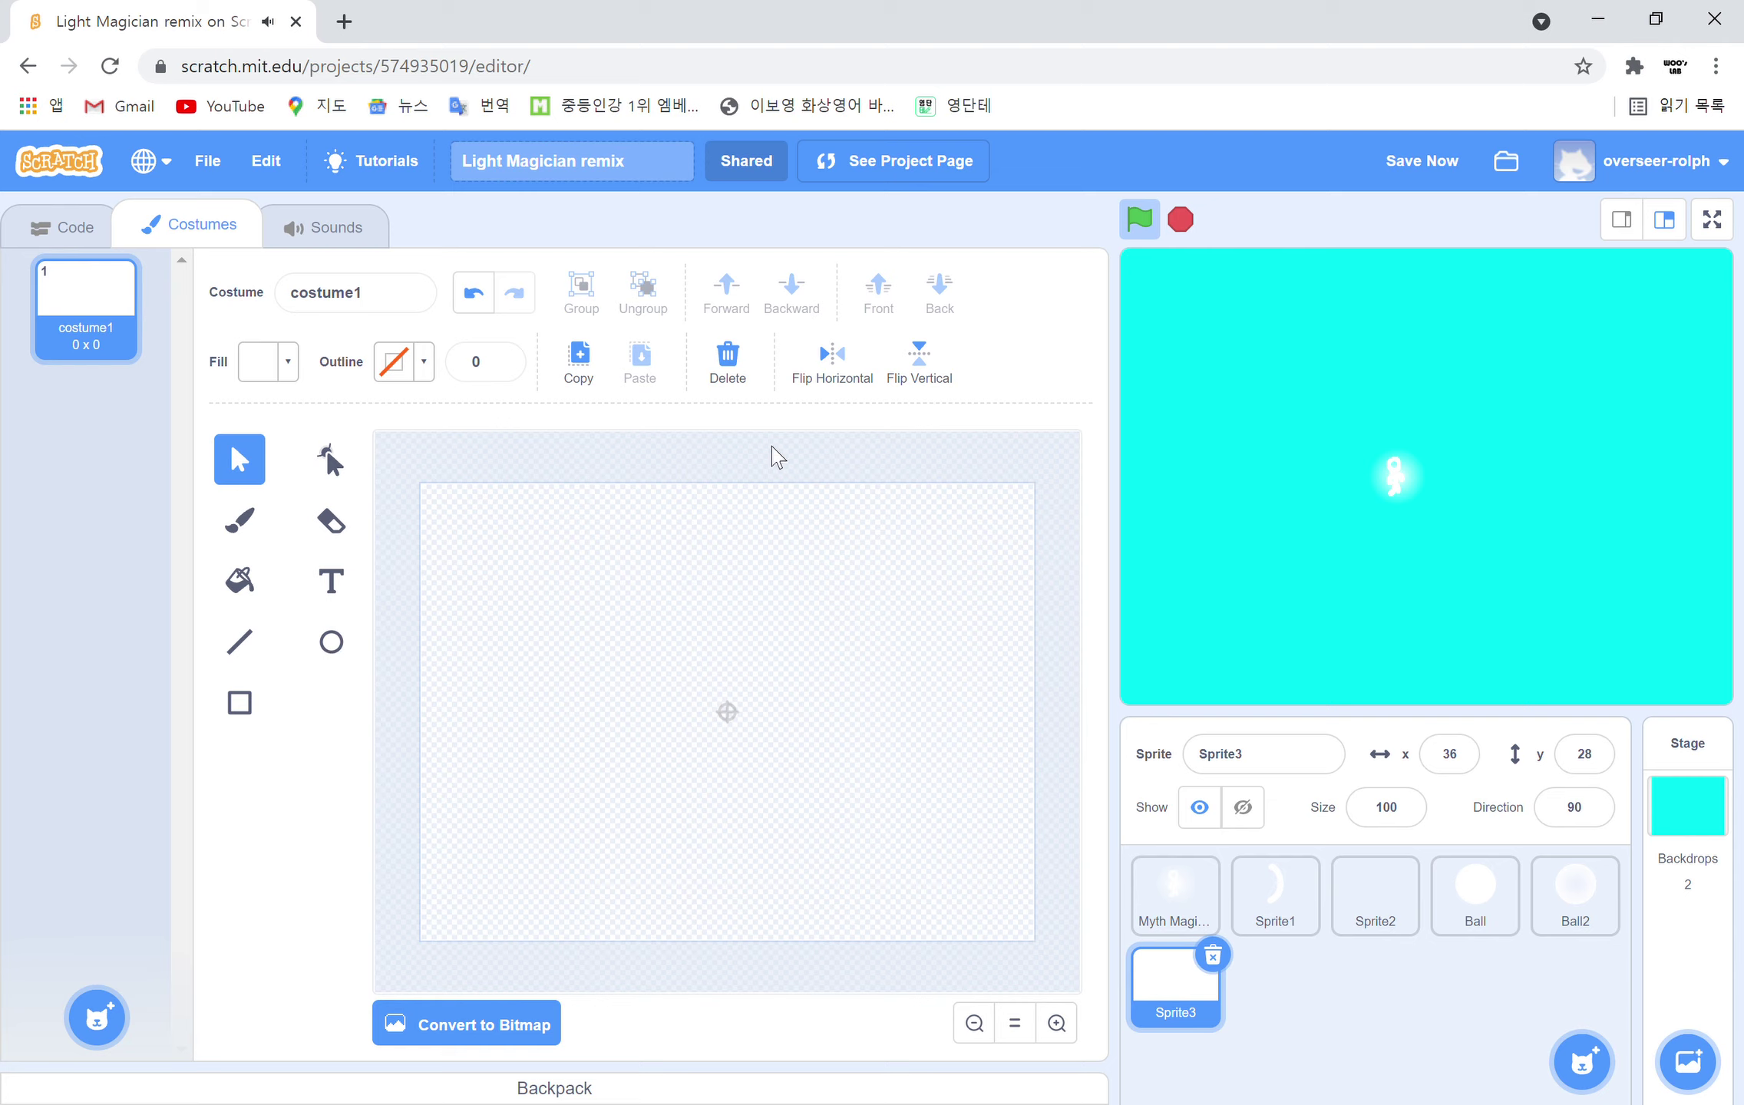
left_click(332, 645)
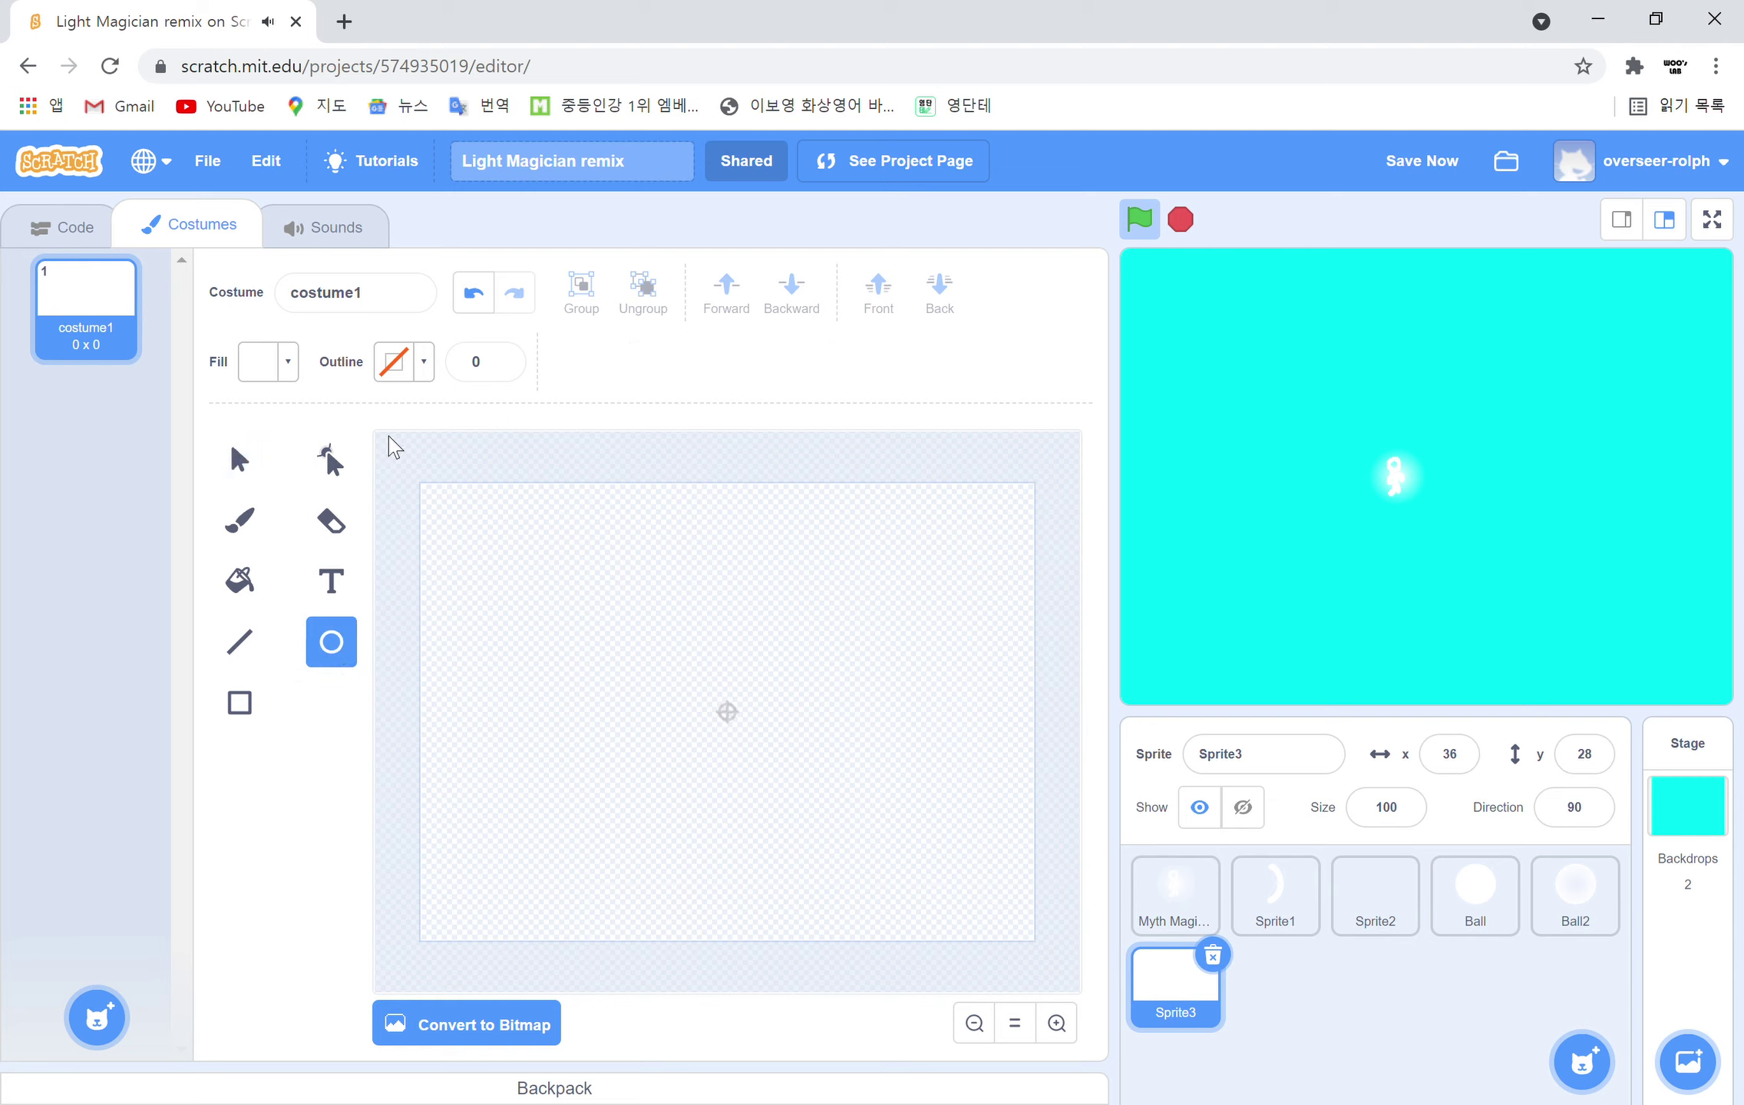
Set the Circle tool's fill to a solid red with saturation 100 and brightness 100
left_click(305, 378)
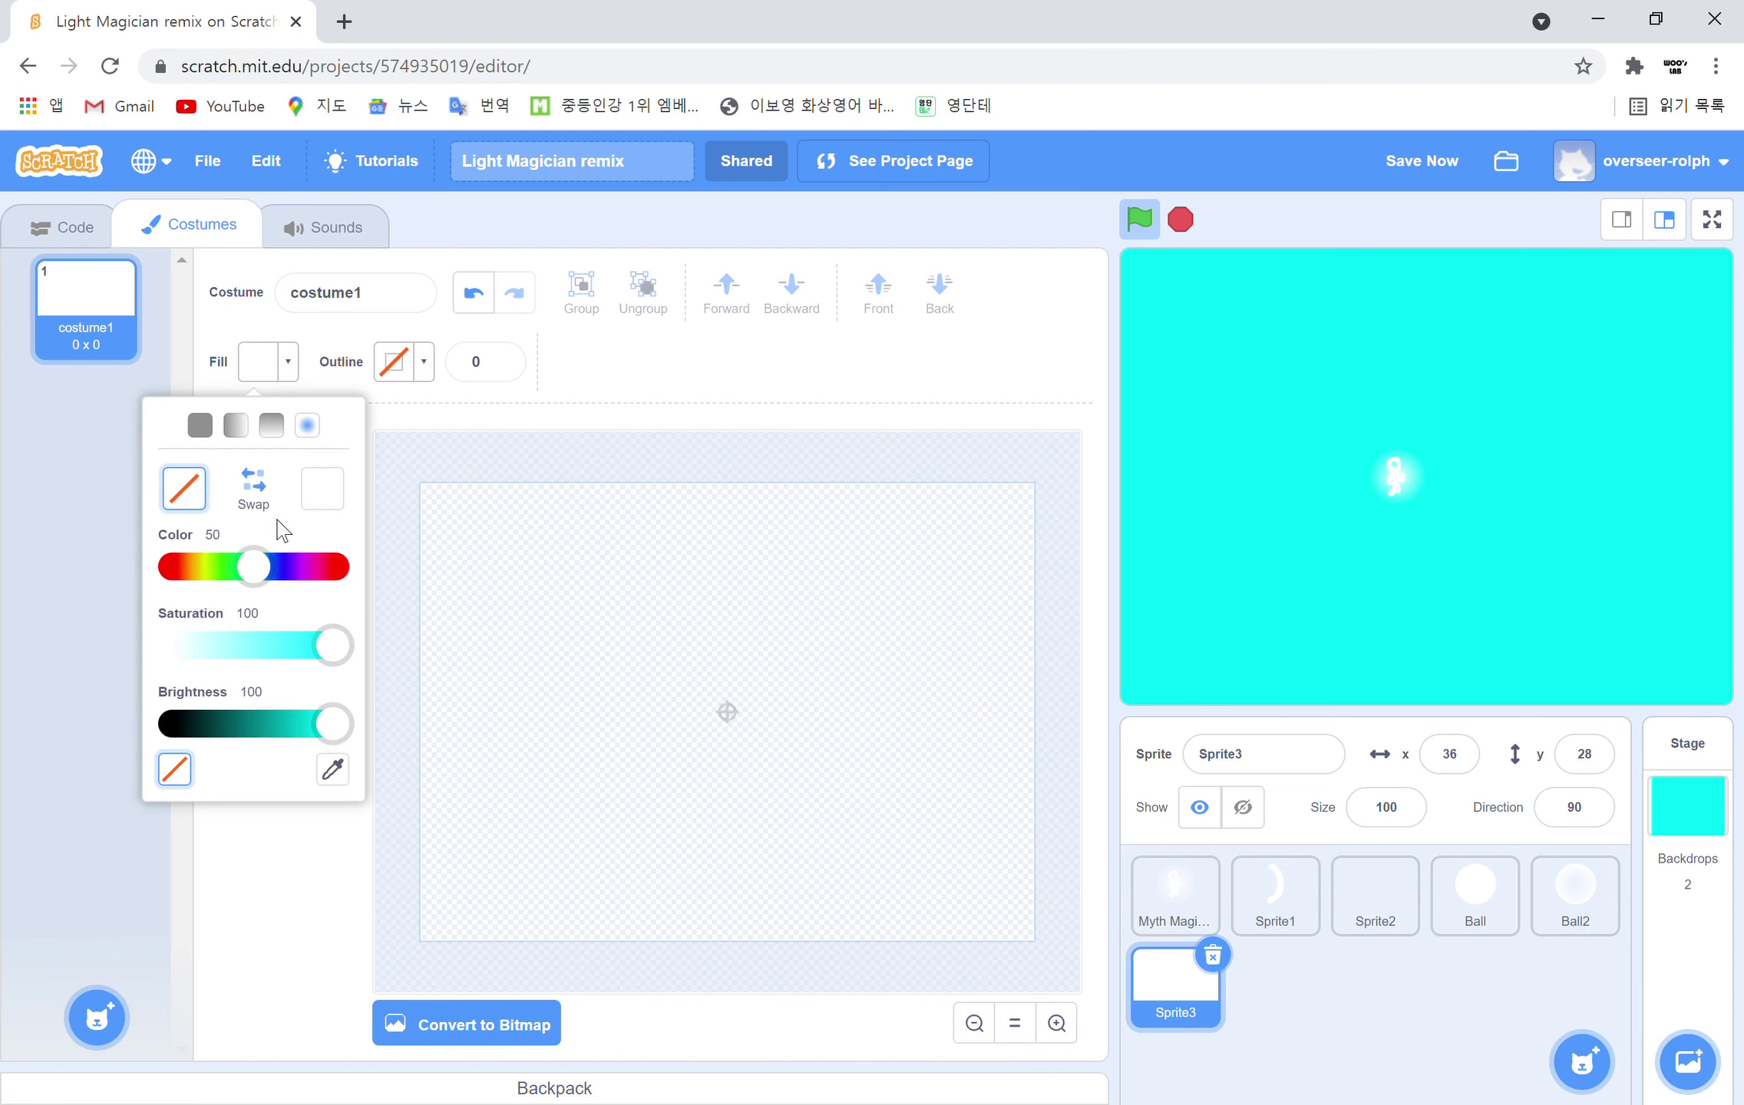
left_click(199, 425)
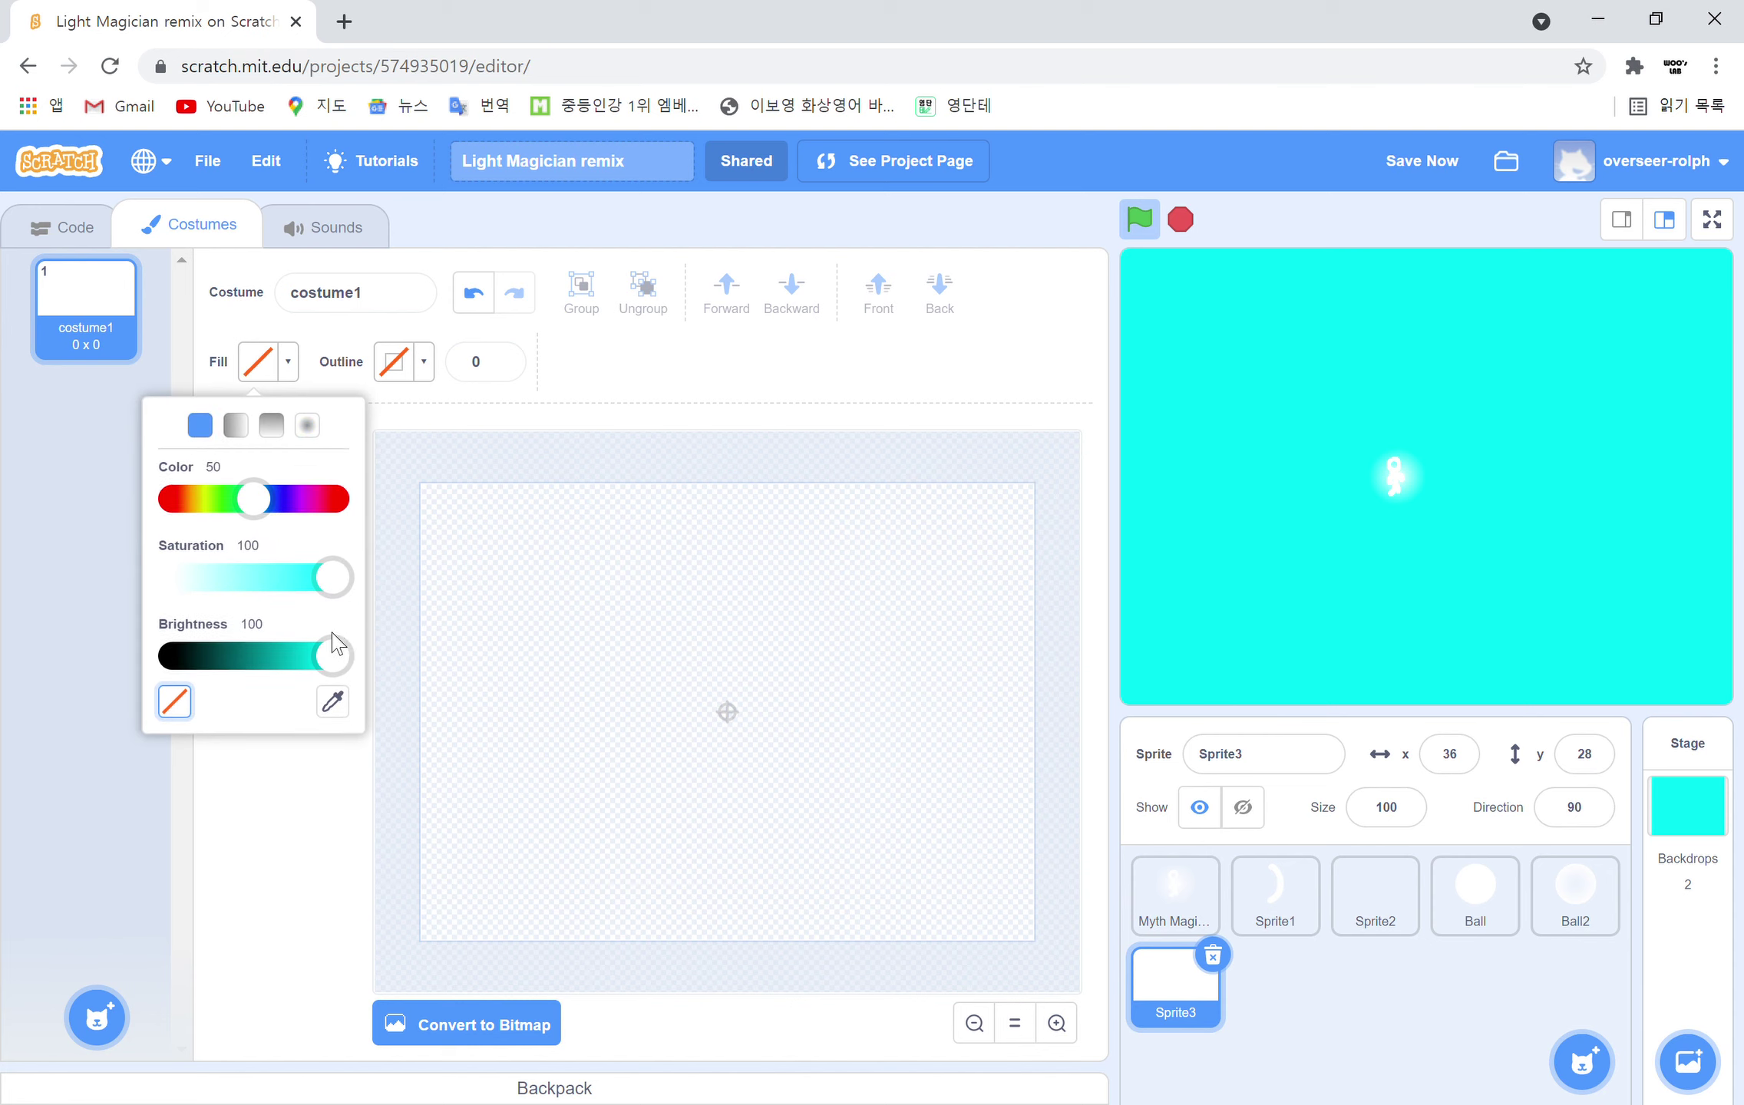
left_click(334, 658)
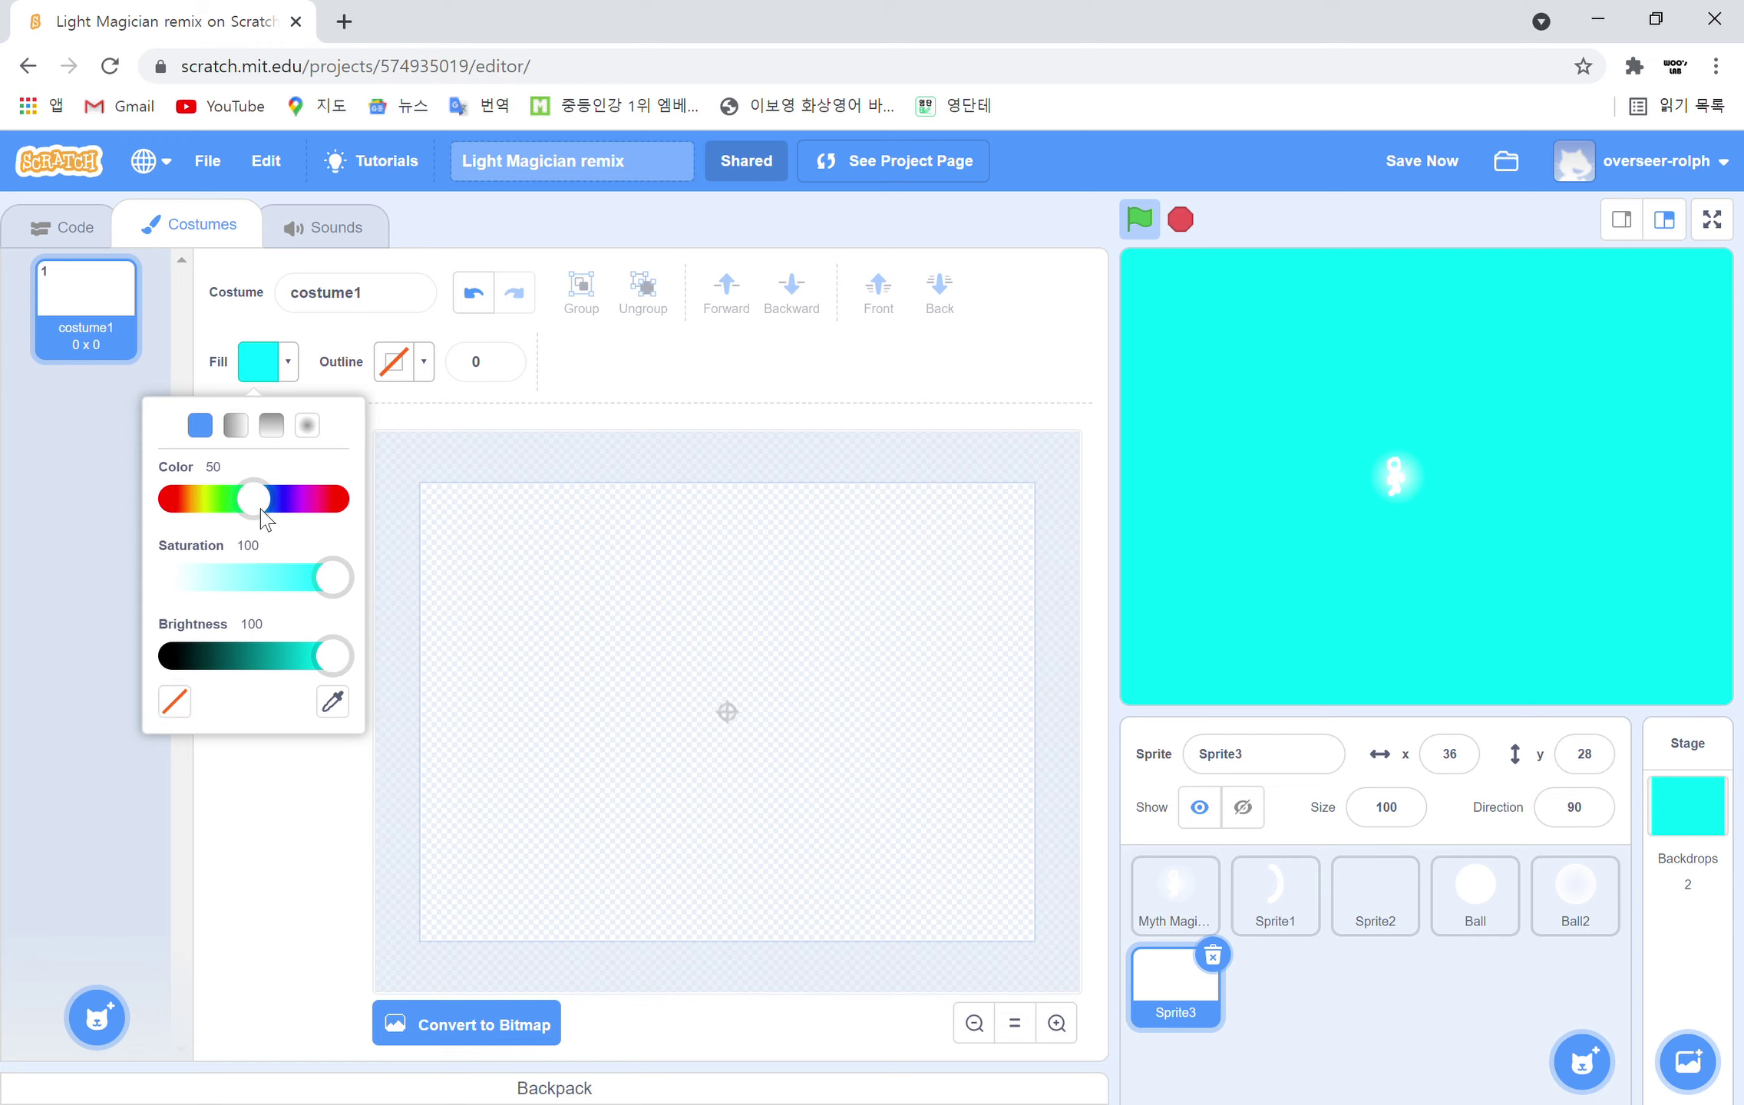
left_click_drag(254, 509, 115, 577)
left_click(223, 831)
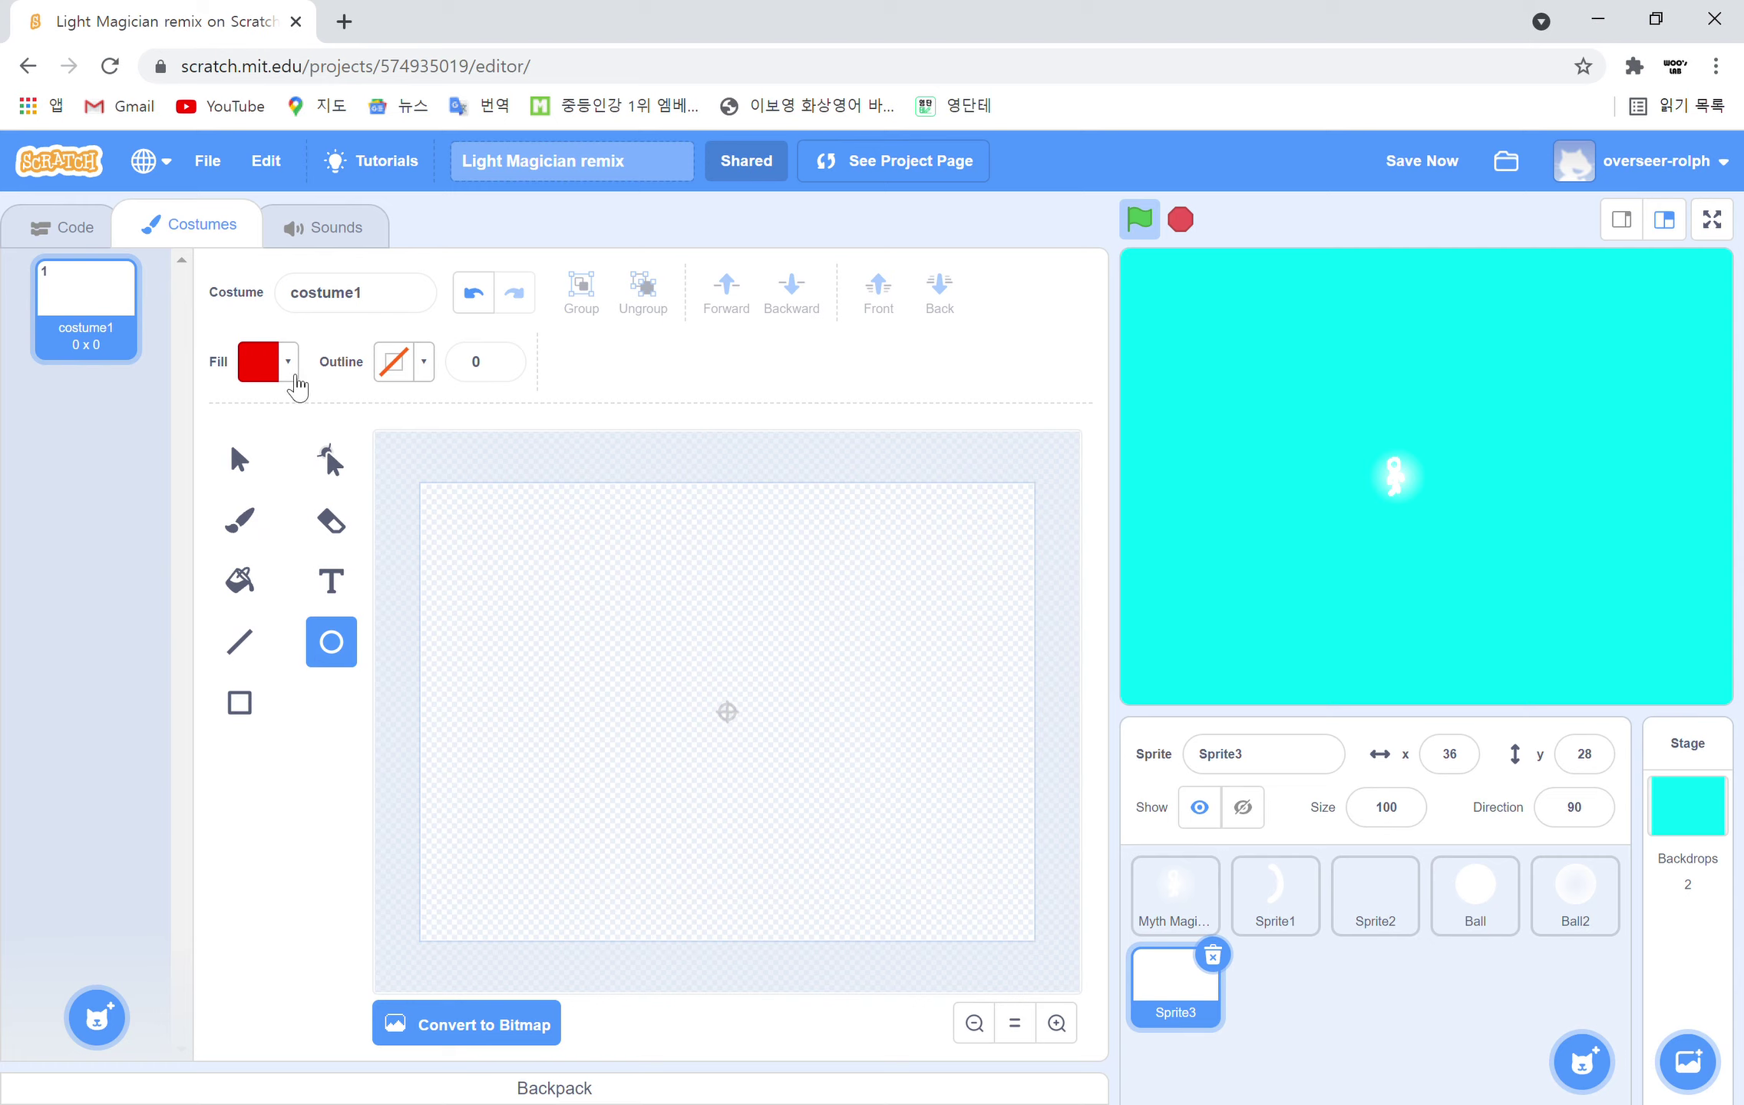
Change the fill to a radial gradient with a white centre (color 0, saturation 0, brightness 100) and a red edge
left_click(296, 378)
left_click(320, 426)
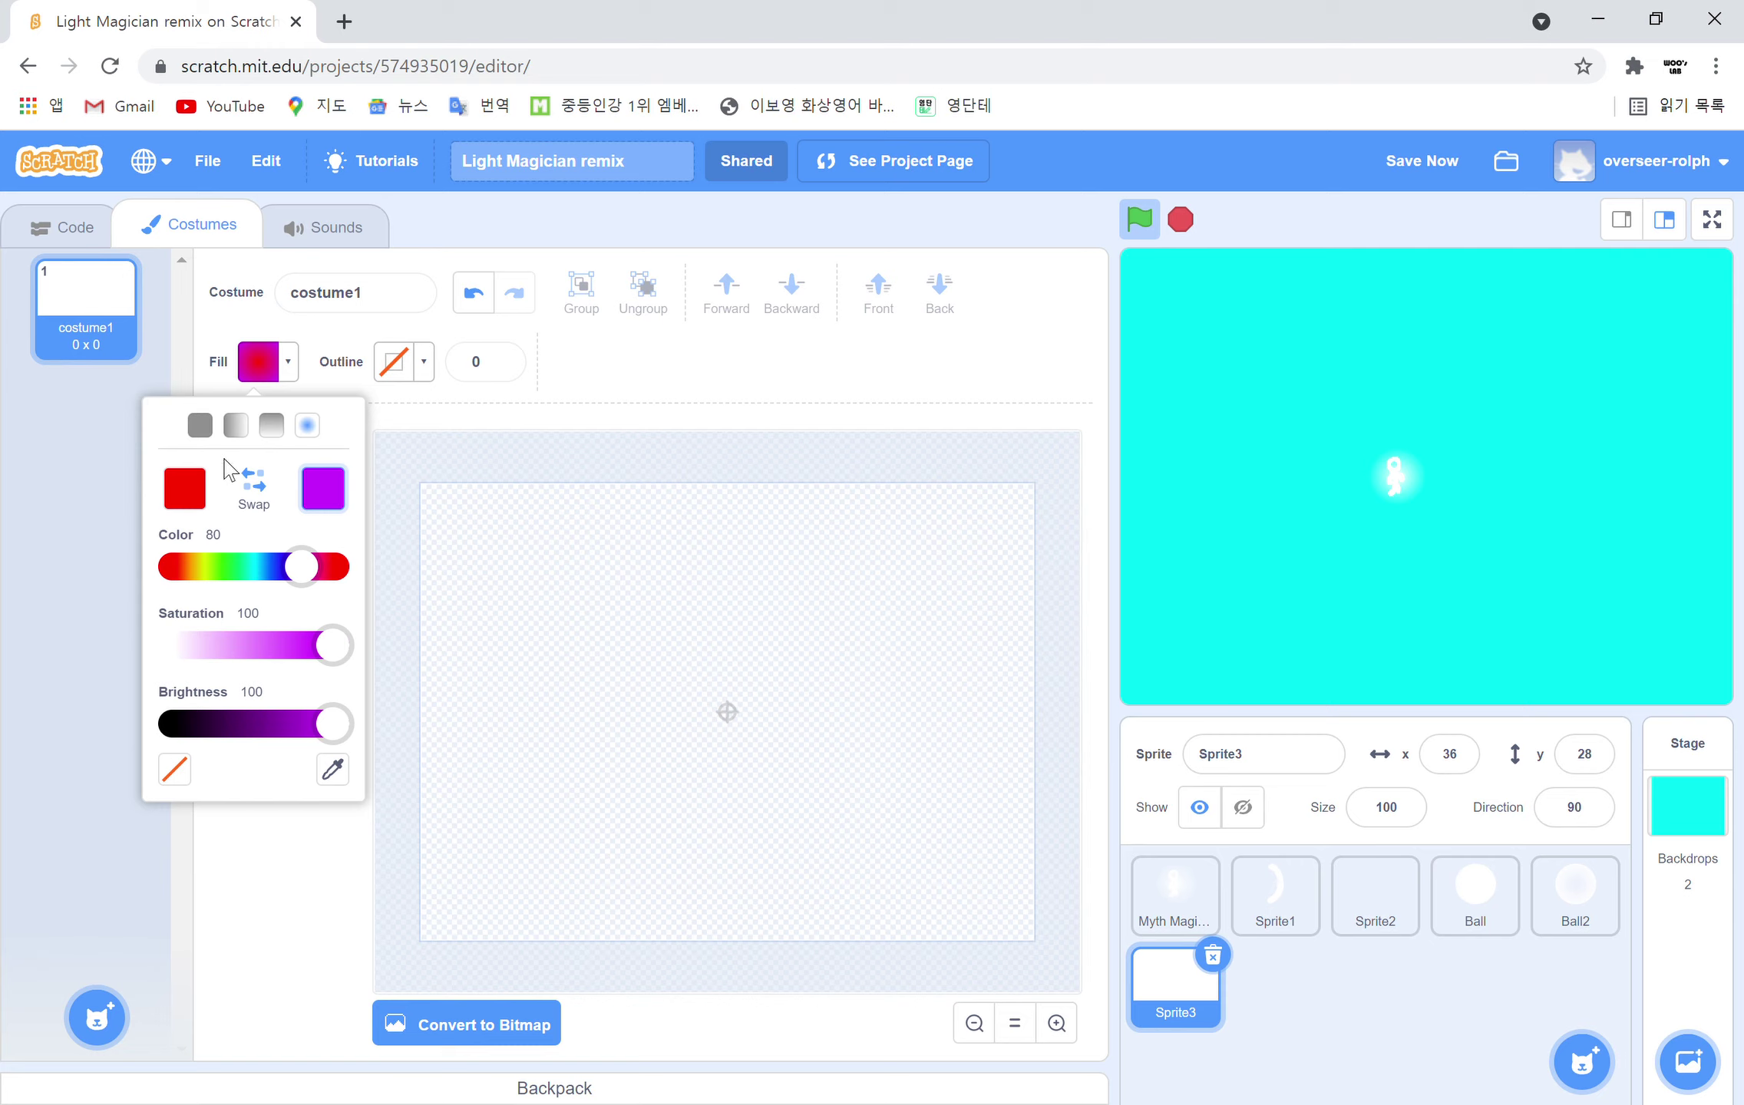
left_click(254, 483)
left_click(182, 500)
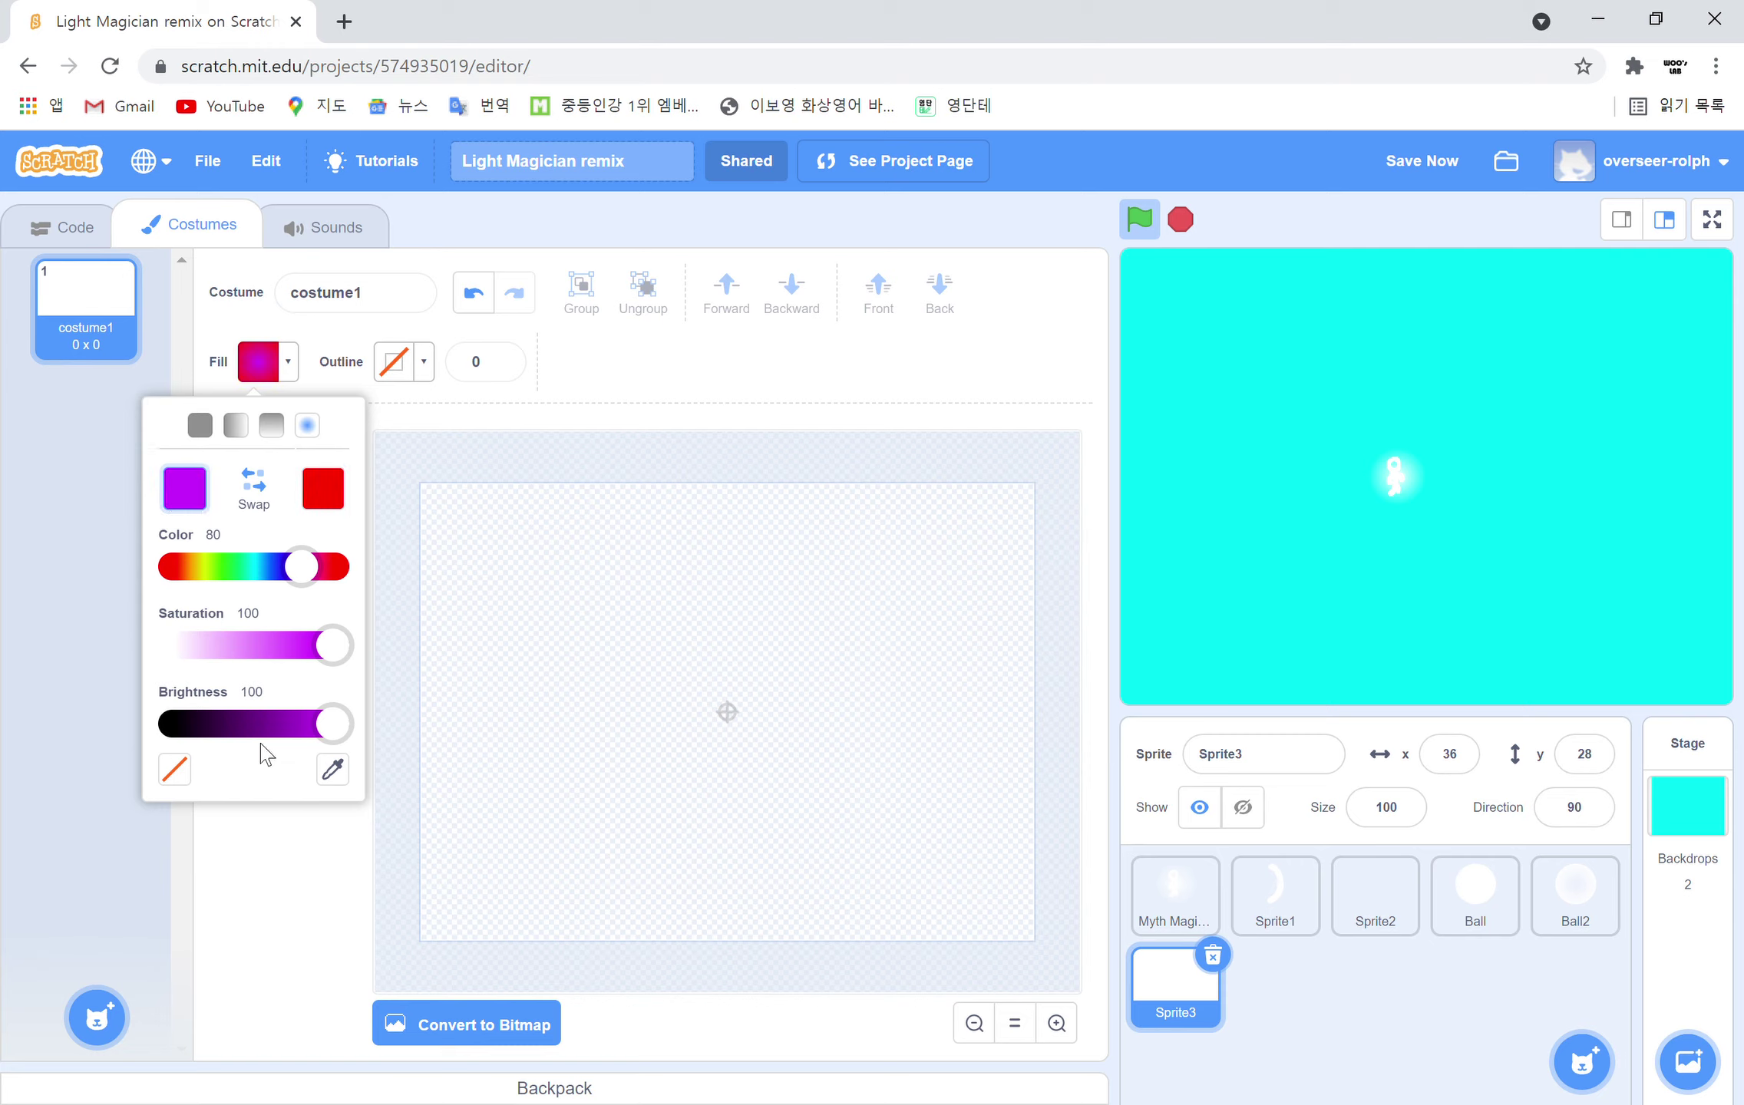
left_click_drag(338, 651, 84, 678)
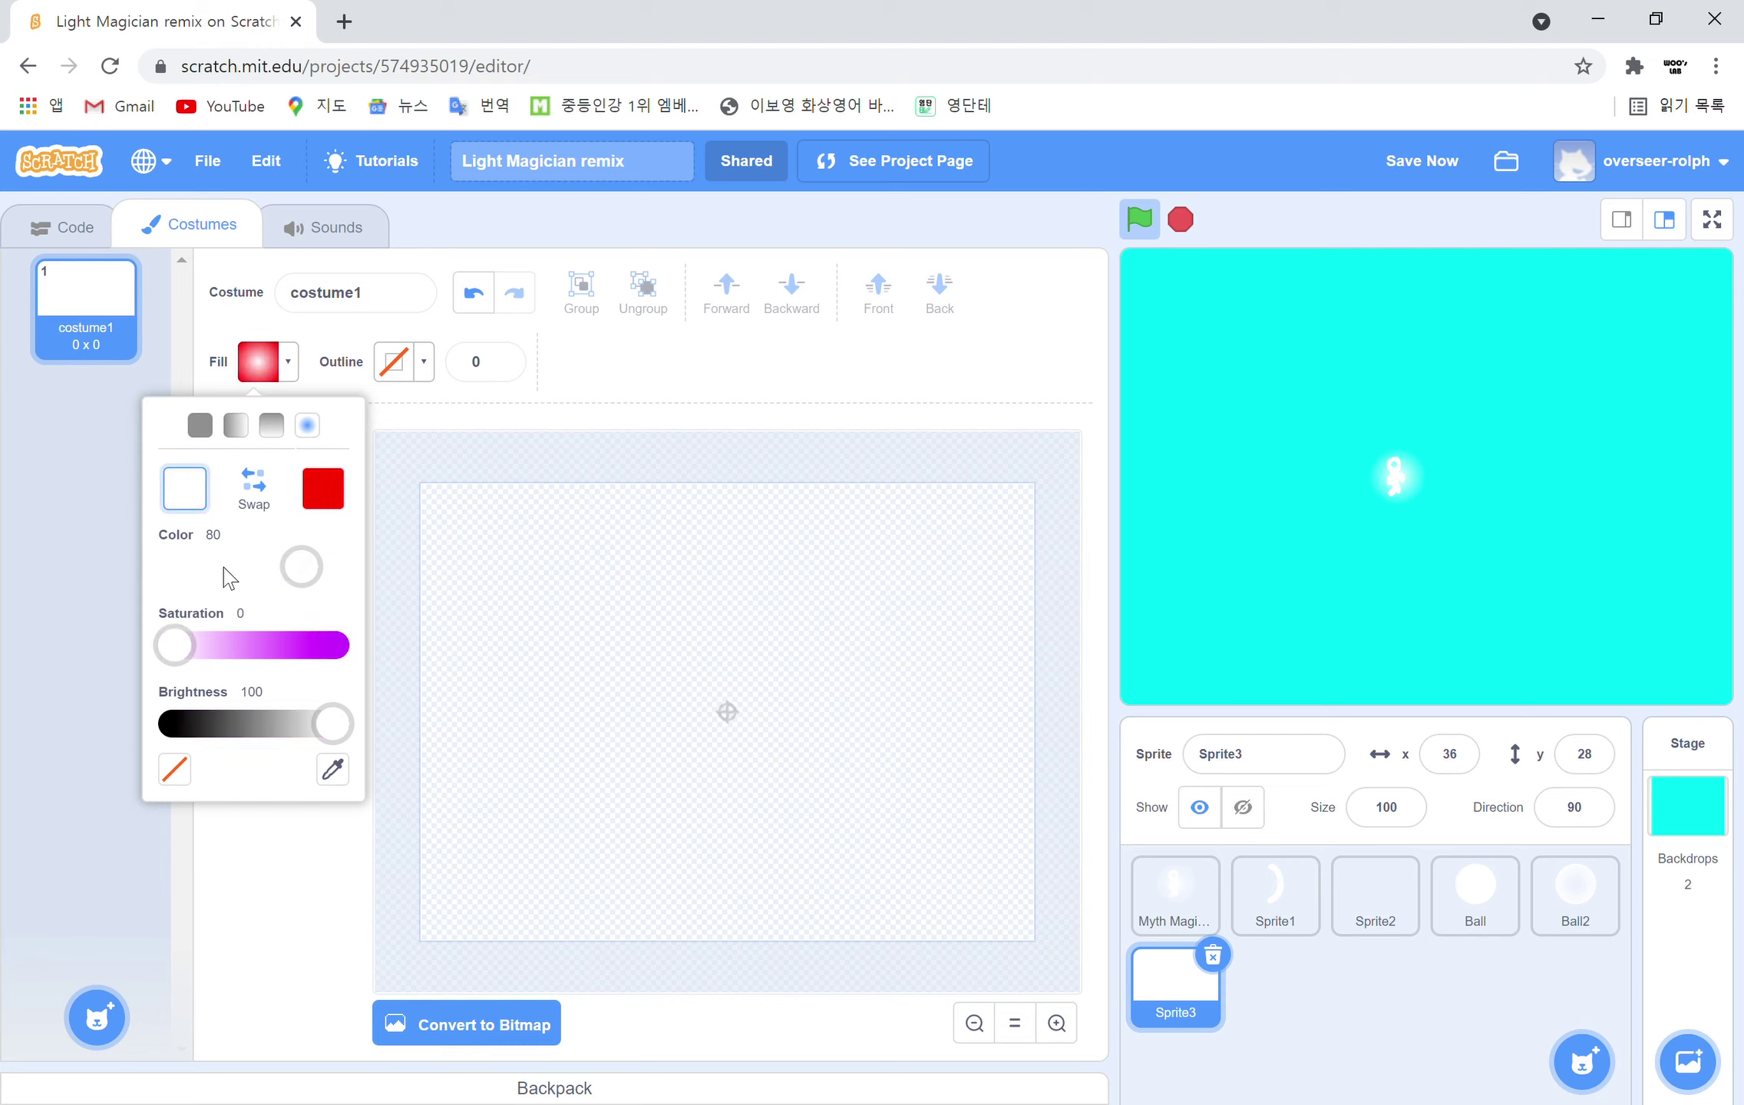
left_click_drag(315, 570, 4, 737)
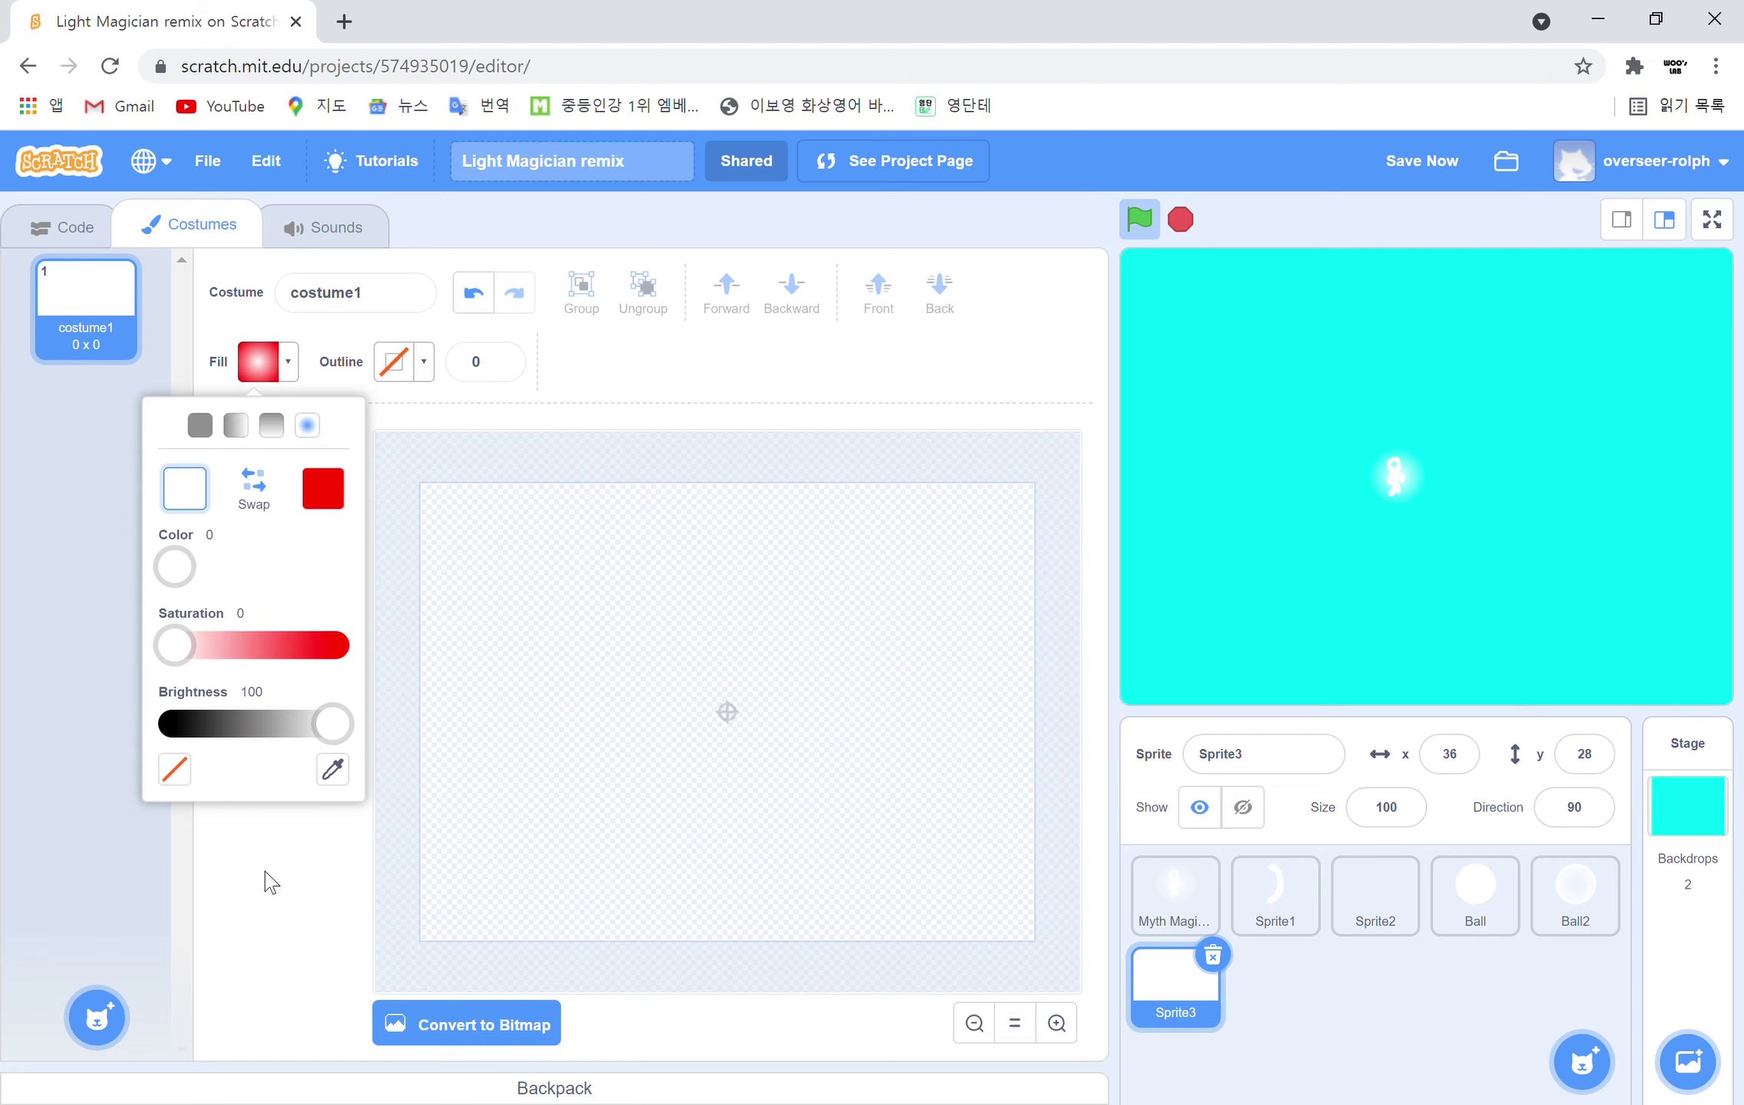
Draw a gradient-filled circle about 120 by 122 with no outline and centre it on the costume canvas
left_click(407, 898)
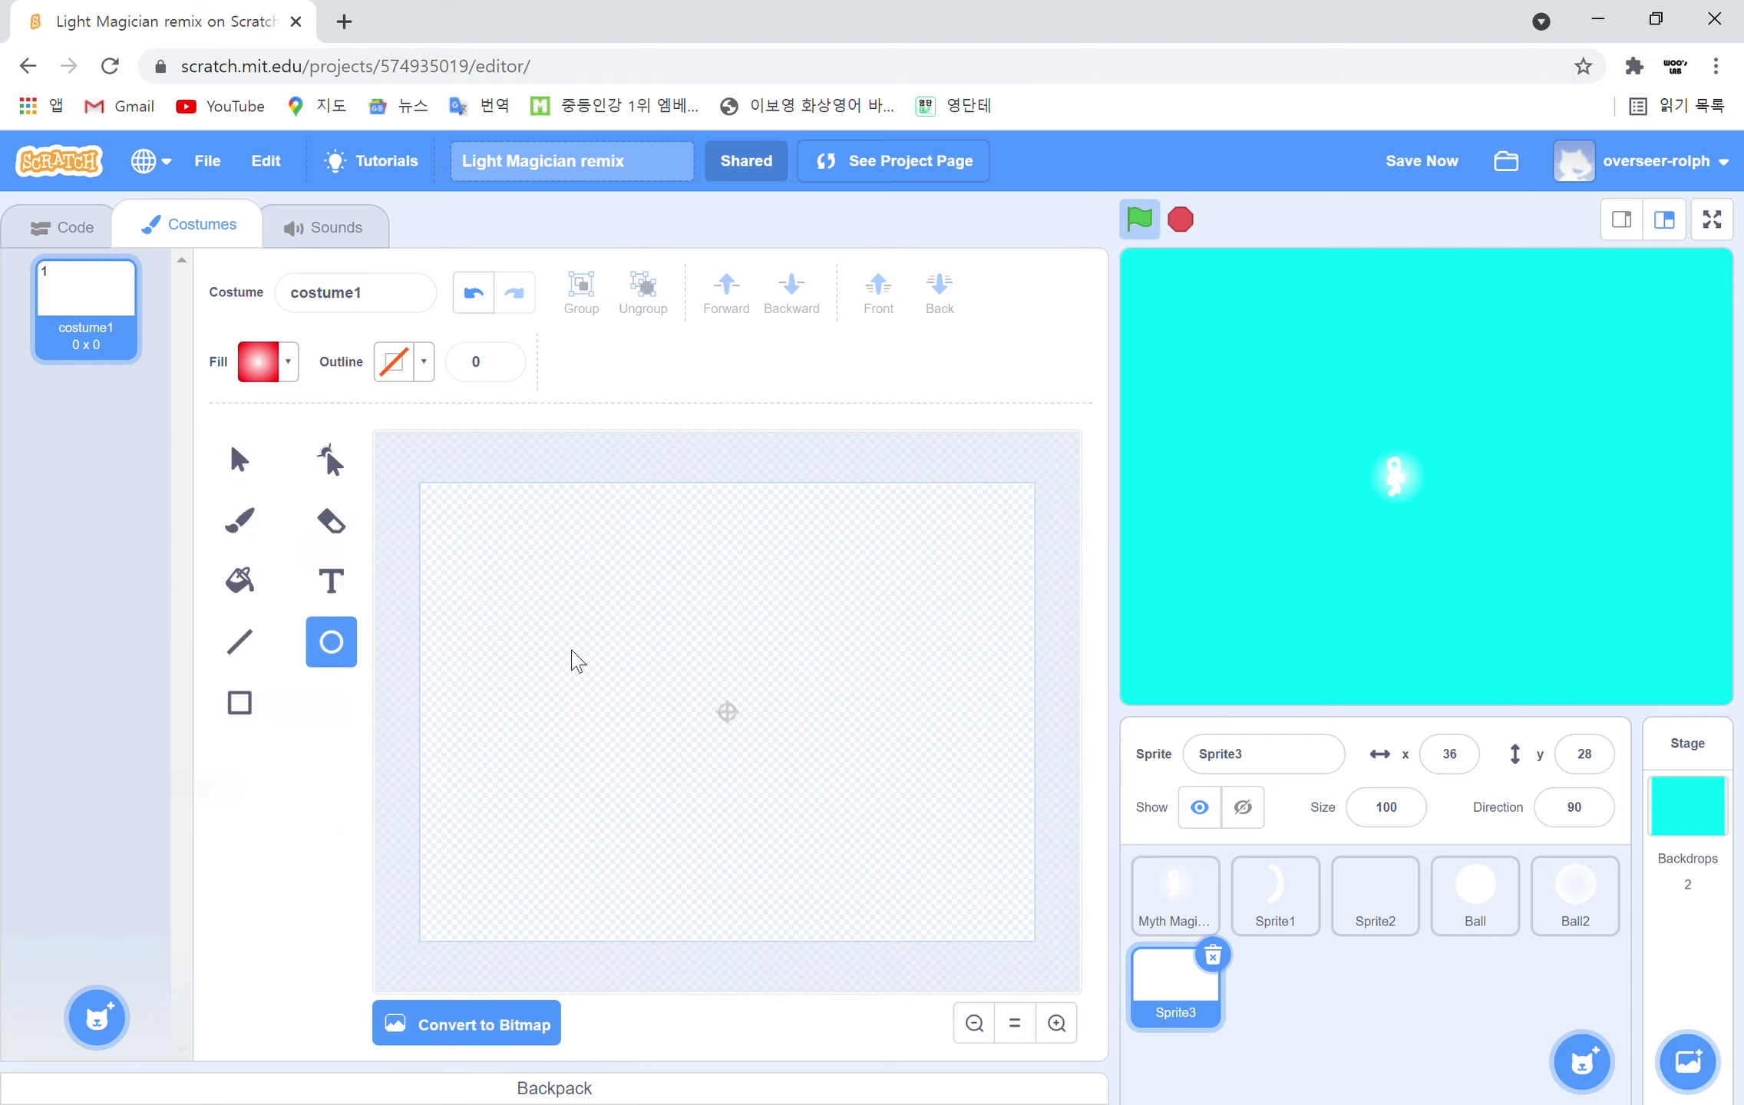
mouse_move(678, 666)
left_mouse_down()
mouse_move(848, 774)
mouse_move(806, 802)
mouse_move(844, 825)
left_mouse_up()
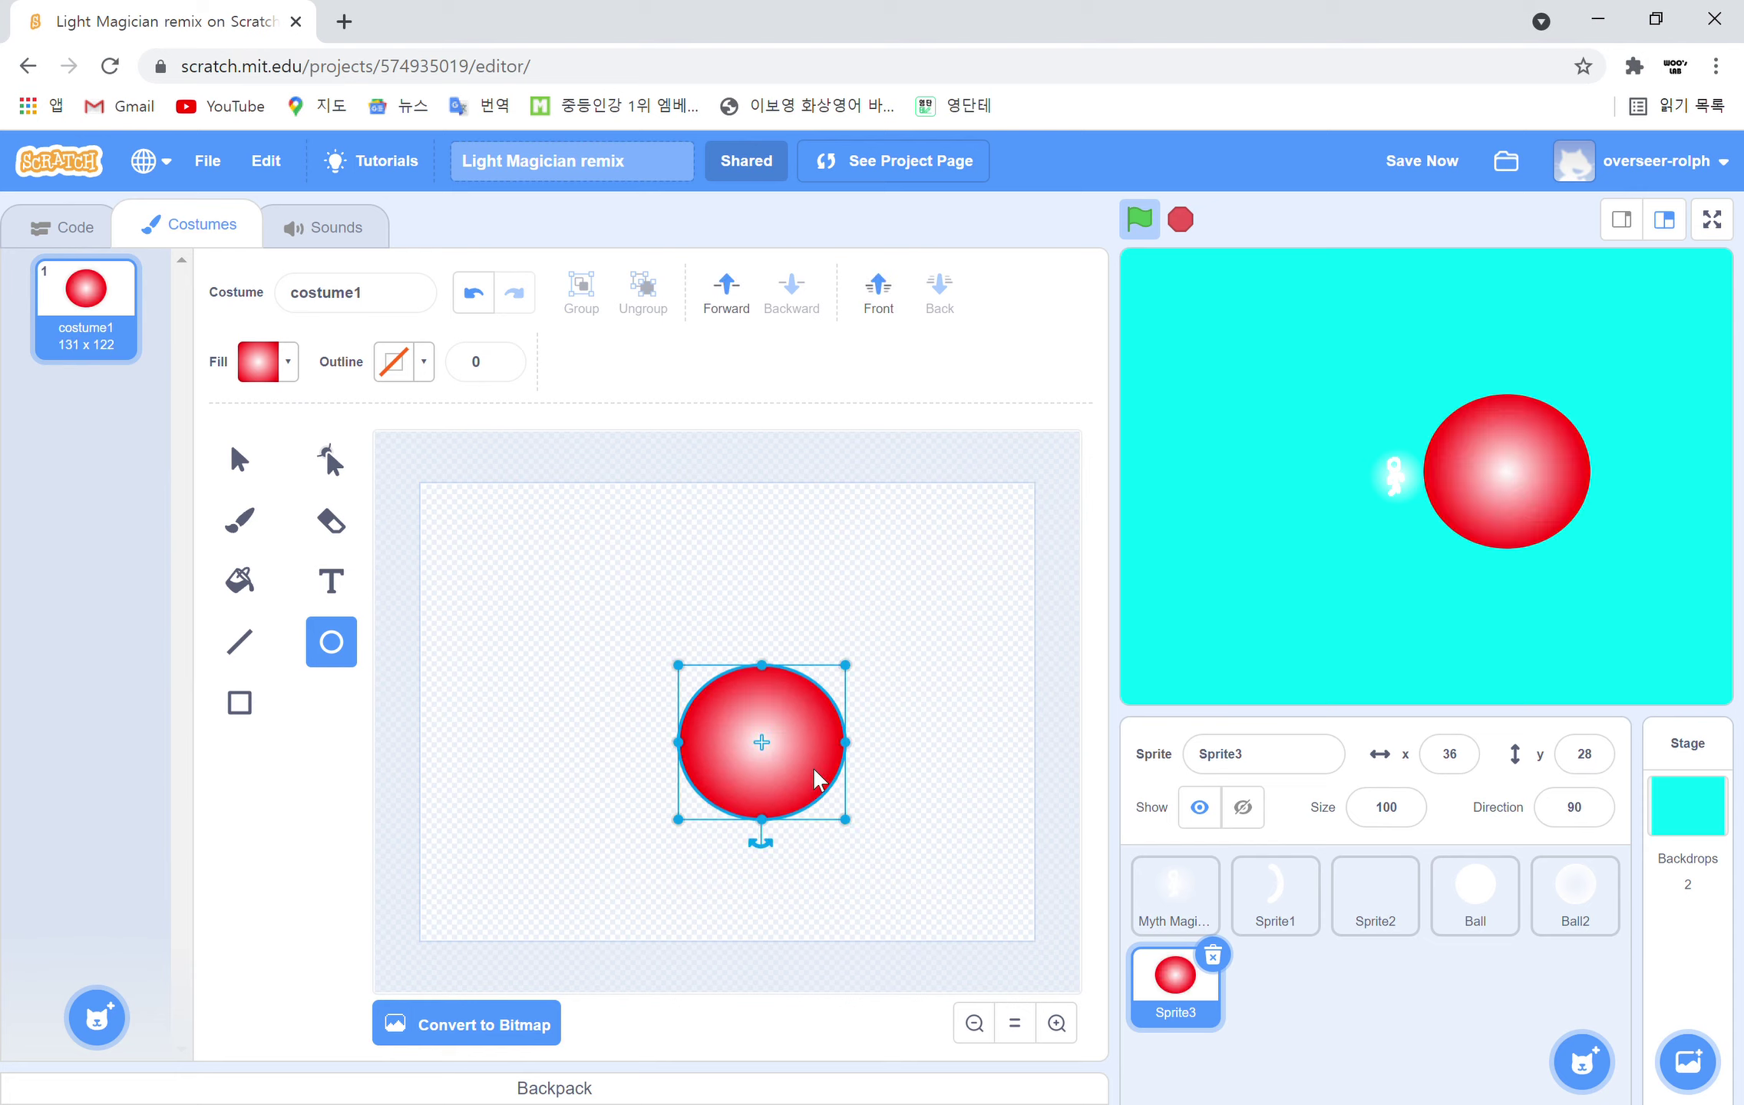
mouse_move(806, 746)
left_mouse_down()
mouse_move(772, 714)
mouse_move(815, 721)
mouse_move(782, 724)
left_mouse_up()
Draw a bent leg from the circle's centre with the Line tool, using a black outline of width 10
left_click(322, 590)
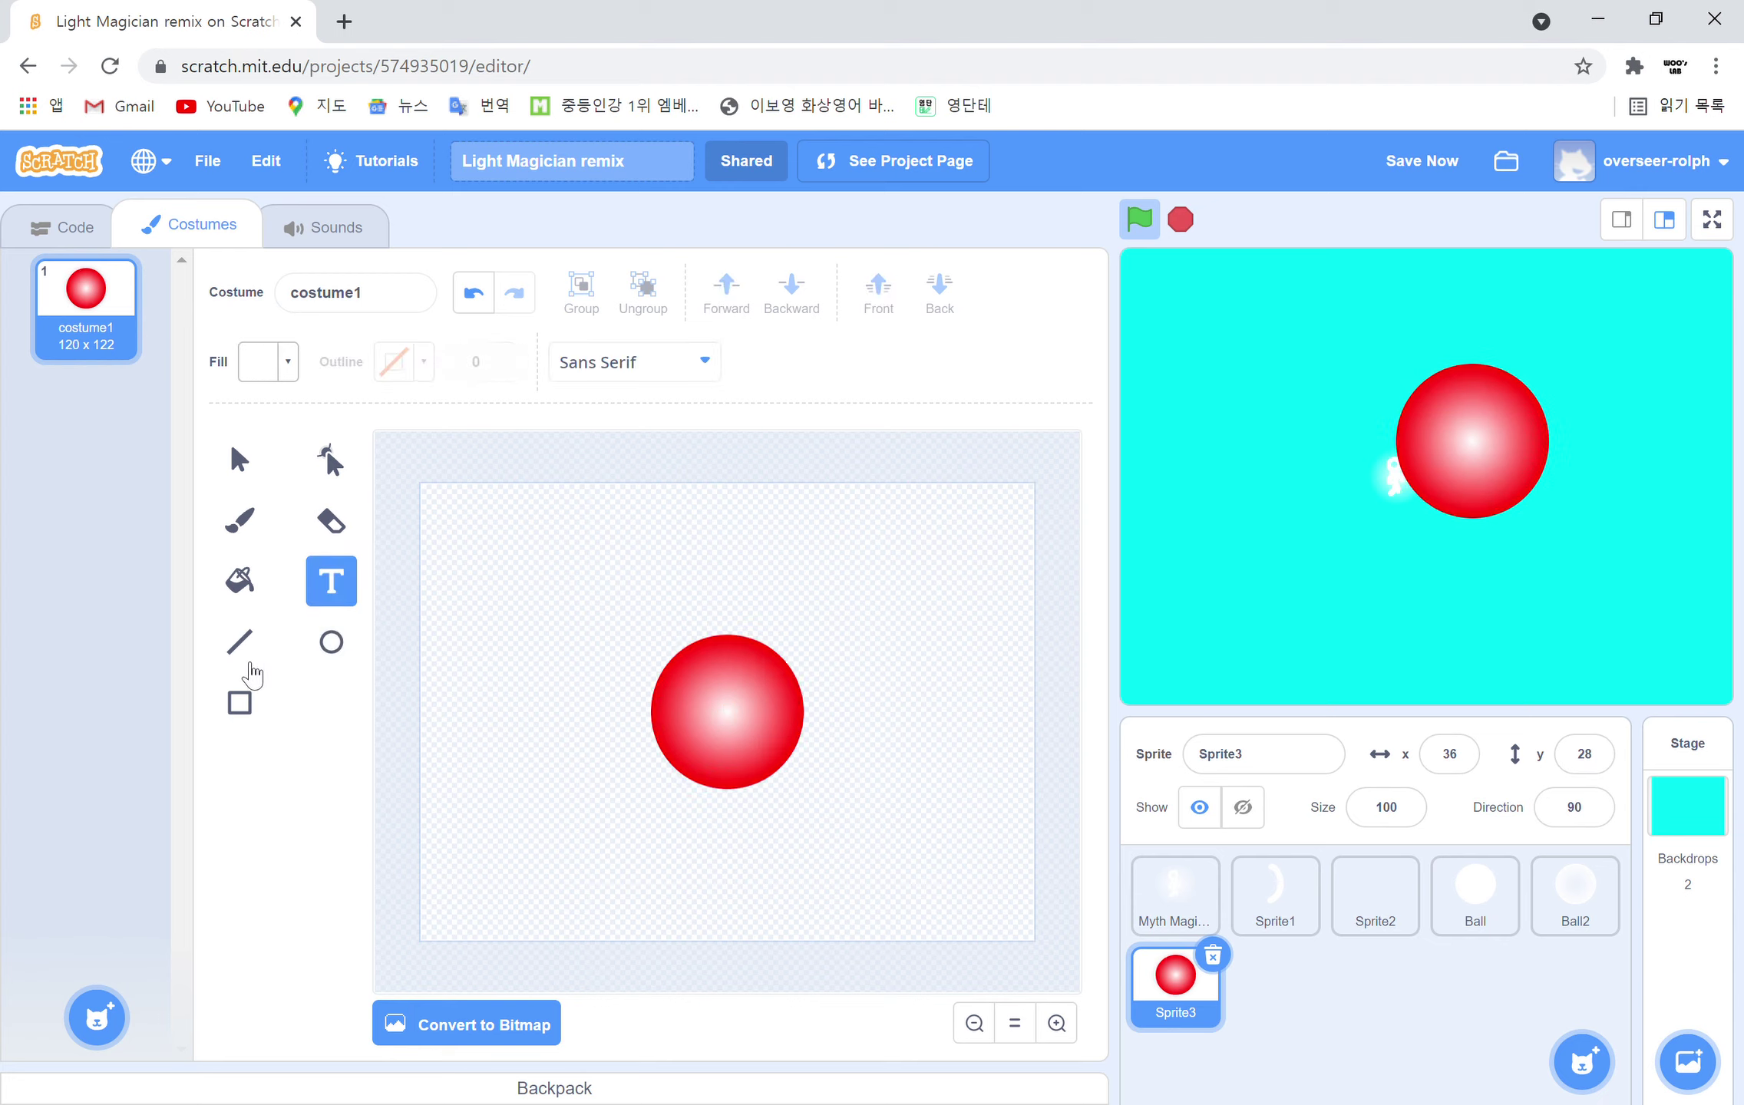
left_click(241, 658)
left_click(496, 372)
type("0")
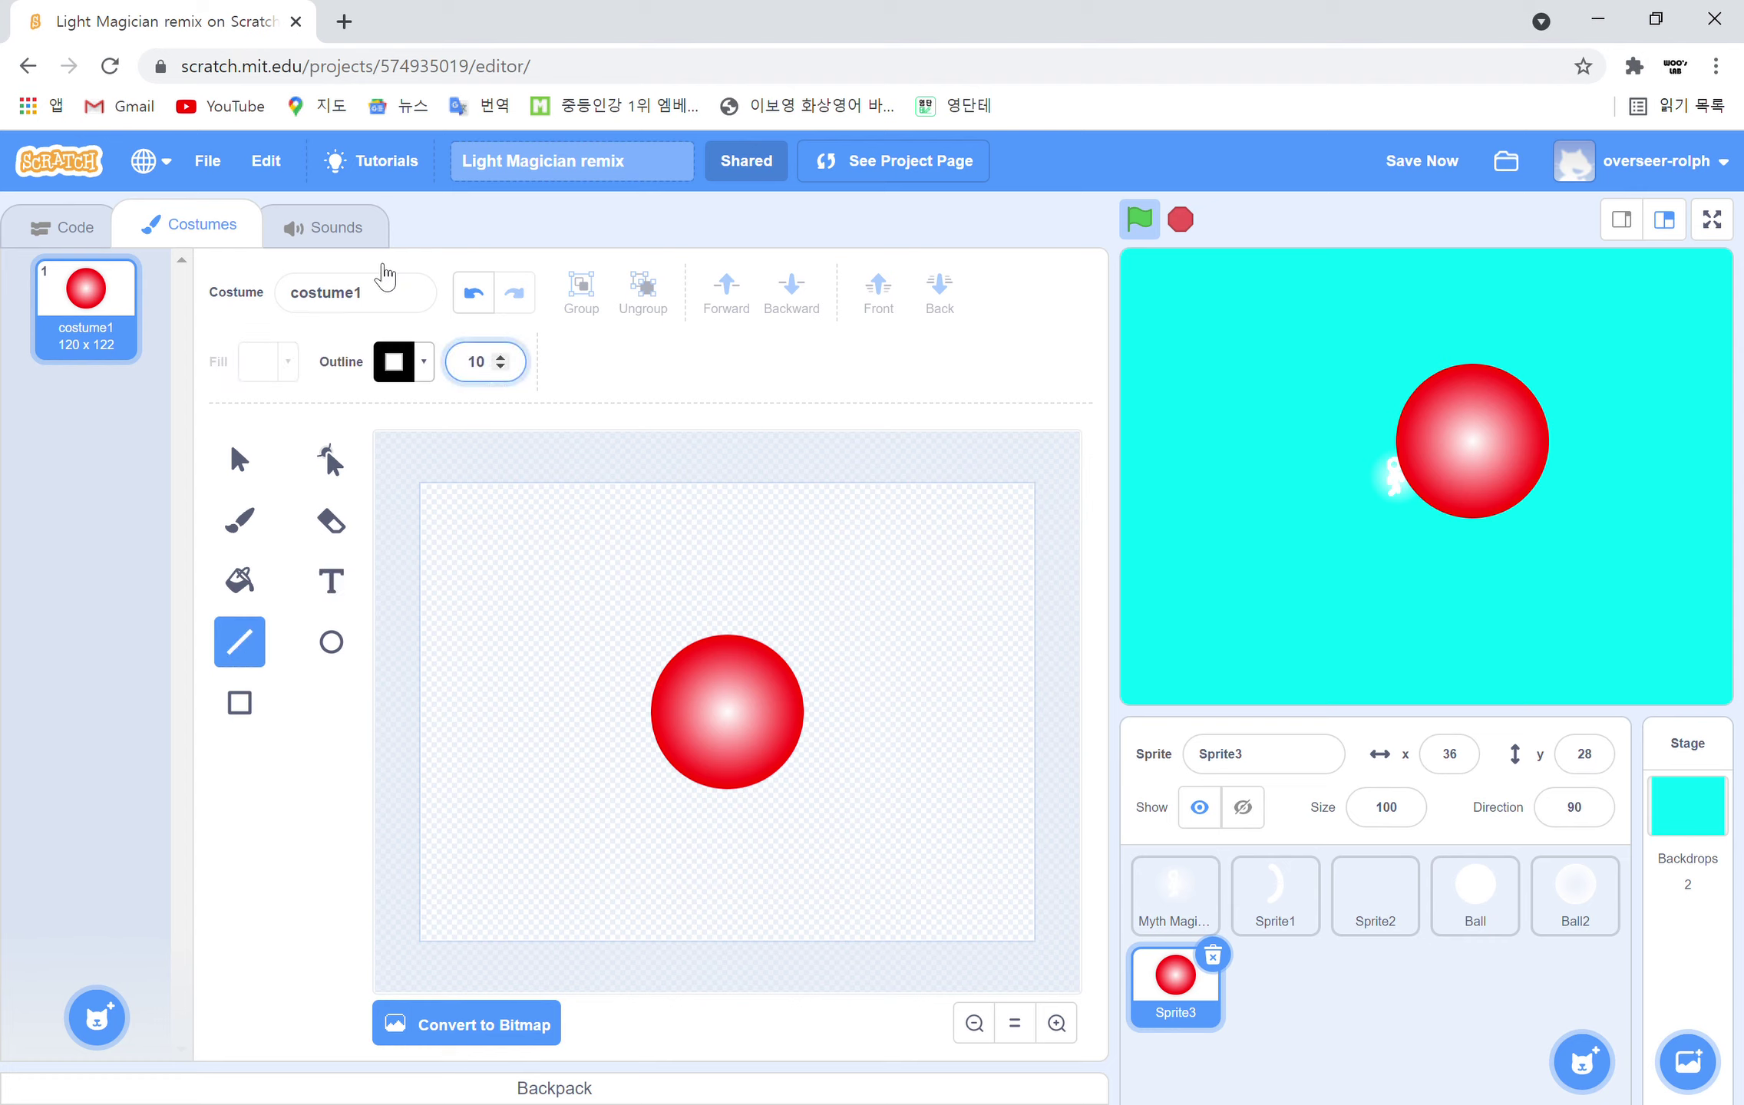
left_click(585, 720)
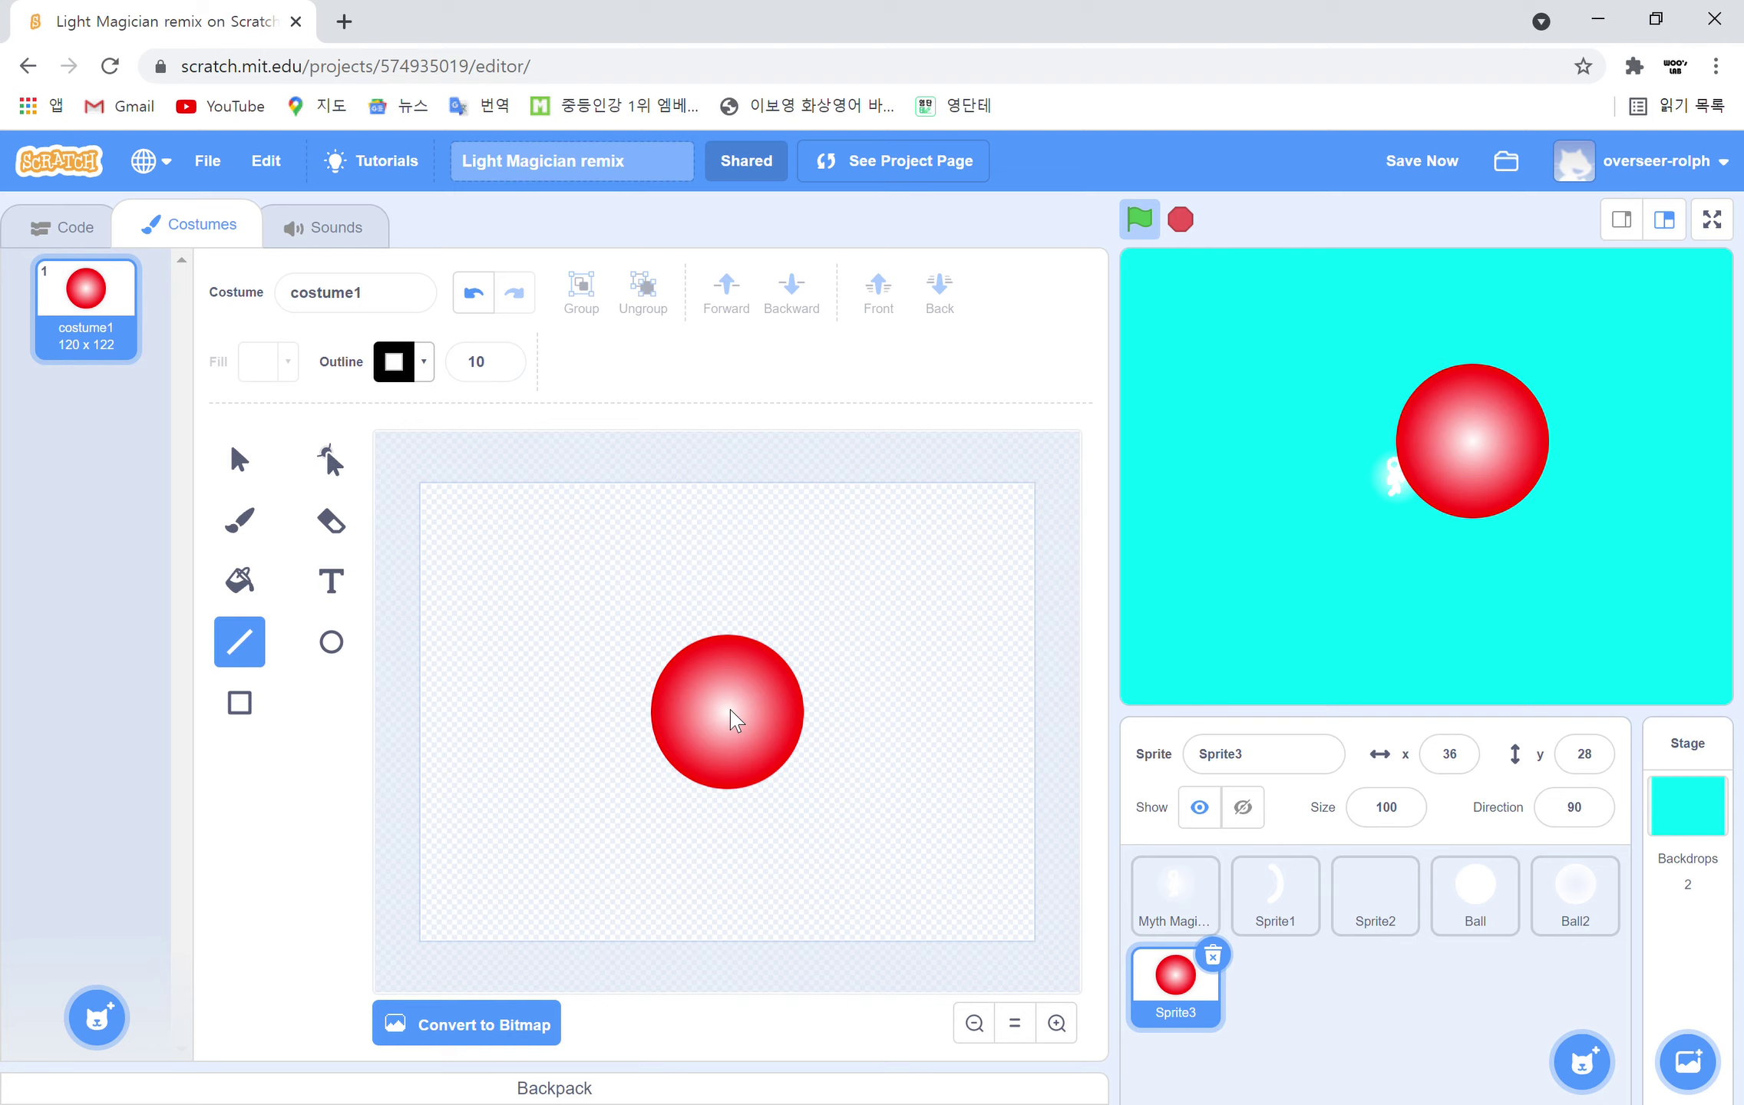
left_click_drag(746, 731, 753, 753)
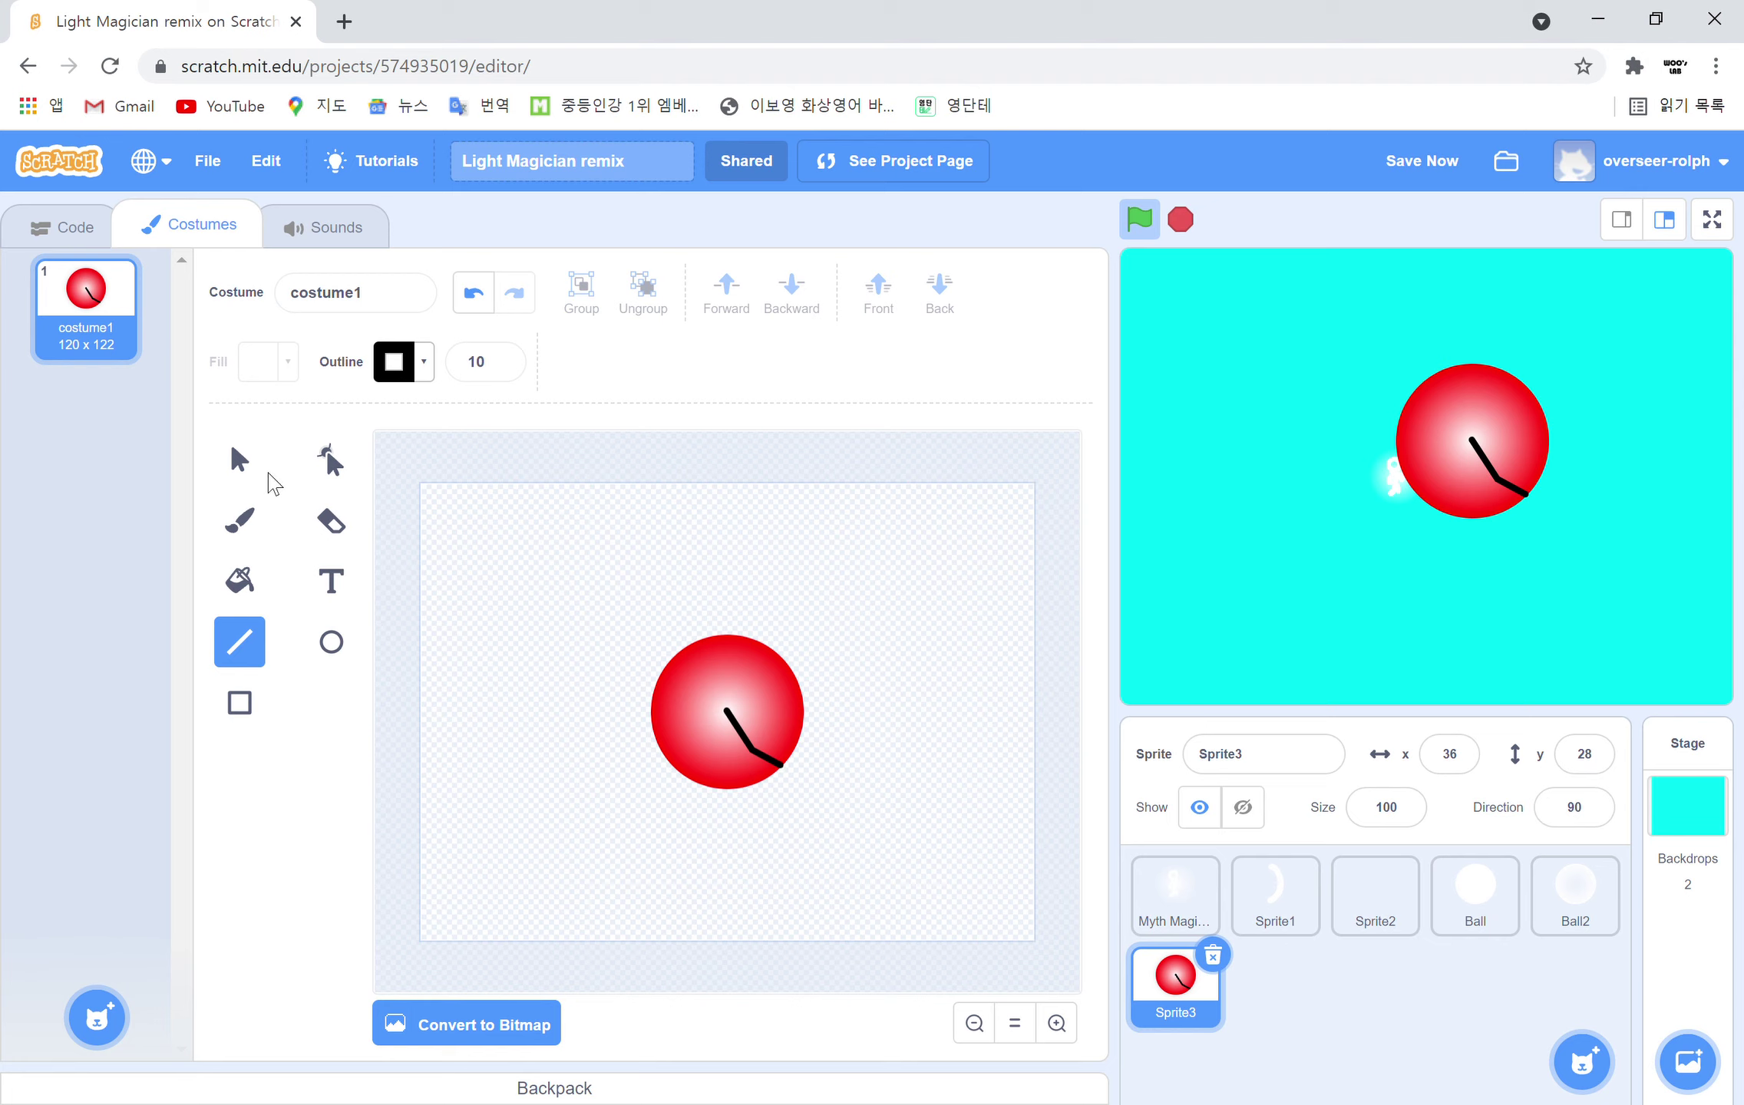
Duplicate the bent leg, rotate the copy to a steeper angle, and join its upper end to the first leg
left_click(244, 463)
left_click(760, 765)
left_click(592, 383)
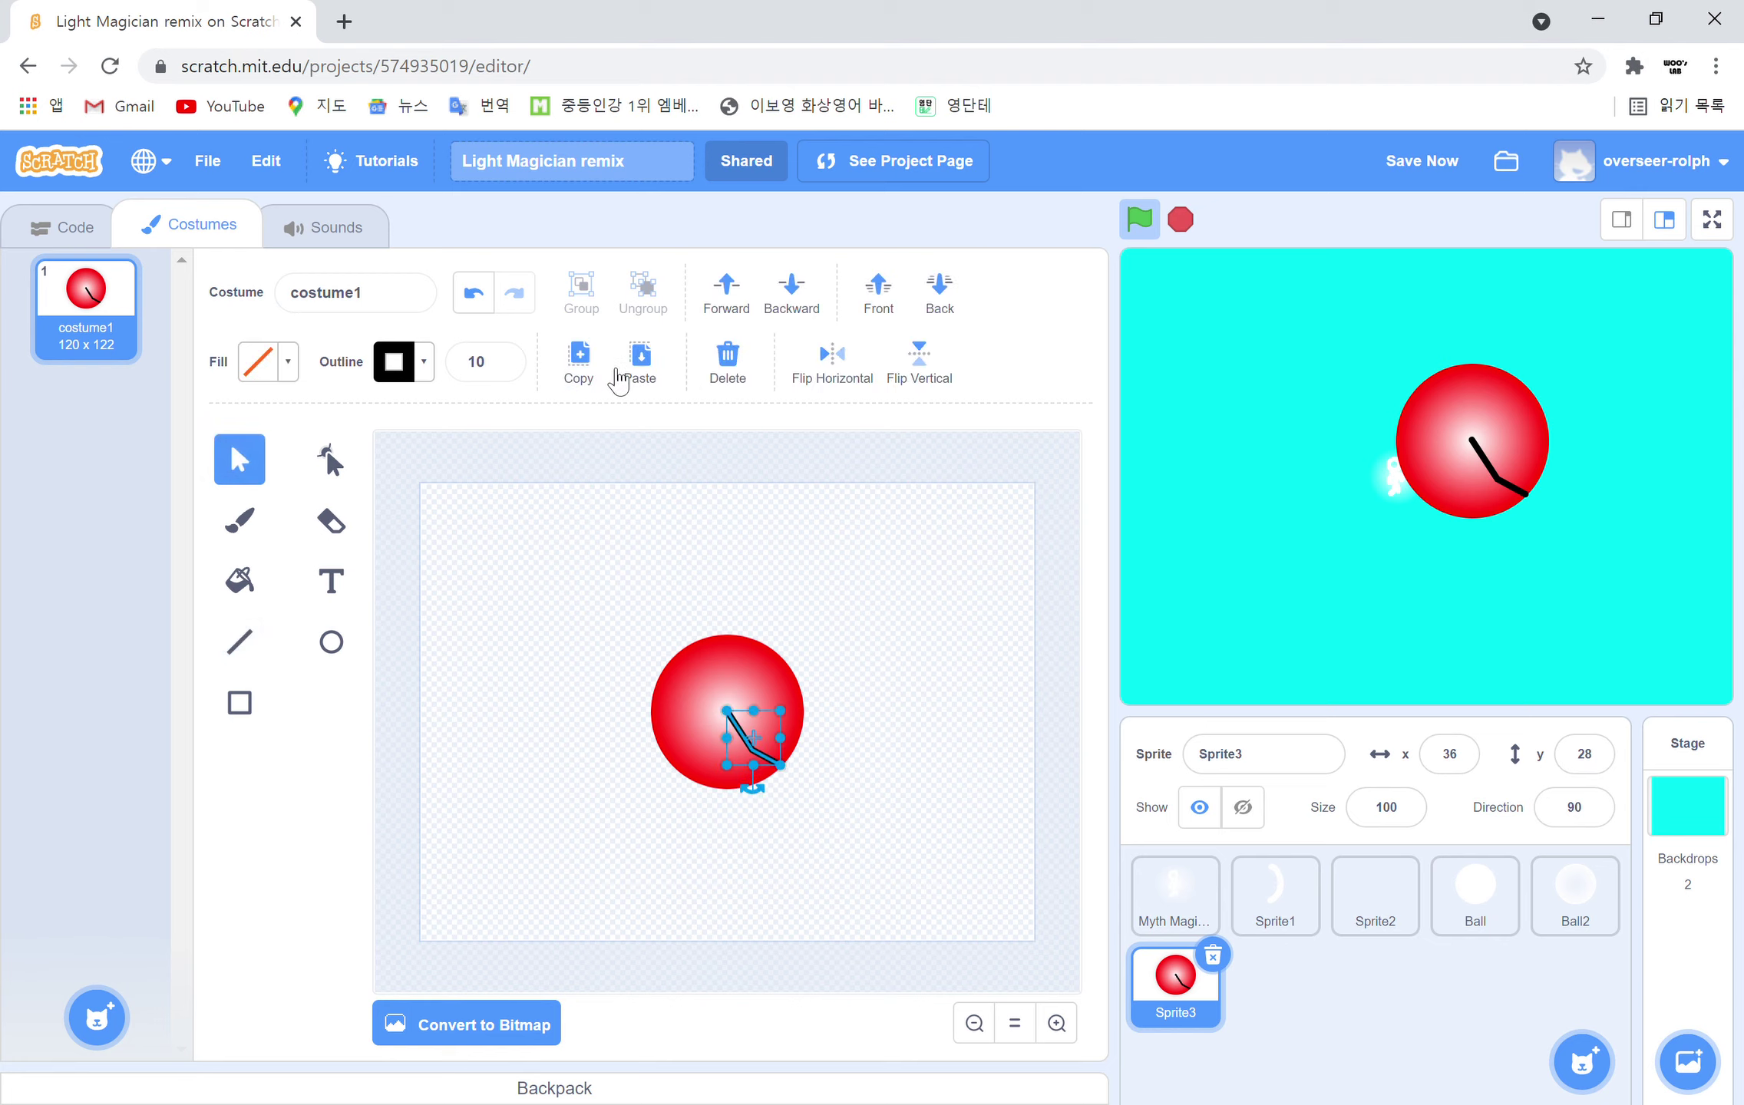
left_click(640, 357)
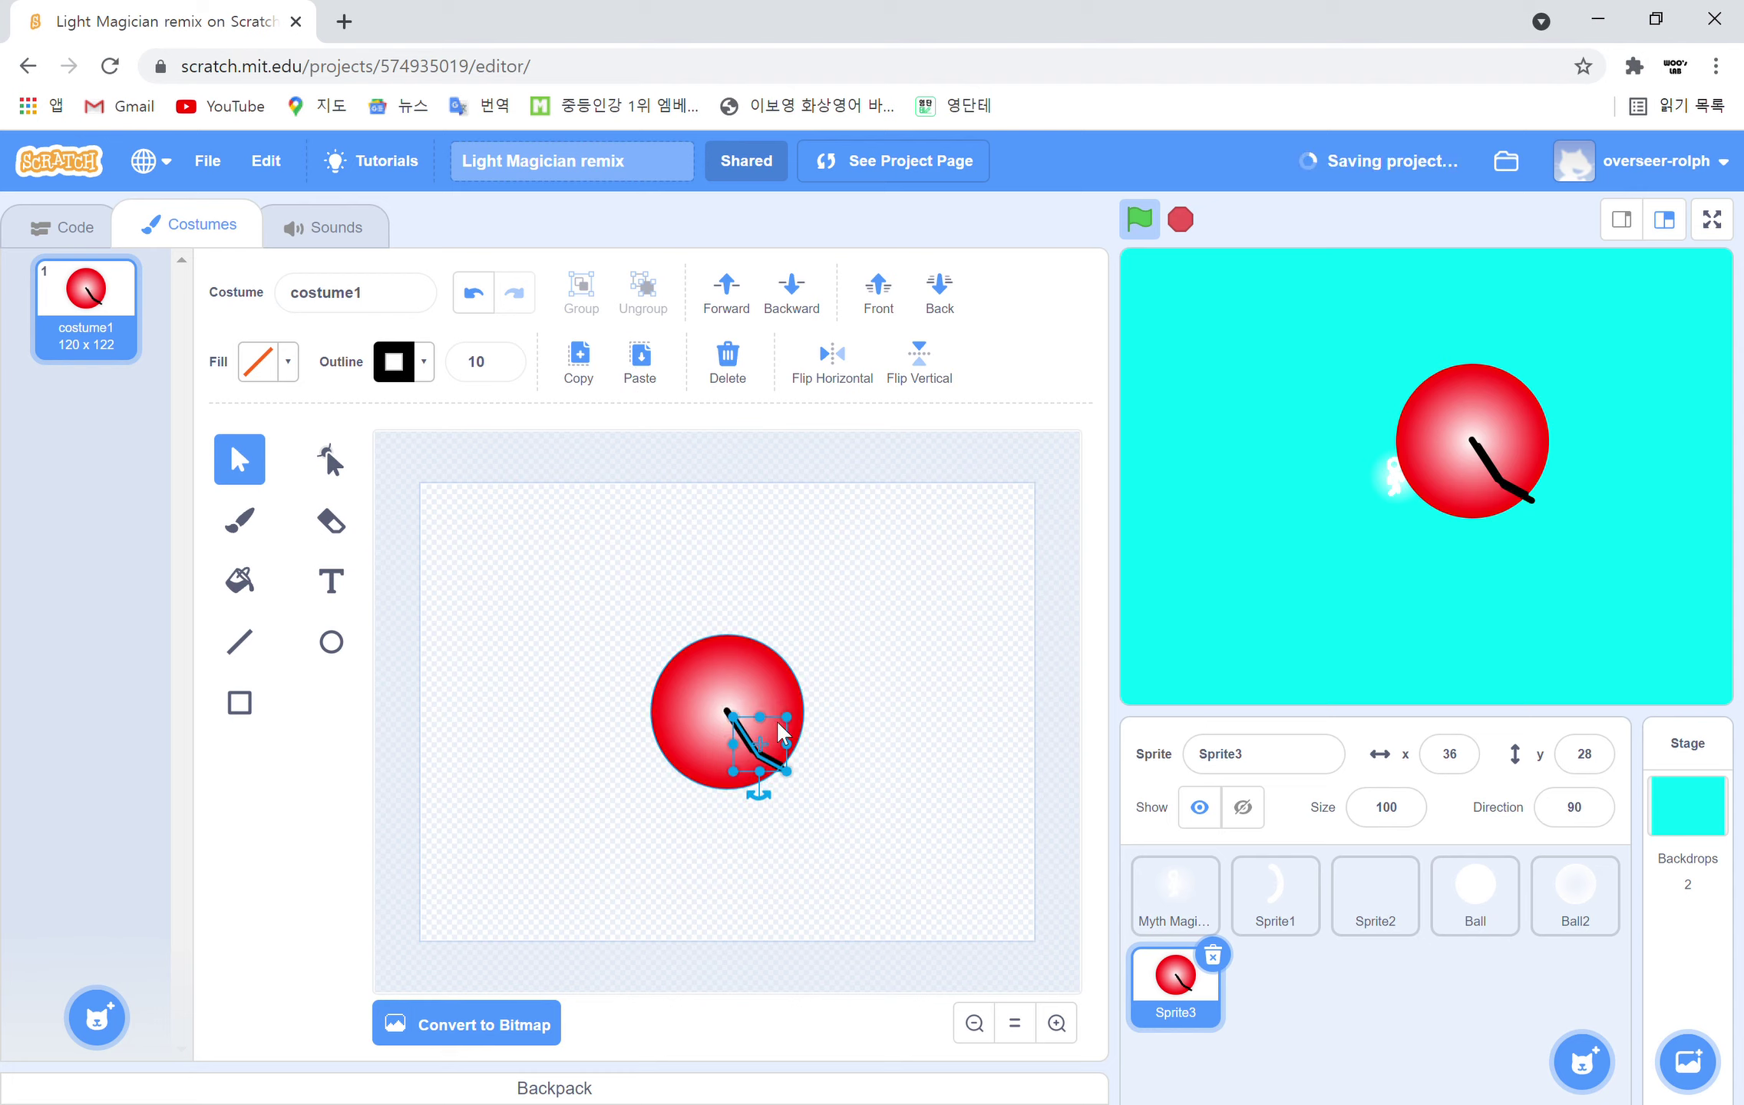
mouse_move(771, 810)
left_mouse_down()
mouse_move(723, 828)
mouse_move(737, 815)
left_mouse_up()
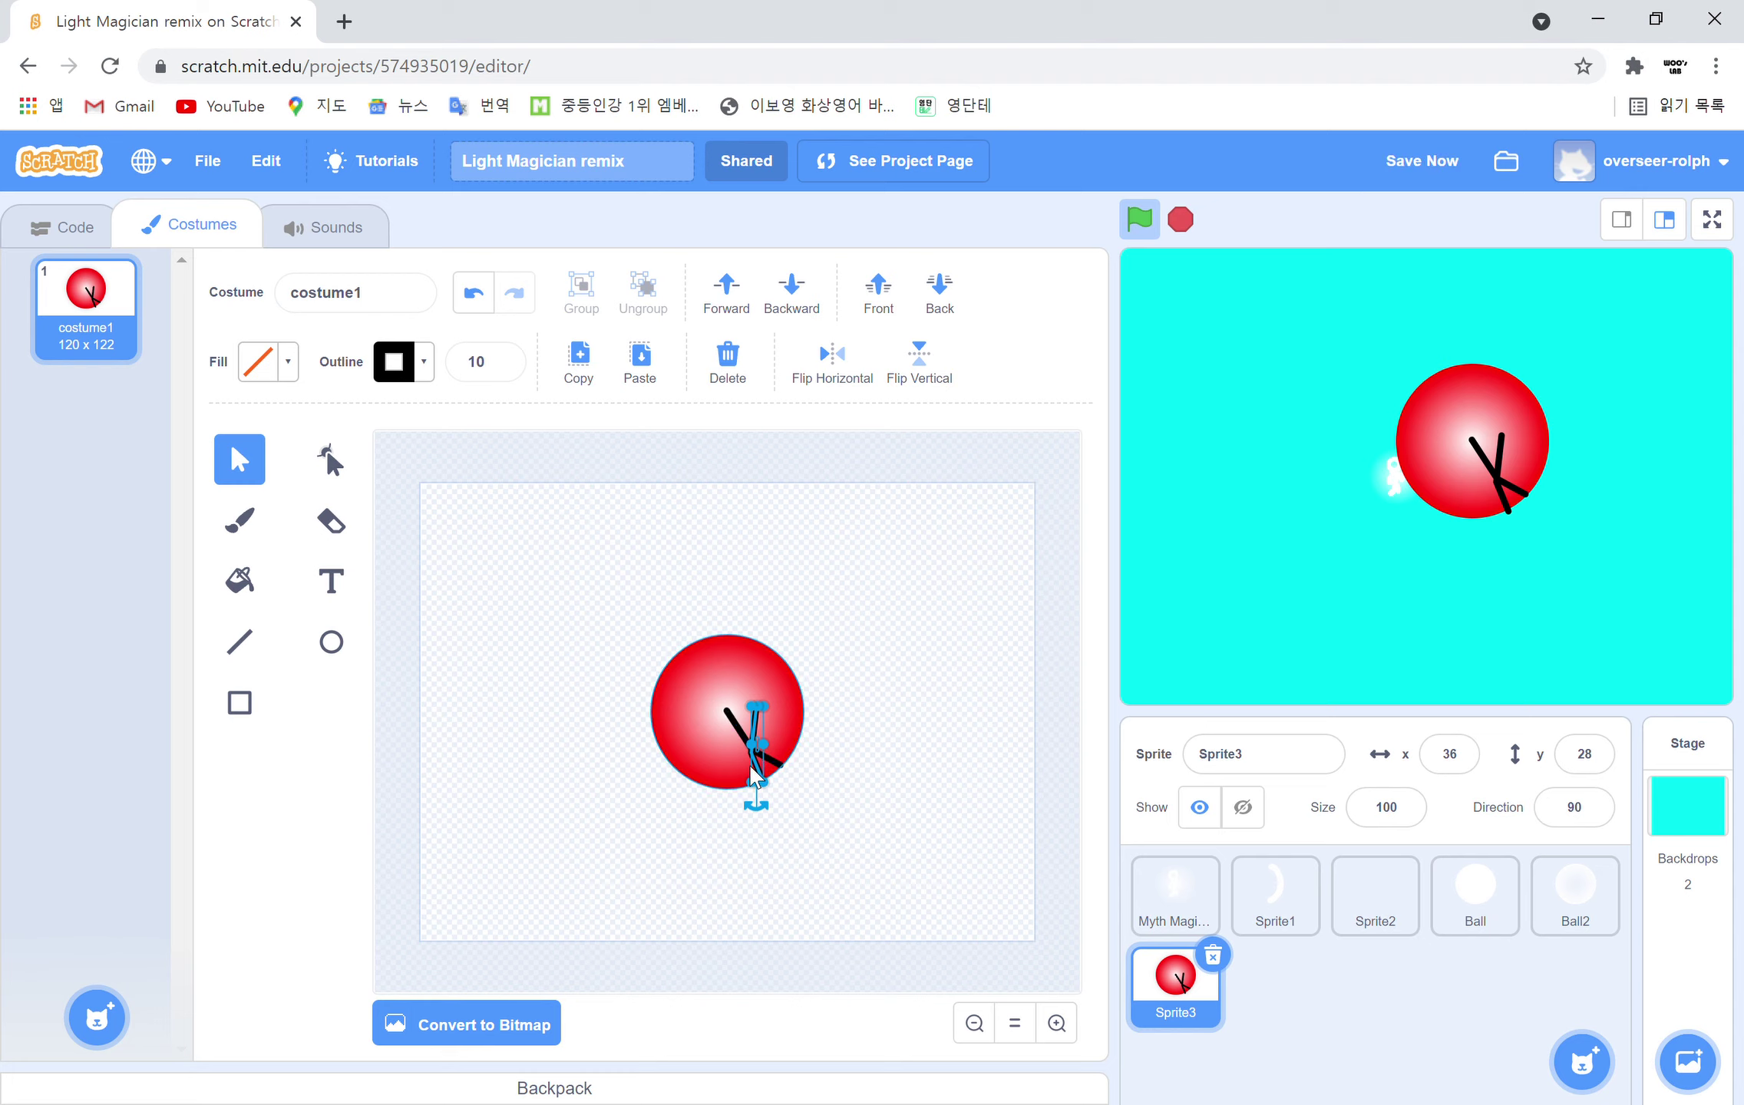
mouse_move(760, 777)
left_mouse_down()
mouse_move(744, 794)
mouse_move(729, 783)
left_mouse_up()
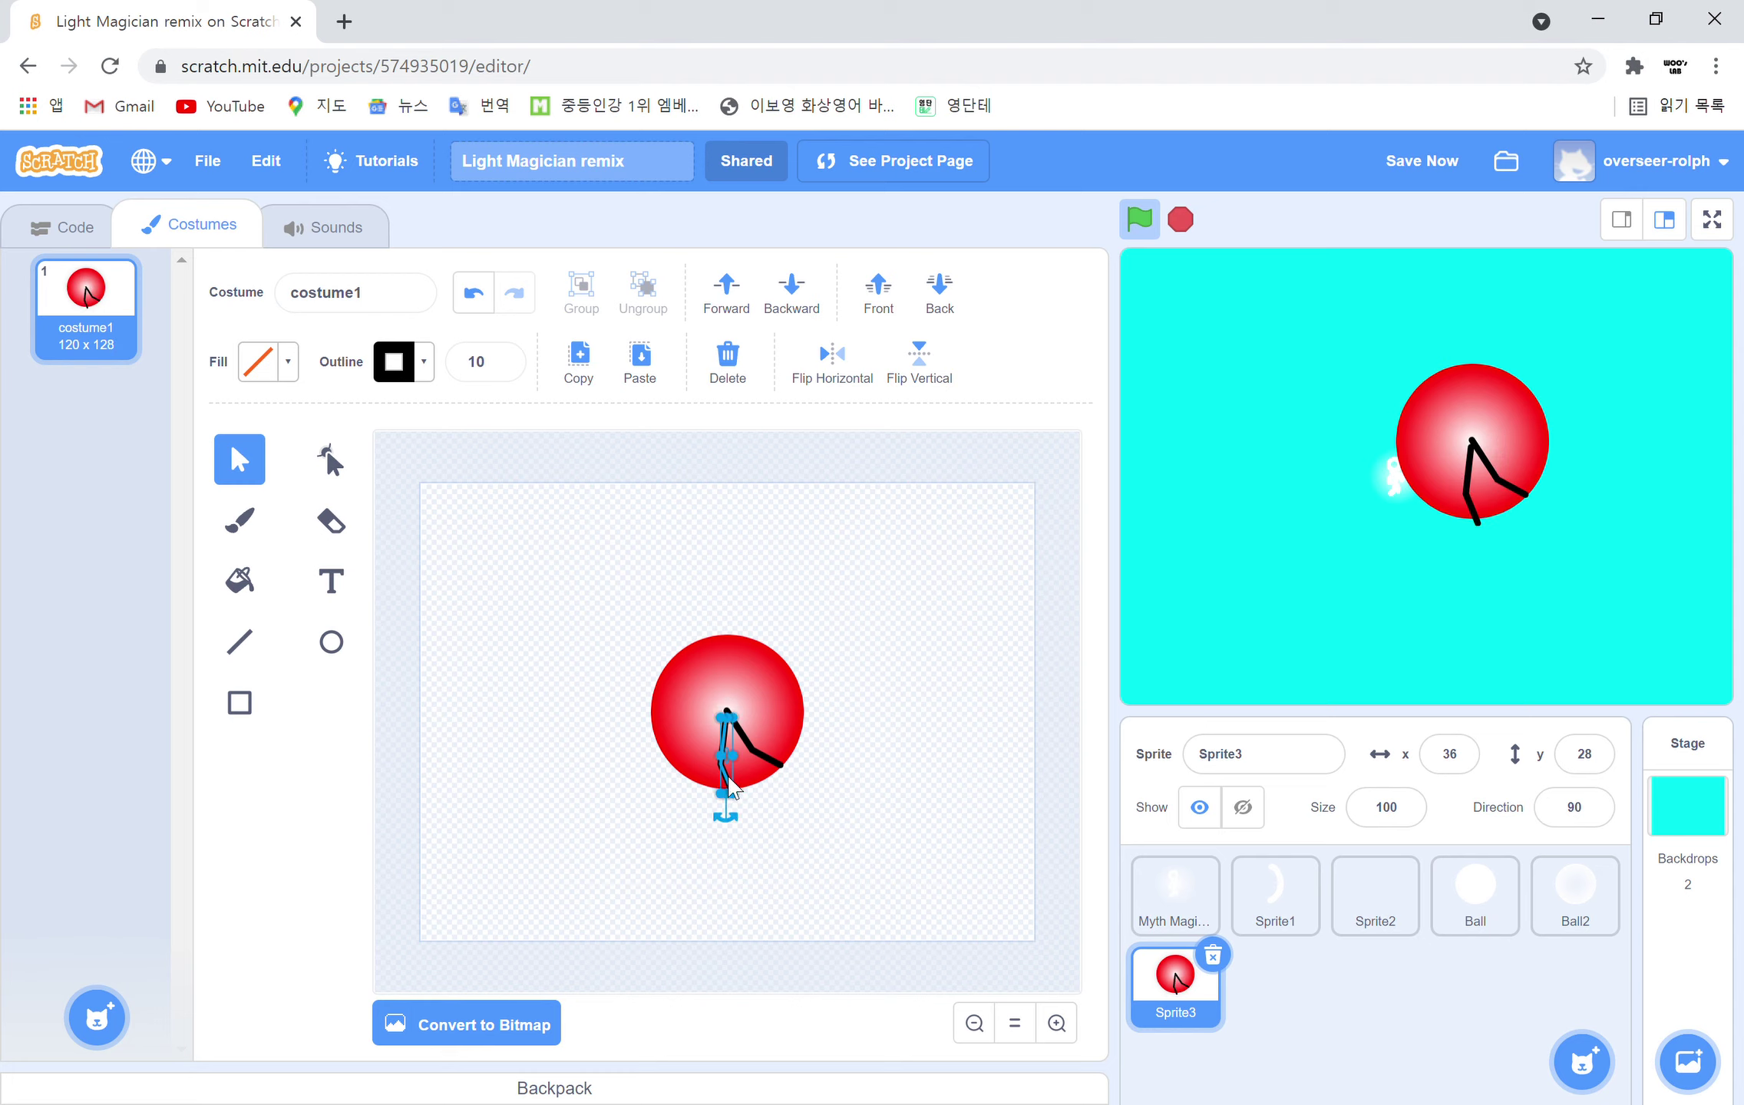
left_click(730, 791)
left_click_drag(730, 790, 749, 784)
left_click(820, 767)
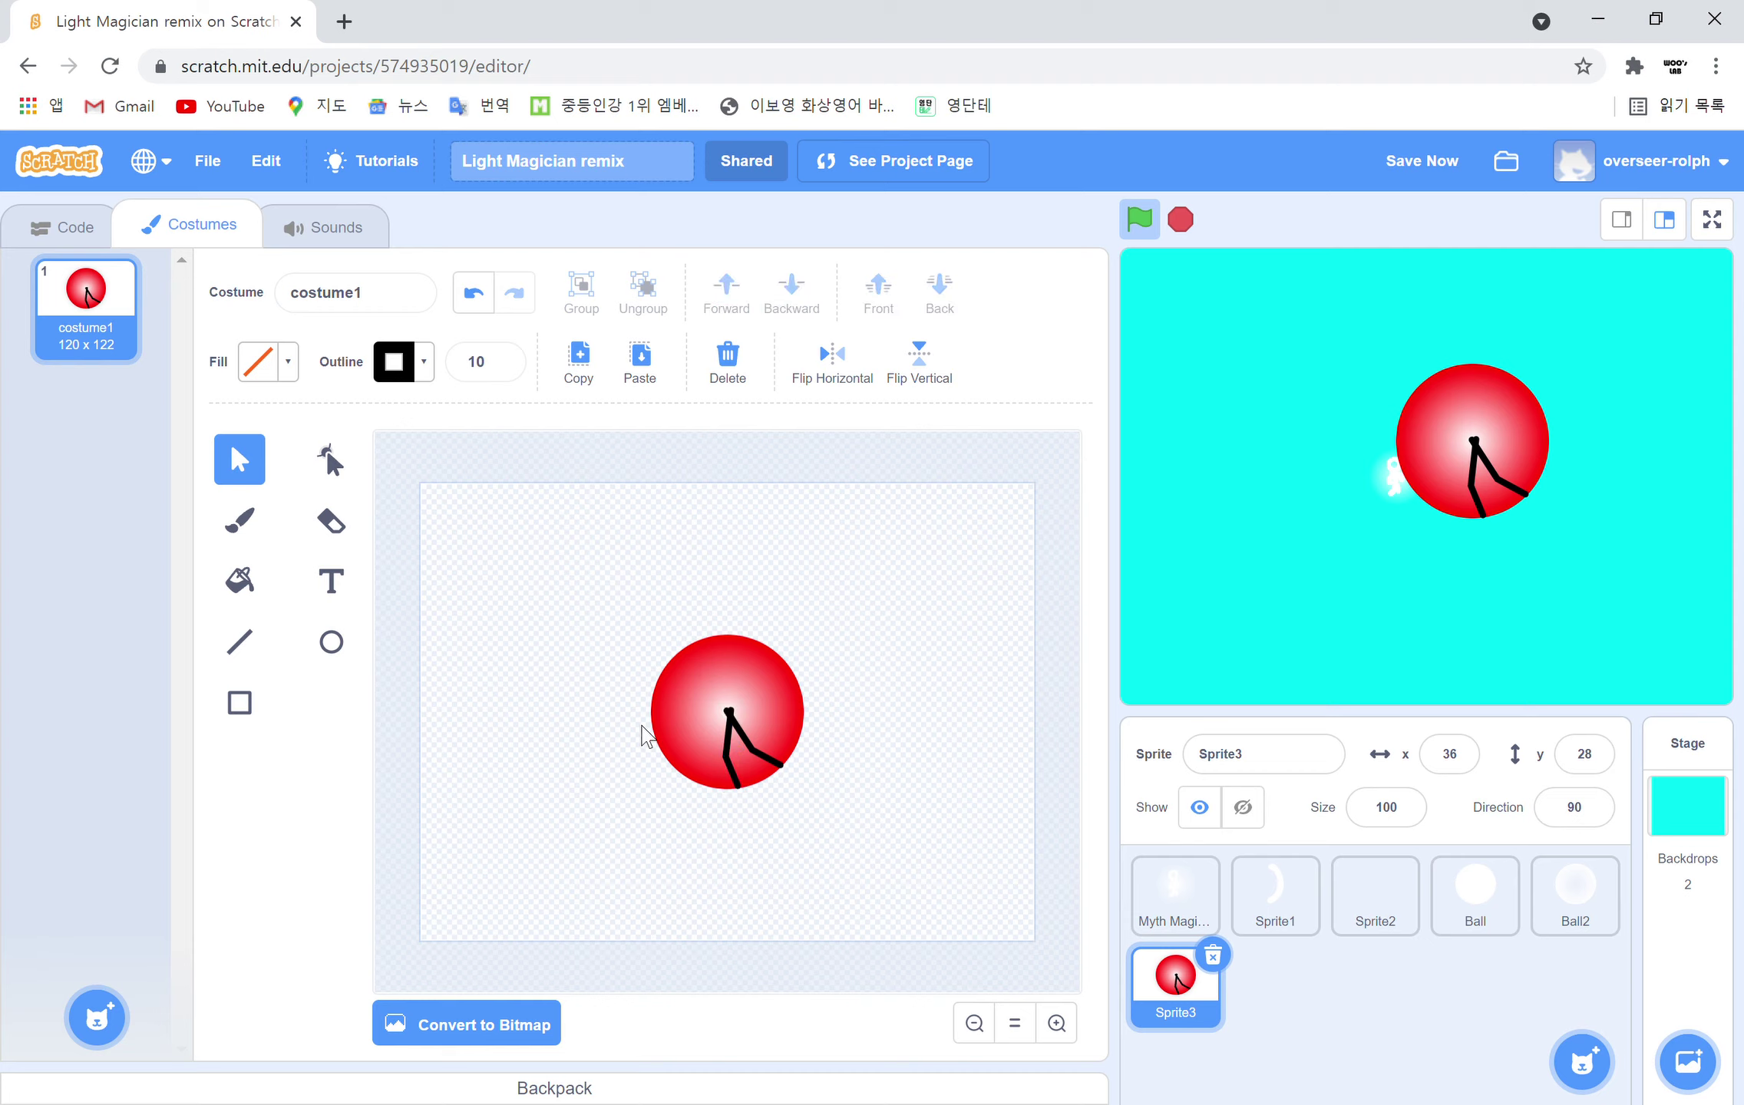
Draw a vertical torso line up from the legs and two slanted arms from its upper end
left_click(247, 651)
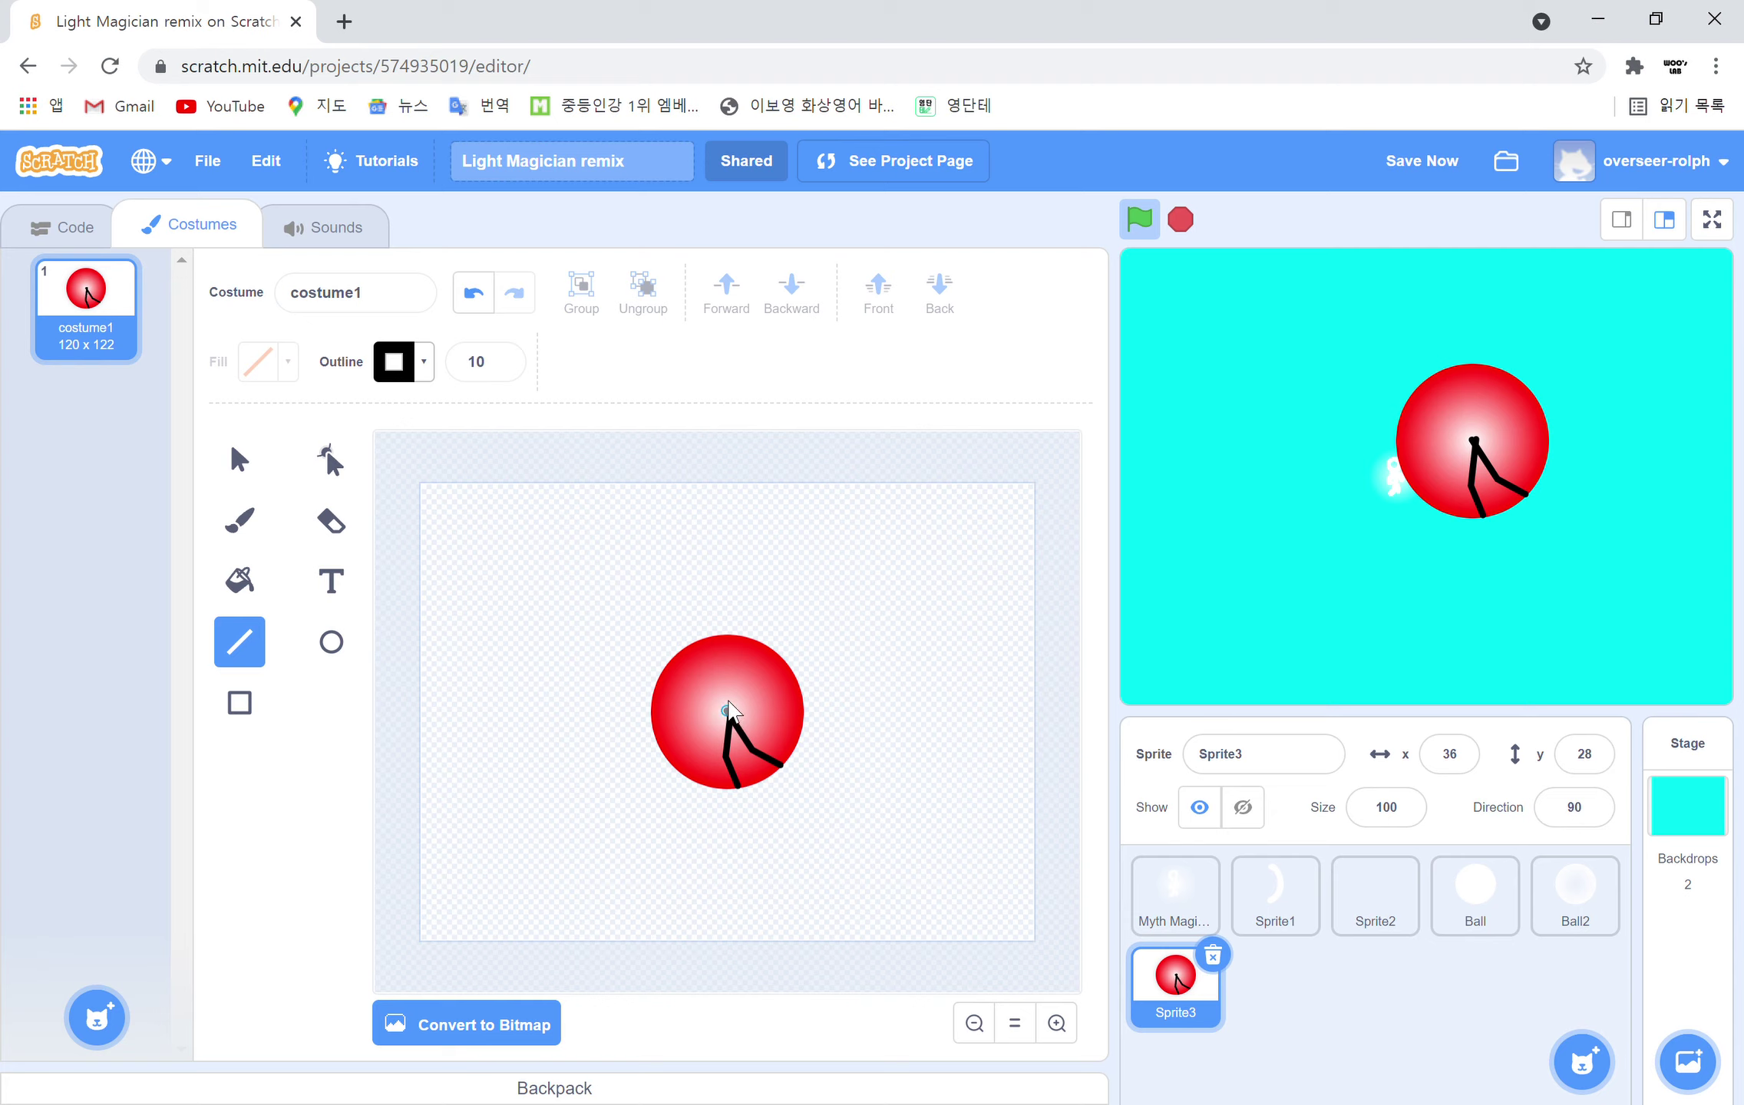
left_click_drag(729, 668, 729, 597)
left_click_drag(729, 597, 748, 635)
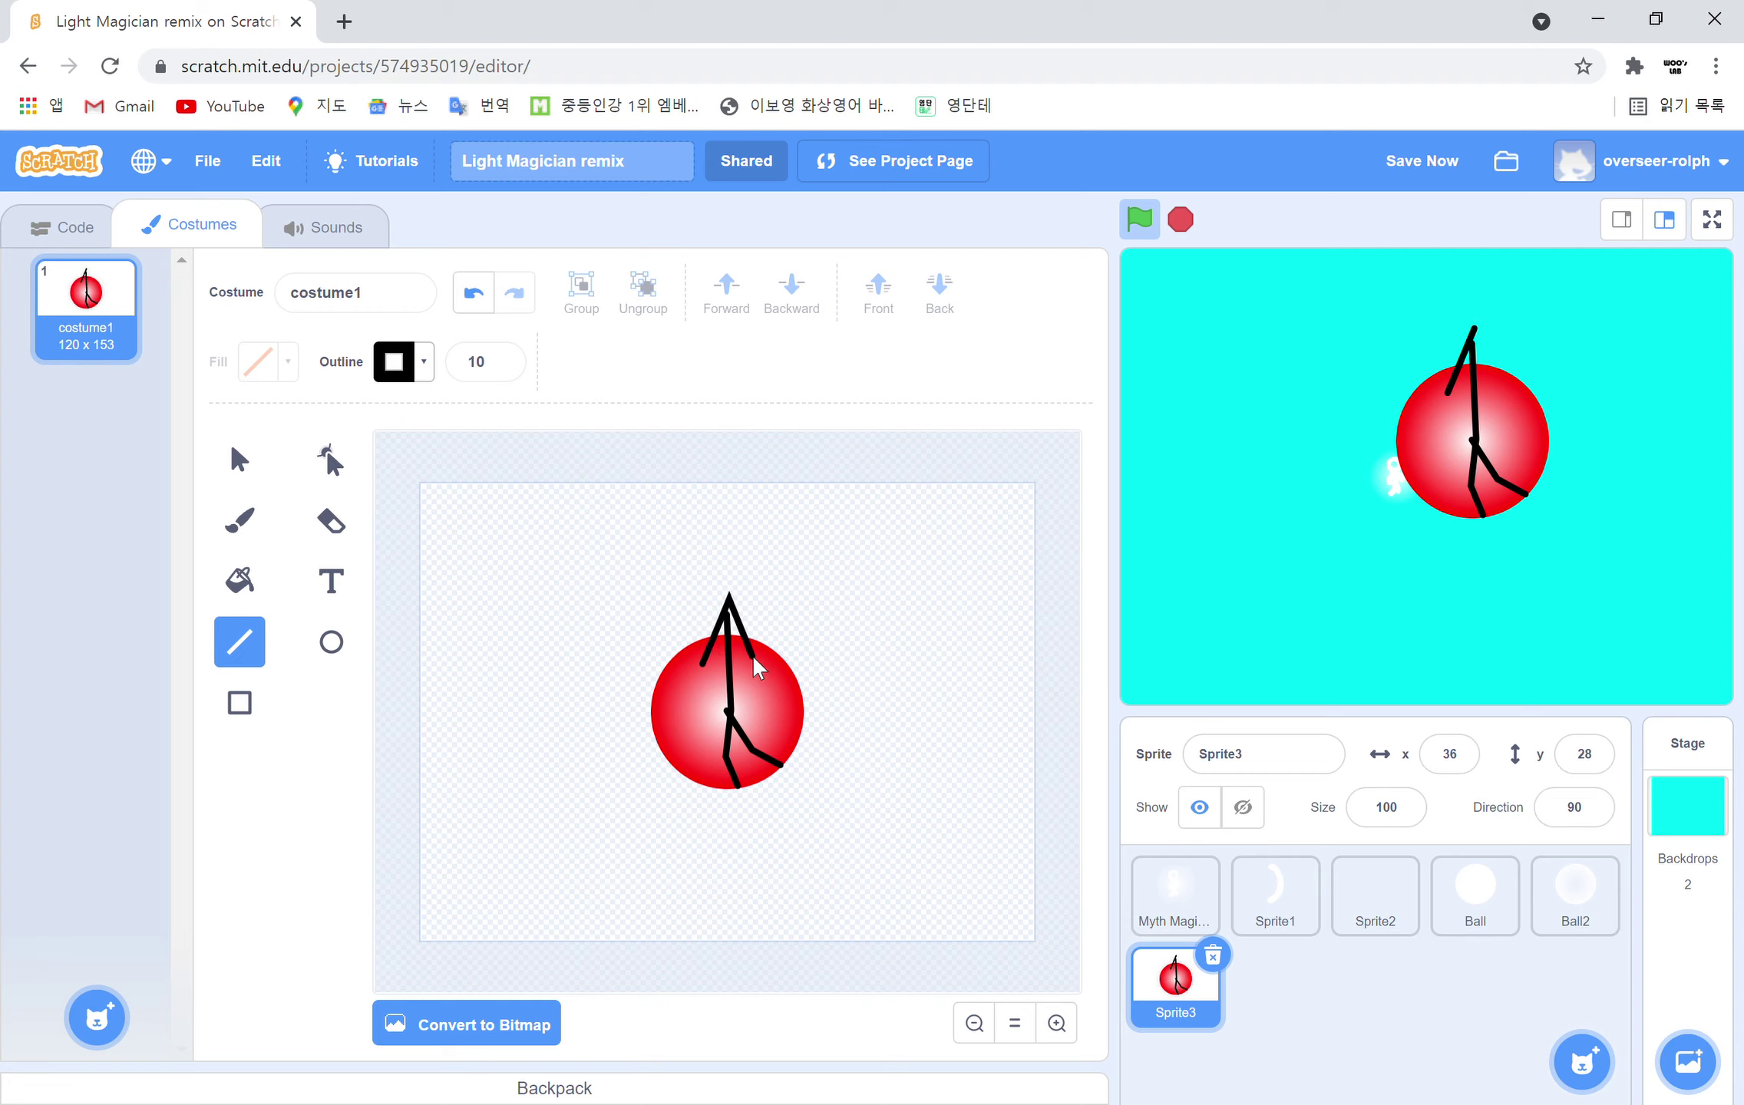
left_click_drag(756, 674, 753, 669)
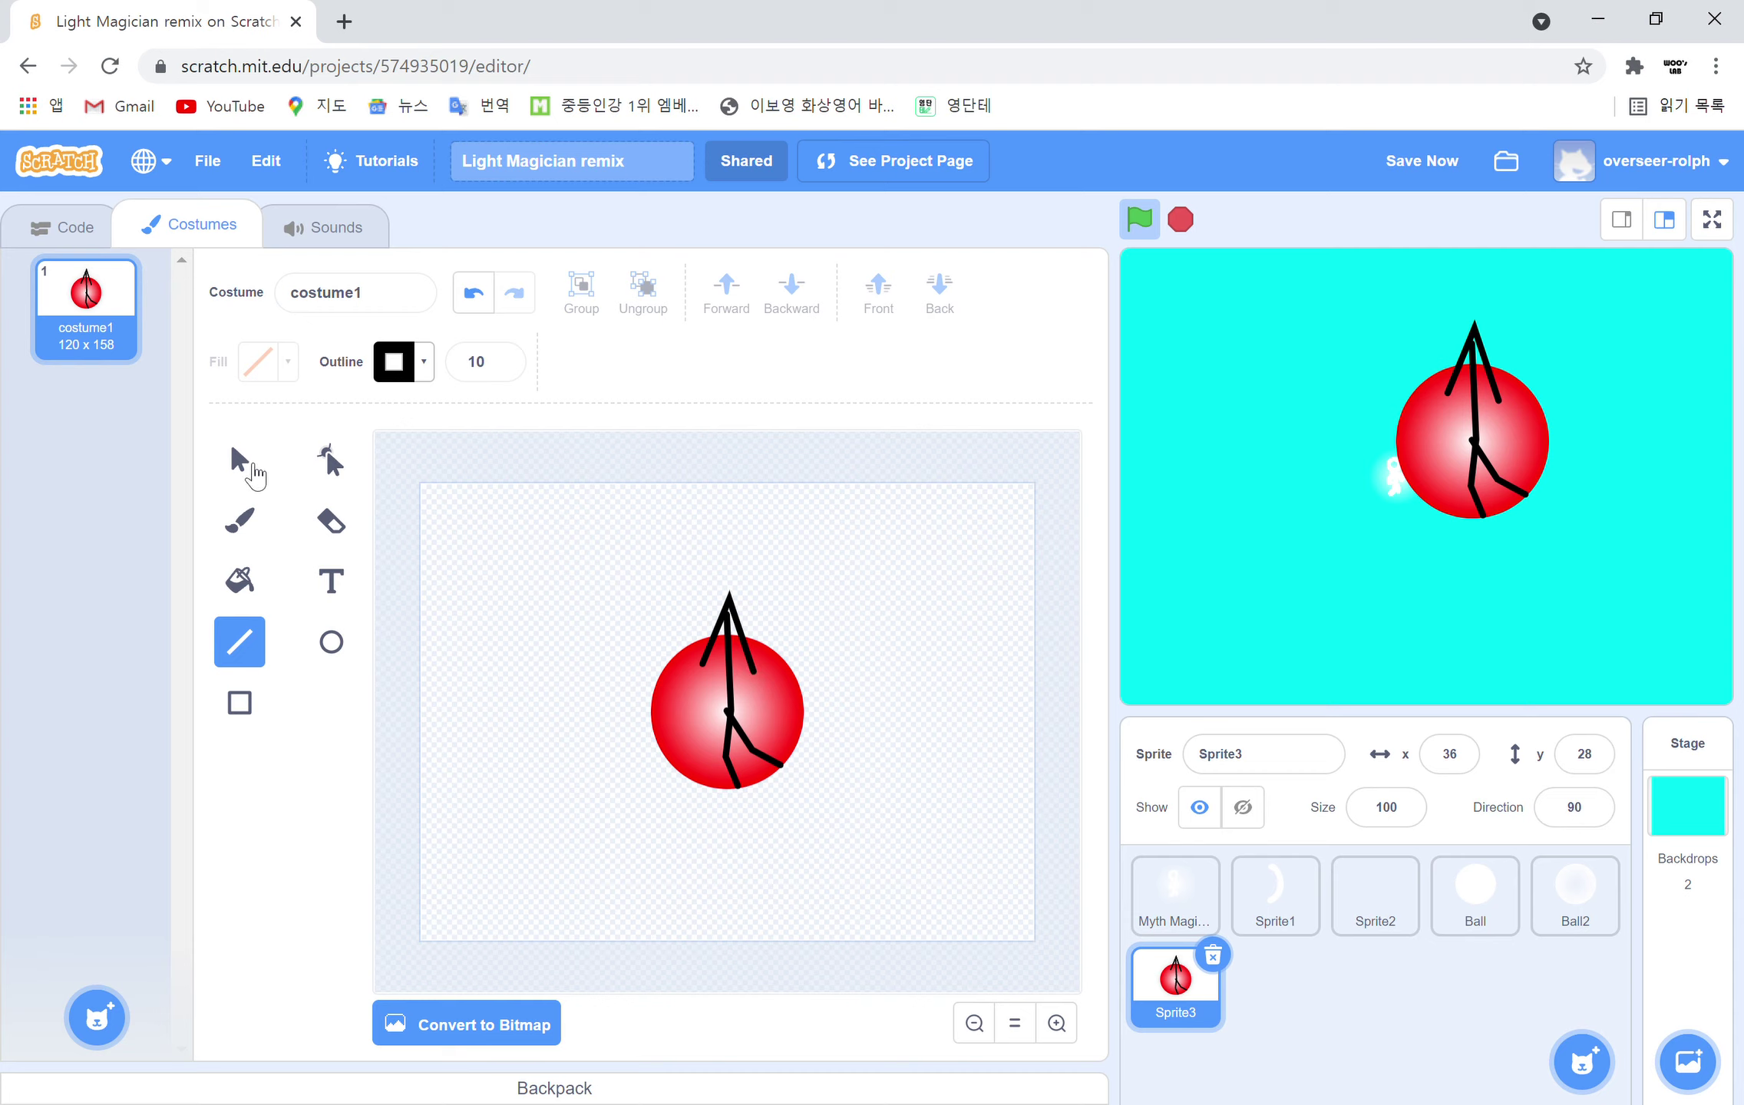
Lower the arms slightly along the torso, and enlarge the red circle to about 212 by 216, centred on the canvas
left_click(244, 462)
left_click(742, 636)
left_click_drag(744, 635, 745, 654)
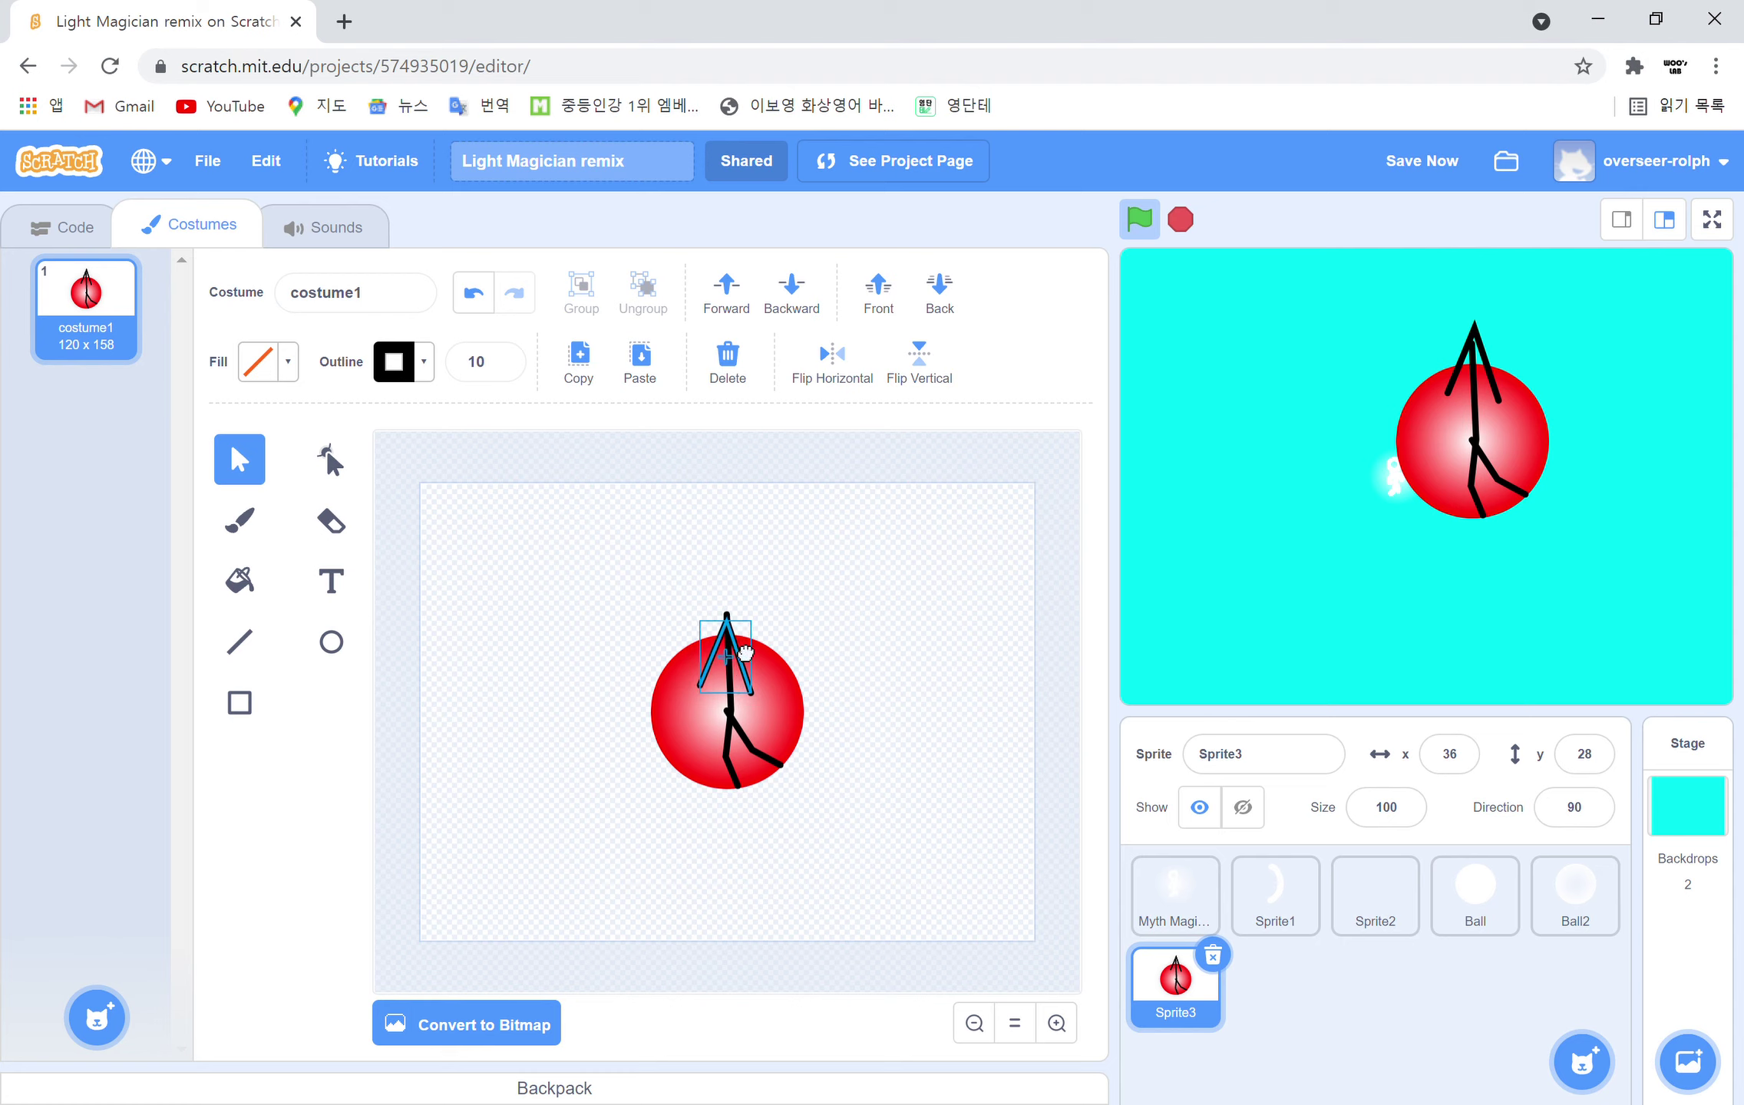
left_click(775, 679)
left_click_drag(819, 804, 930, 857)
left_click_drag(876, 757, 820, 697)
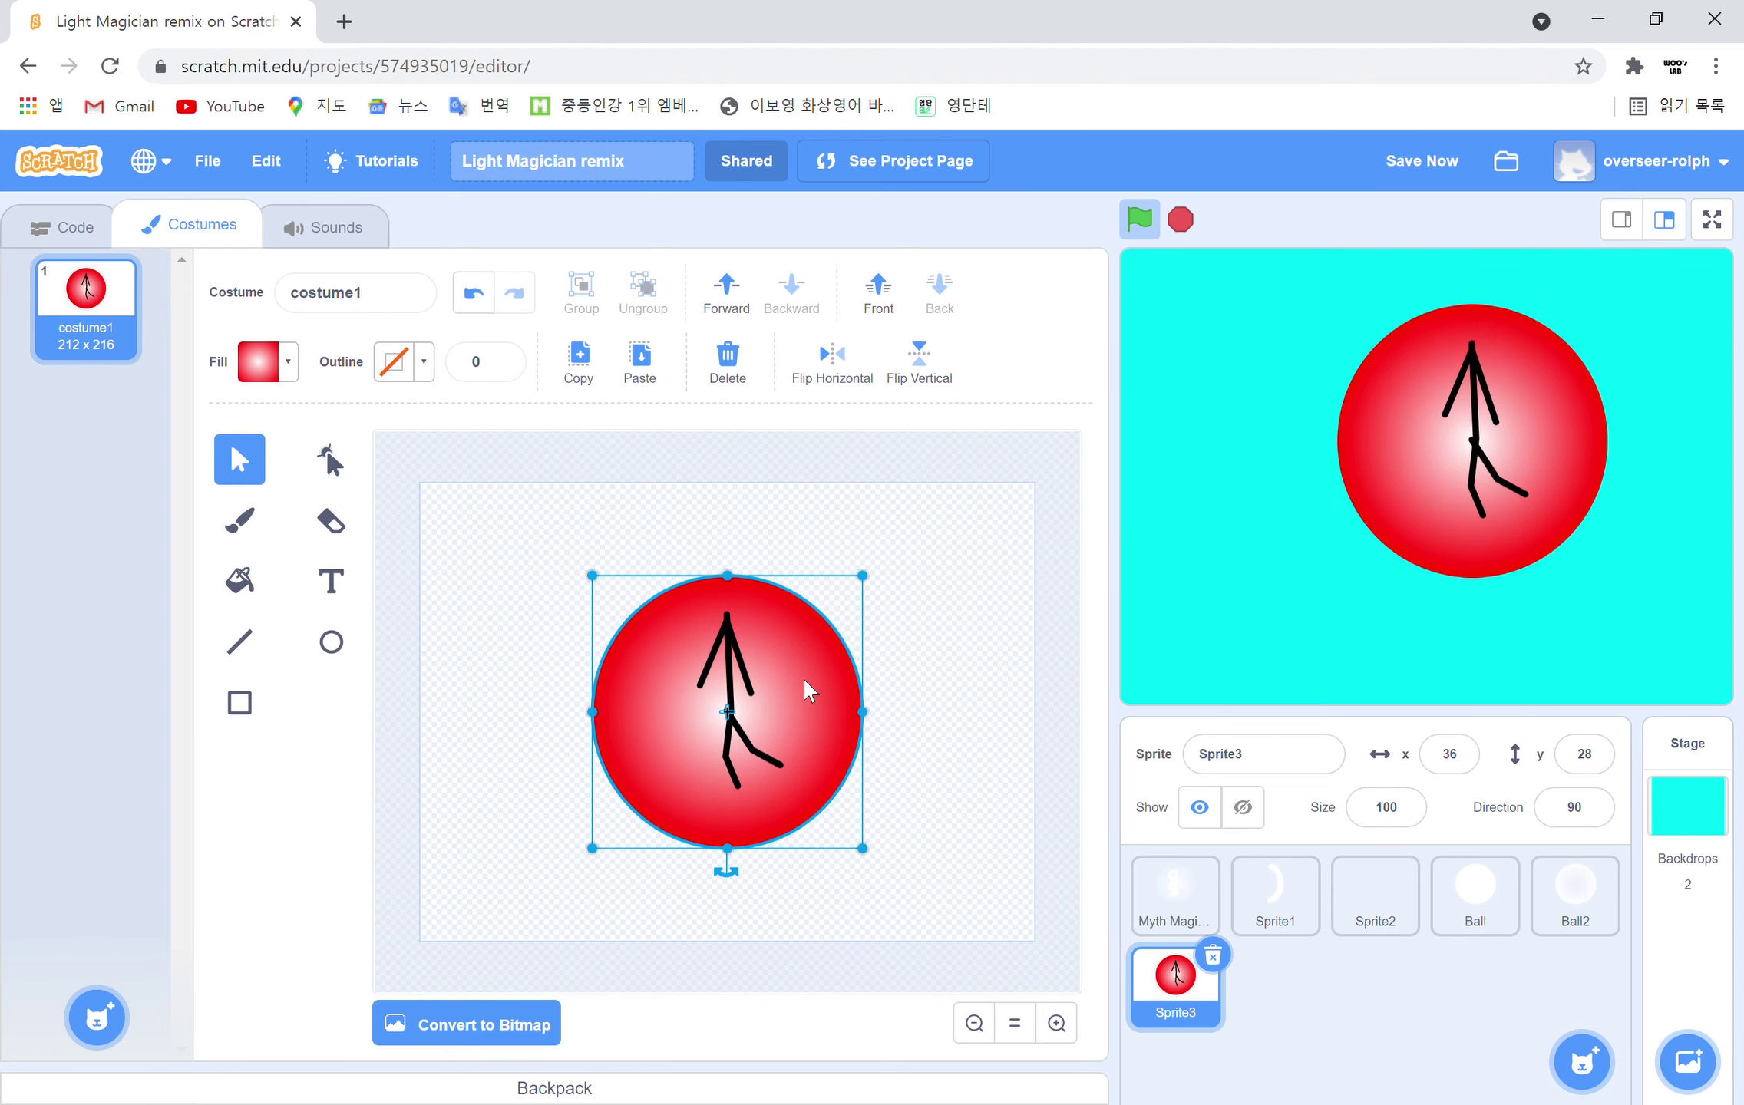
Draw a small circular head above the torso with no fill and a black outline of width 10
left_click(331, 641)
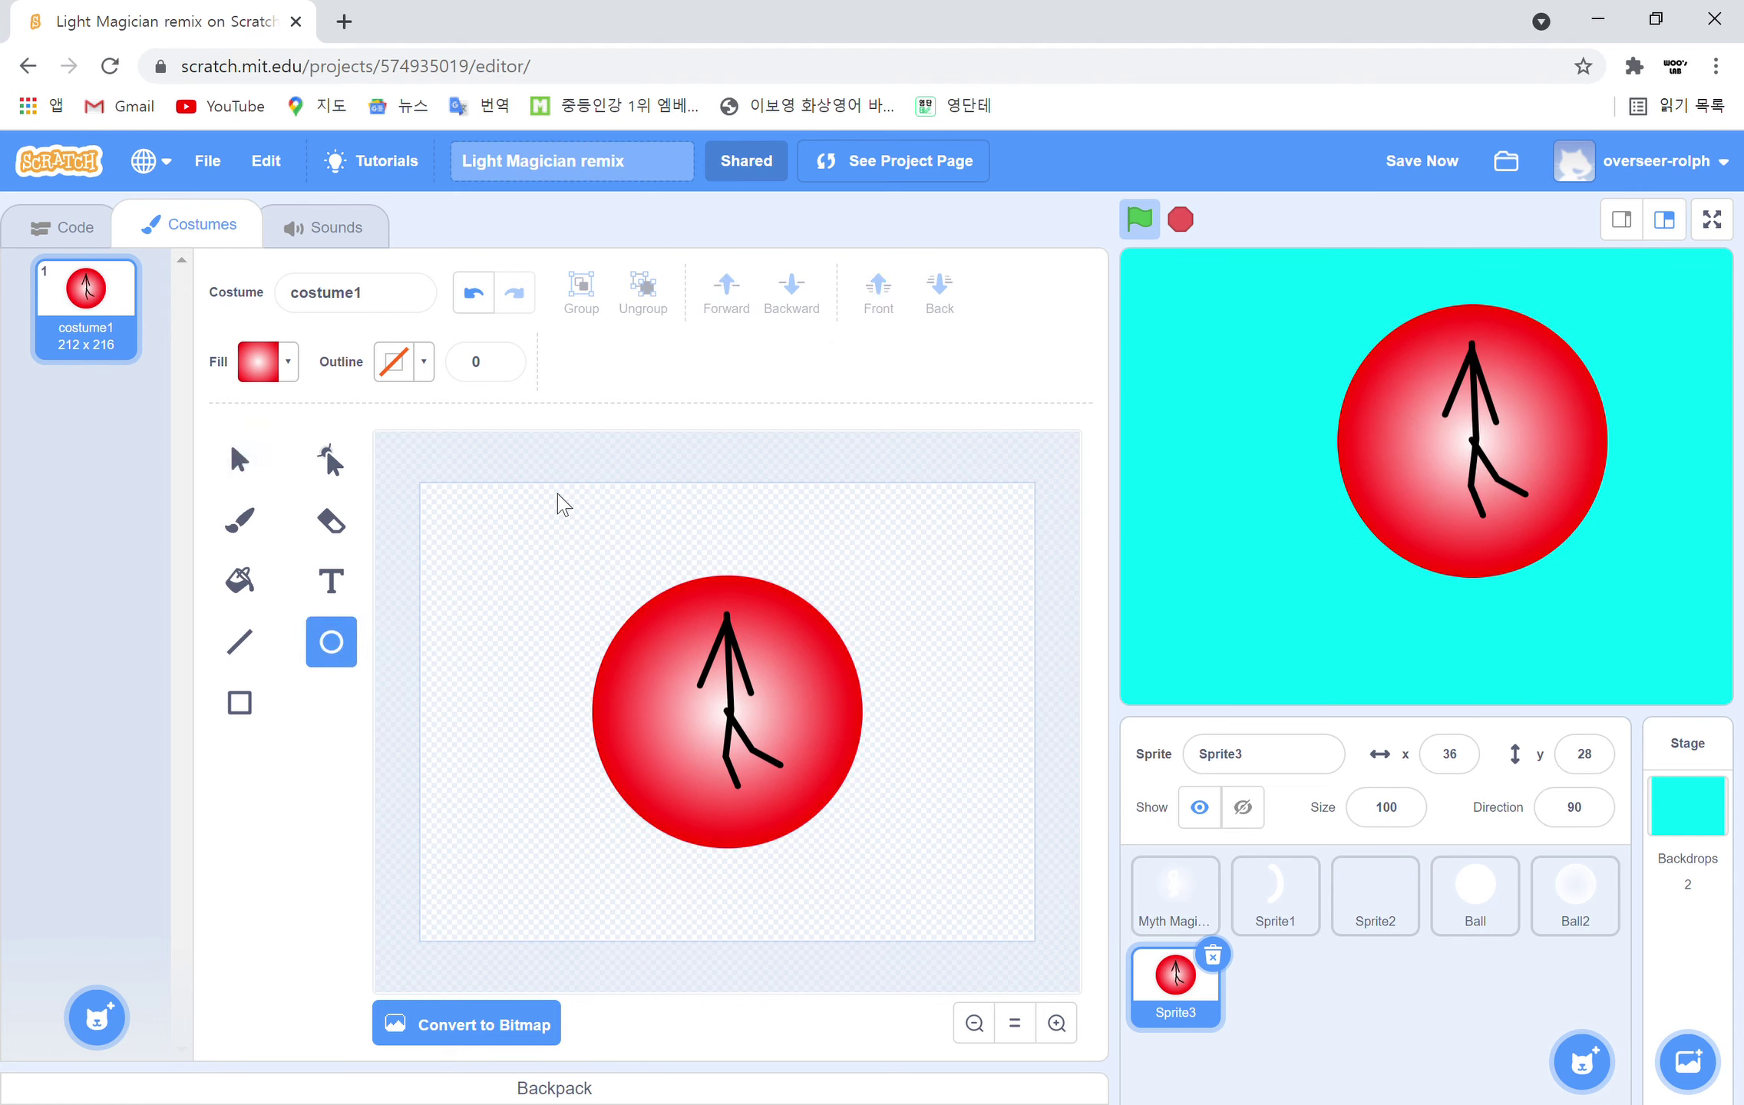
left_click(287, 367)
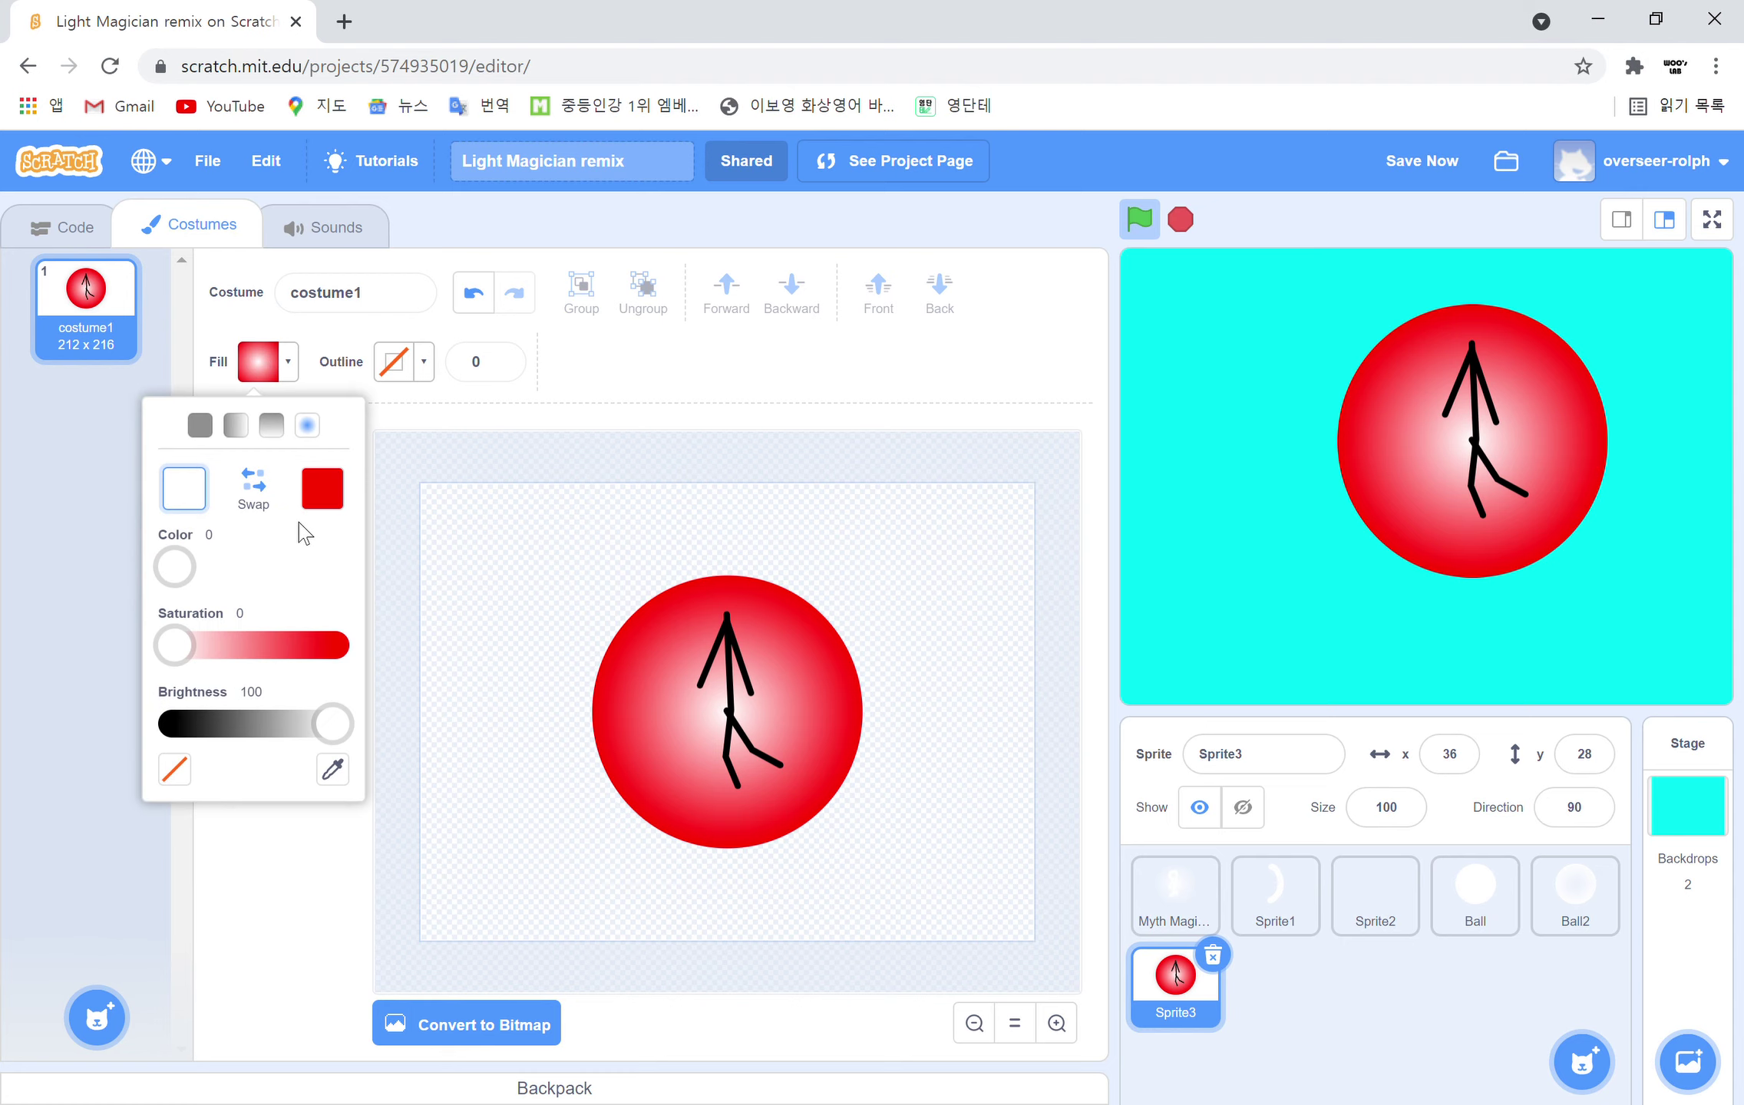
left_click(174, 770)
left_click(204, 428)
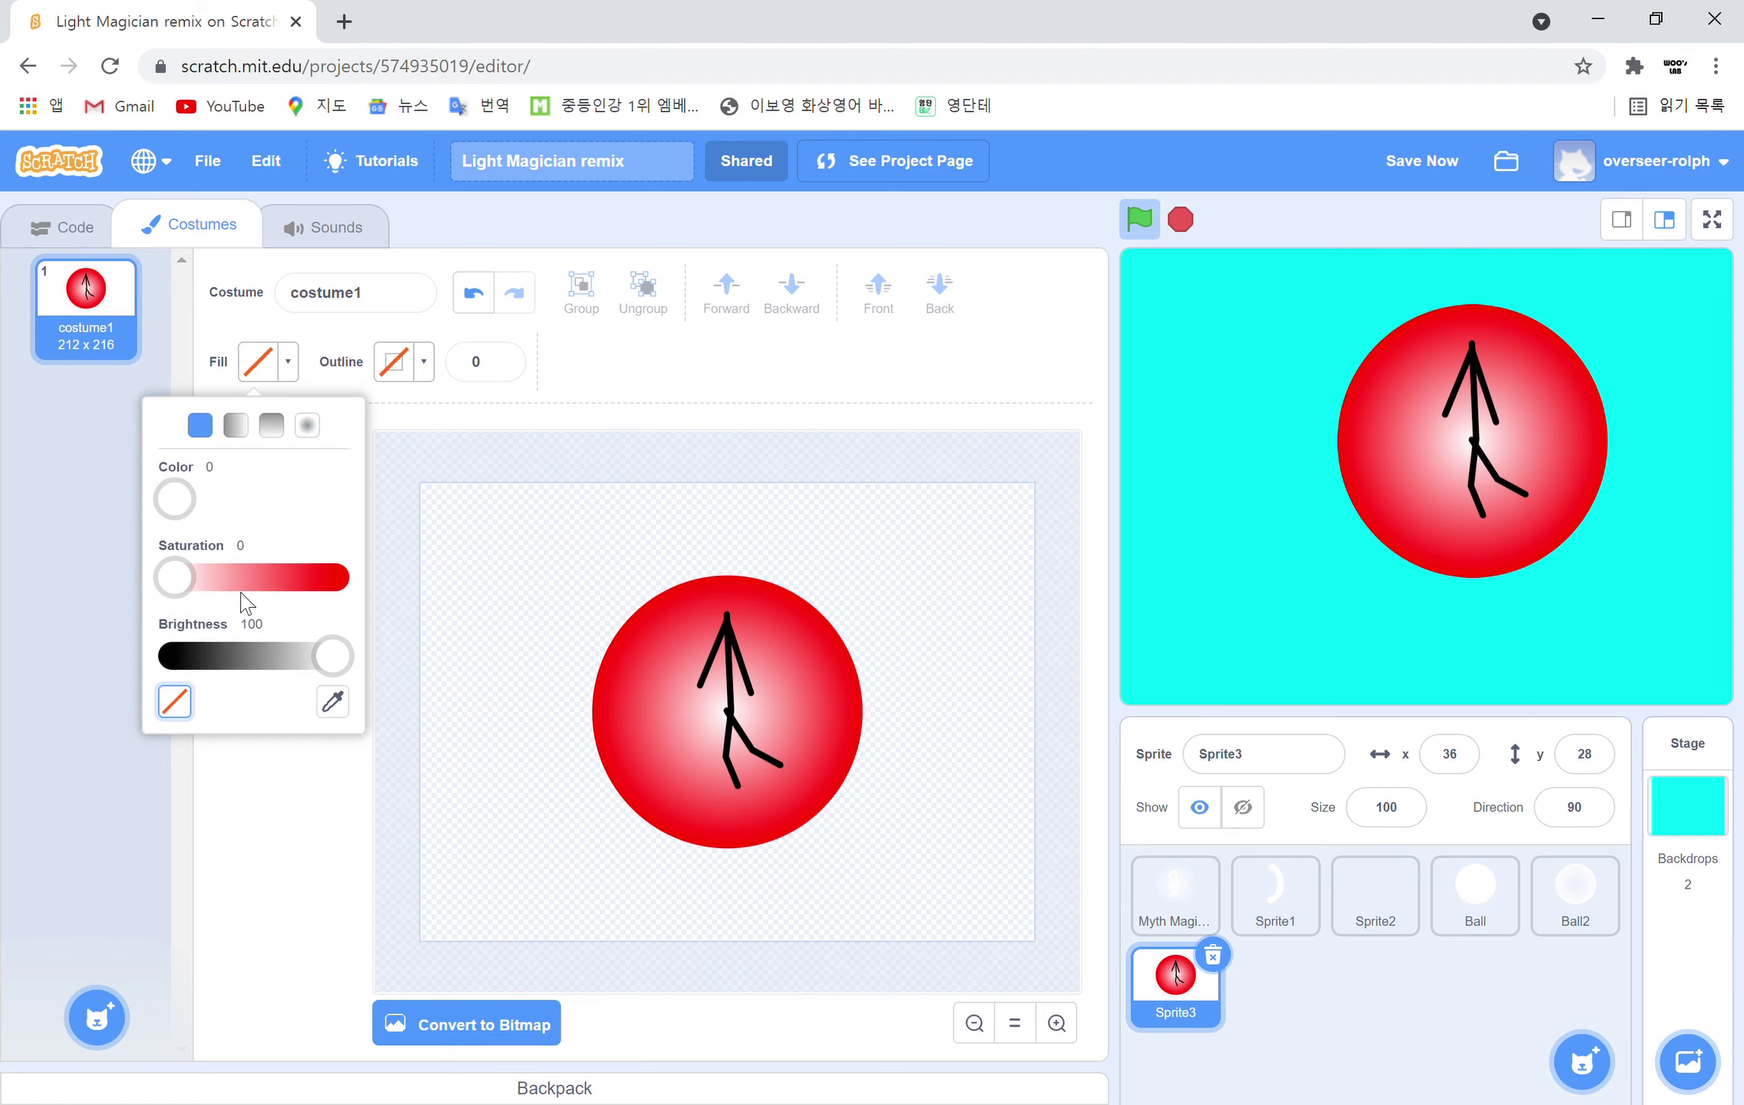
left_click(495, 368)
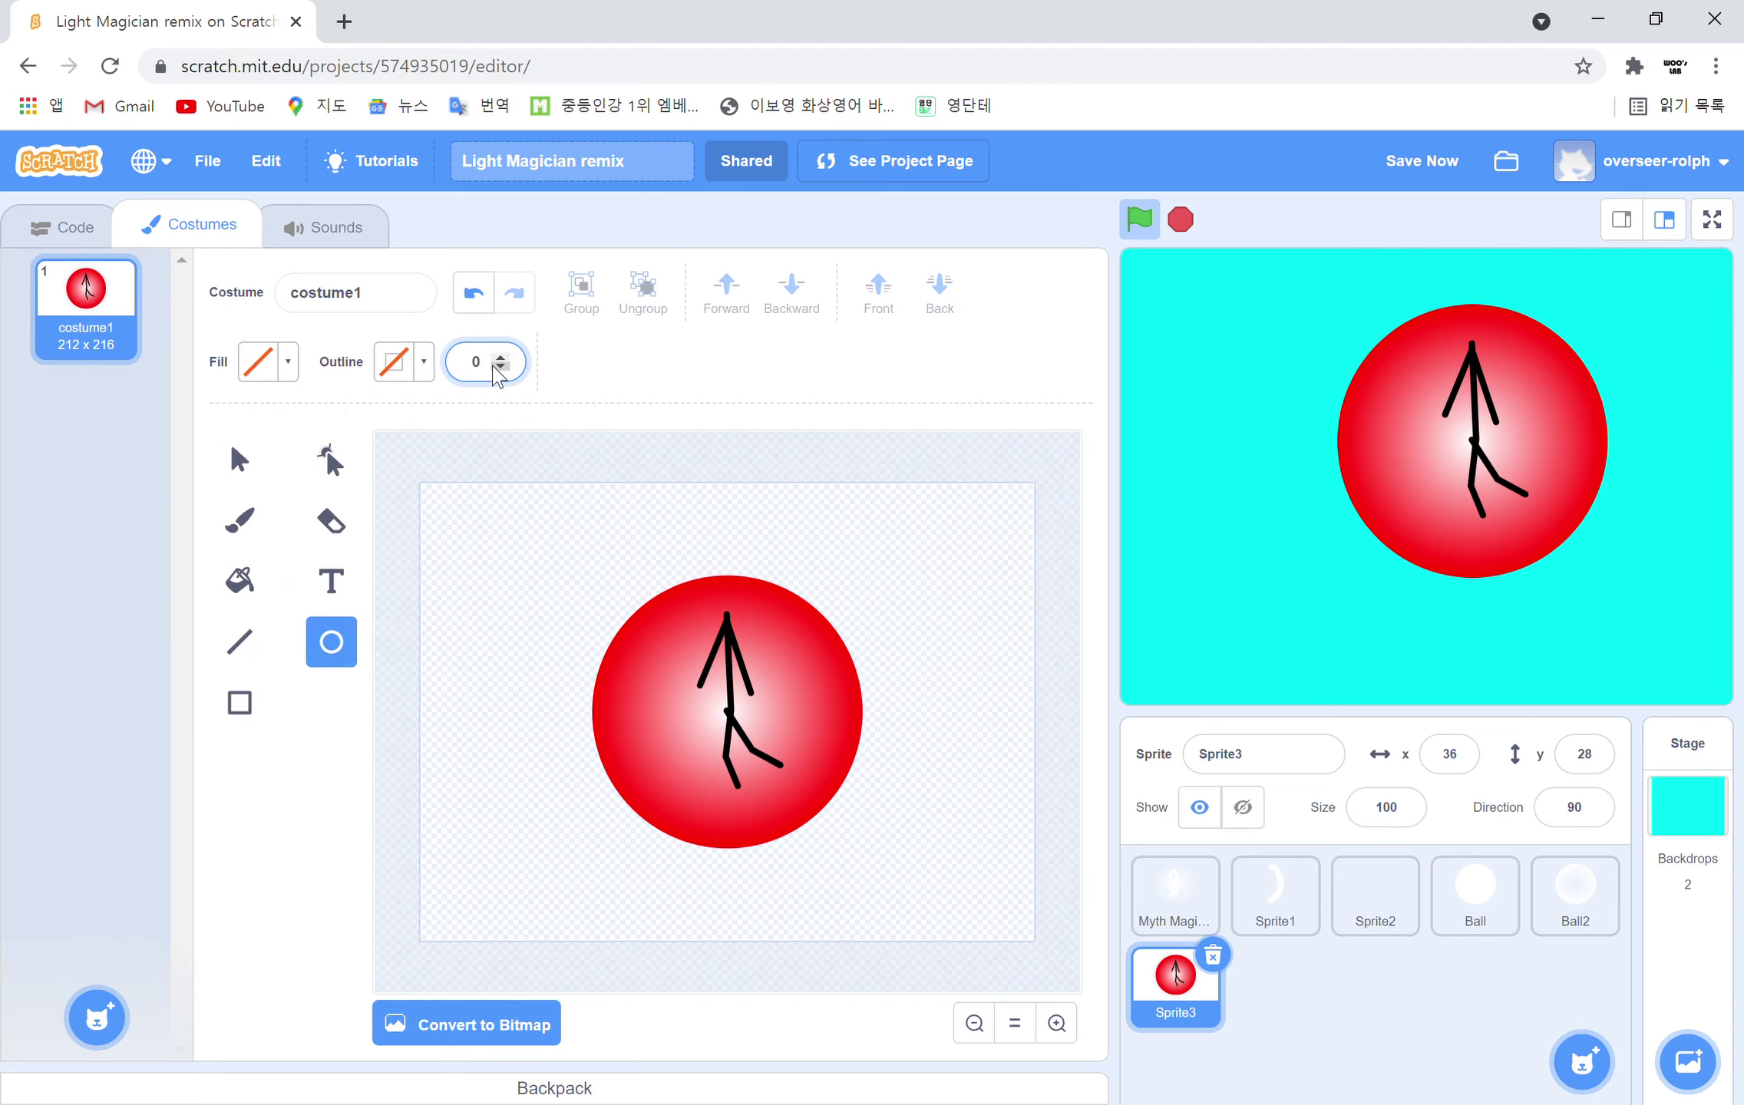
type("10")
key("Return")
left_click_drag(685, 564, 736, 619)
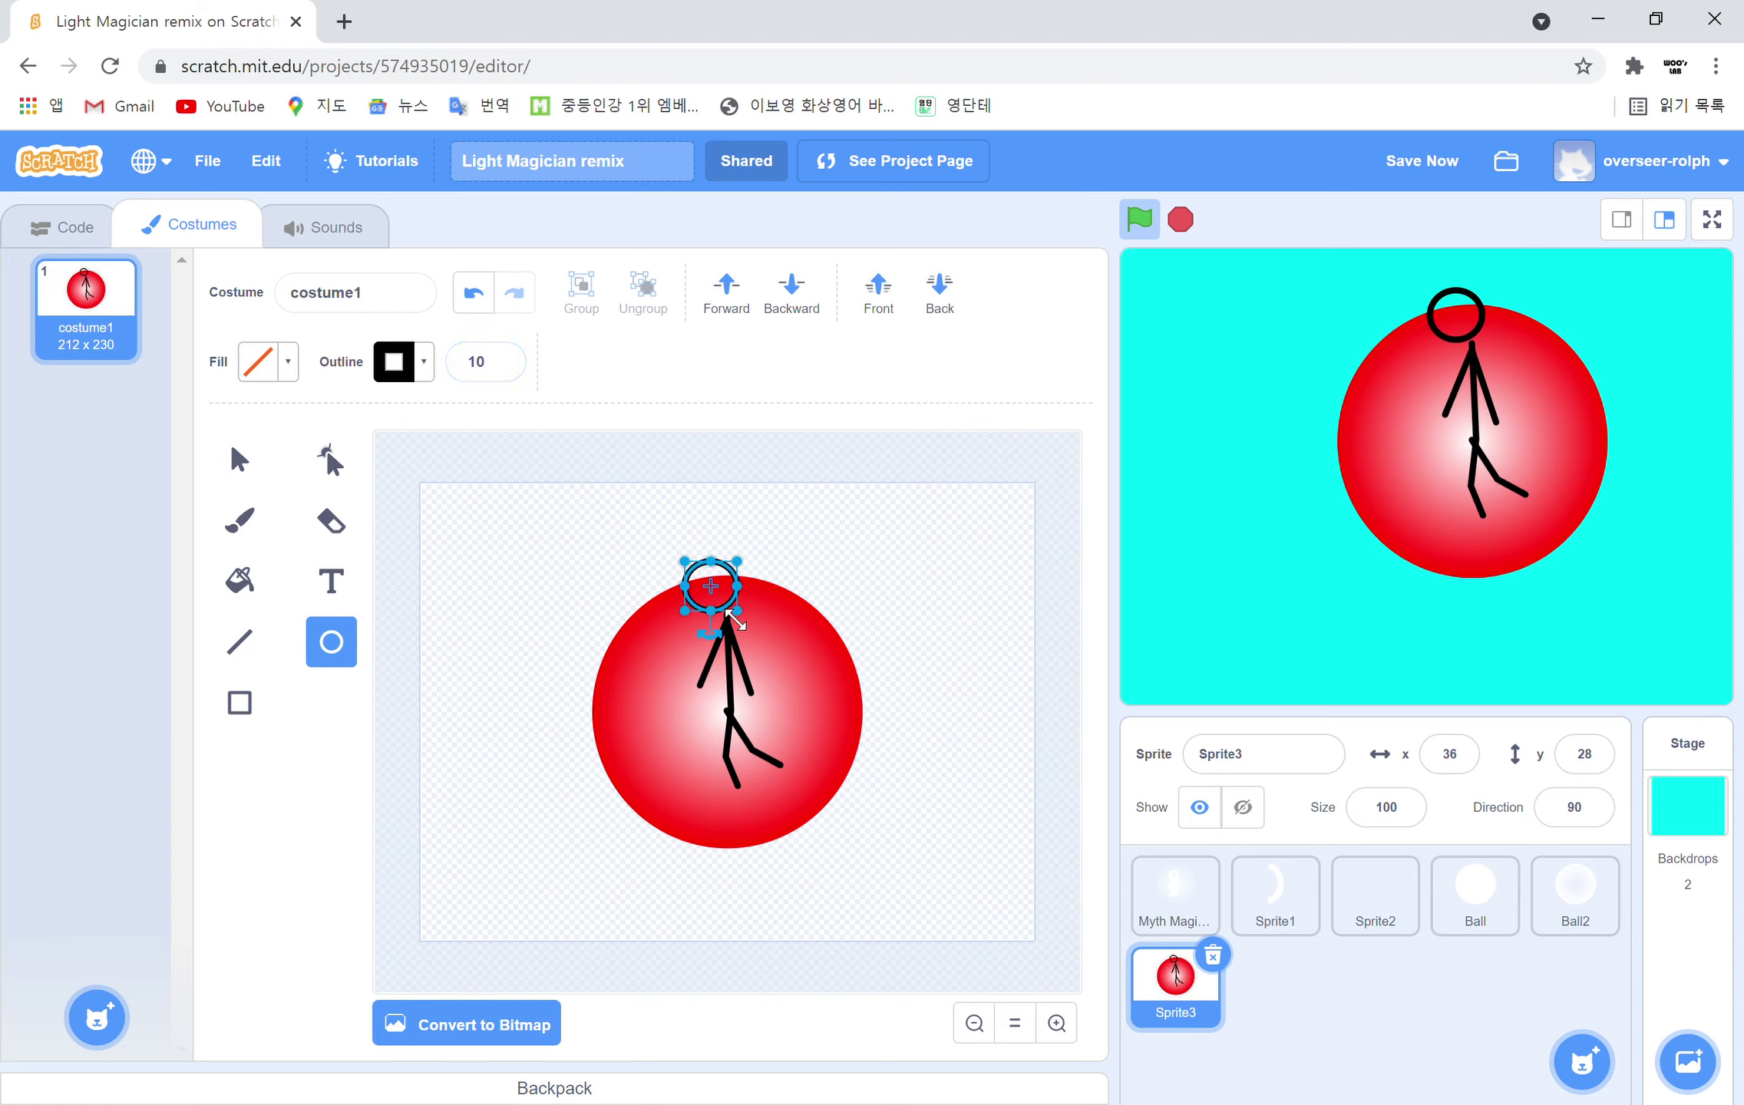
Nudge the head sideways until it is centred over the torso, then down to meet the neck
key("Right")
key("Right")
key("Right")
key("Right")
key("Right")
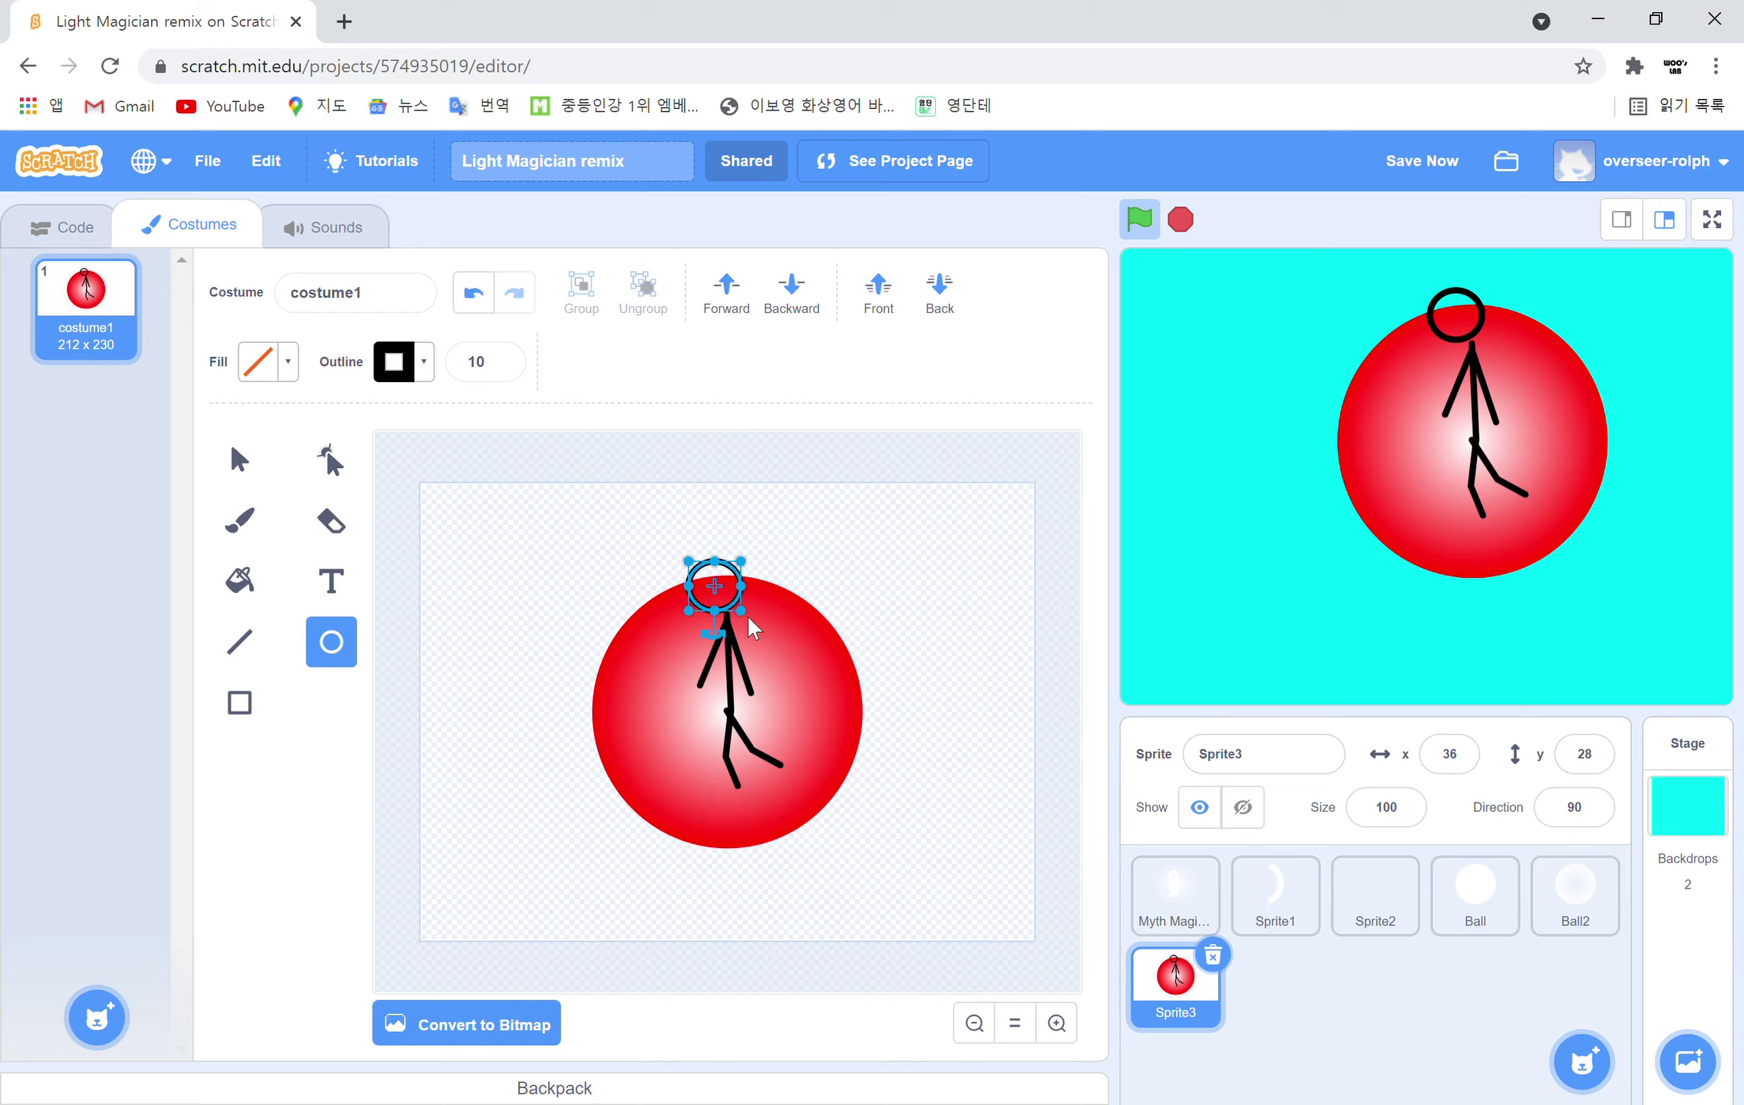
key("Right")
key("Right")
key("Right")
key("Right")
key("Right")
key("Right")
key("Right")
key("Right")
key("Right")
key("Right")
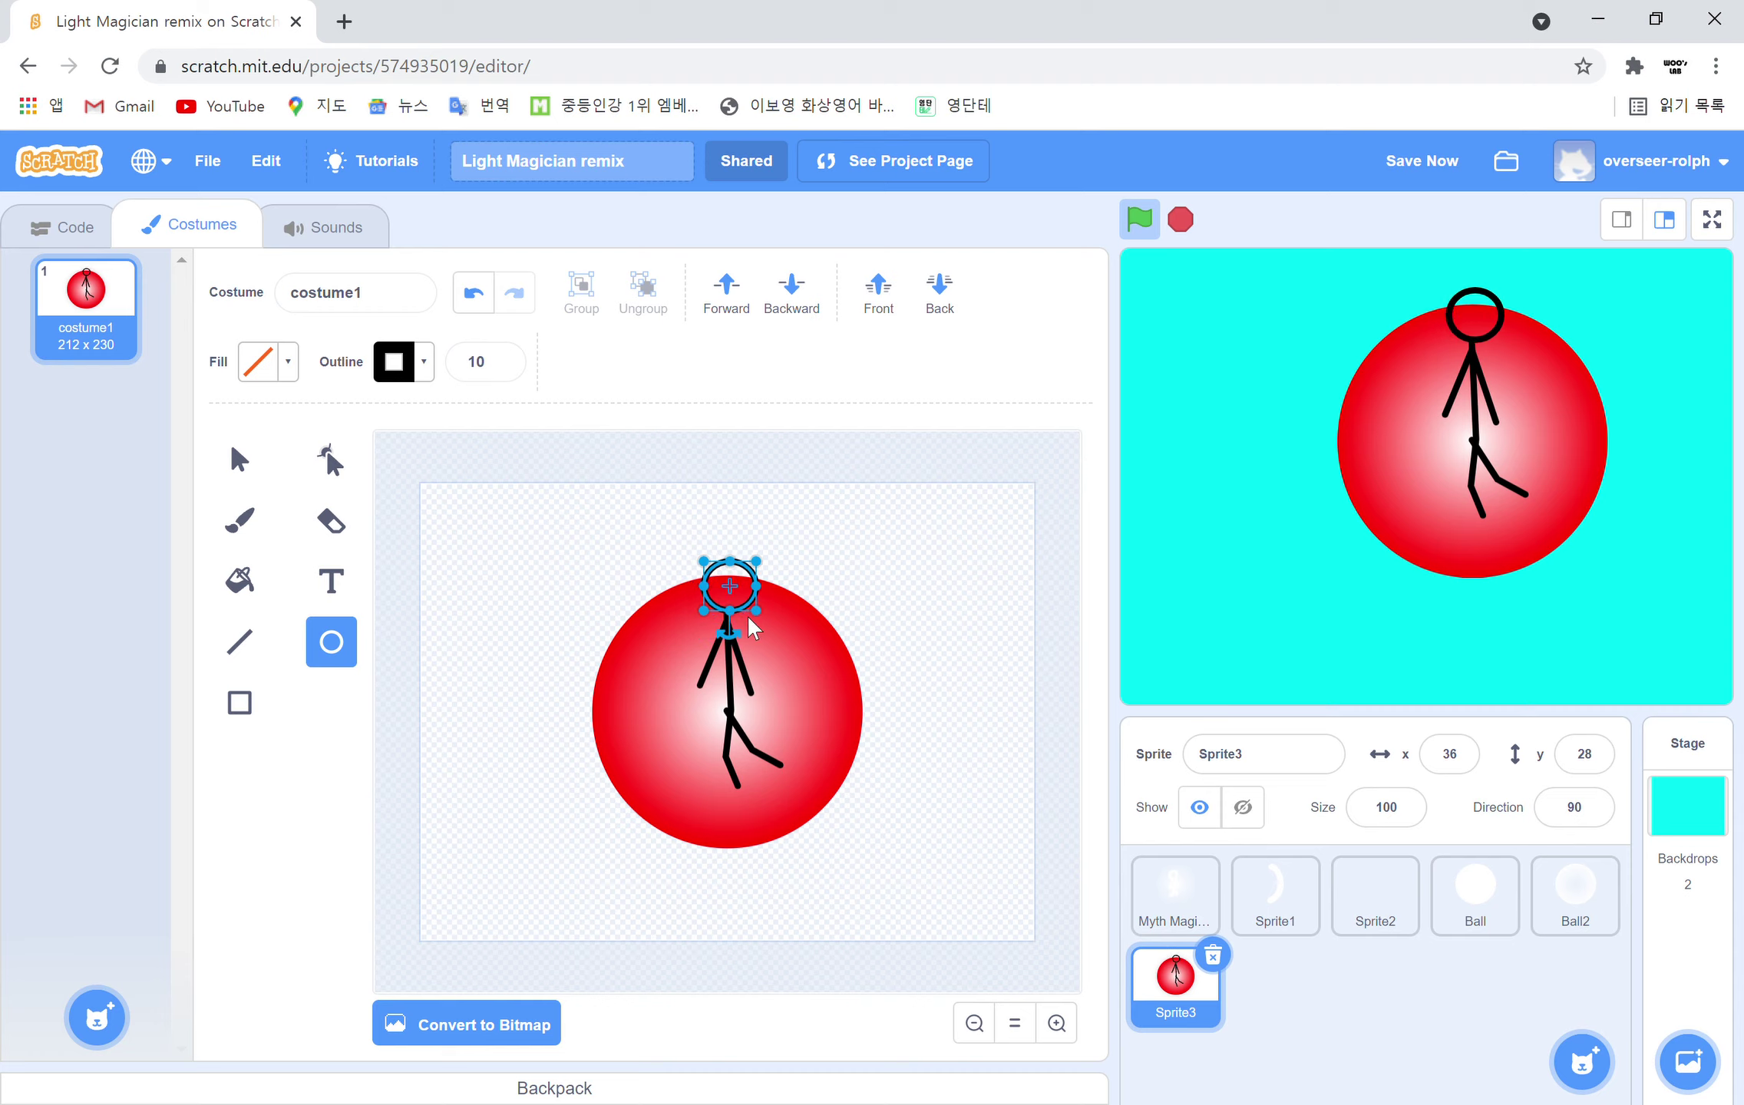
key("Left")
key("Left")
key("Left")
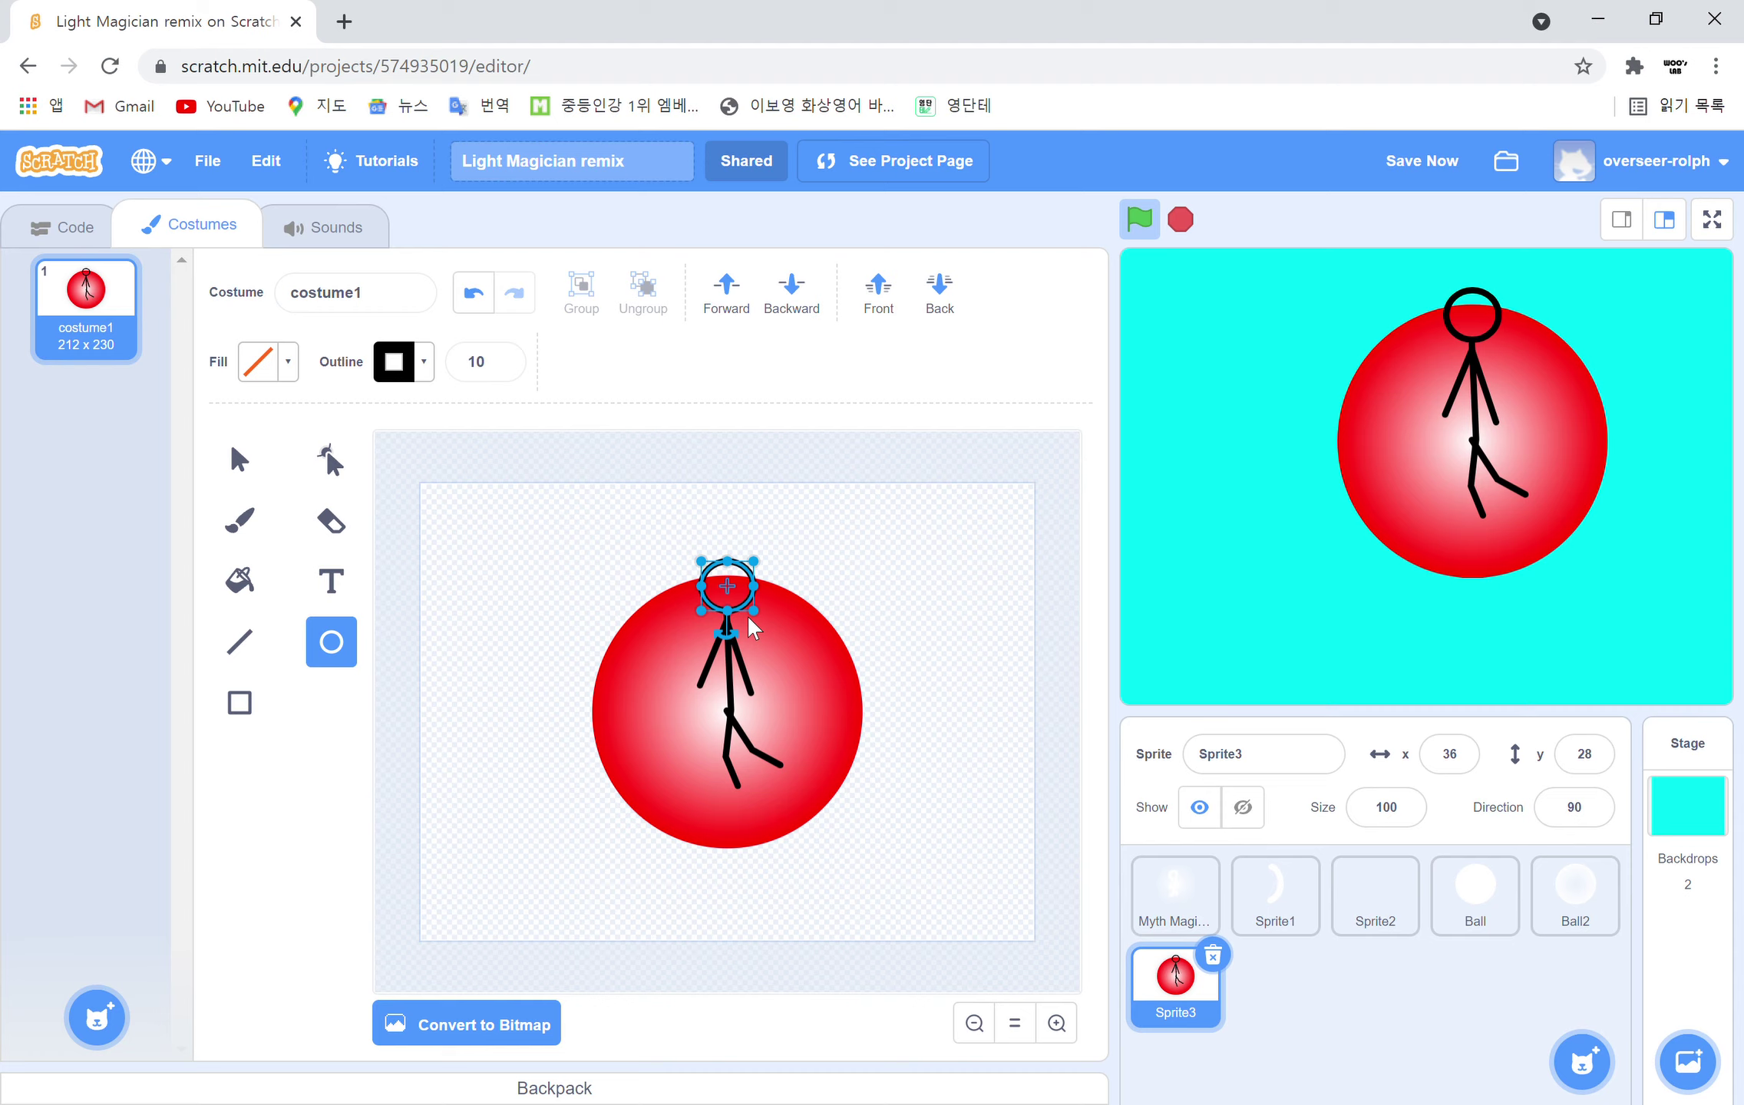
key("Down")
key("Down")
key("Down")
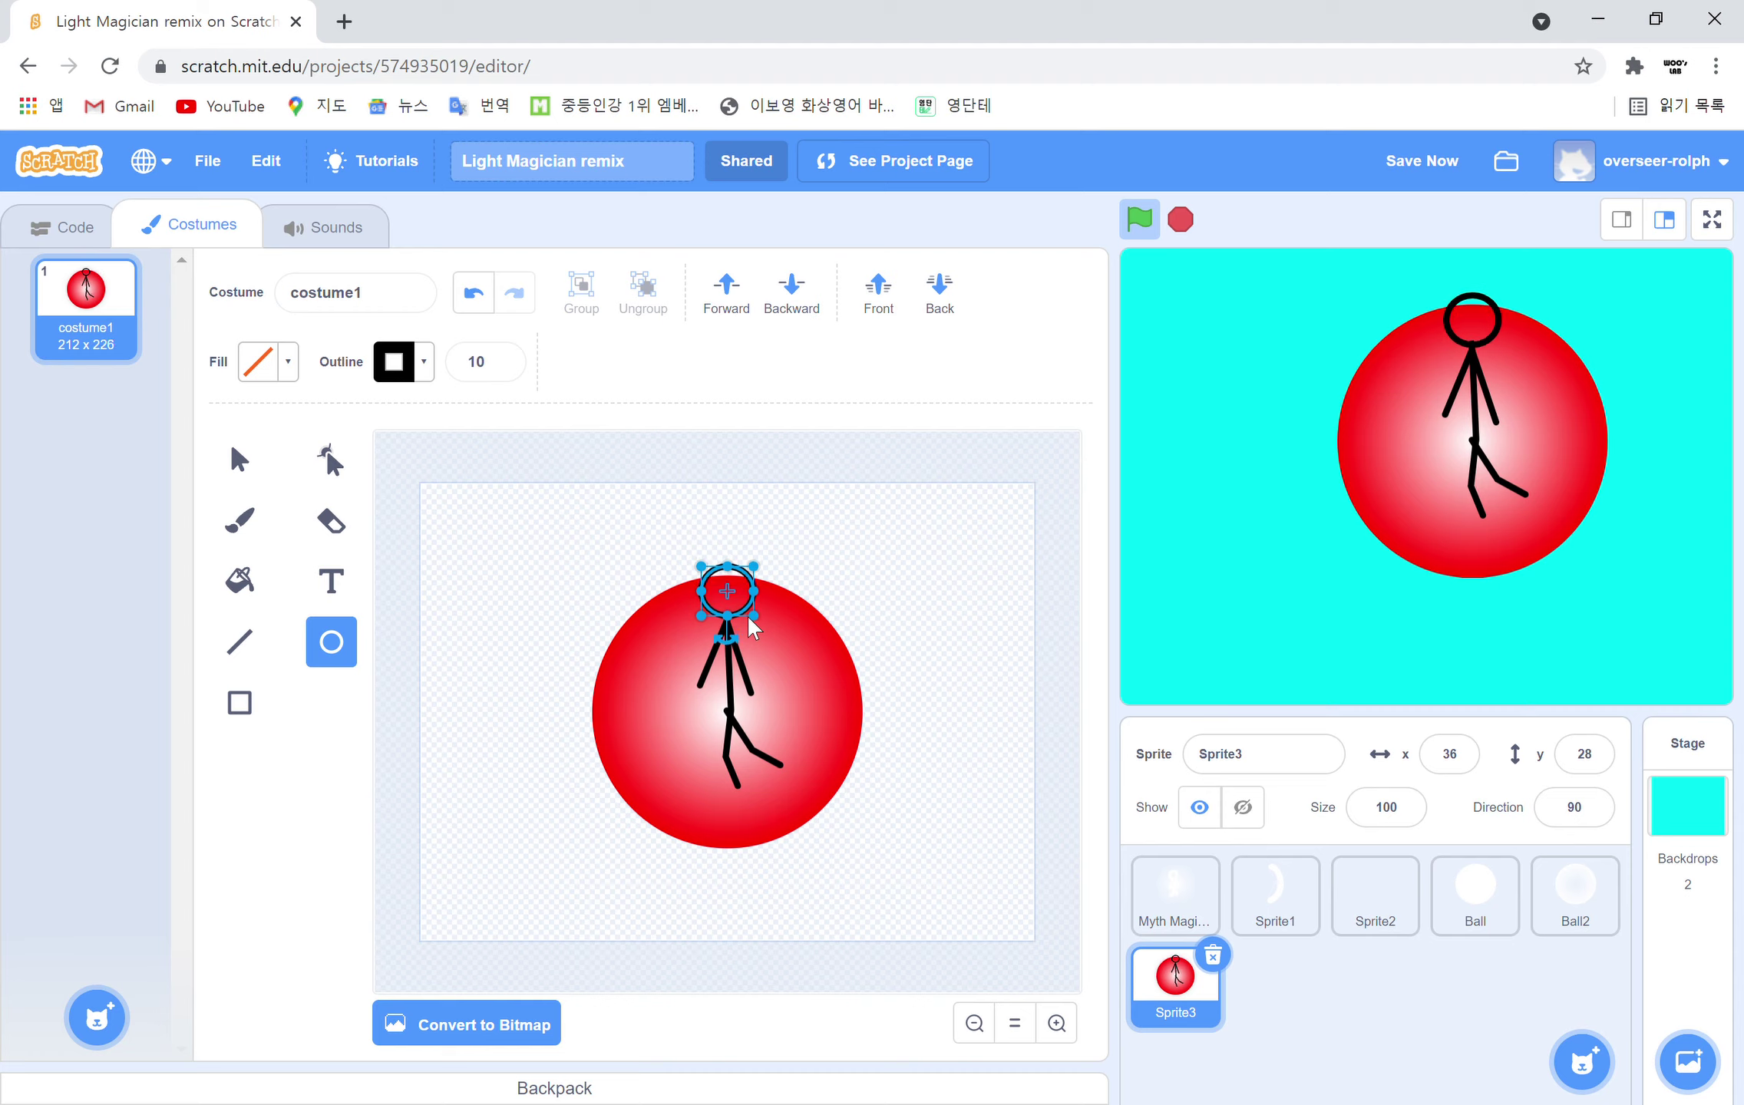
left_click(918, 574)
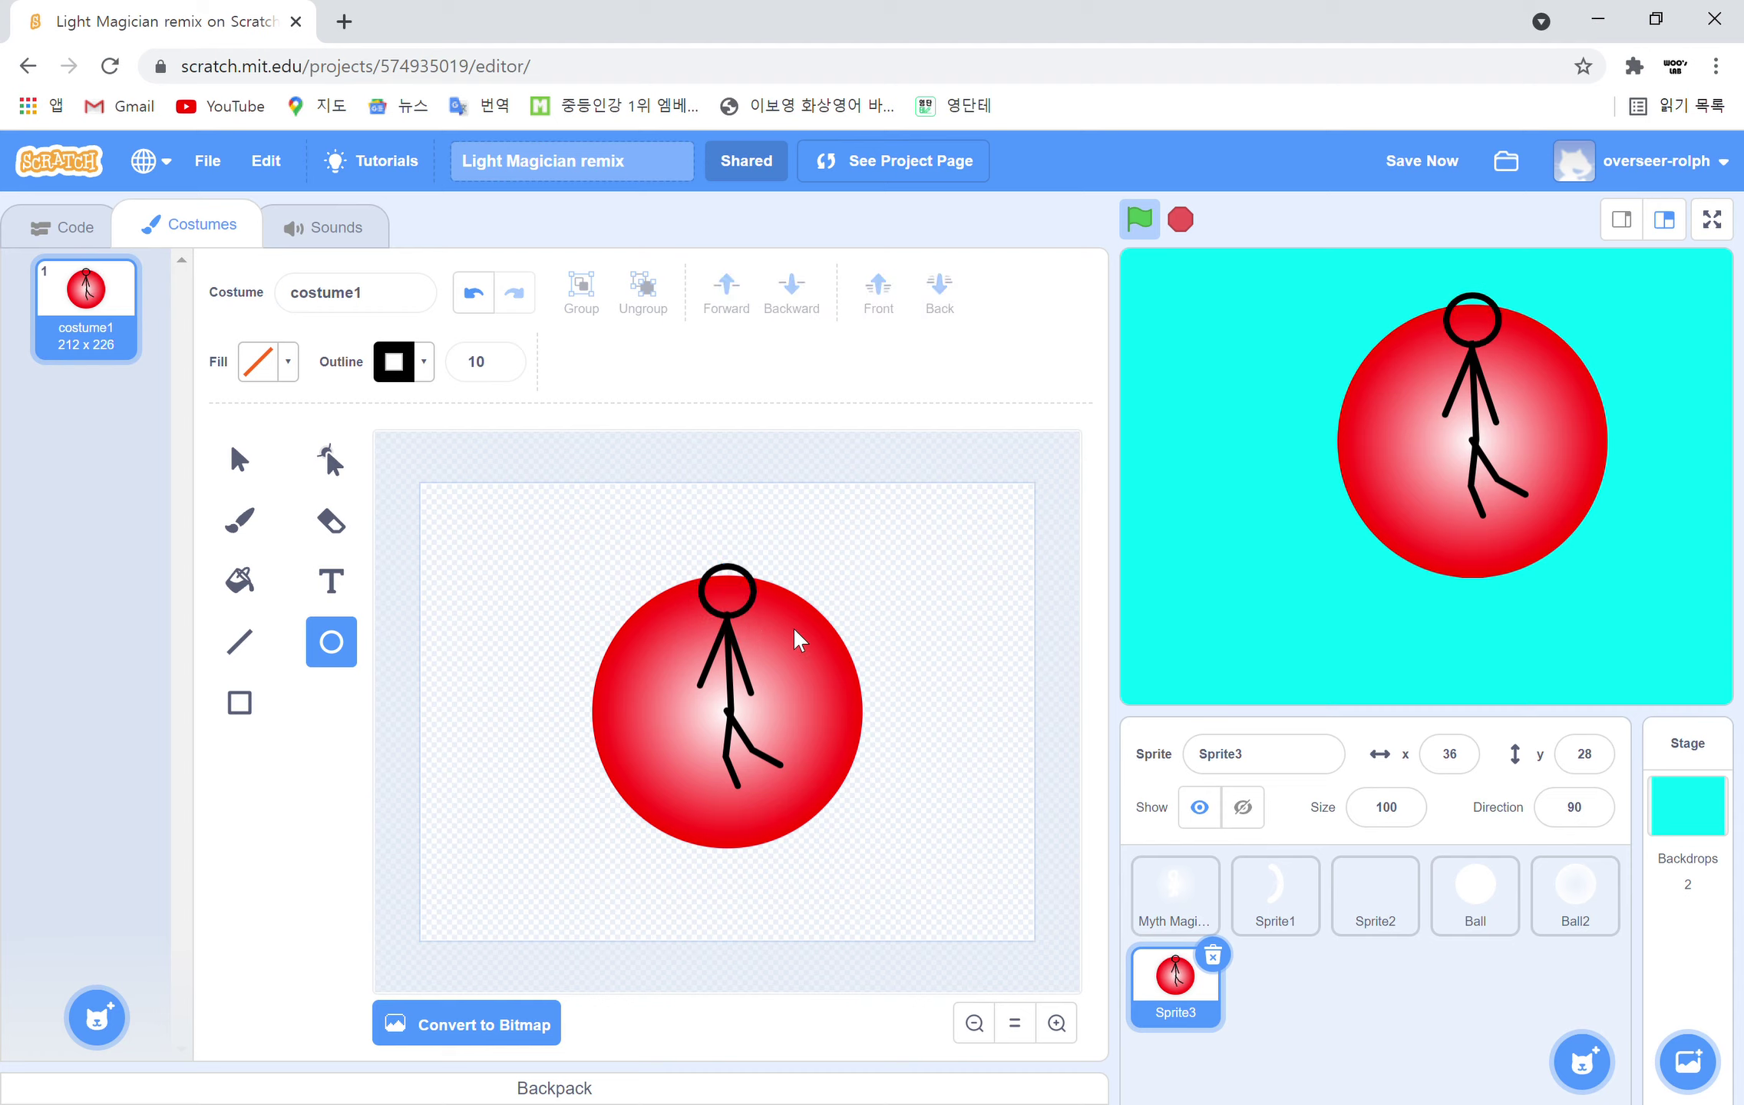
Move the whole stick figure down so it fits inside the red circle, with the circle back at the canvas centre
left_click_drag(798, 608, 799, 624)
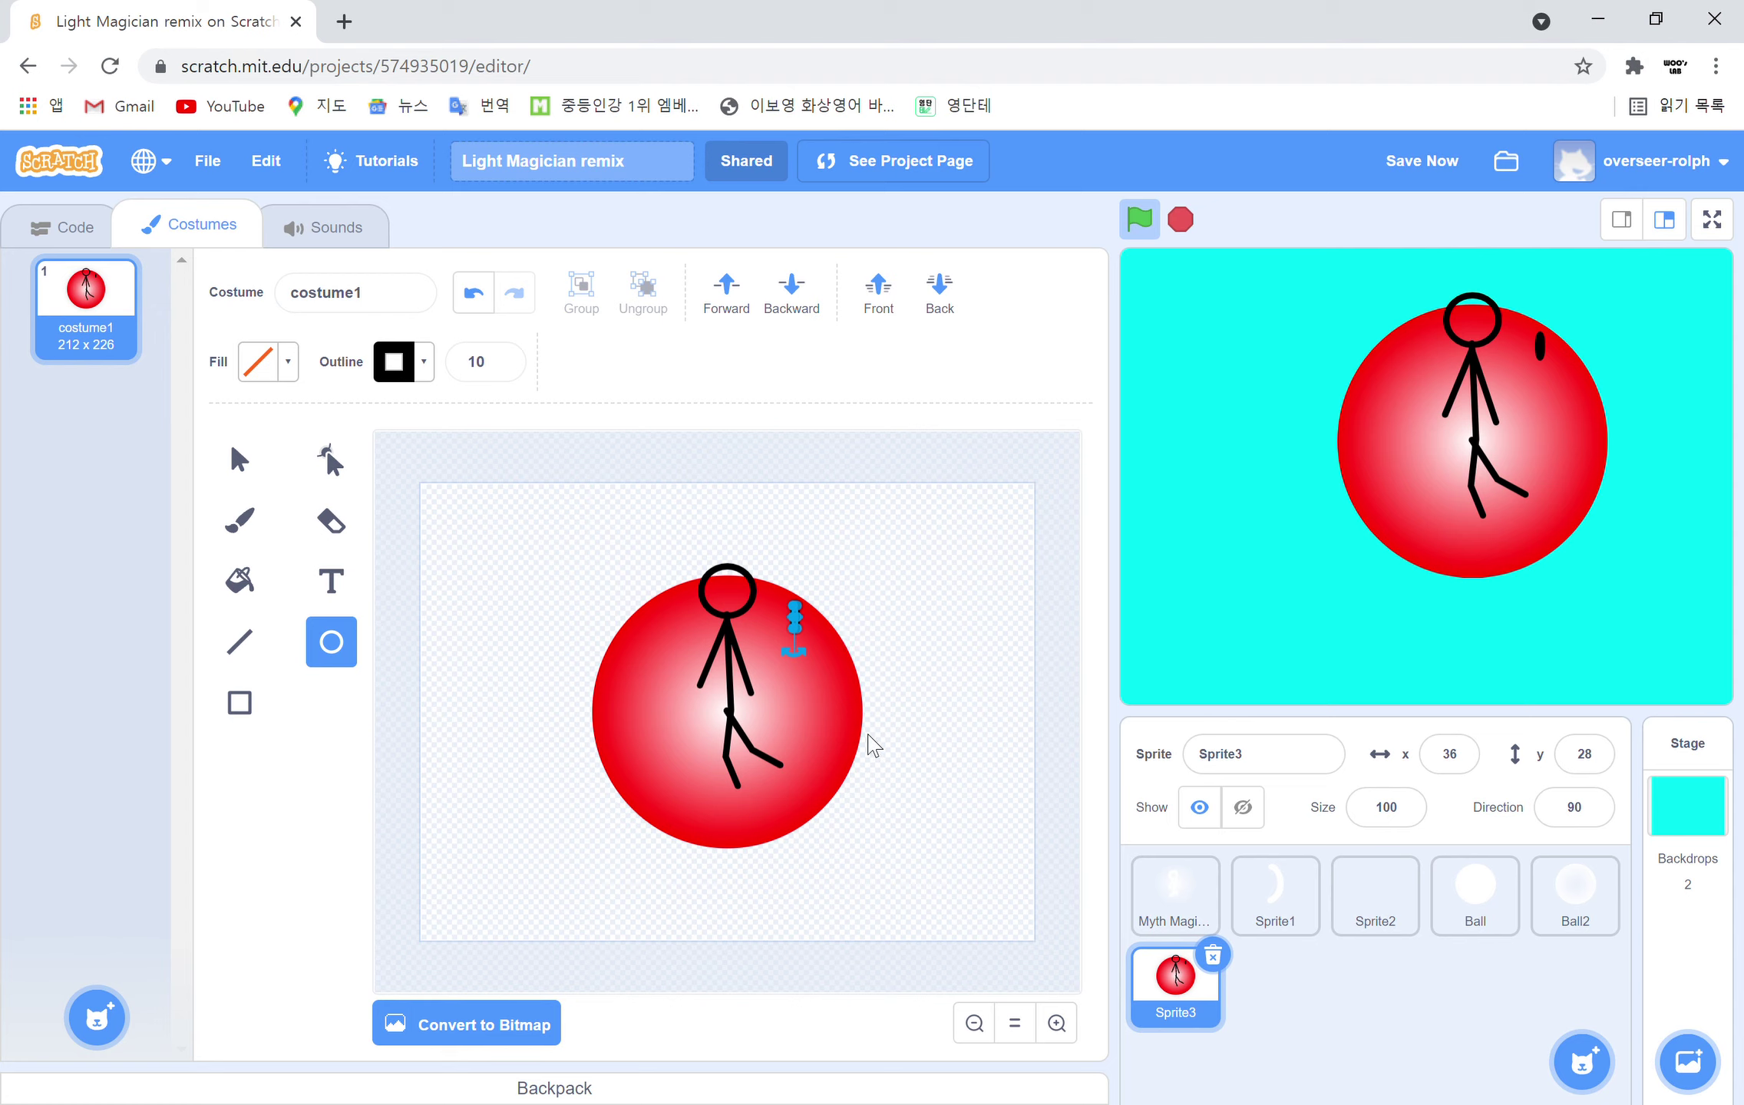
key("Delete")
left_click(239, 459)
left_click_drag(841, 702, 1052, 798)
left_click(634, 596)
left_click_drag(780, 743, 790, 779)
left_click_drag(729, 725, 735, 768)
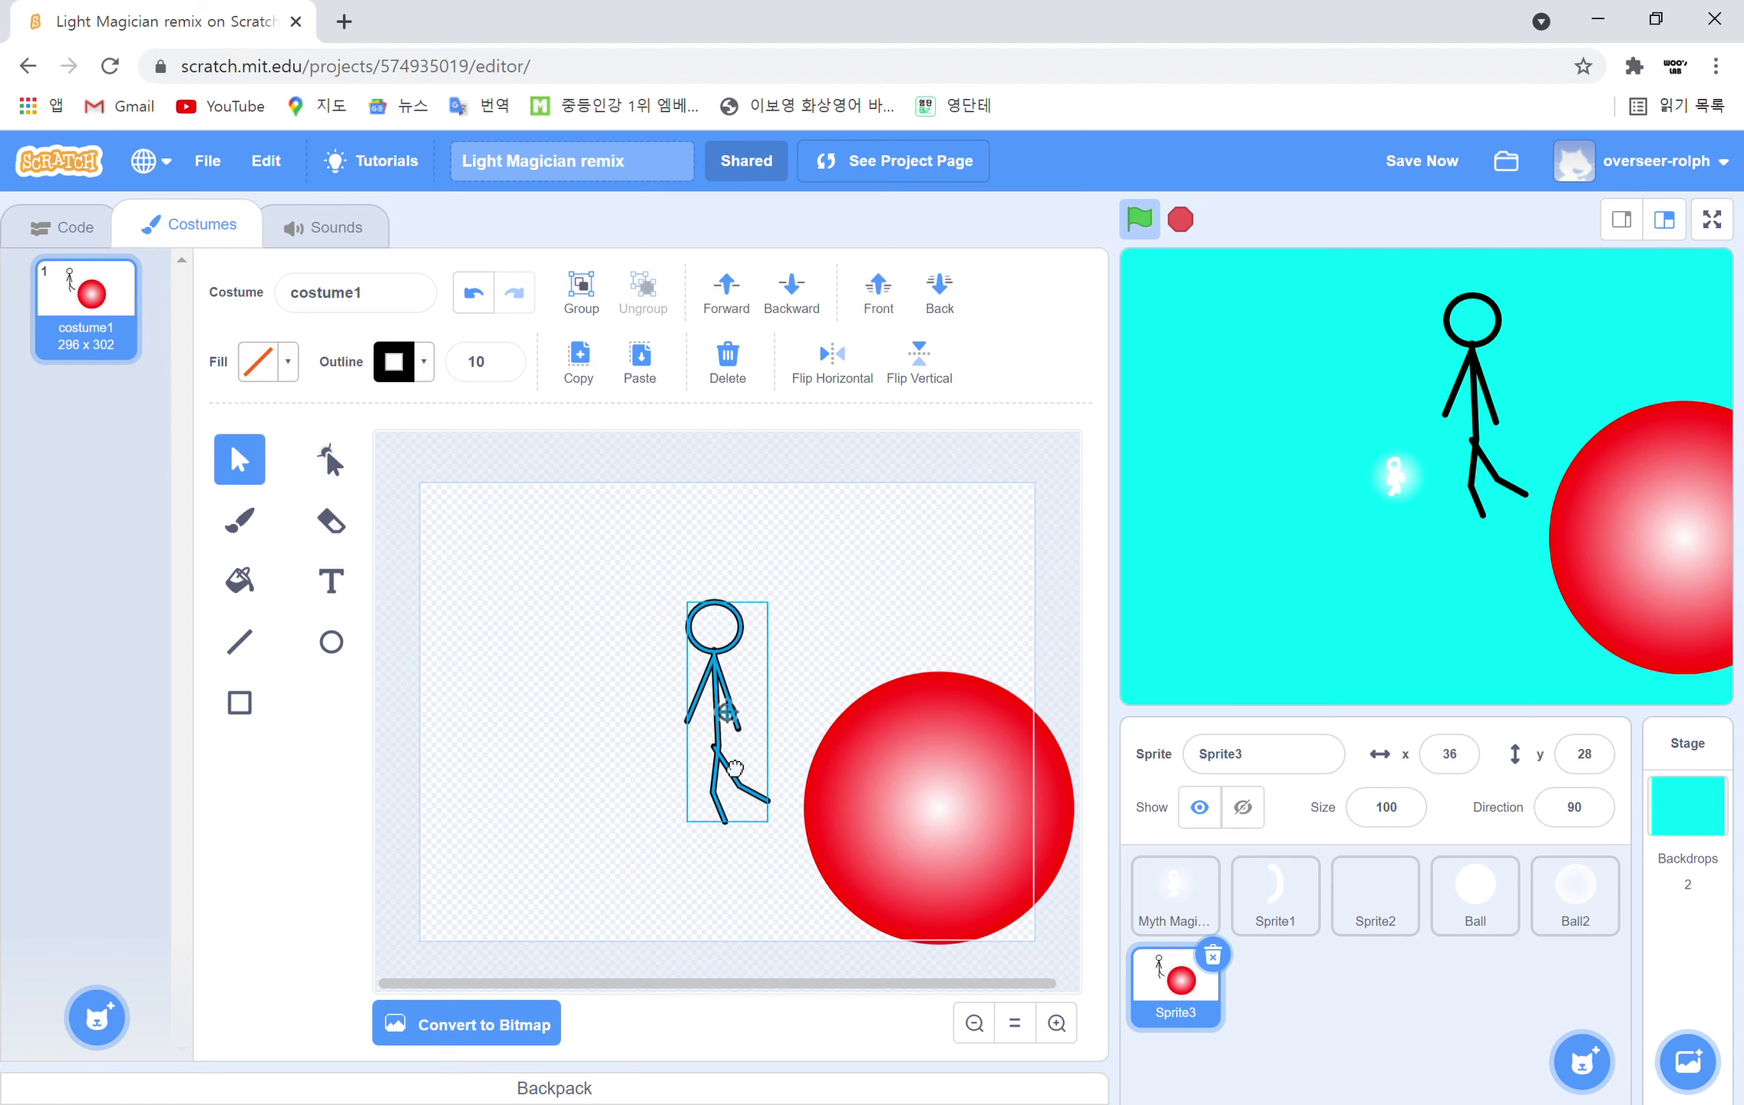
left_click(913, 714)
left_click_drag(913, 714, 713, 627)
left_click(934, 735)
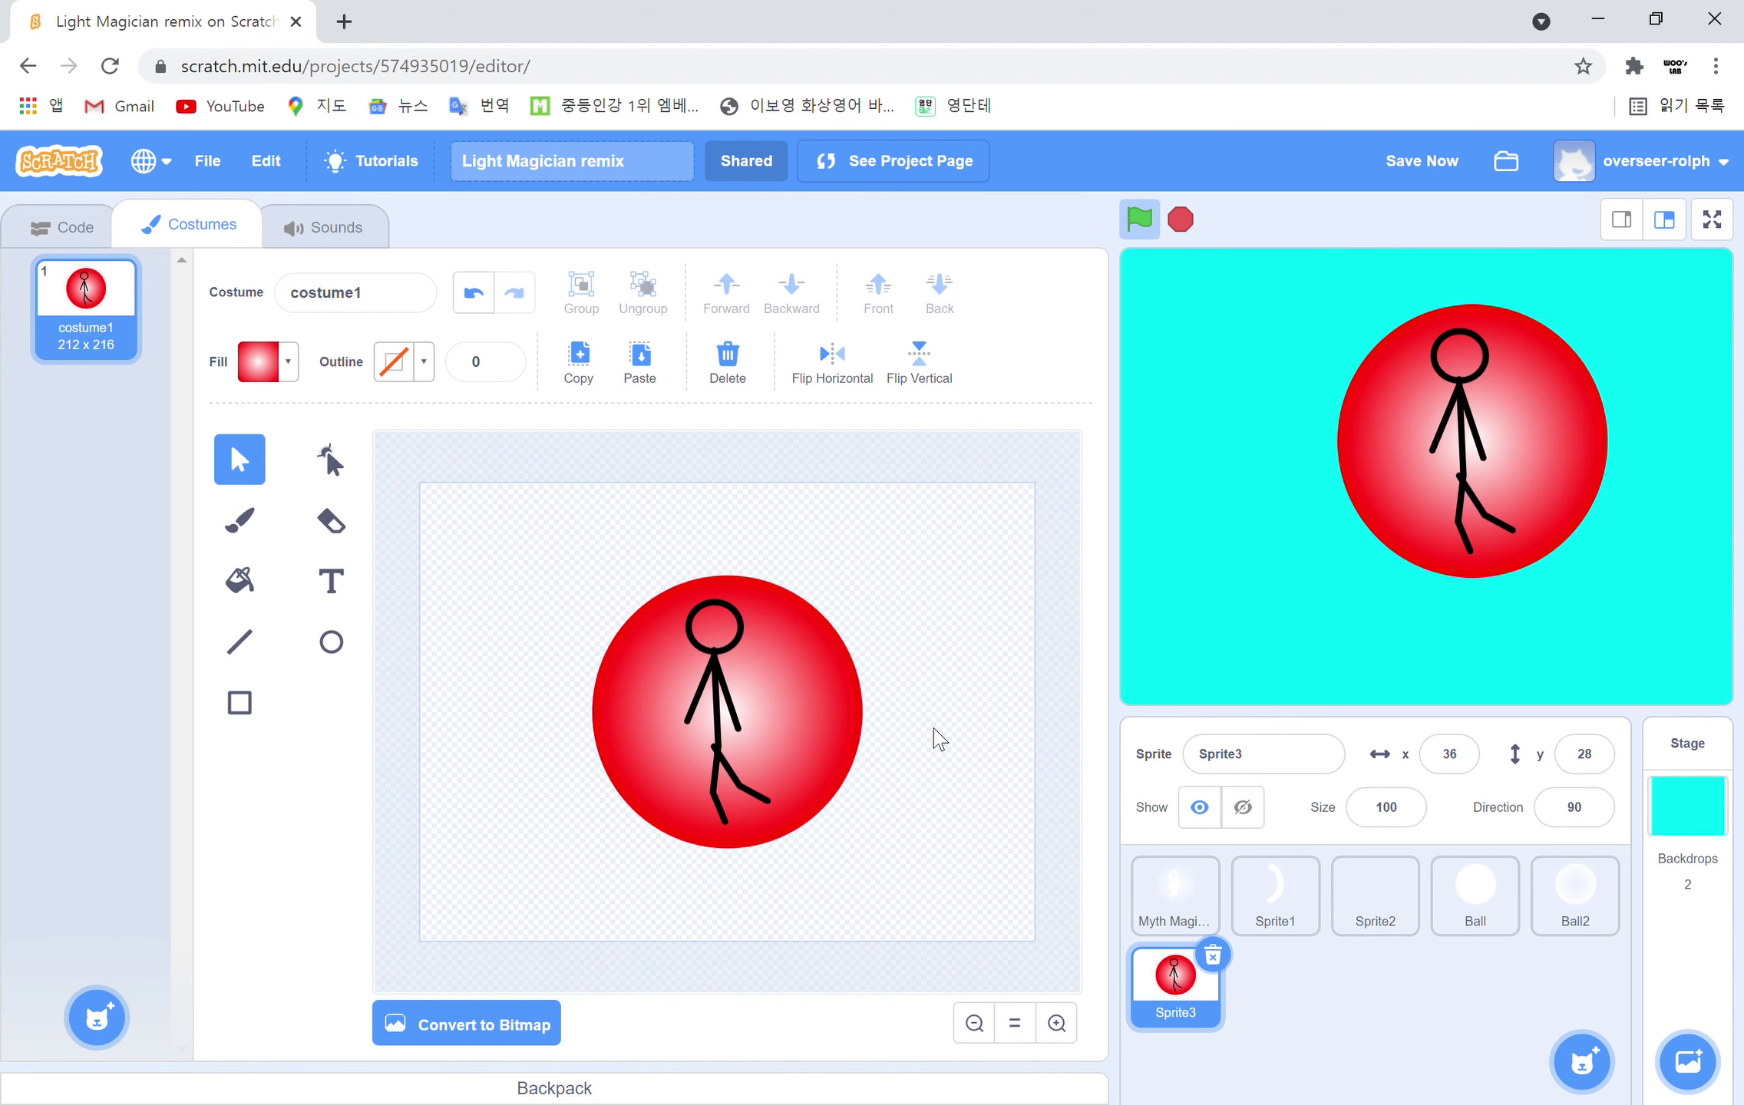
Align the red circle horizontally with the stick figure, then move both together to the canvas centre
left_click_drag(818, 731, 802, 725)
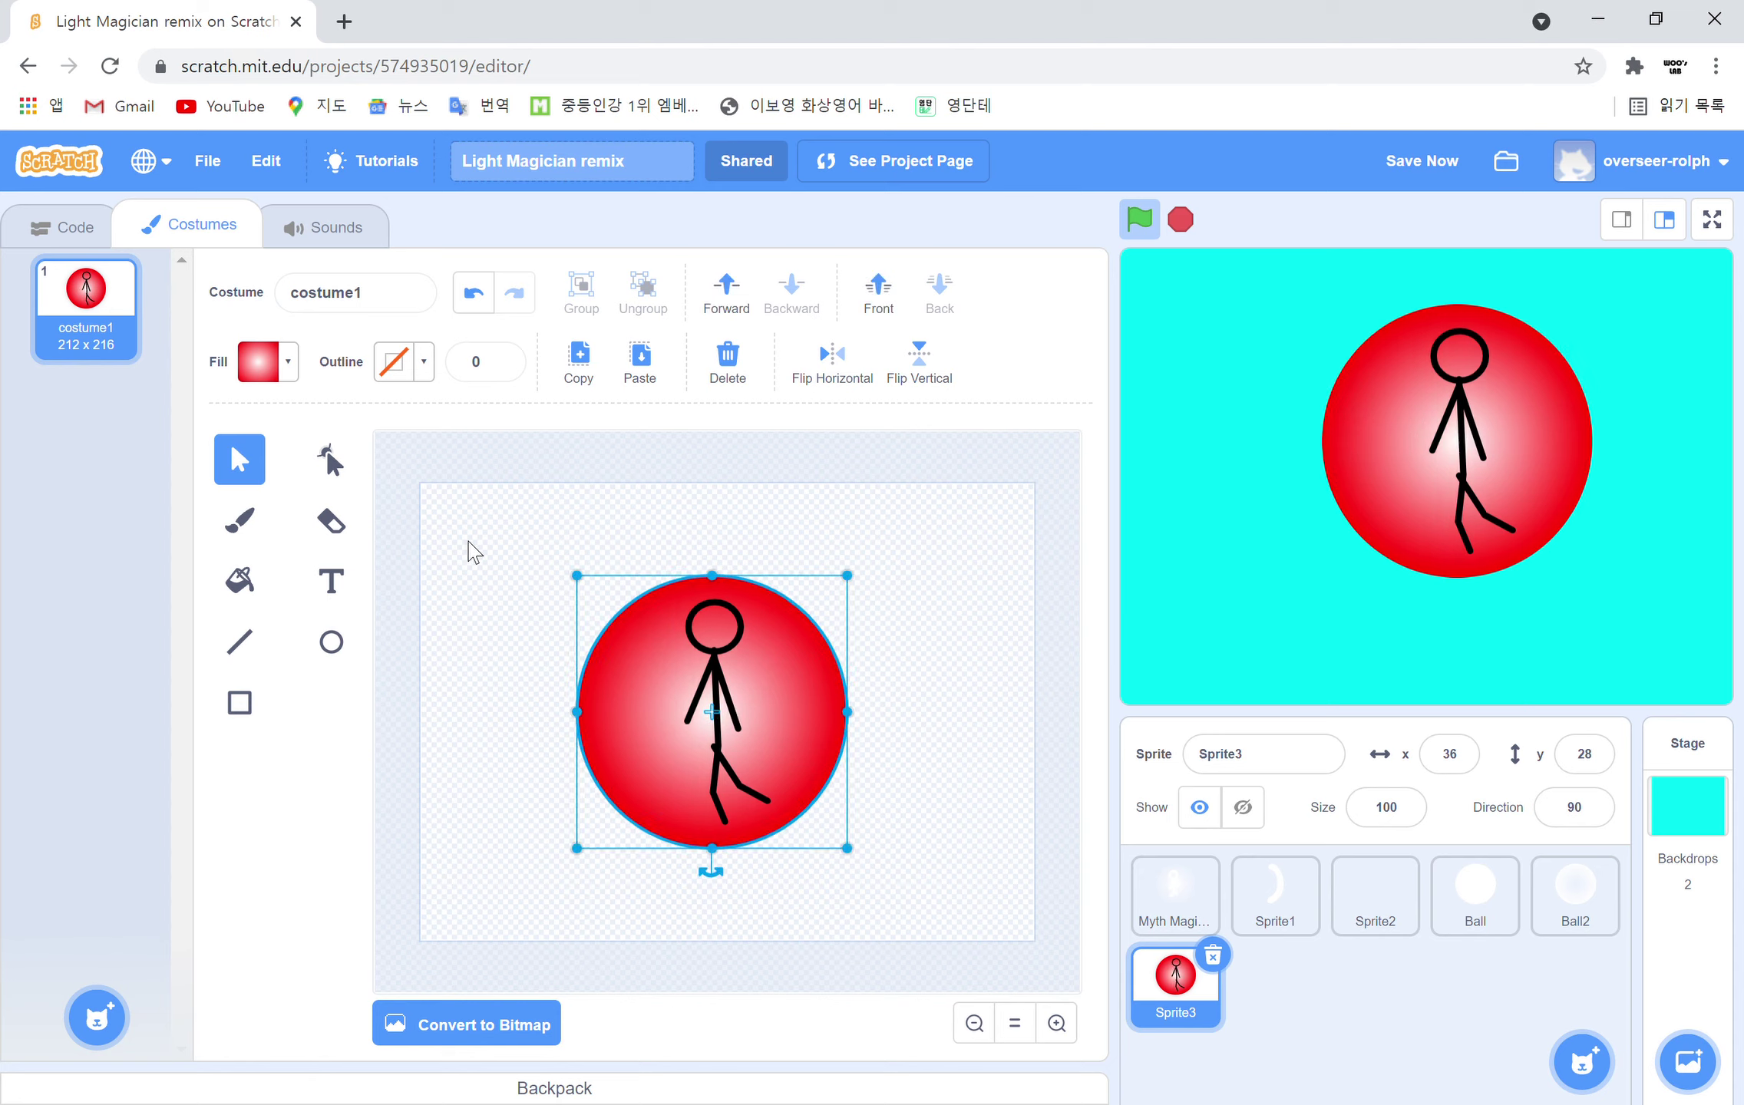
left_click_drag(485, 553, 860, 825)
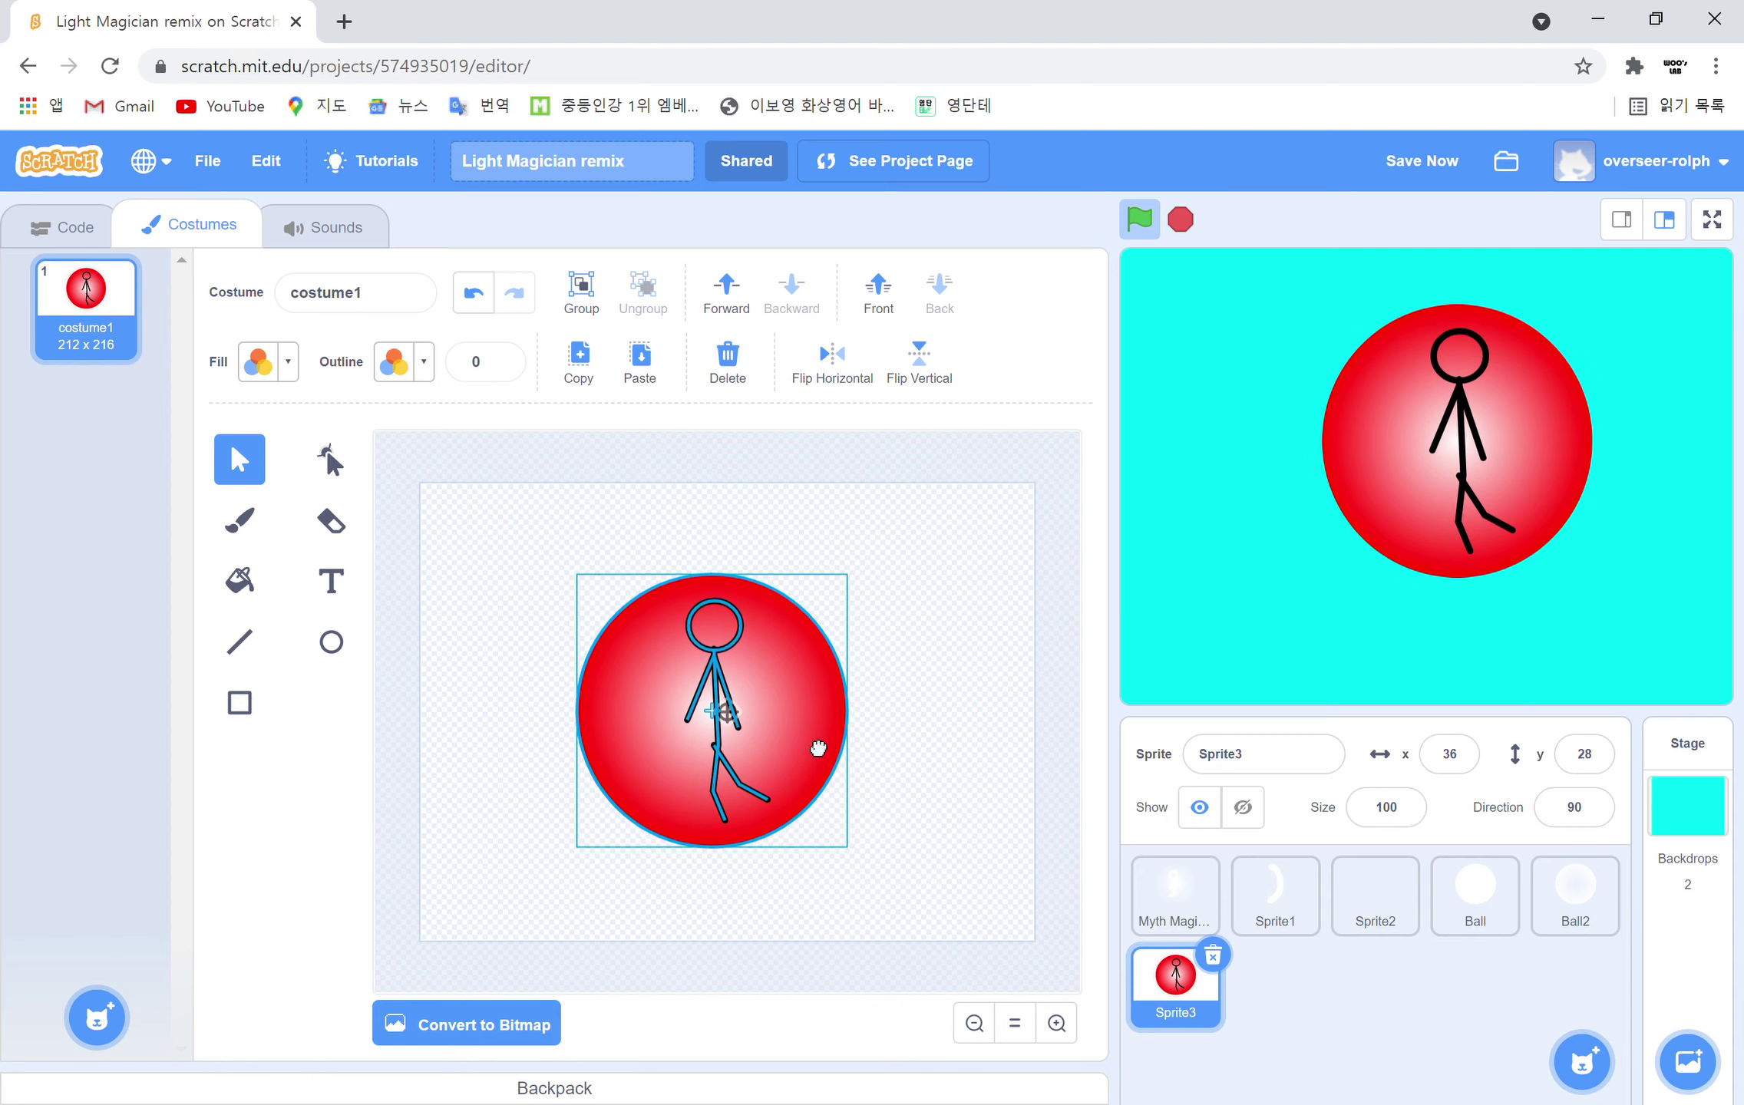
left_click_drag(810, 755, 829, 761)
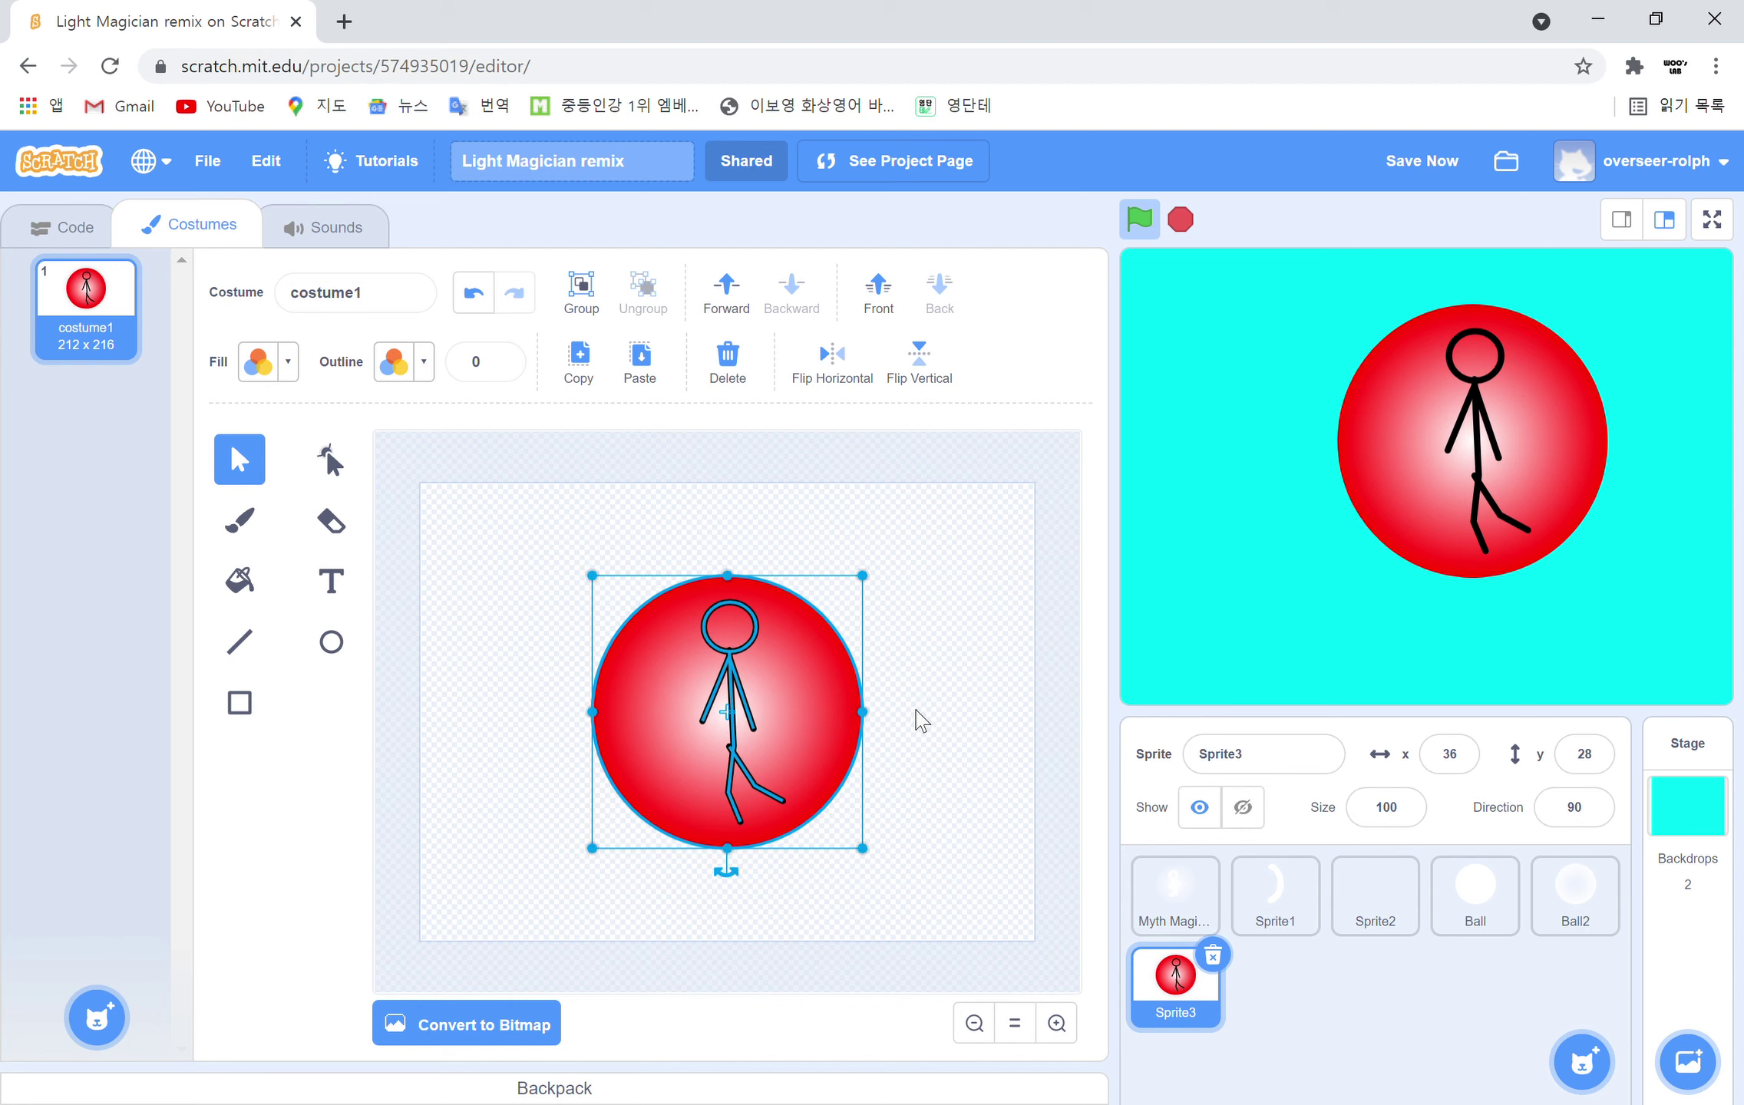
left_click(932, 699)
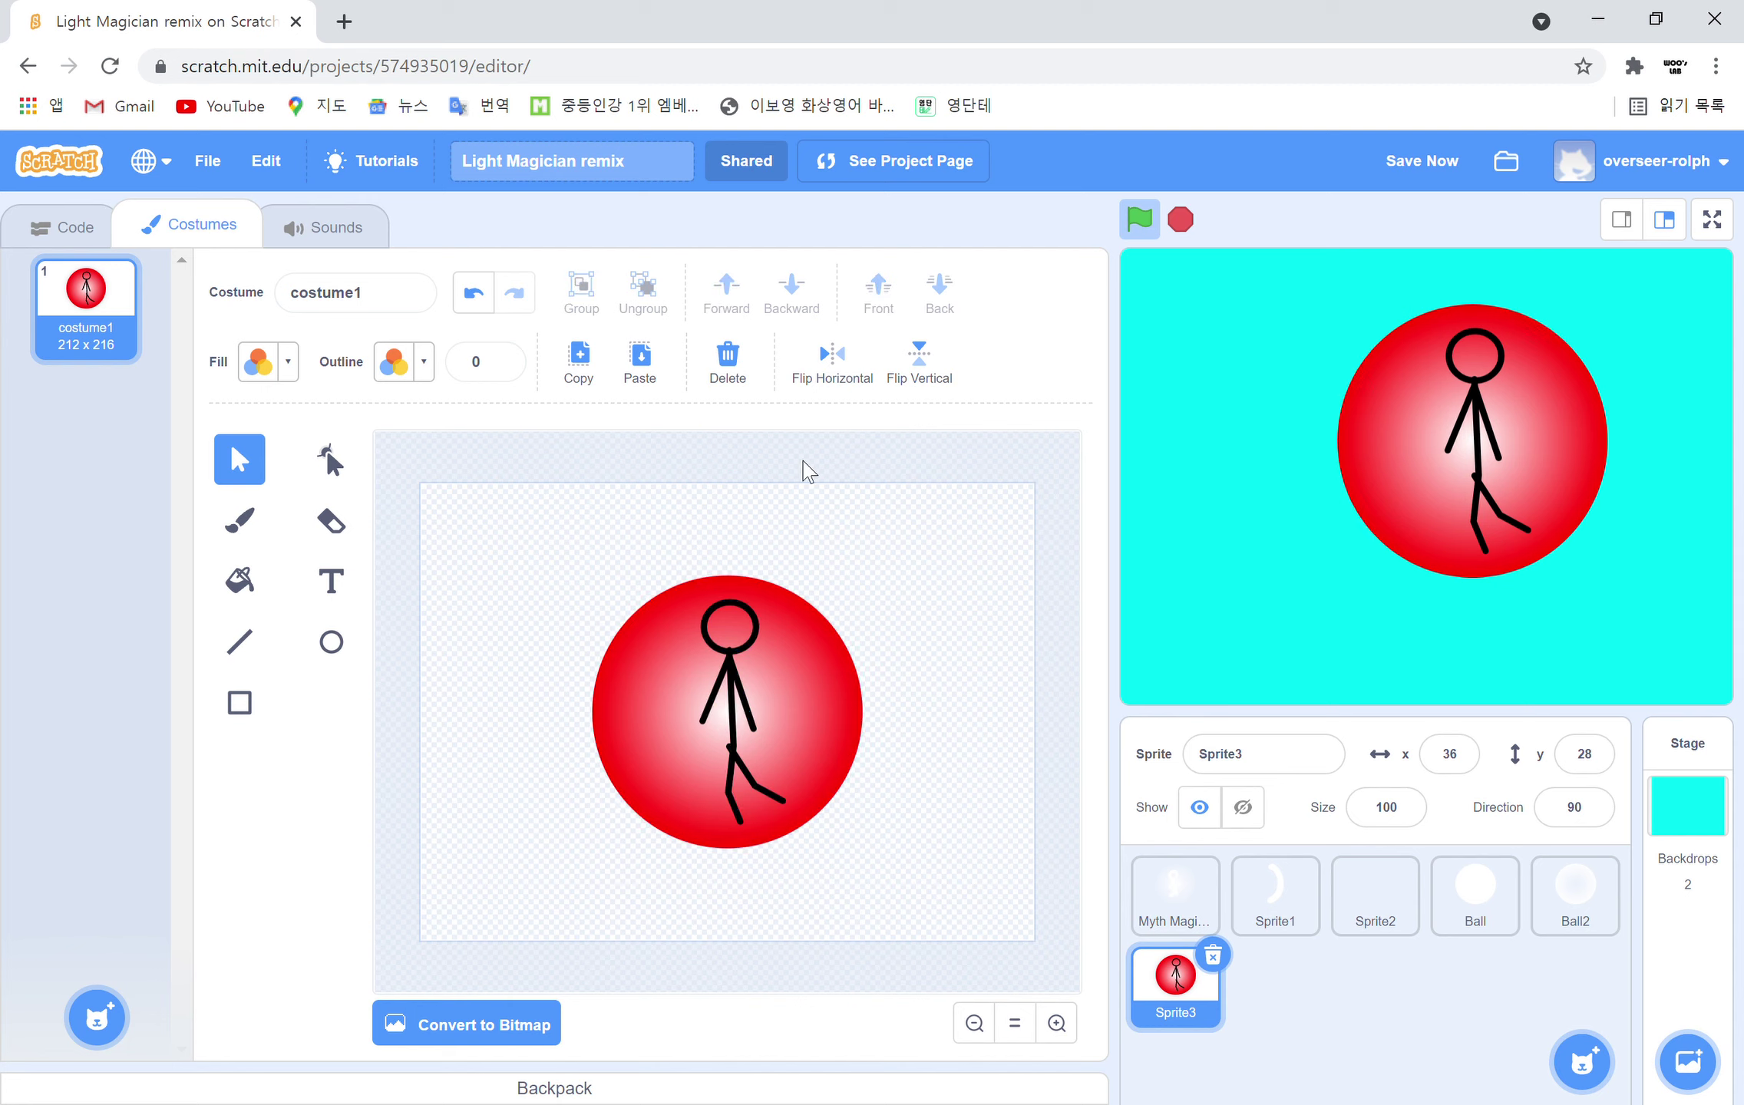
Search the web for "lolph dundrgen" in a new browser tab
left_click(343, 23)
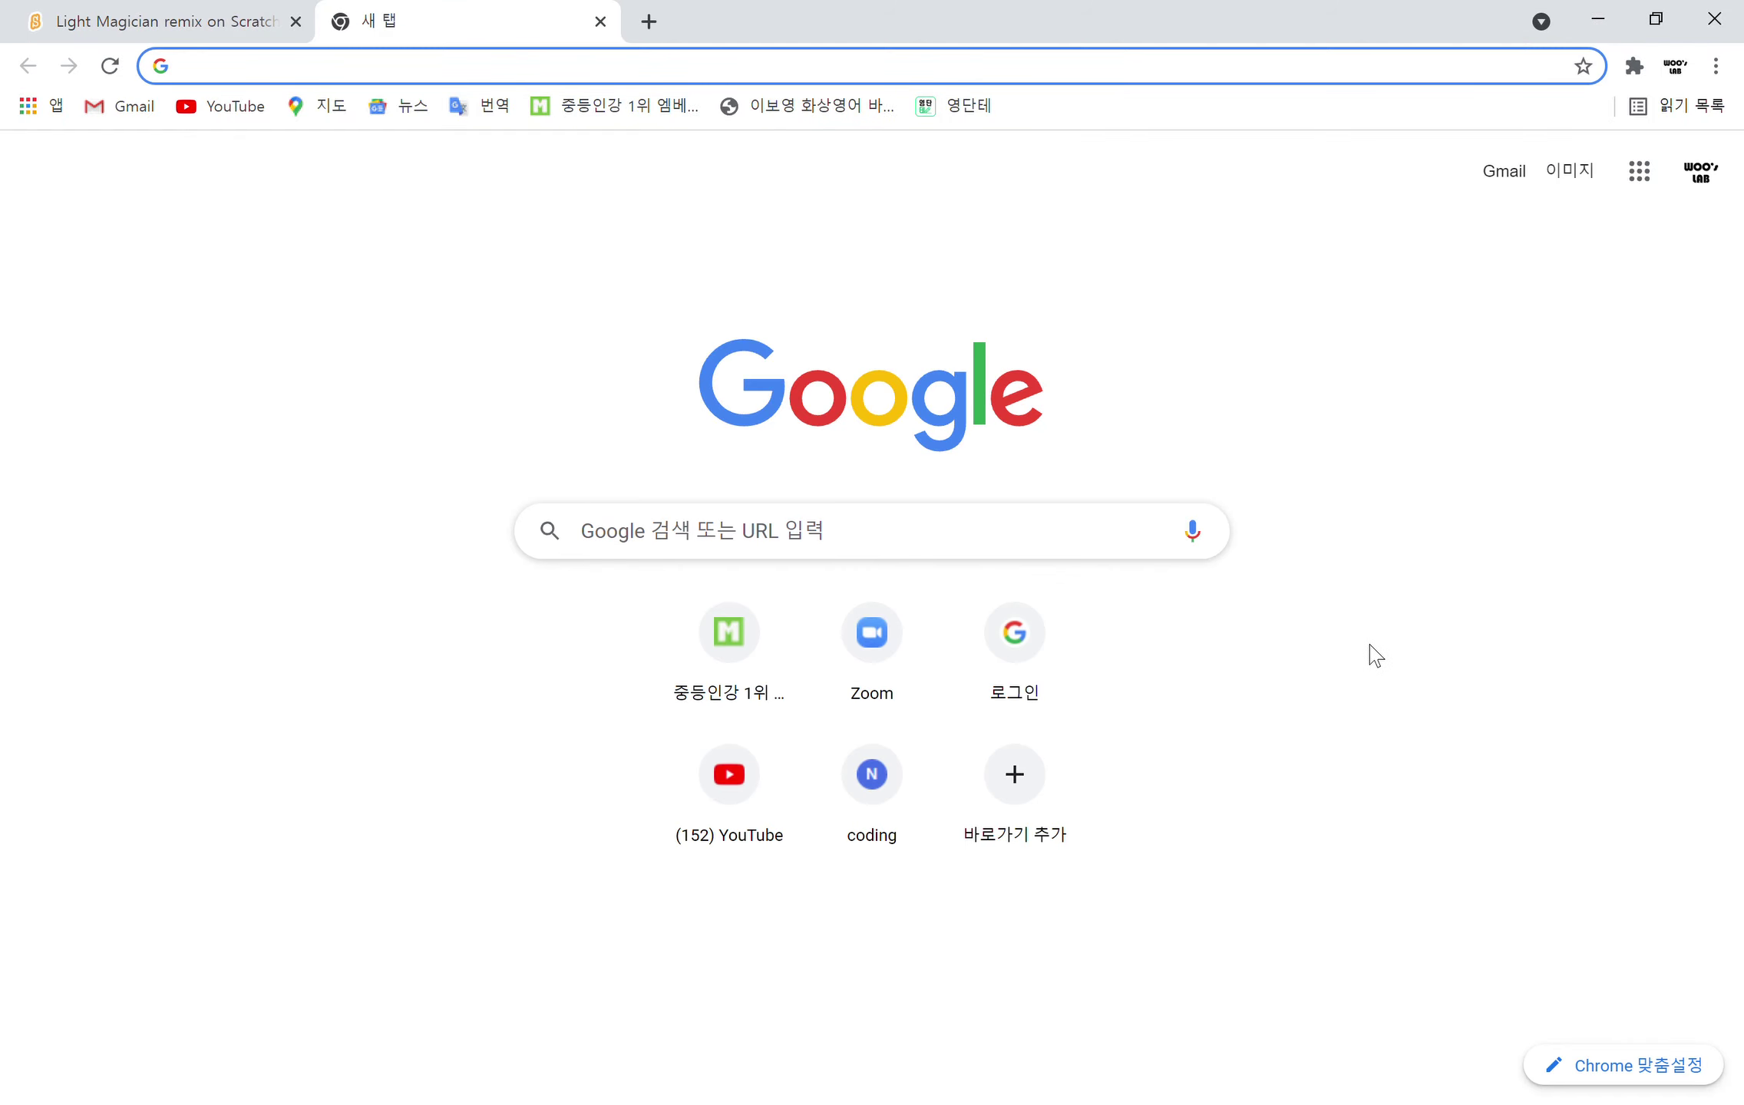
type("lol")
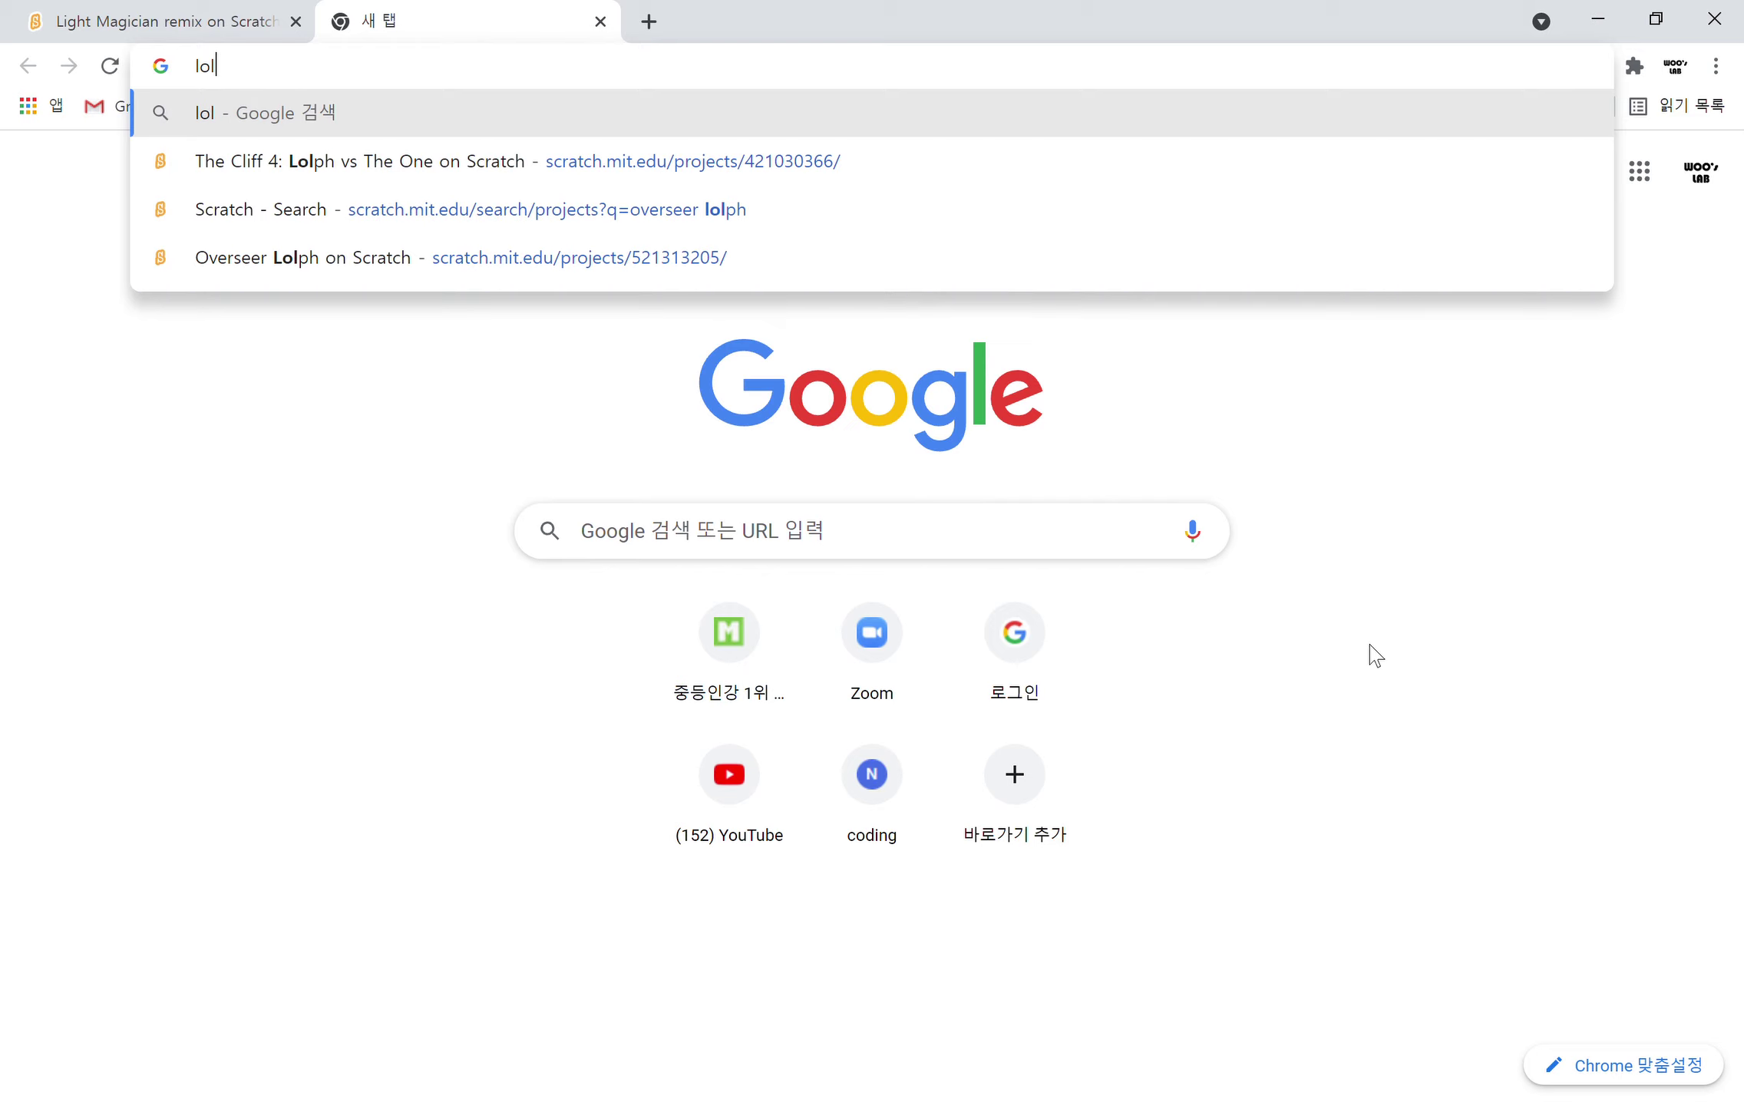
type("ph")
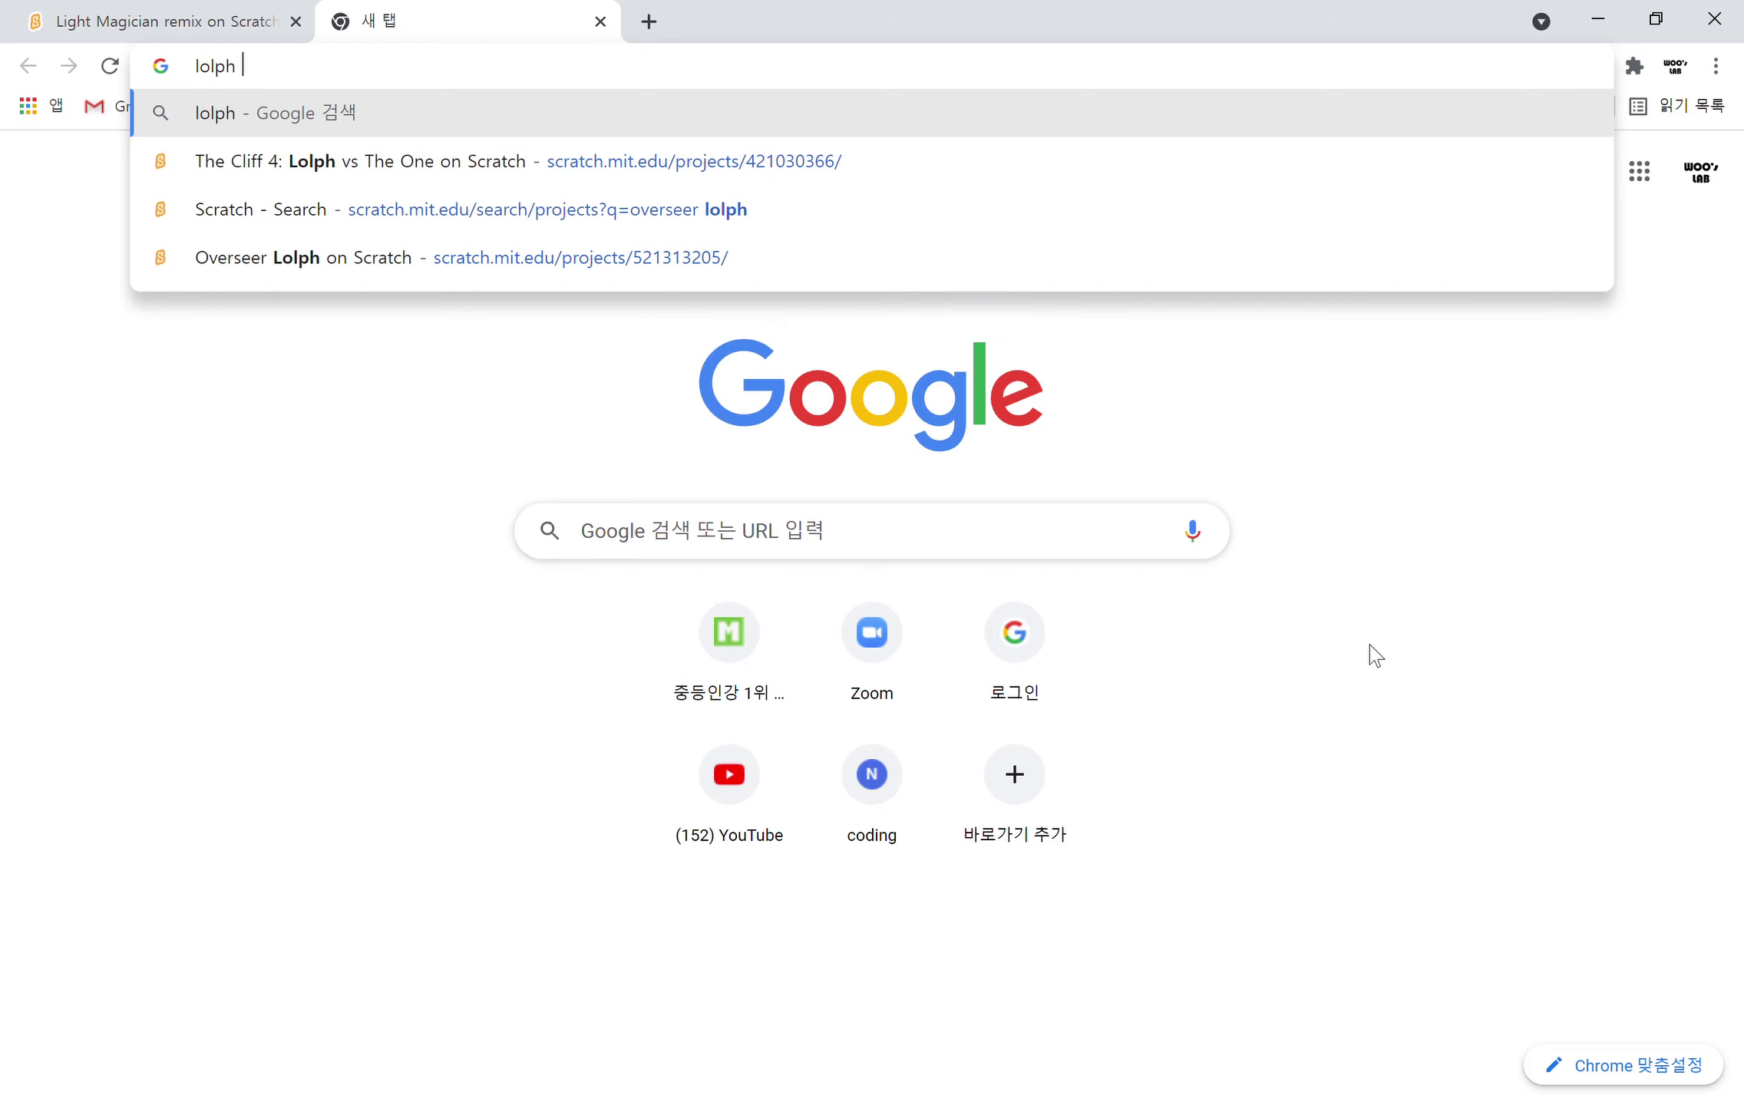
type(" d")
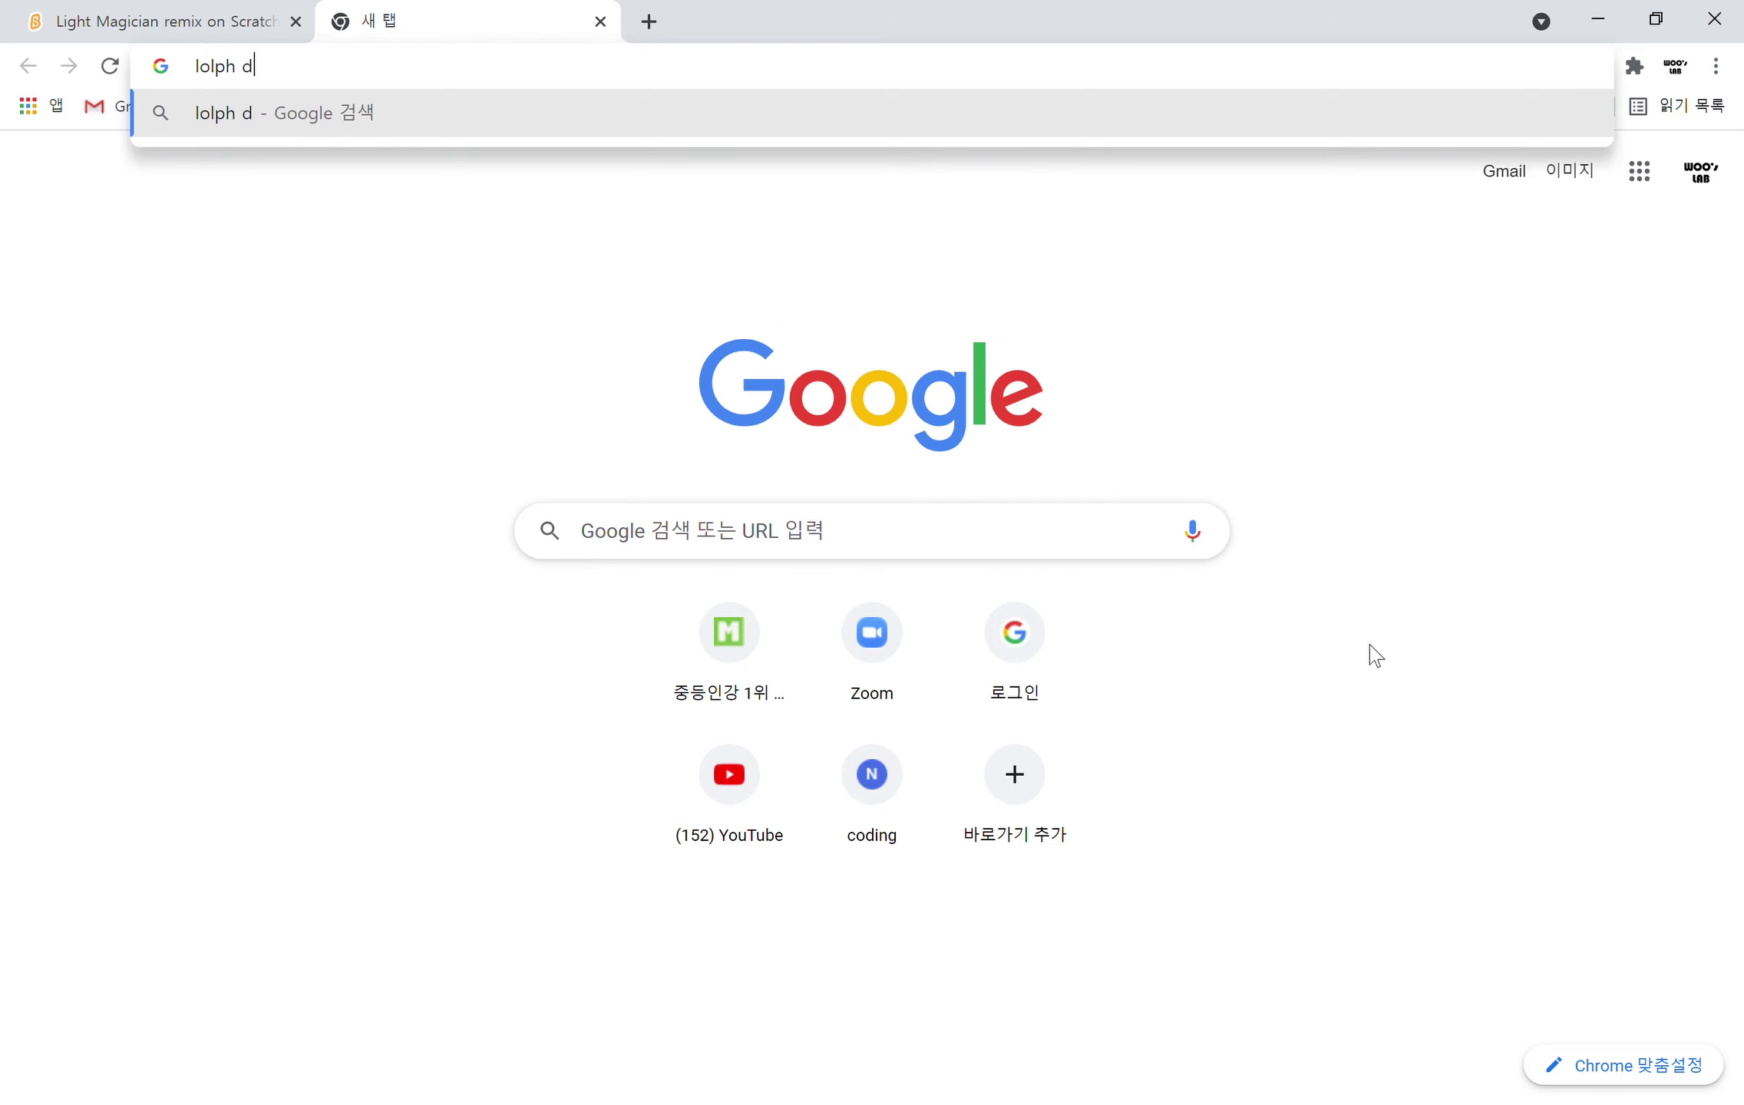
type("undr")
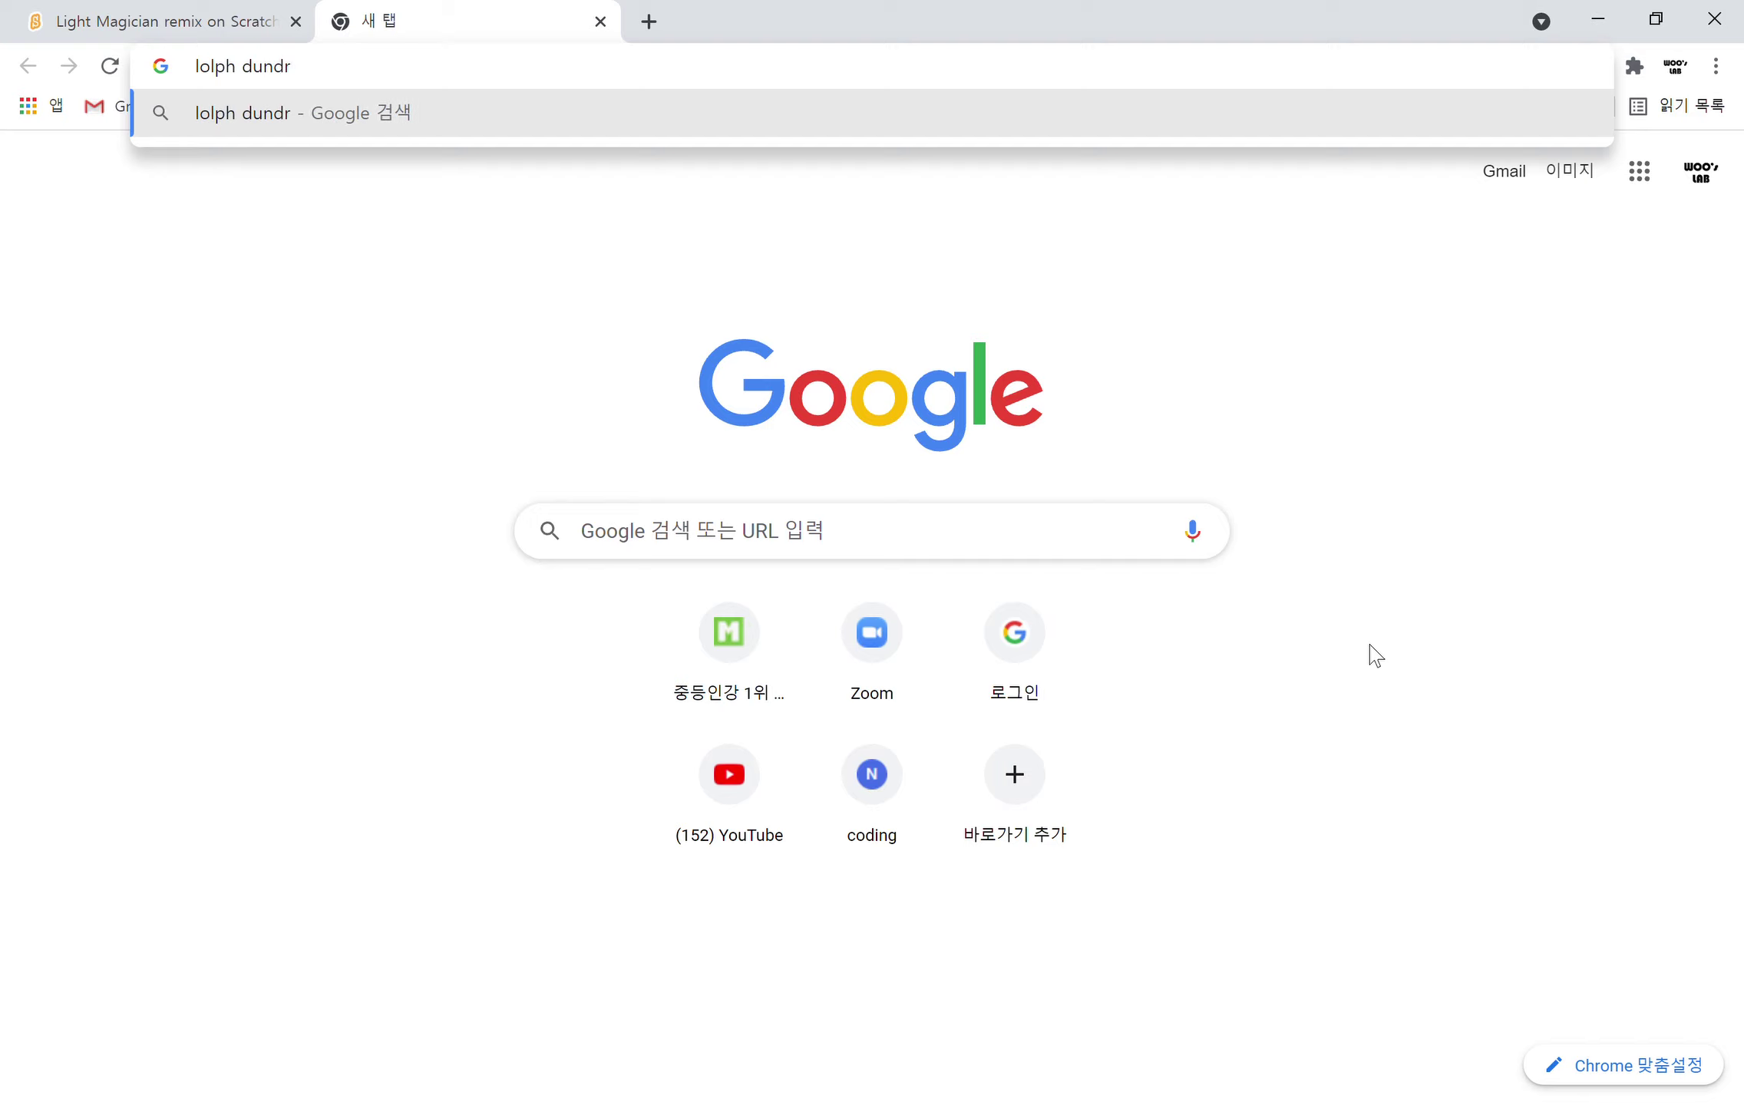
type("gen")
key("Return")
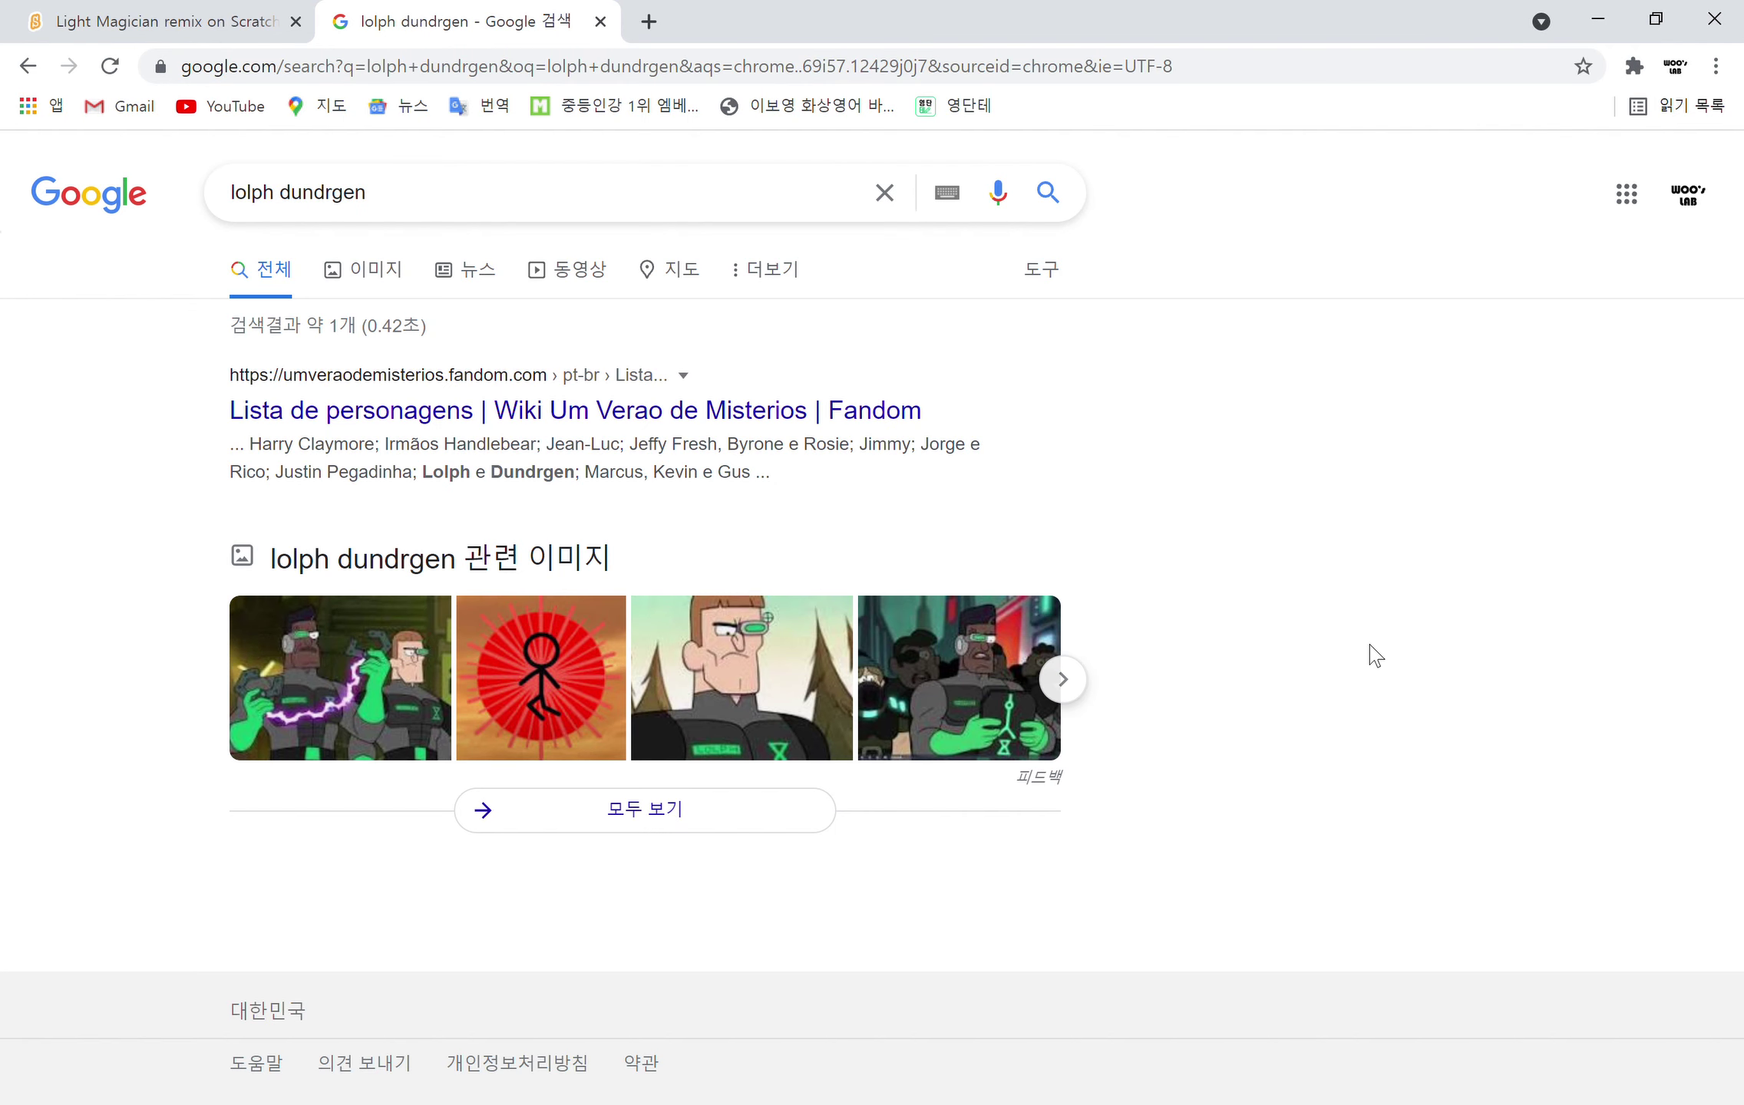
Open the Stickworld Wiki page on Overseer Lolph Dundgren from the red-circle image result and close the search results
left_click(727, 430)
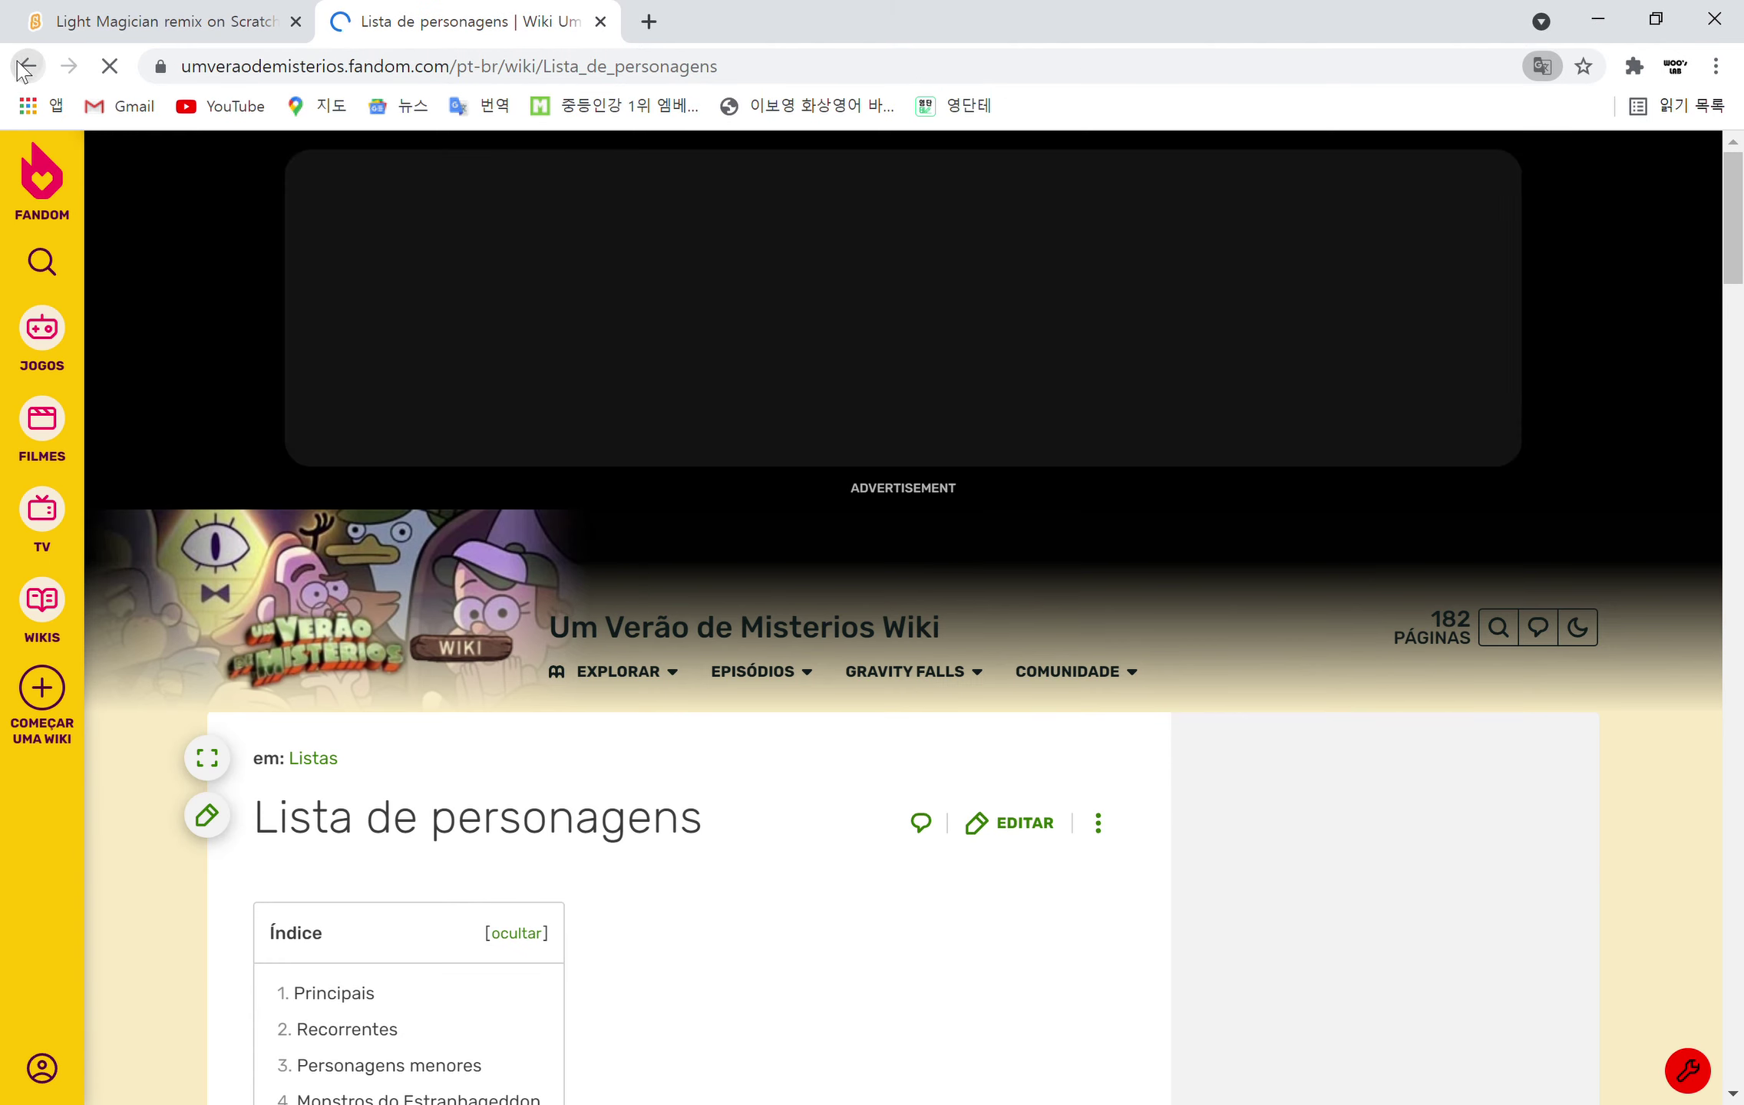
left_click(27, 67)
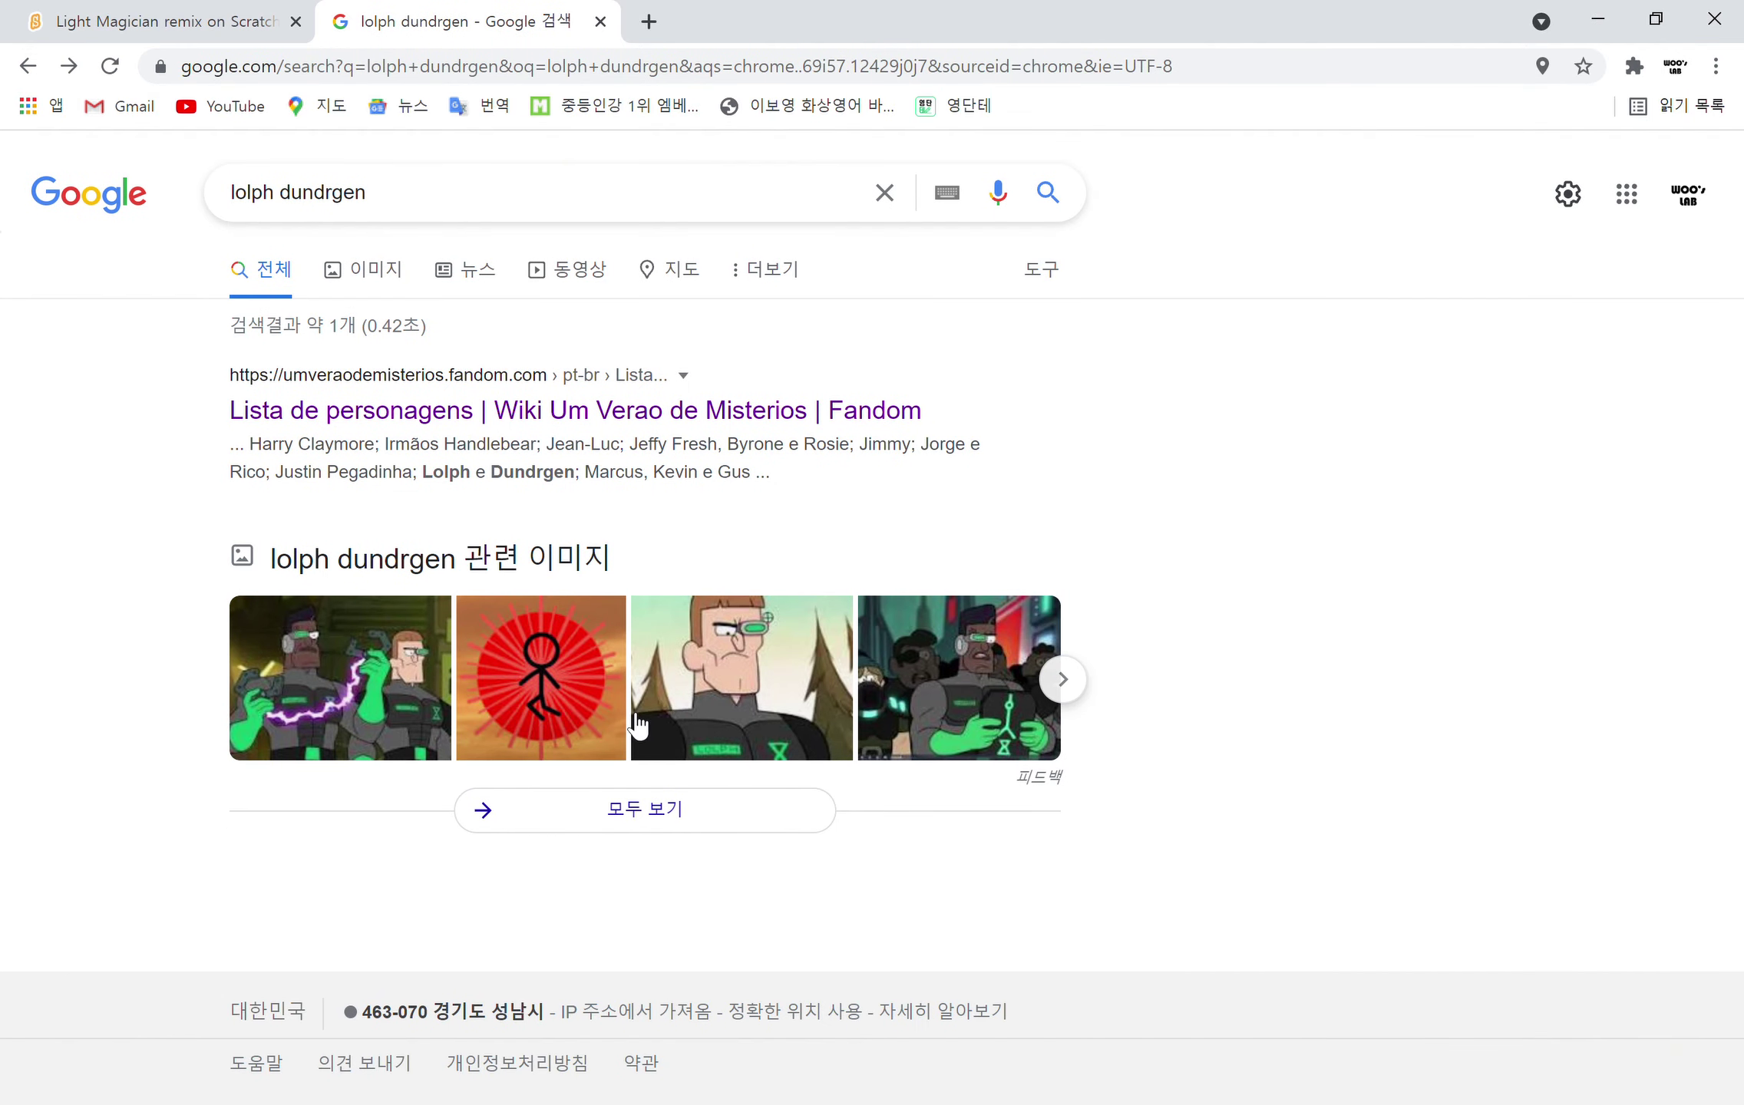
left_click(555, 696)
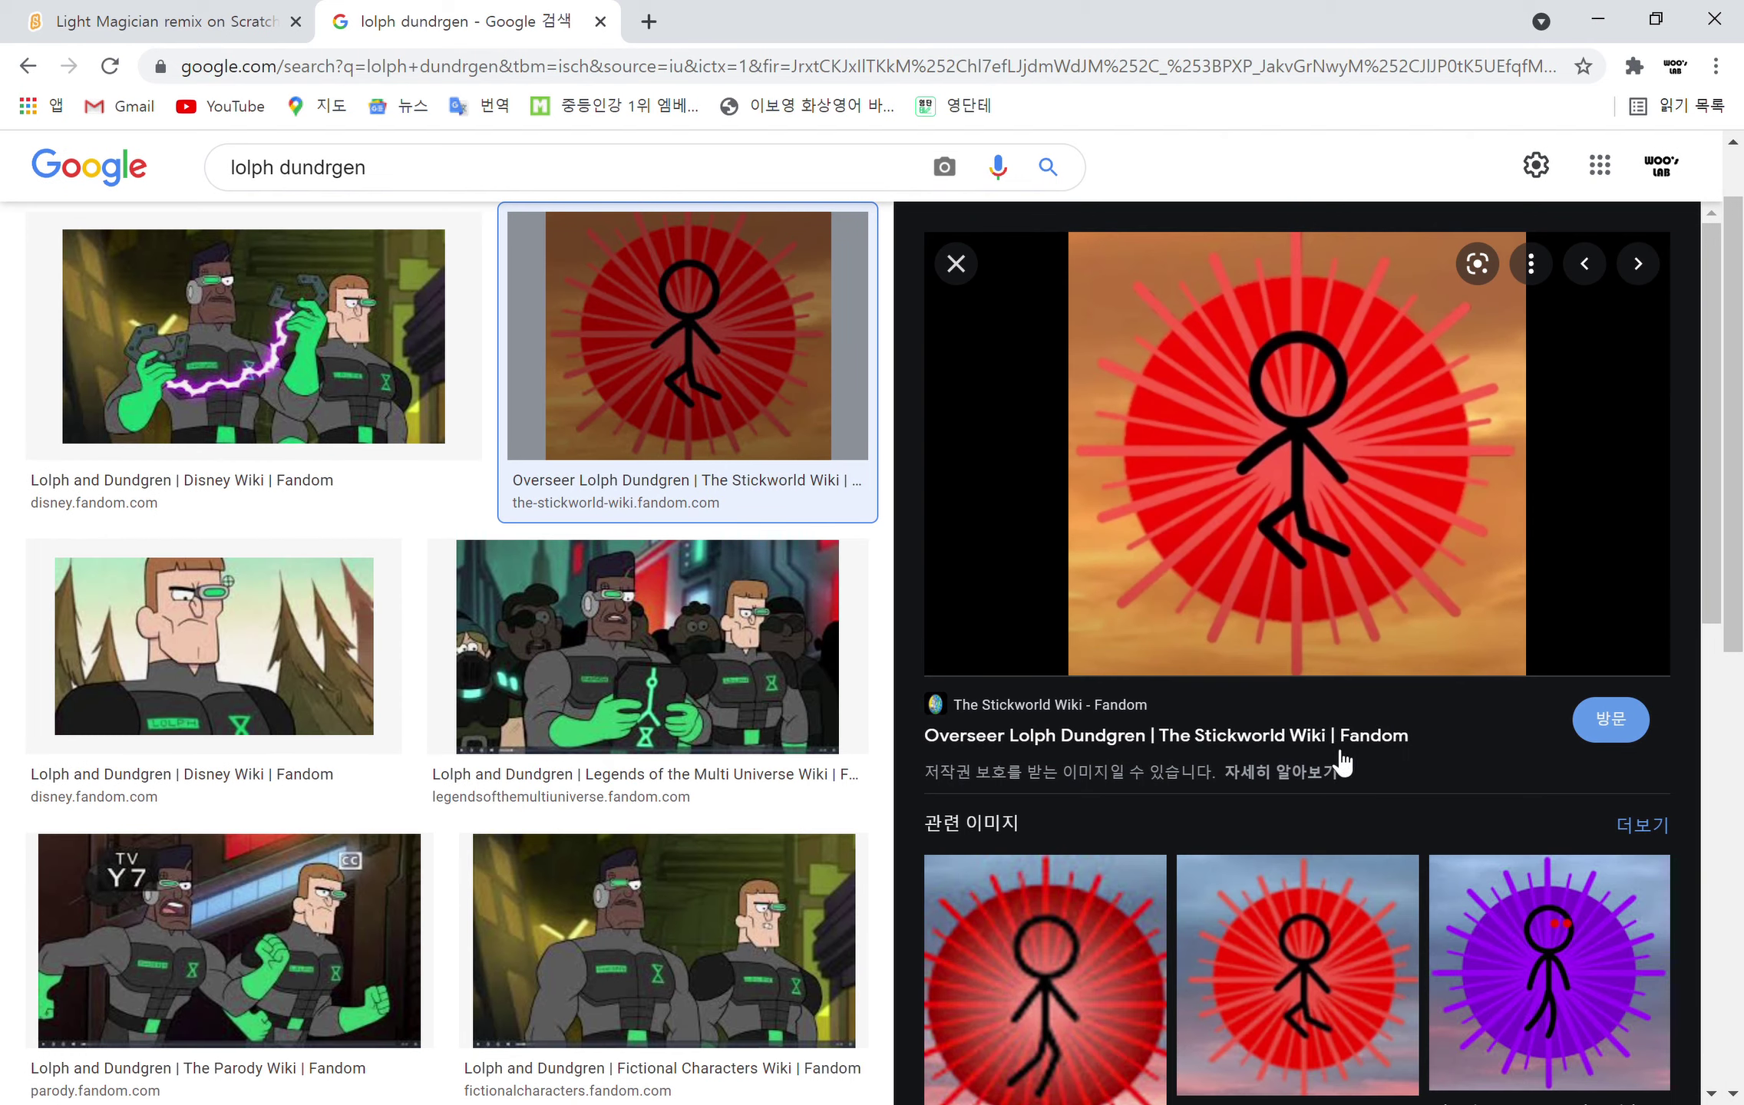
left_click(1325, 741)
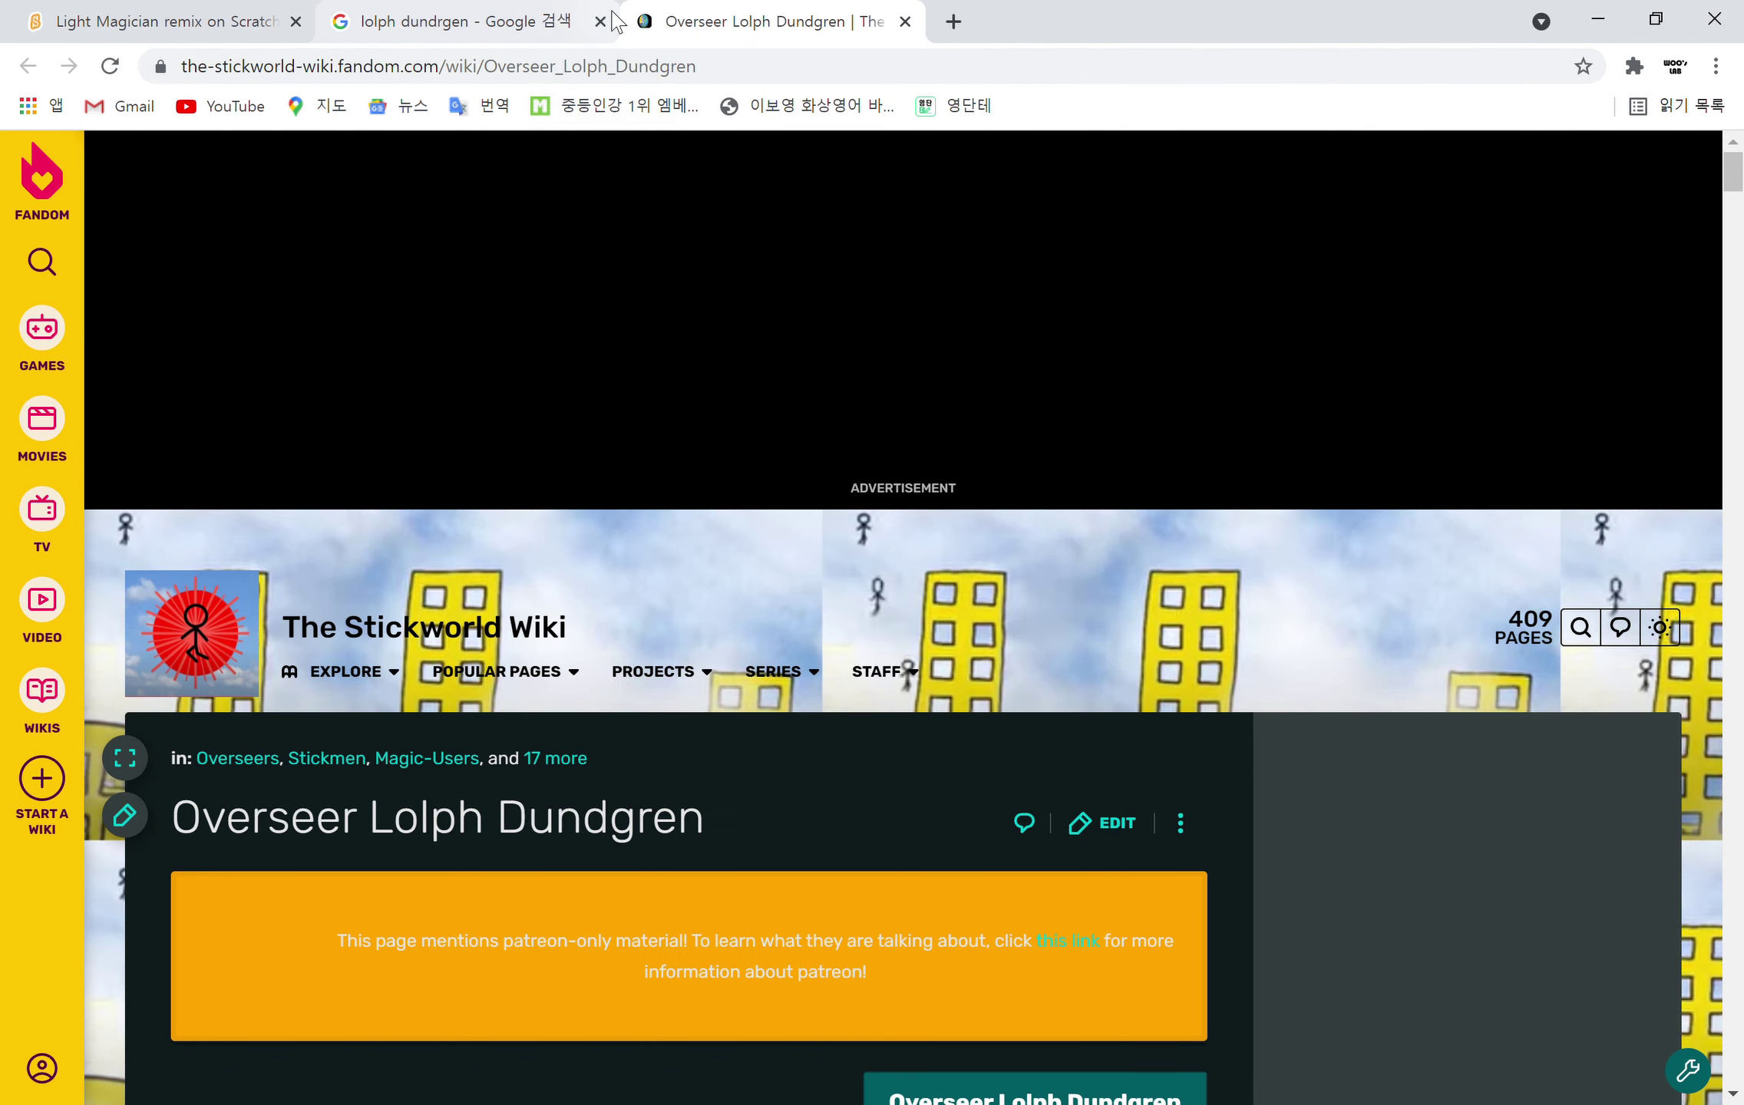
left_click(600, 21)
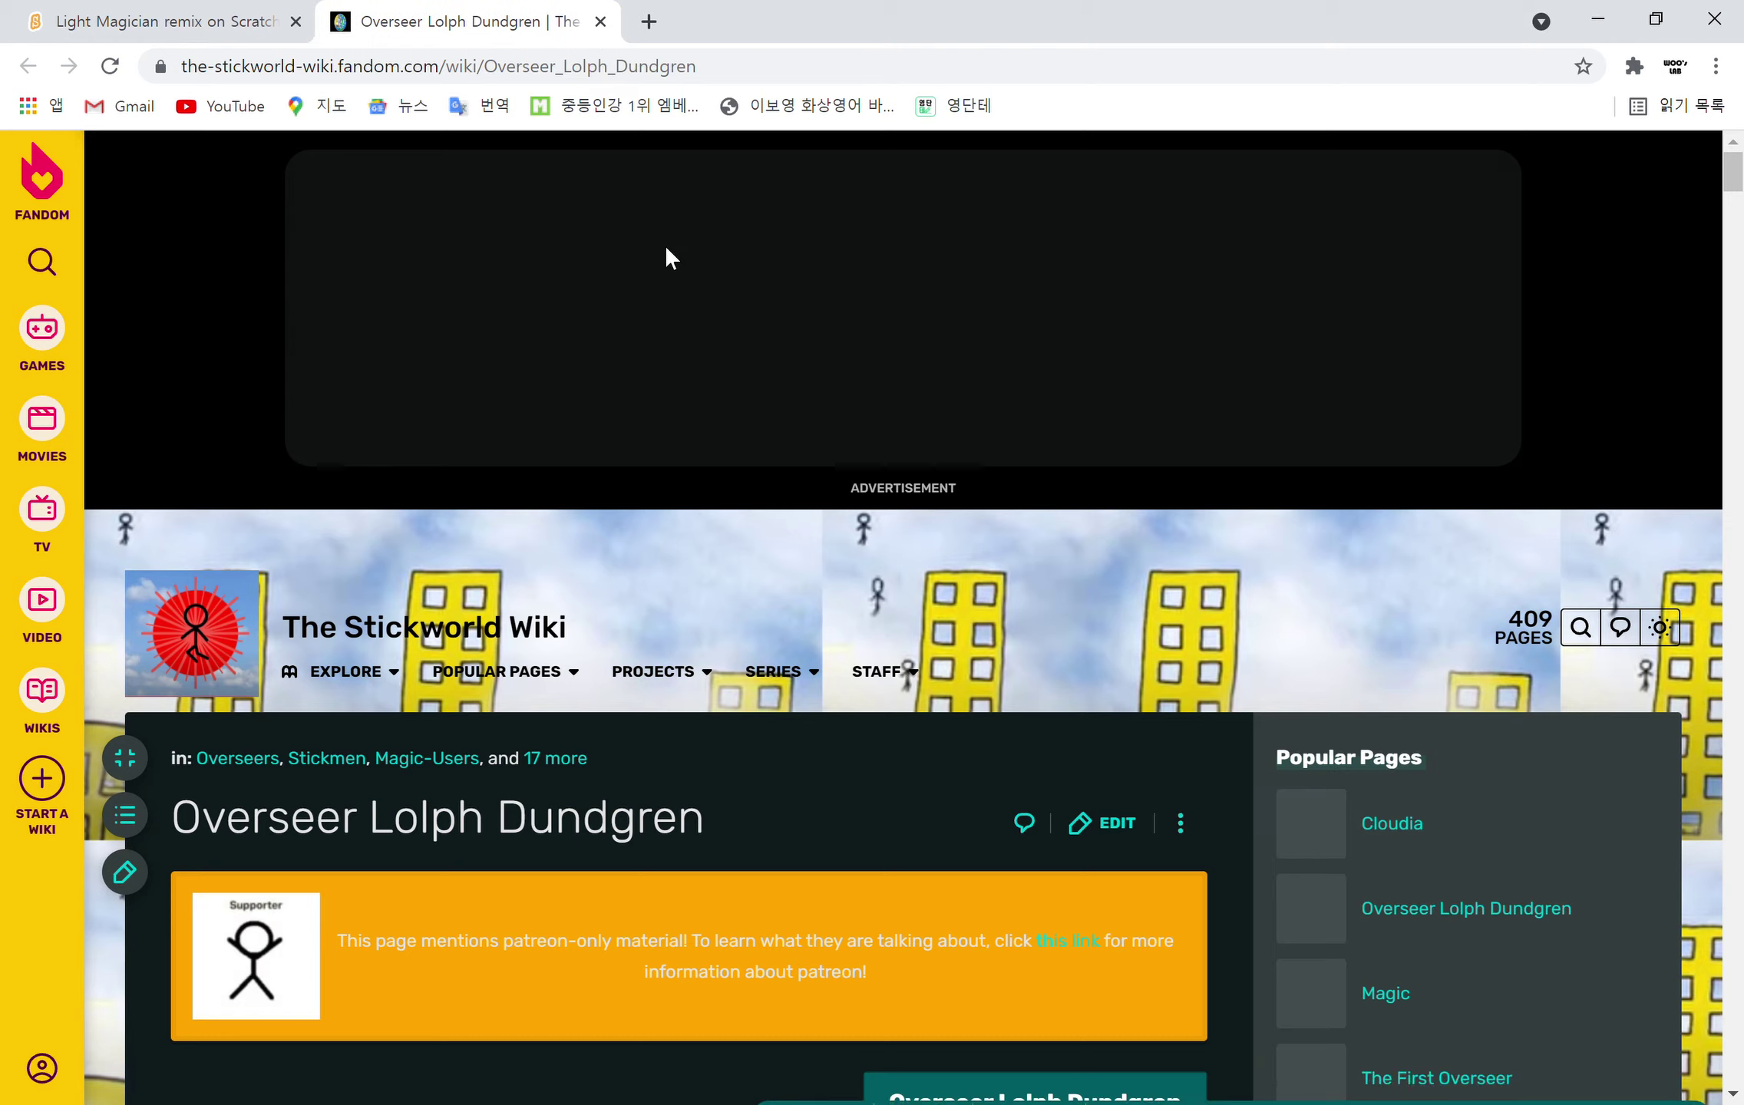
Examine the character's portrait, power levels, abilities, aliases, relatives and the list of episodes on the wiki page
scroll(553, 641, "down", 4)
scroll(550, 629, "down", 4)
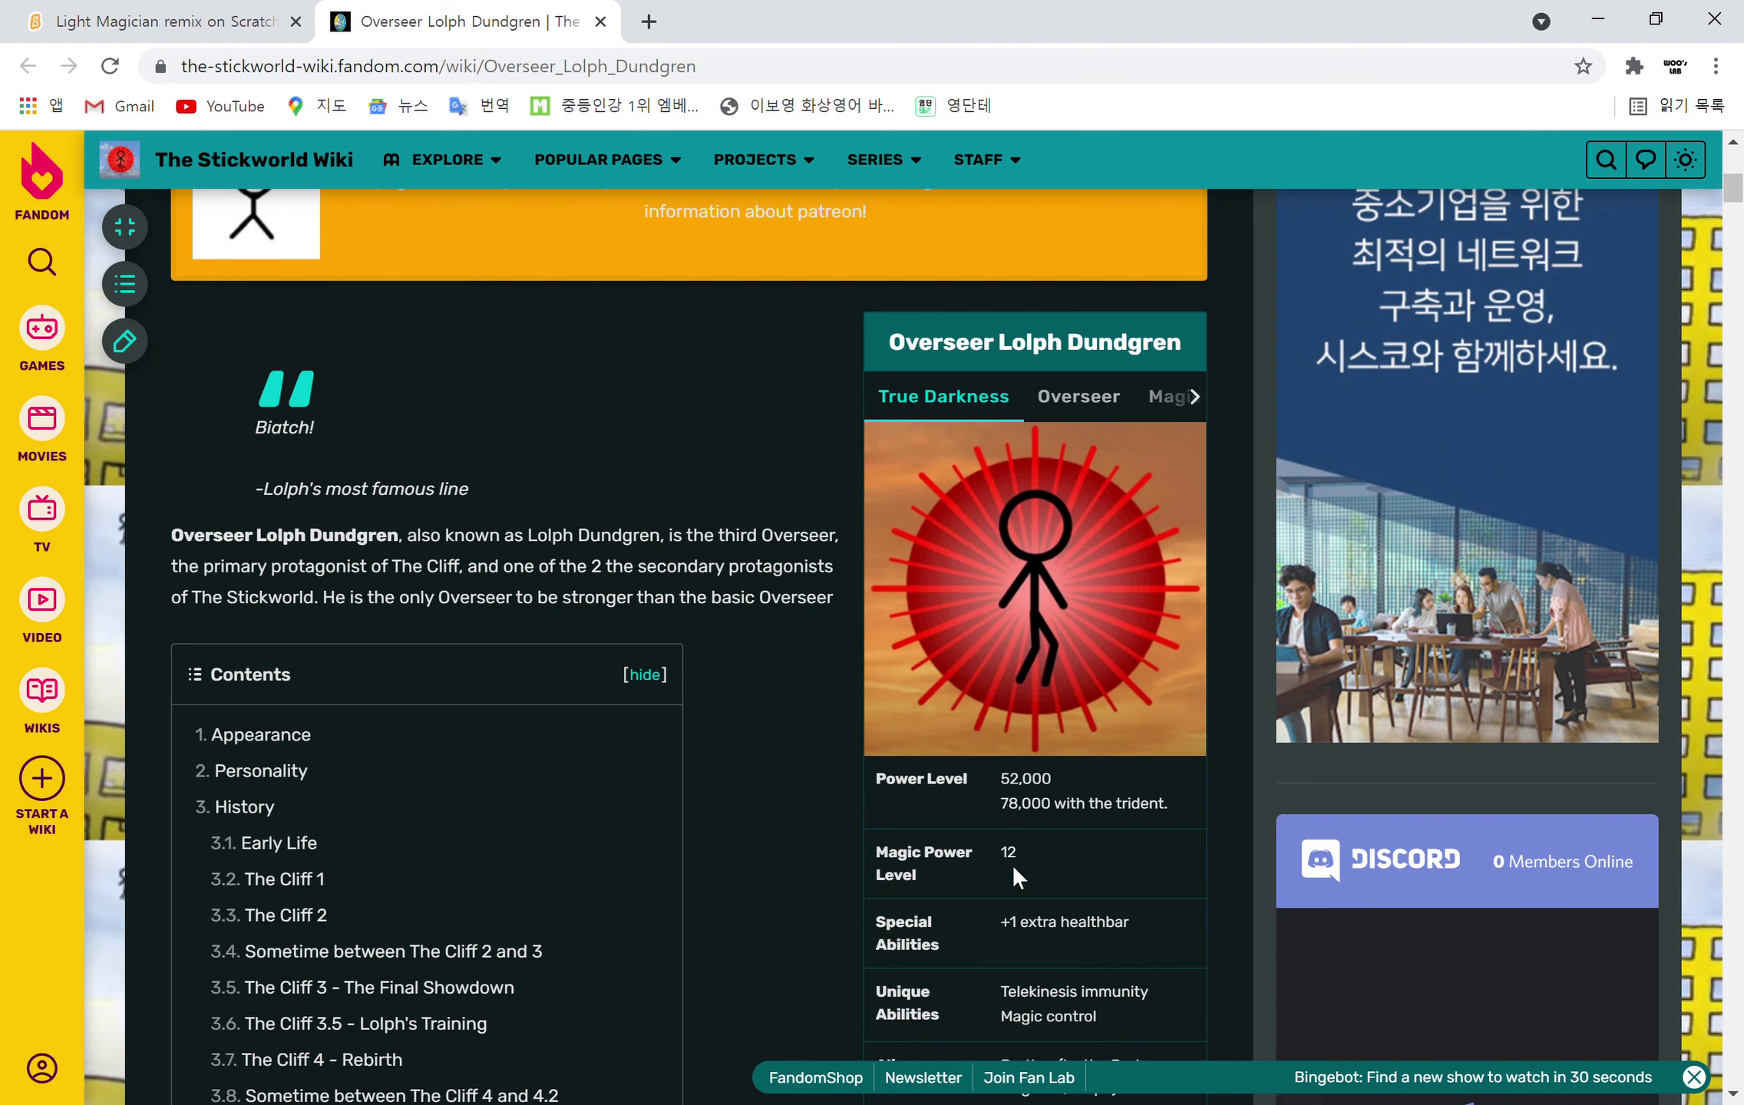
scroll(1002, 869, "down", 3)
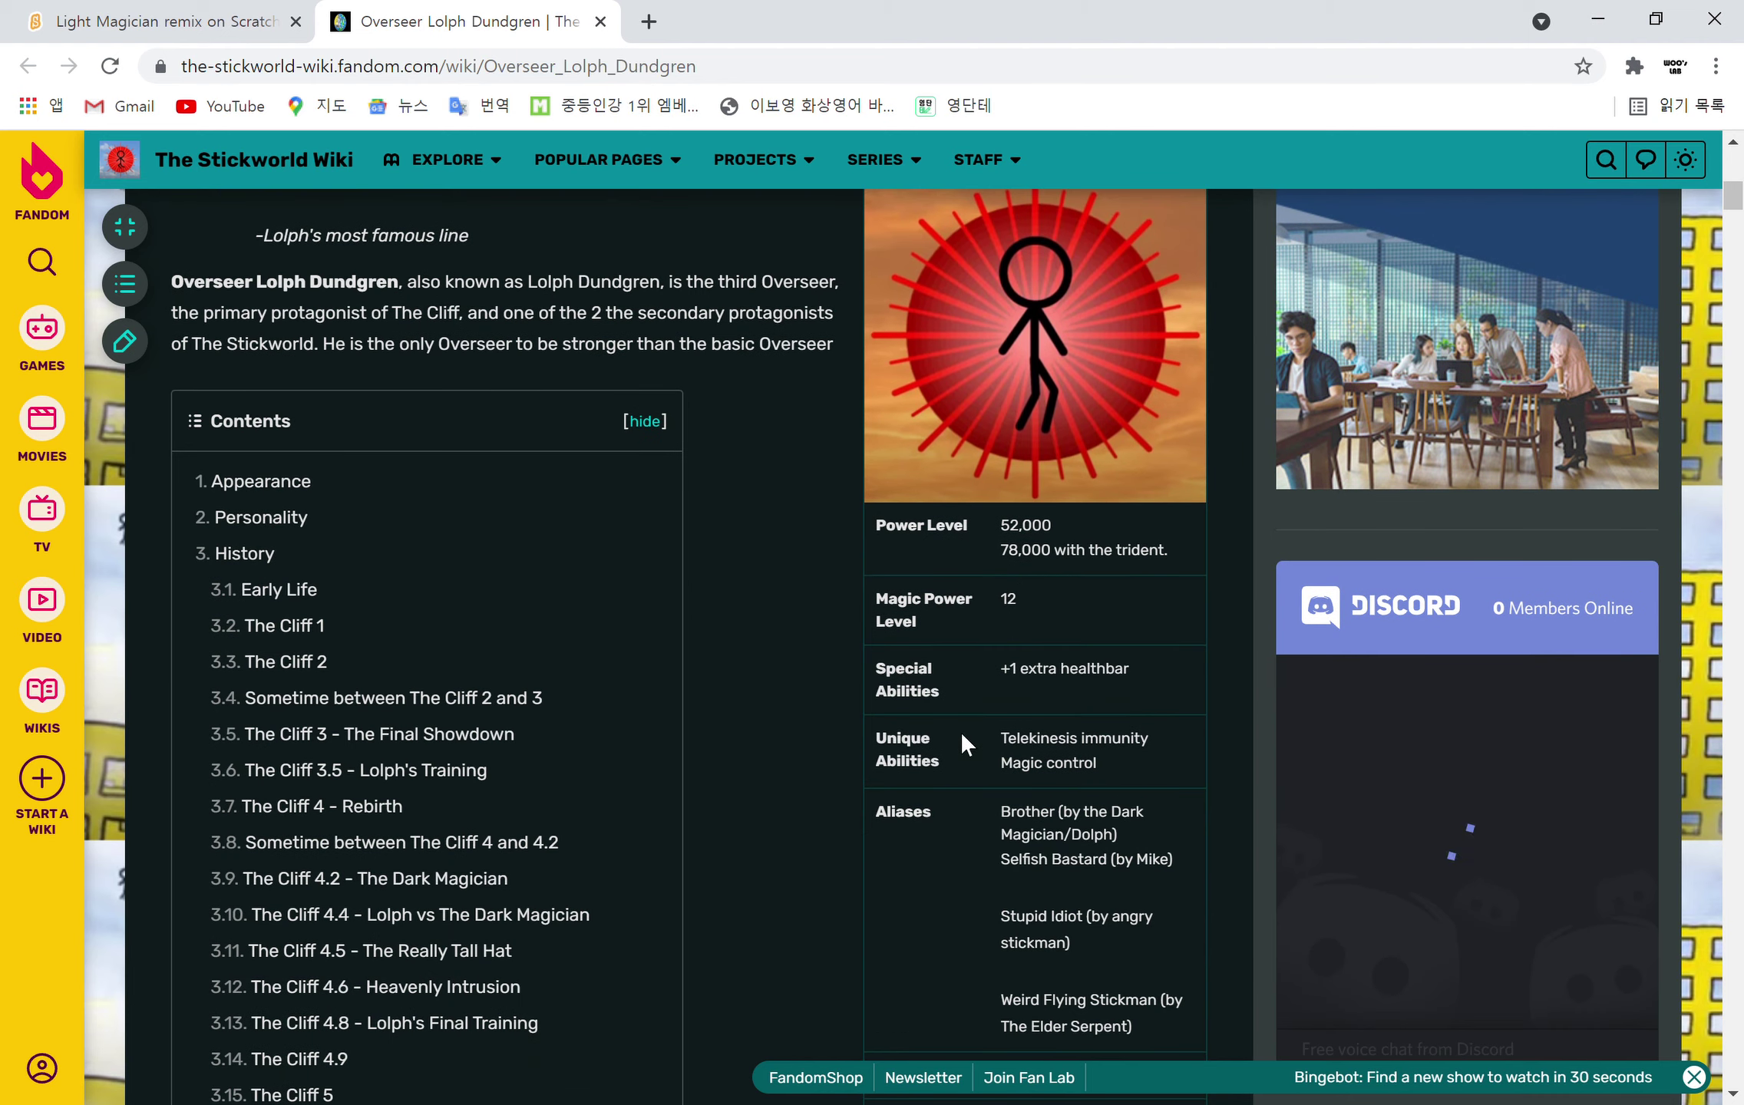
scroll(998, 724, "down", 2)
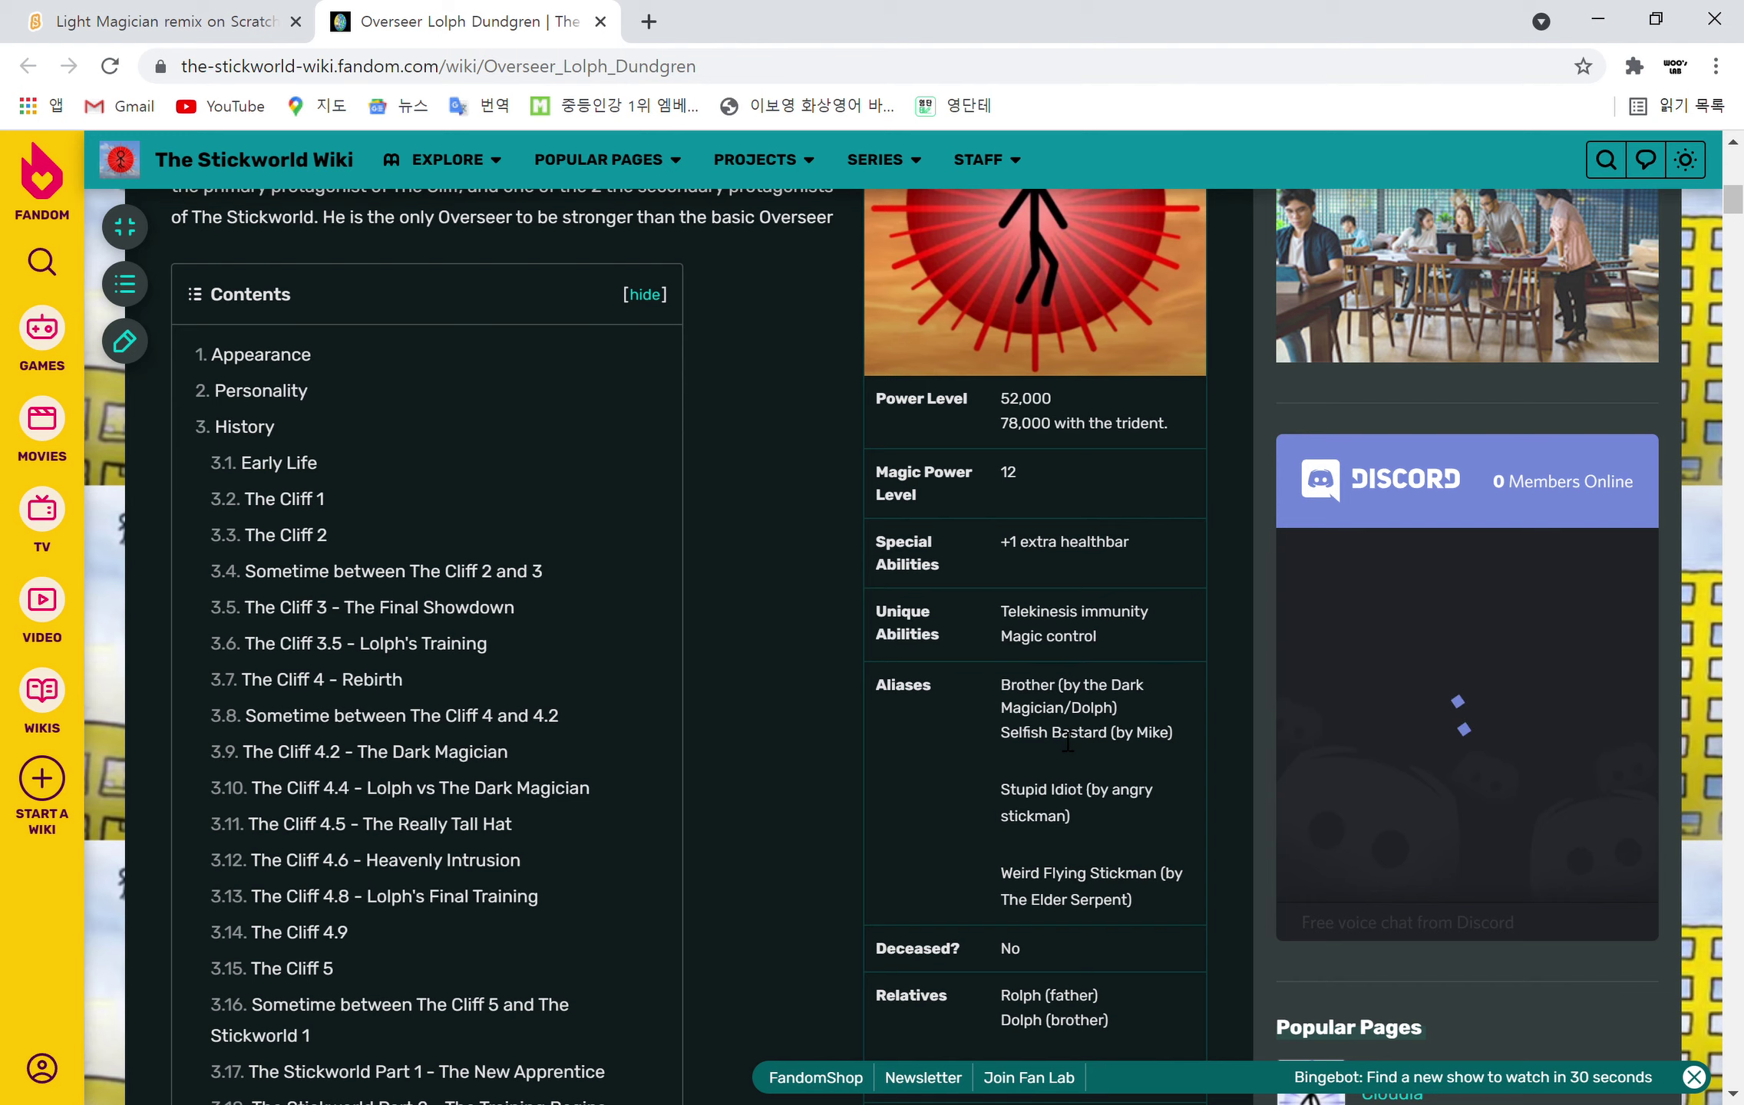
scroll(1068, 756, "down", 5)
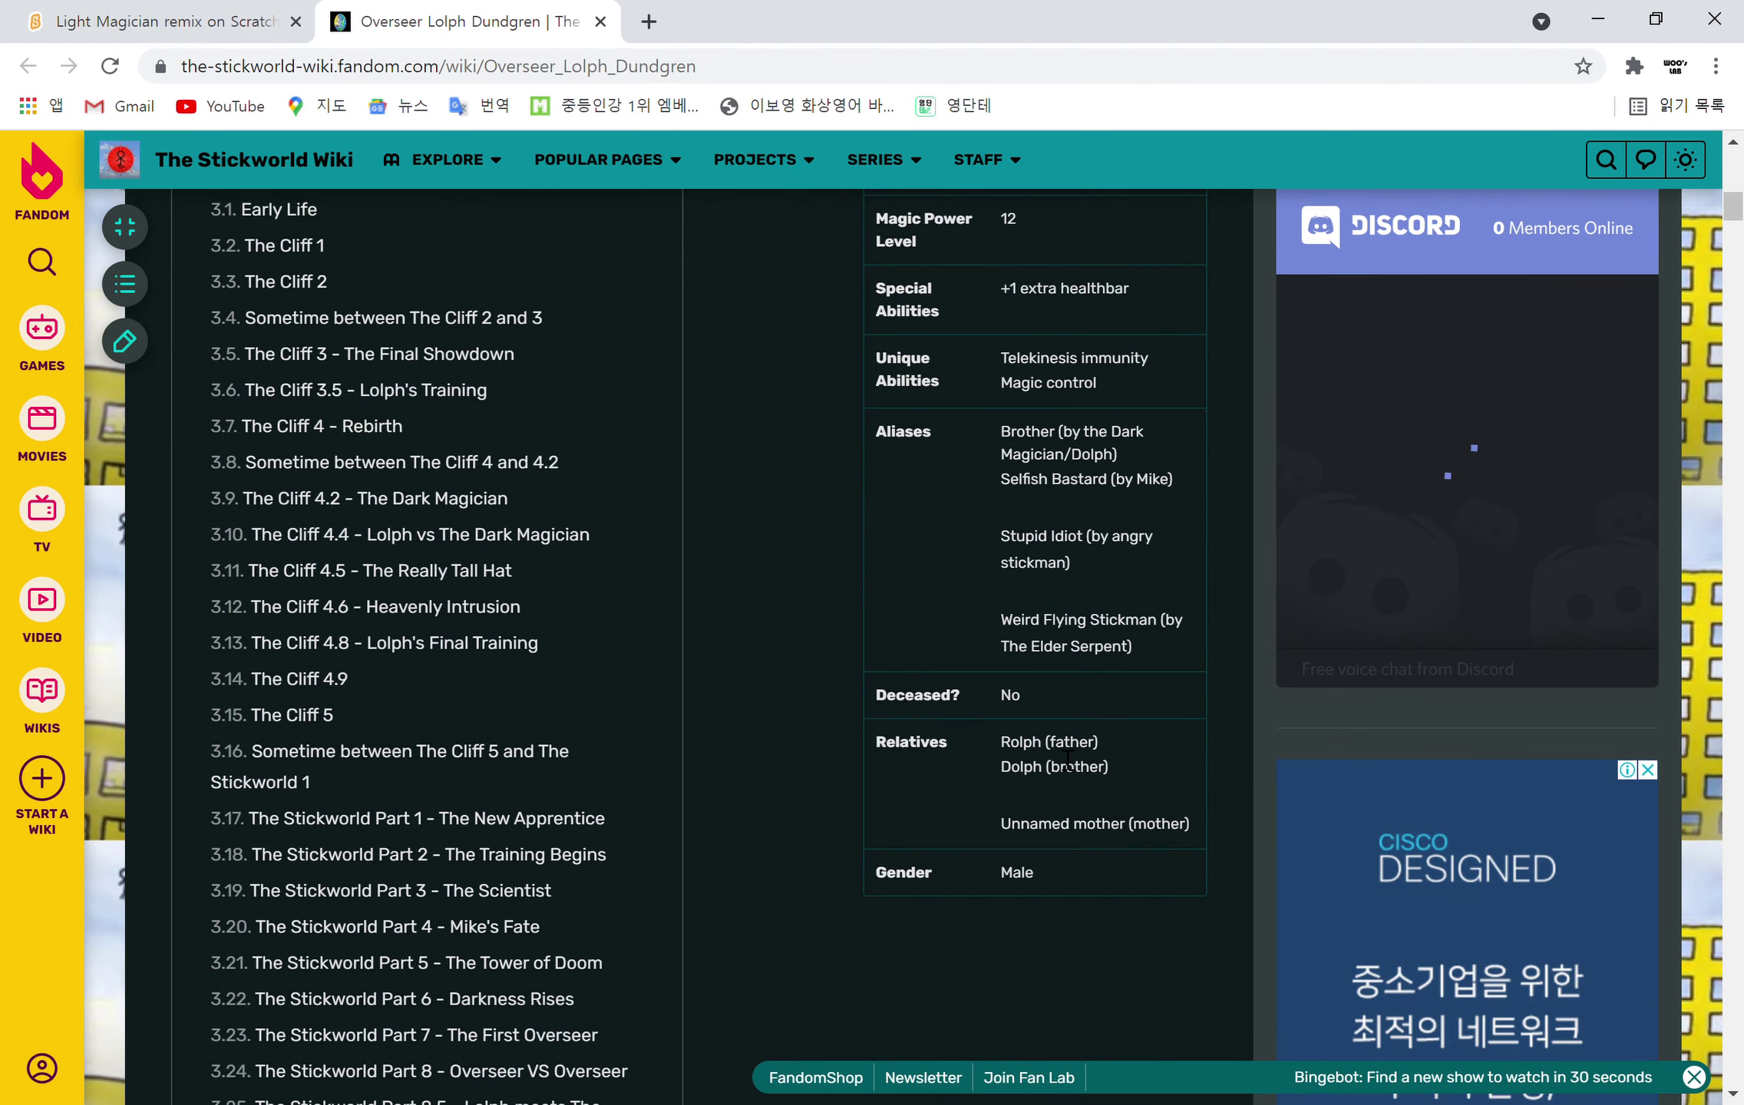
scroll(1068, 759, "down", 9)
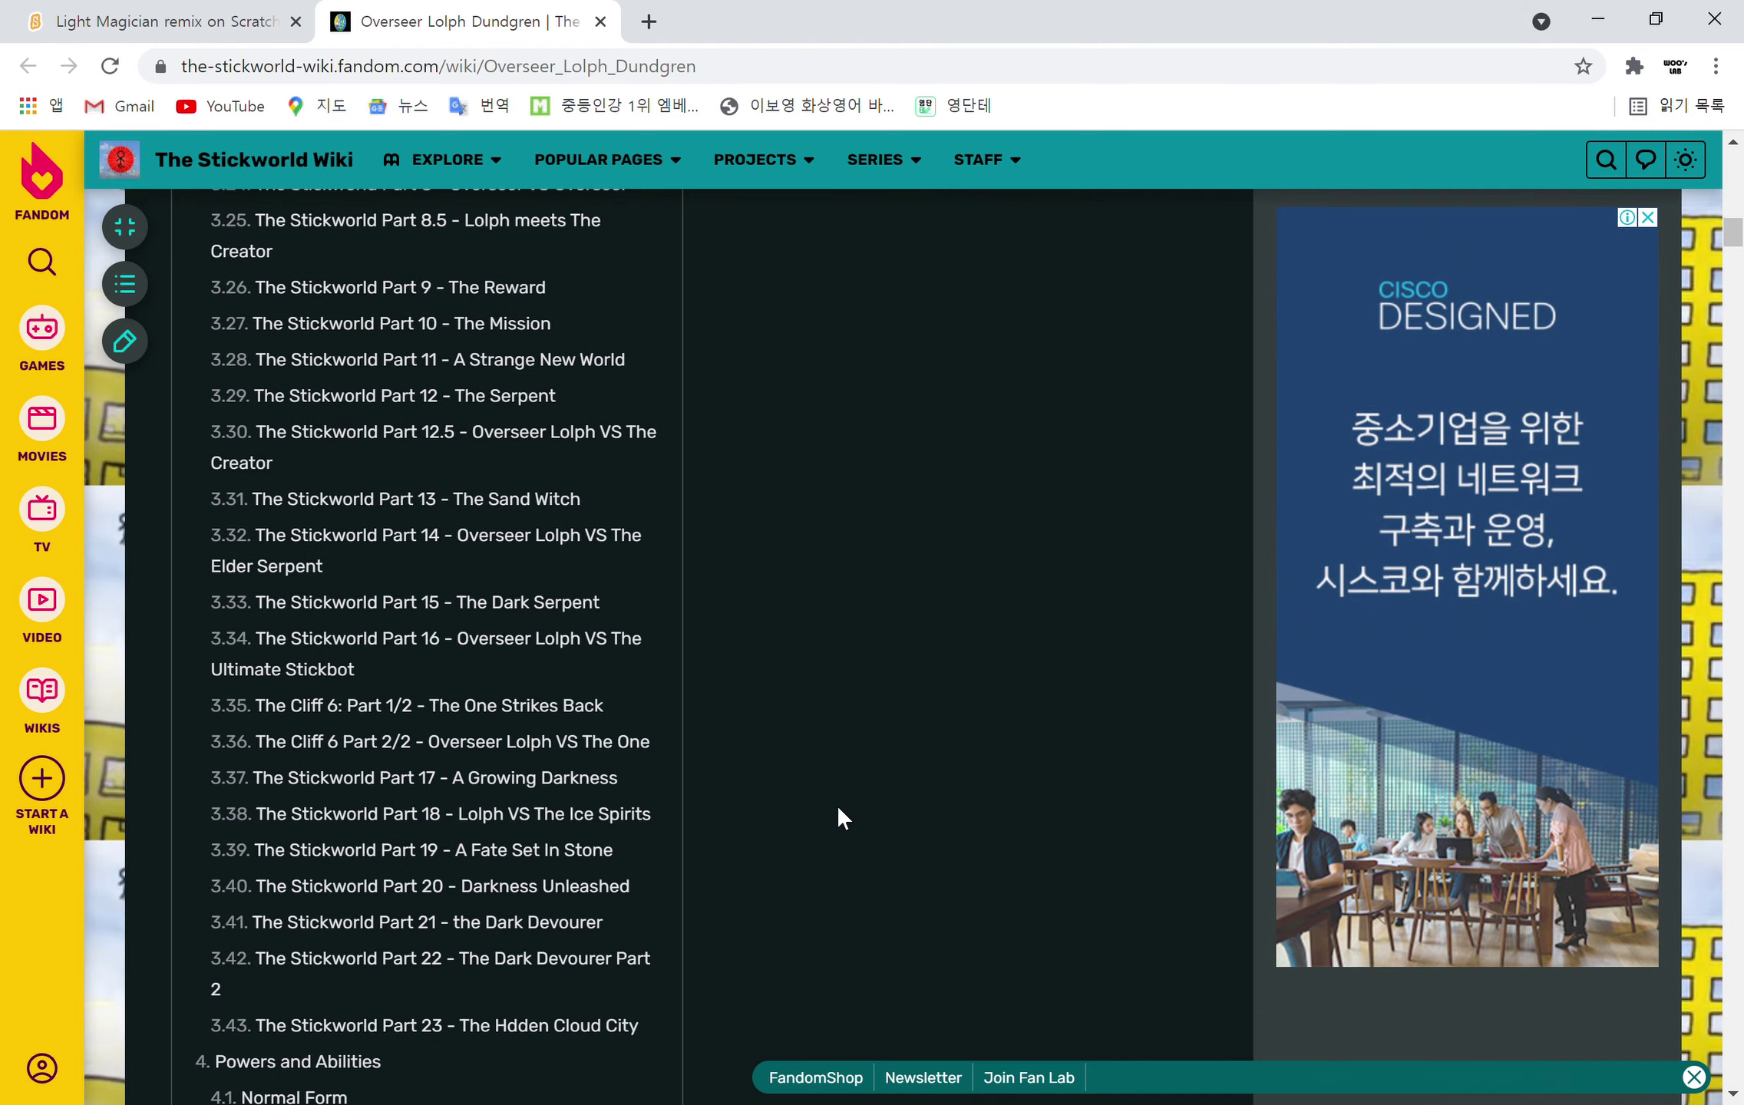
scroll(838, 808, "down", 3)
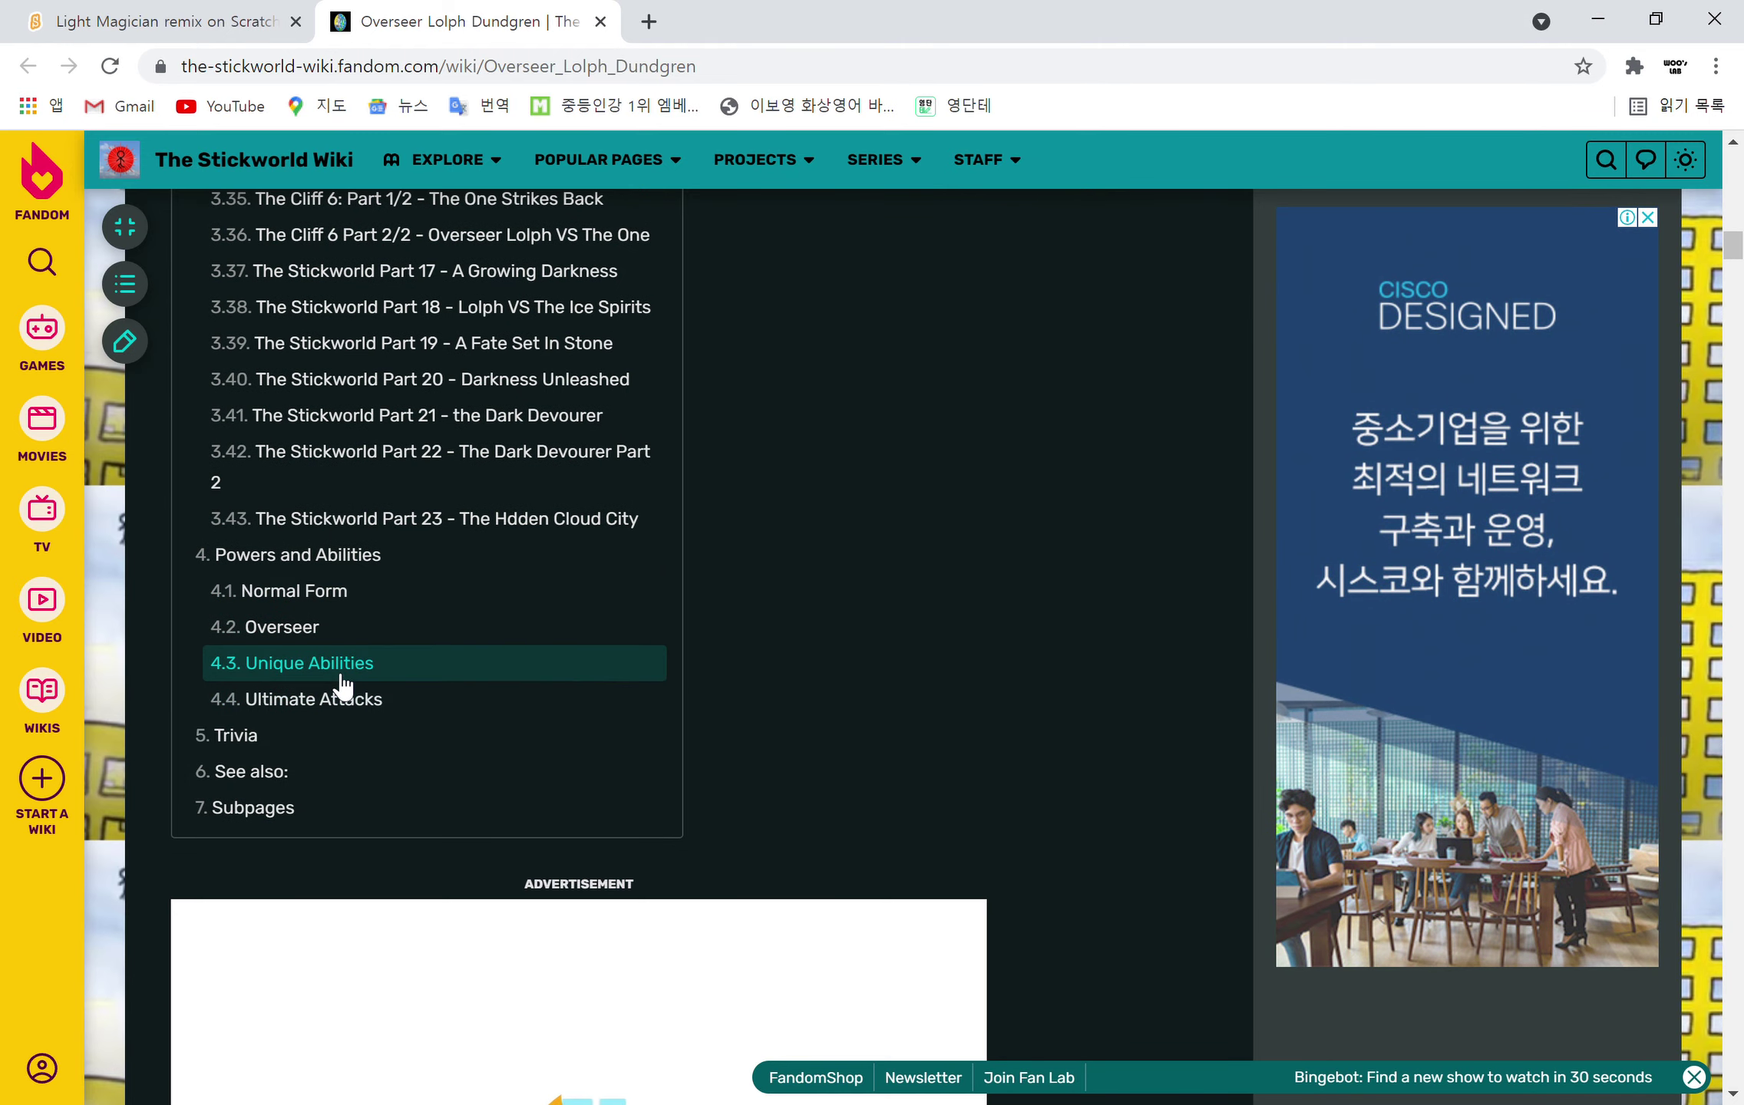
scroll(343, 685, "up", 10)
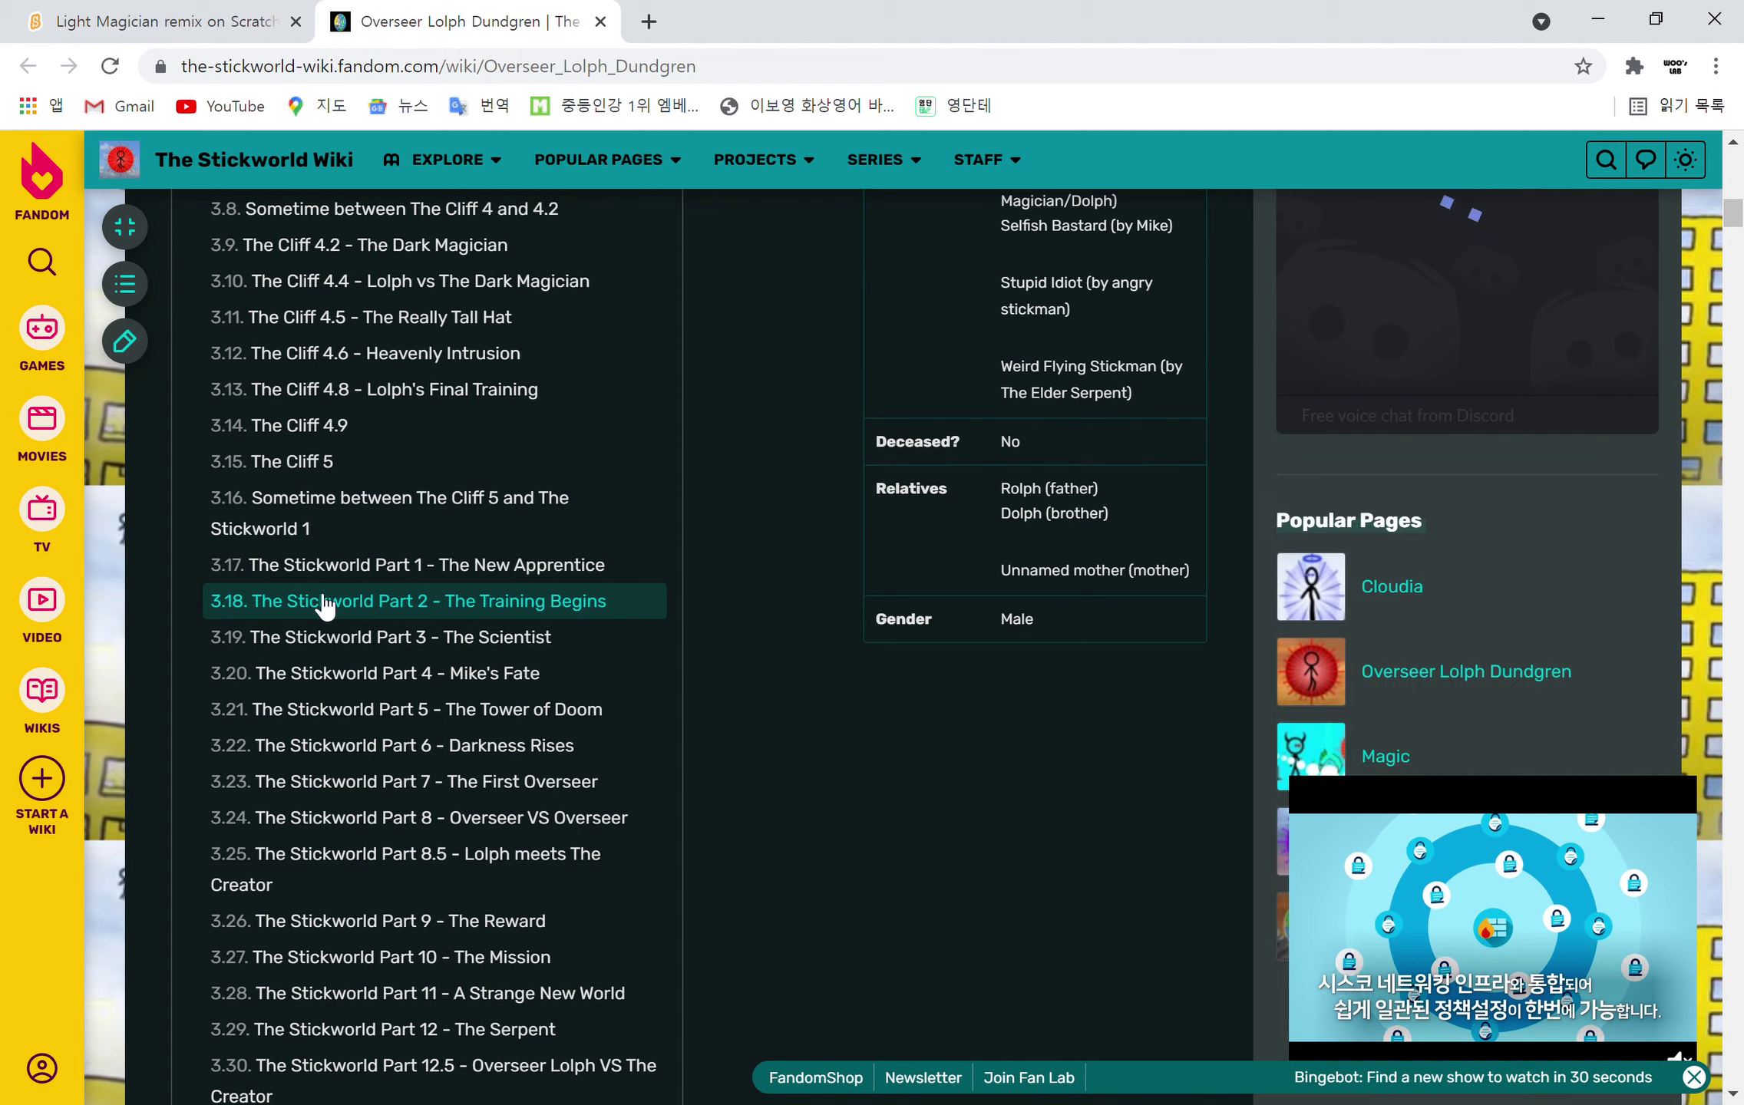
scroll(806, 535, "down", 2)
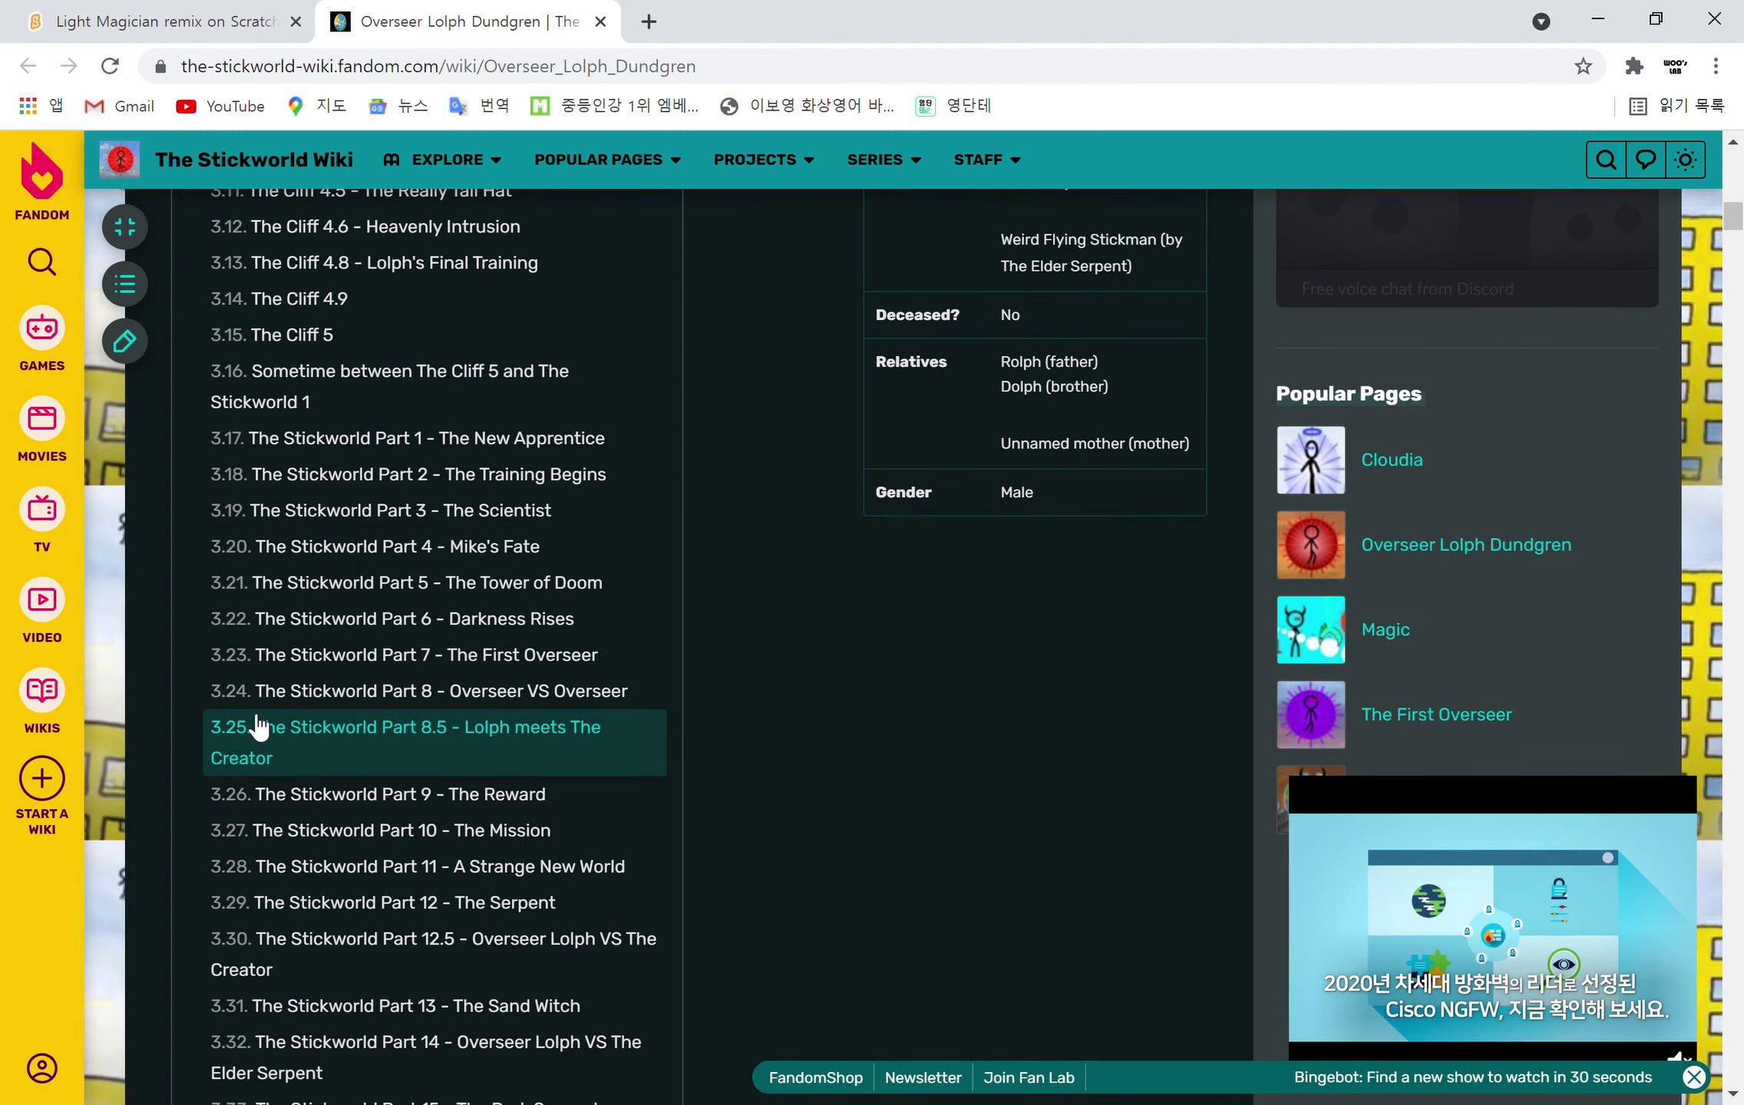
scroll(220, 1017, "down", 6)
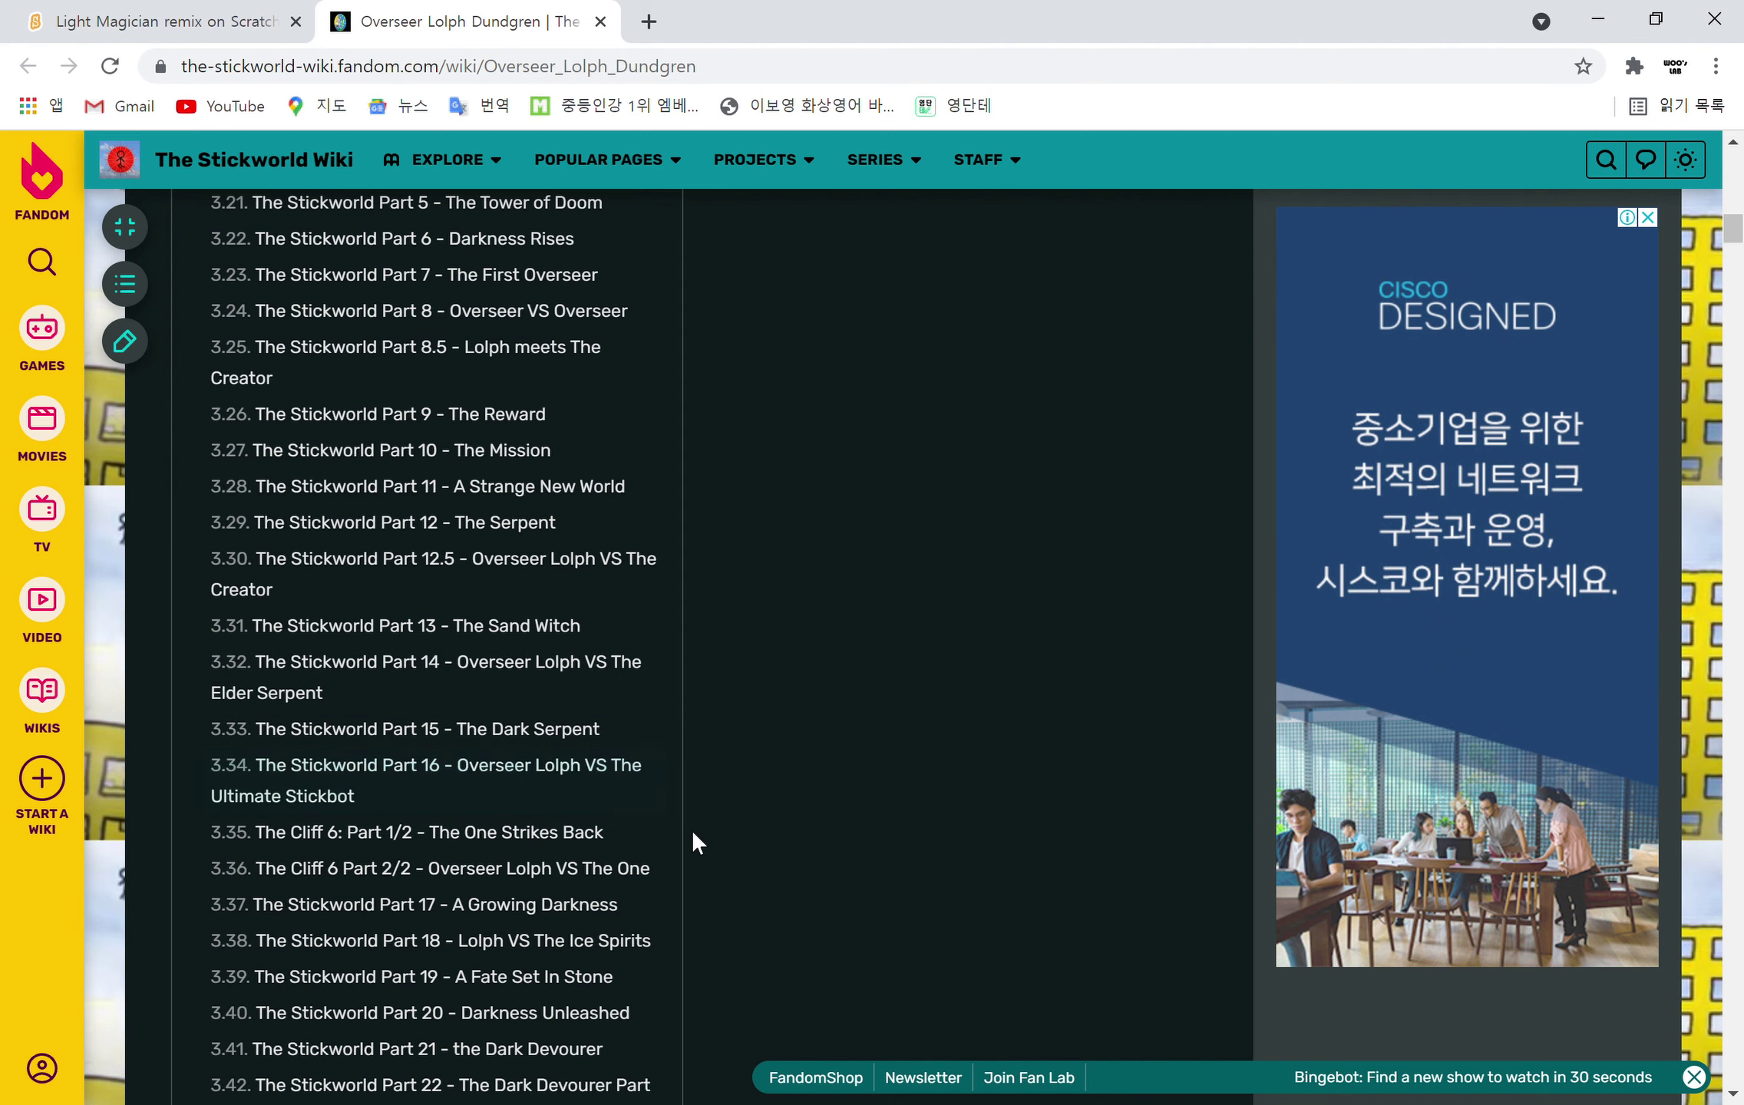
scroll(693, 841, "down", 2)
scroll(585, 833, "down", 4)
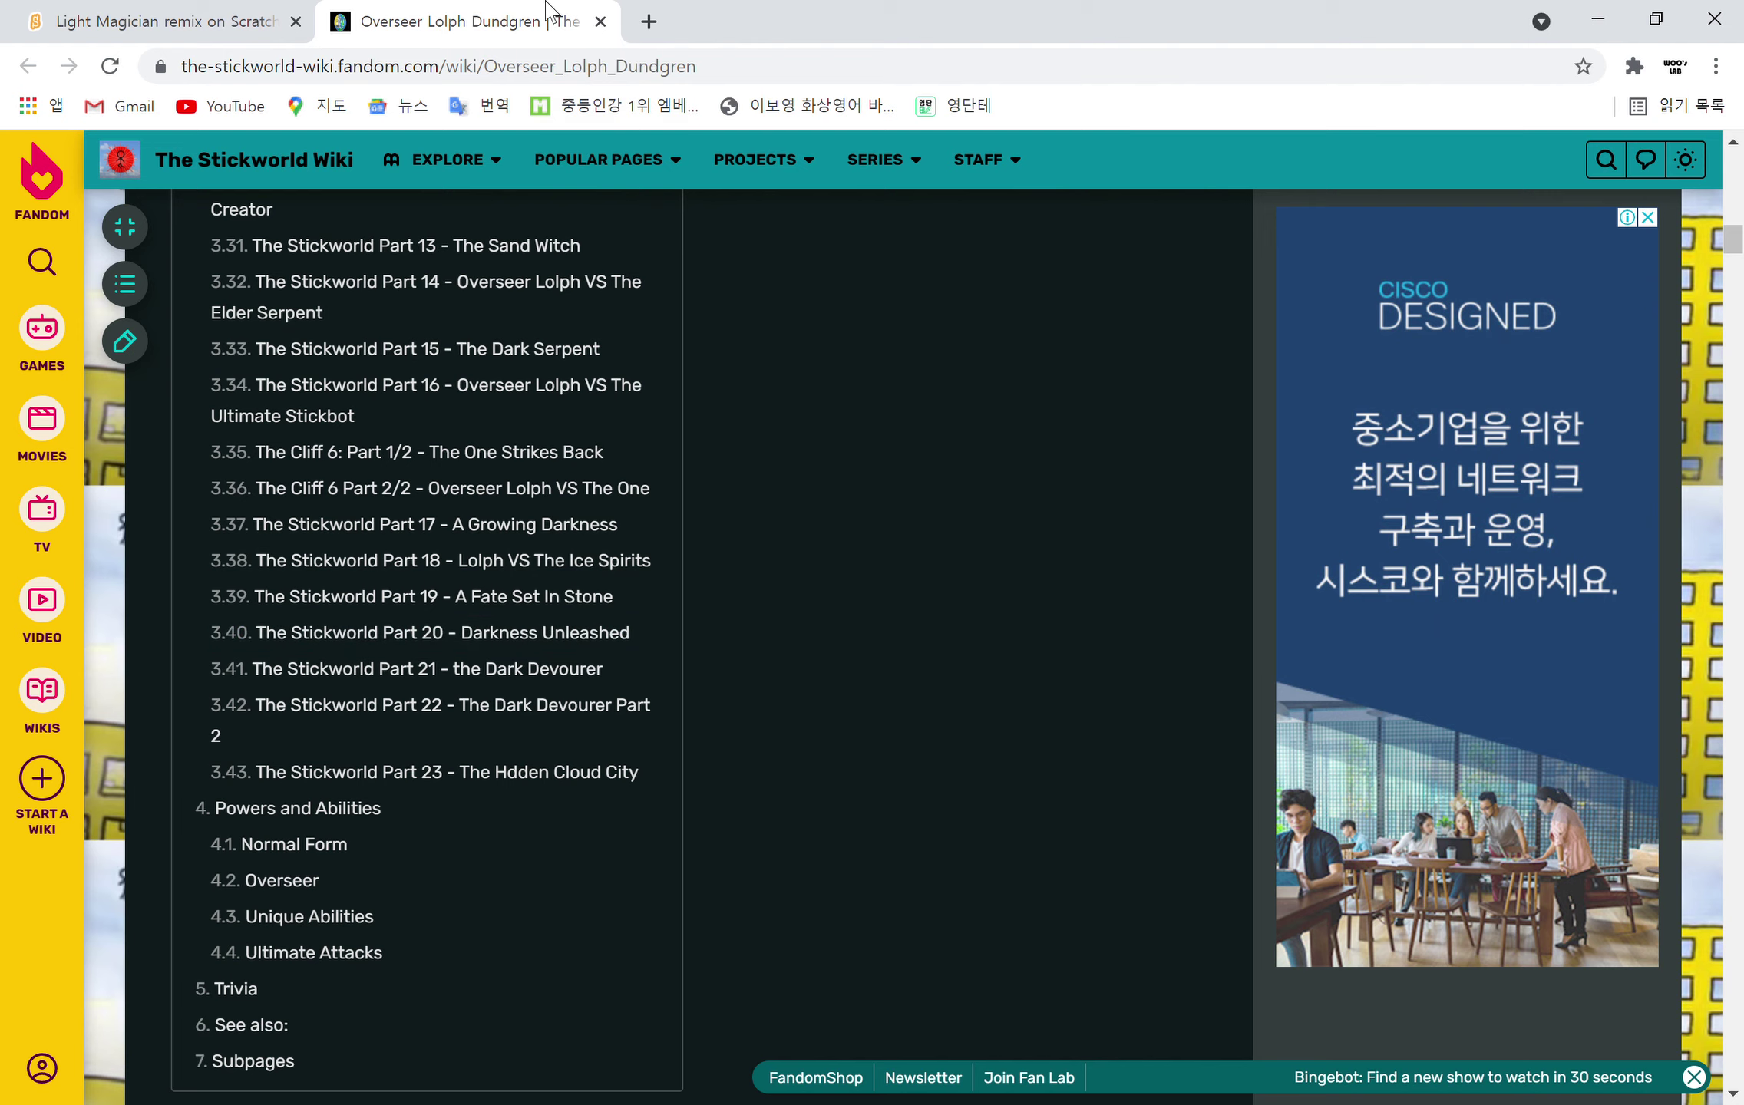
scroll(907, 571, "up", 20)
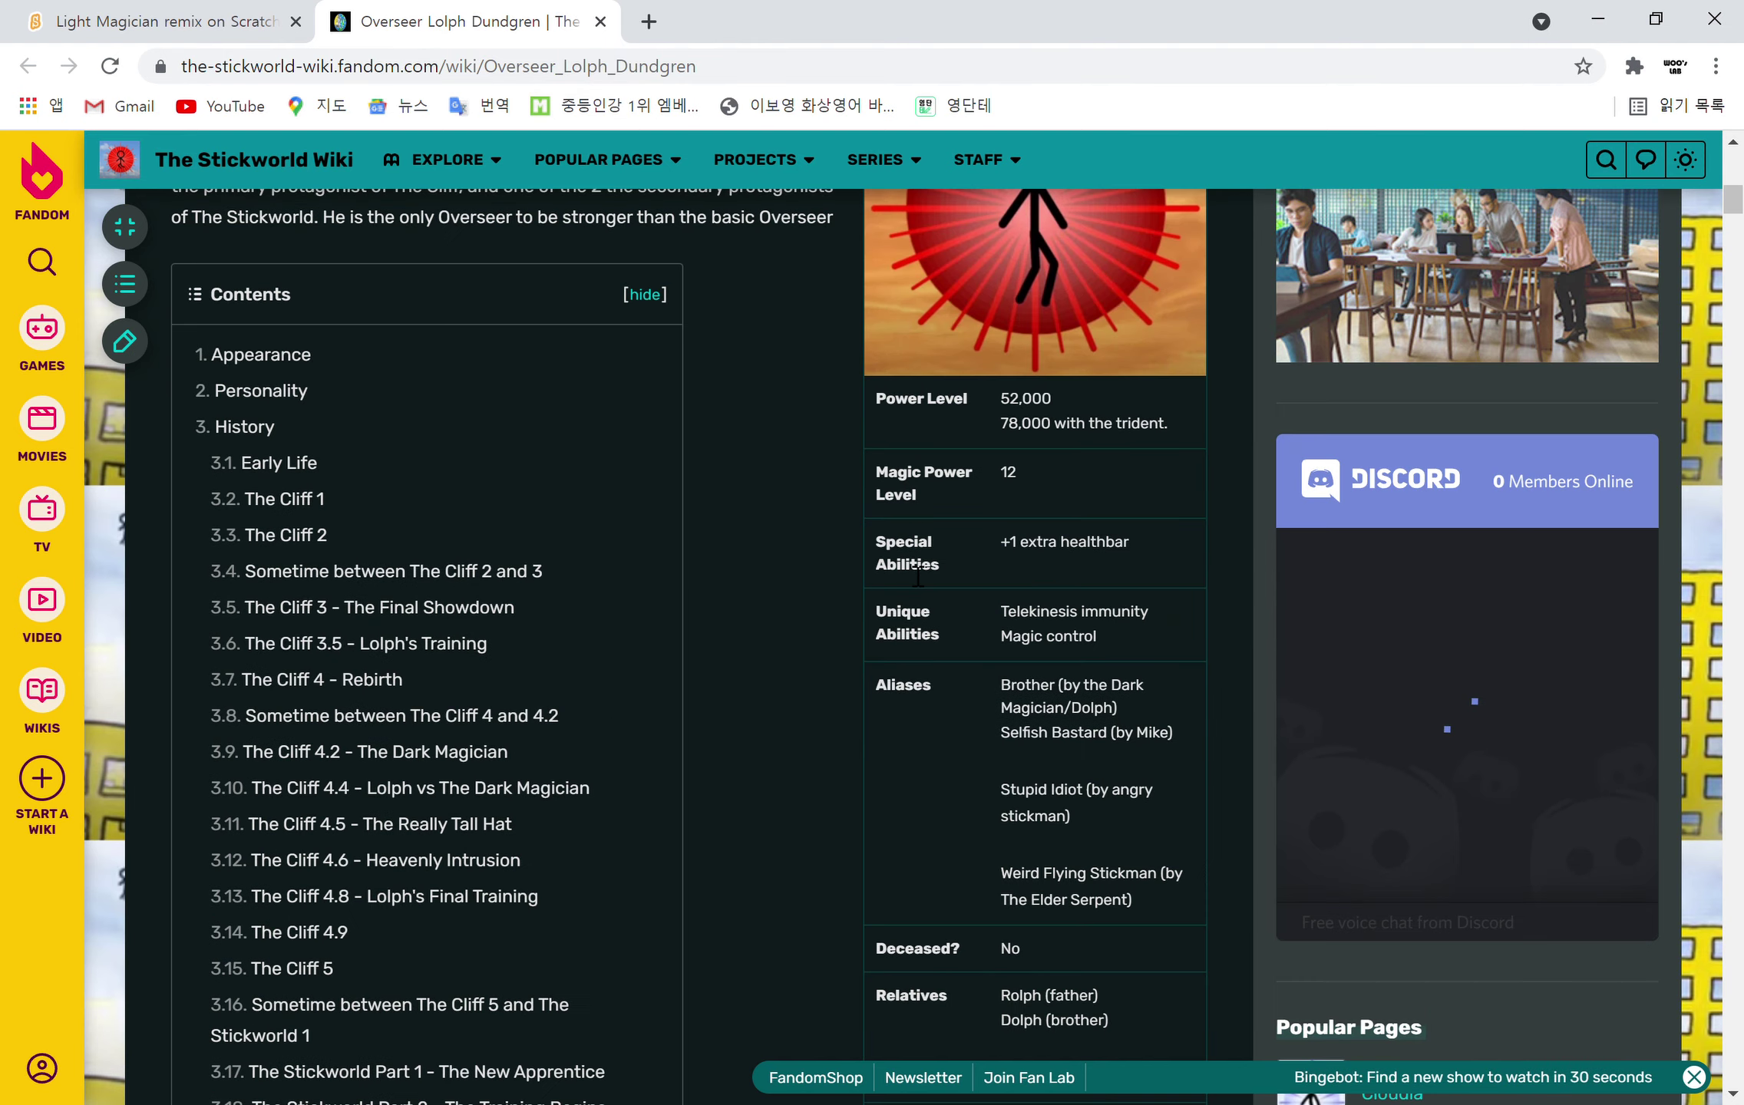
scroll(917, 575, "up", 6)
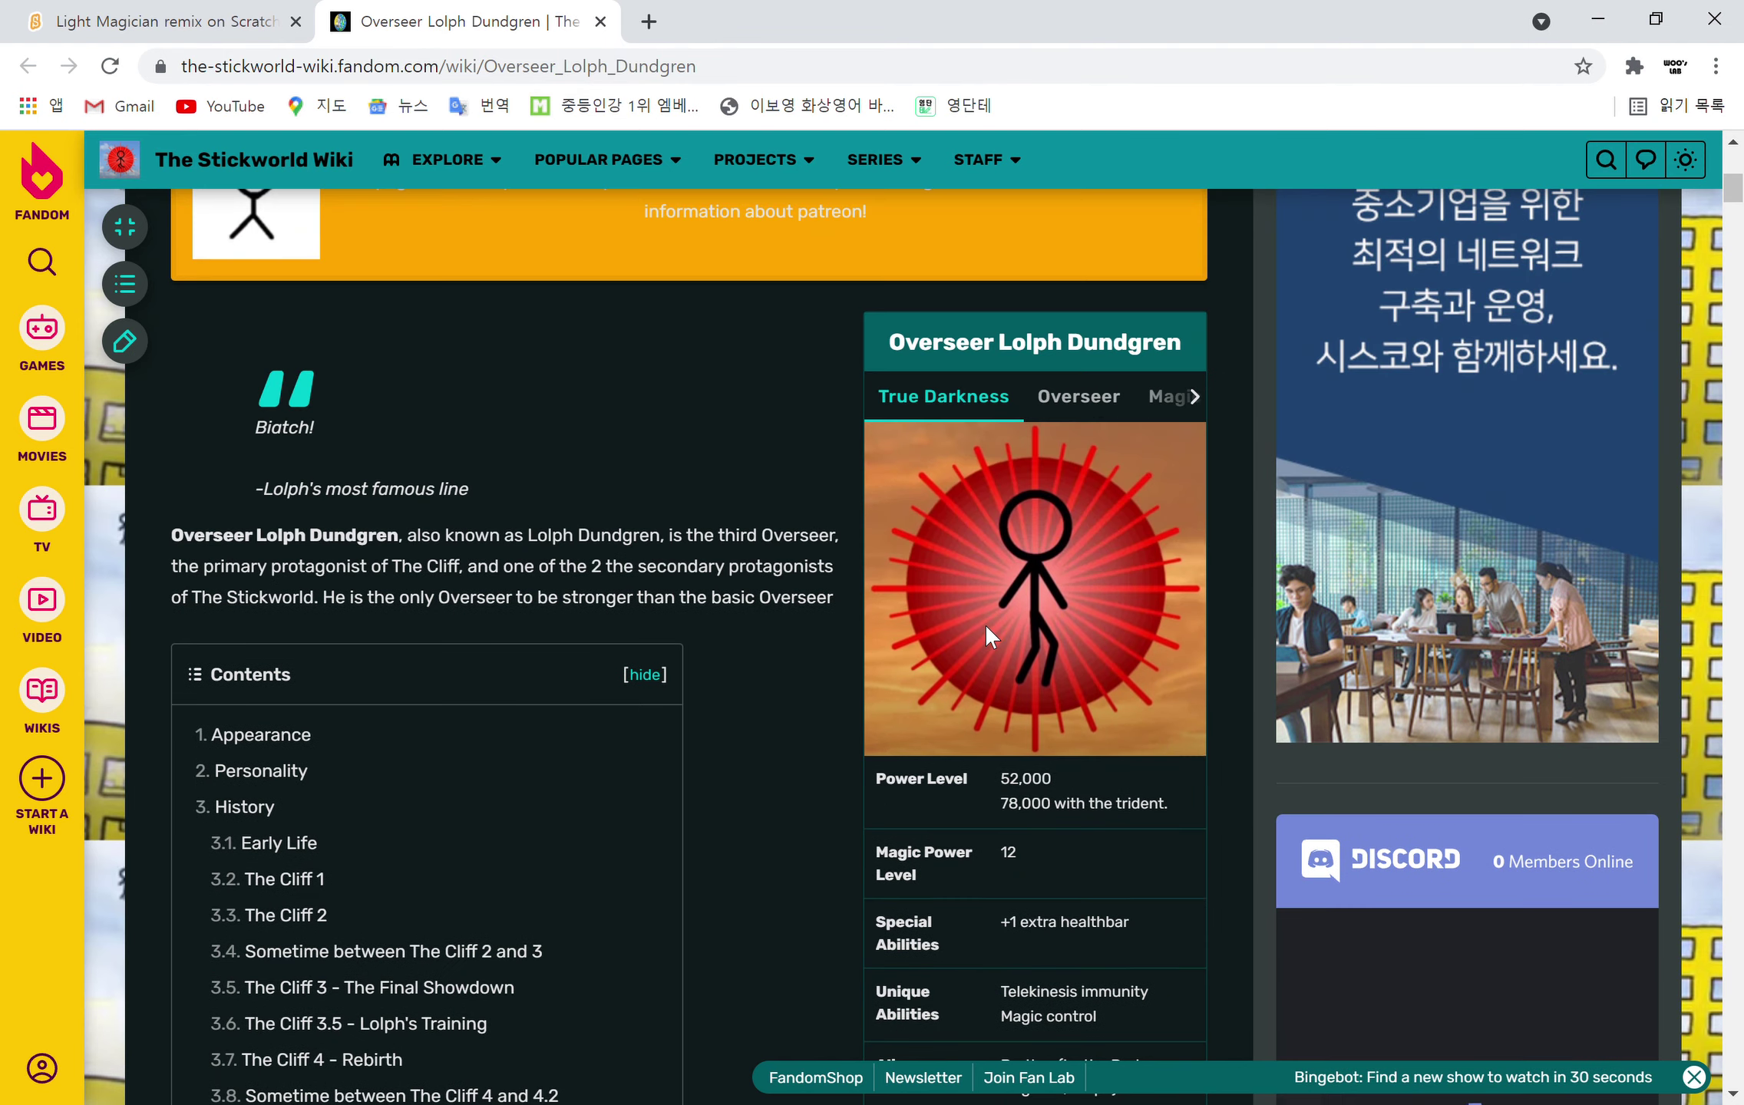
Close the wiki page and delete the stick-figure sprite Sprite3 from the Scratch project
left_click(600, 22)
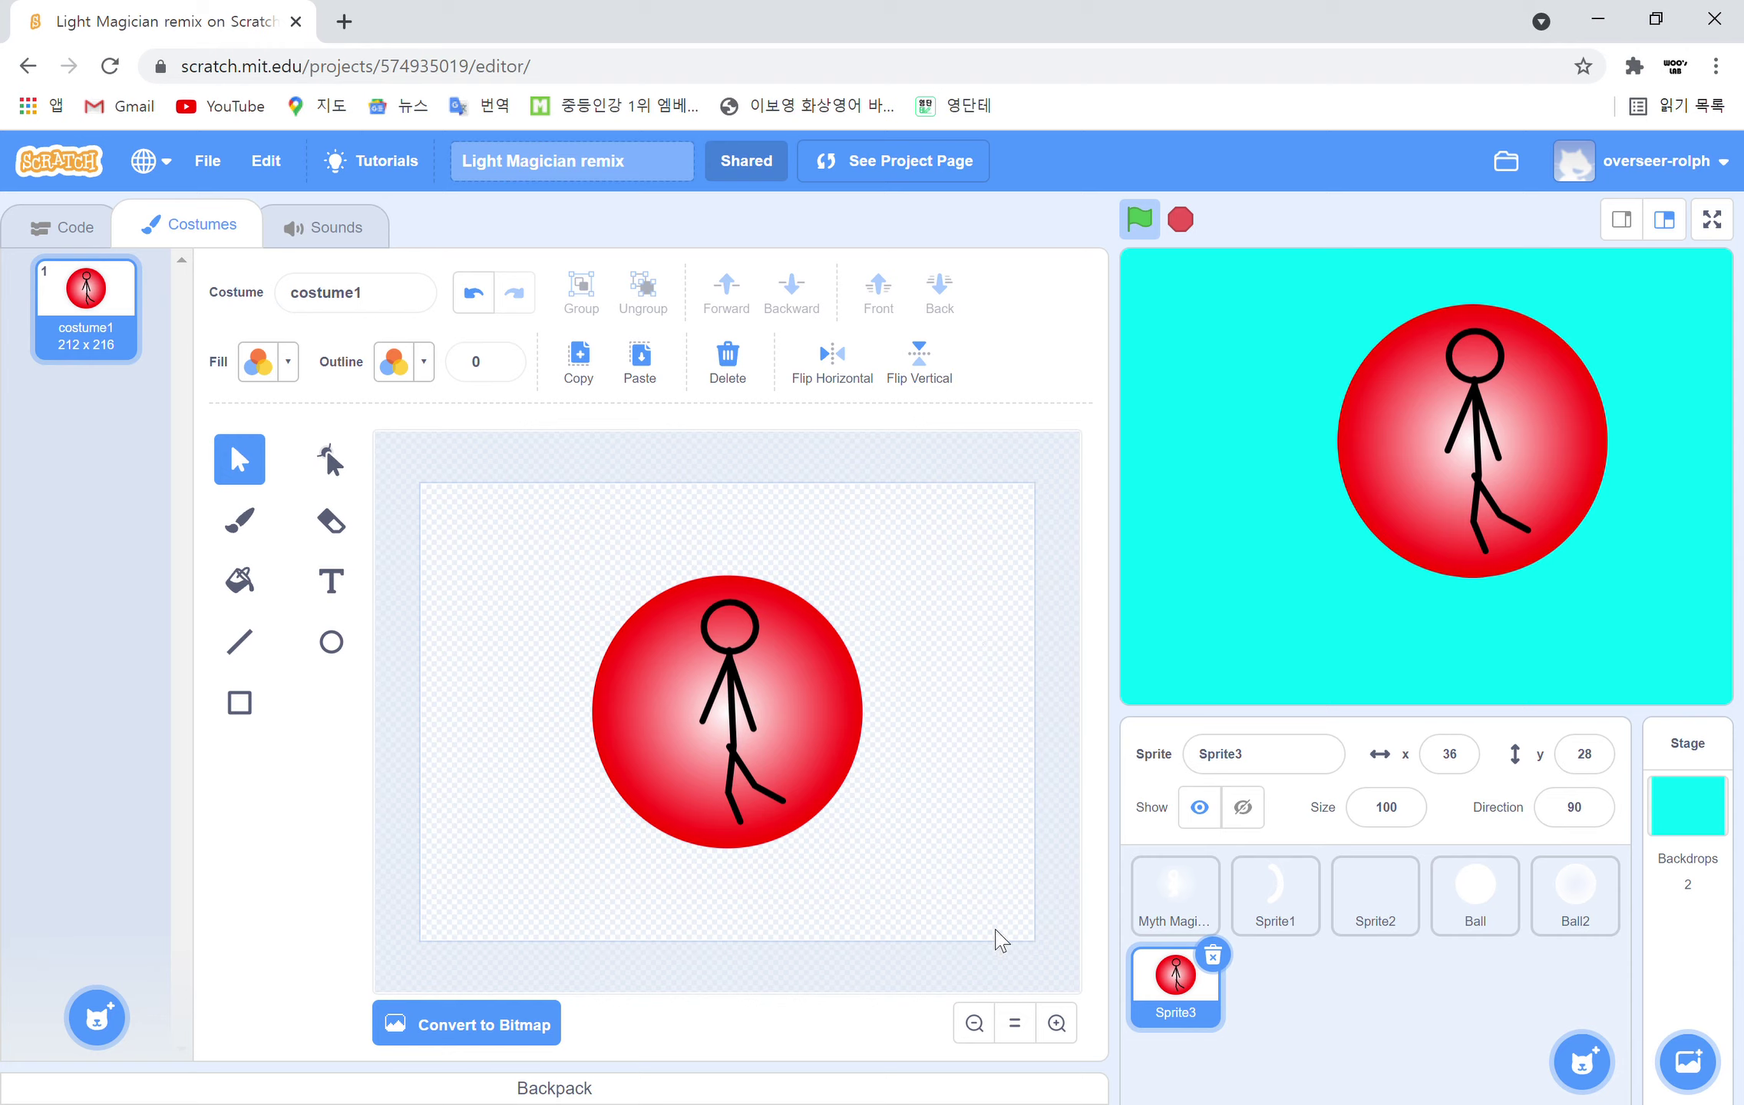
left_click(1220, 959)
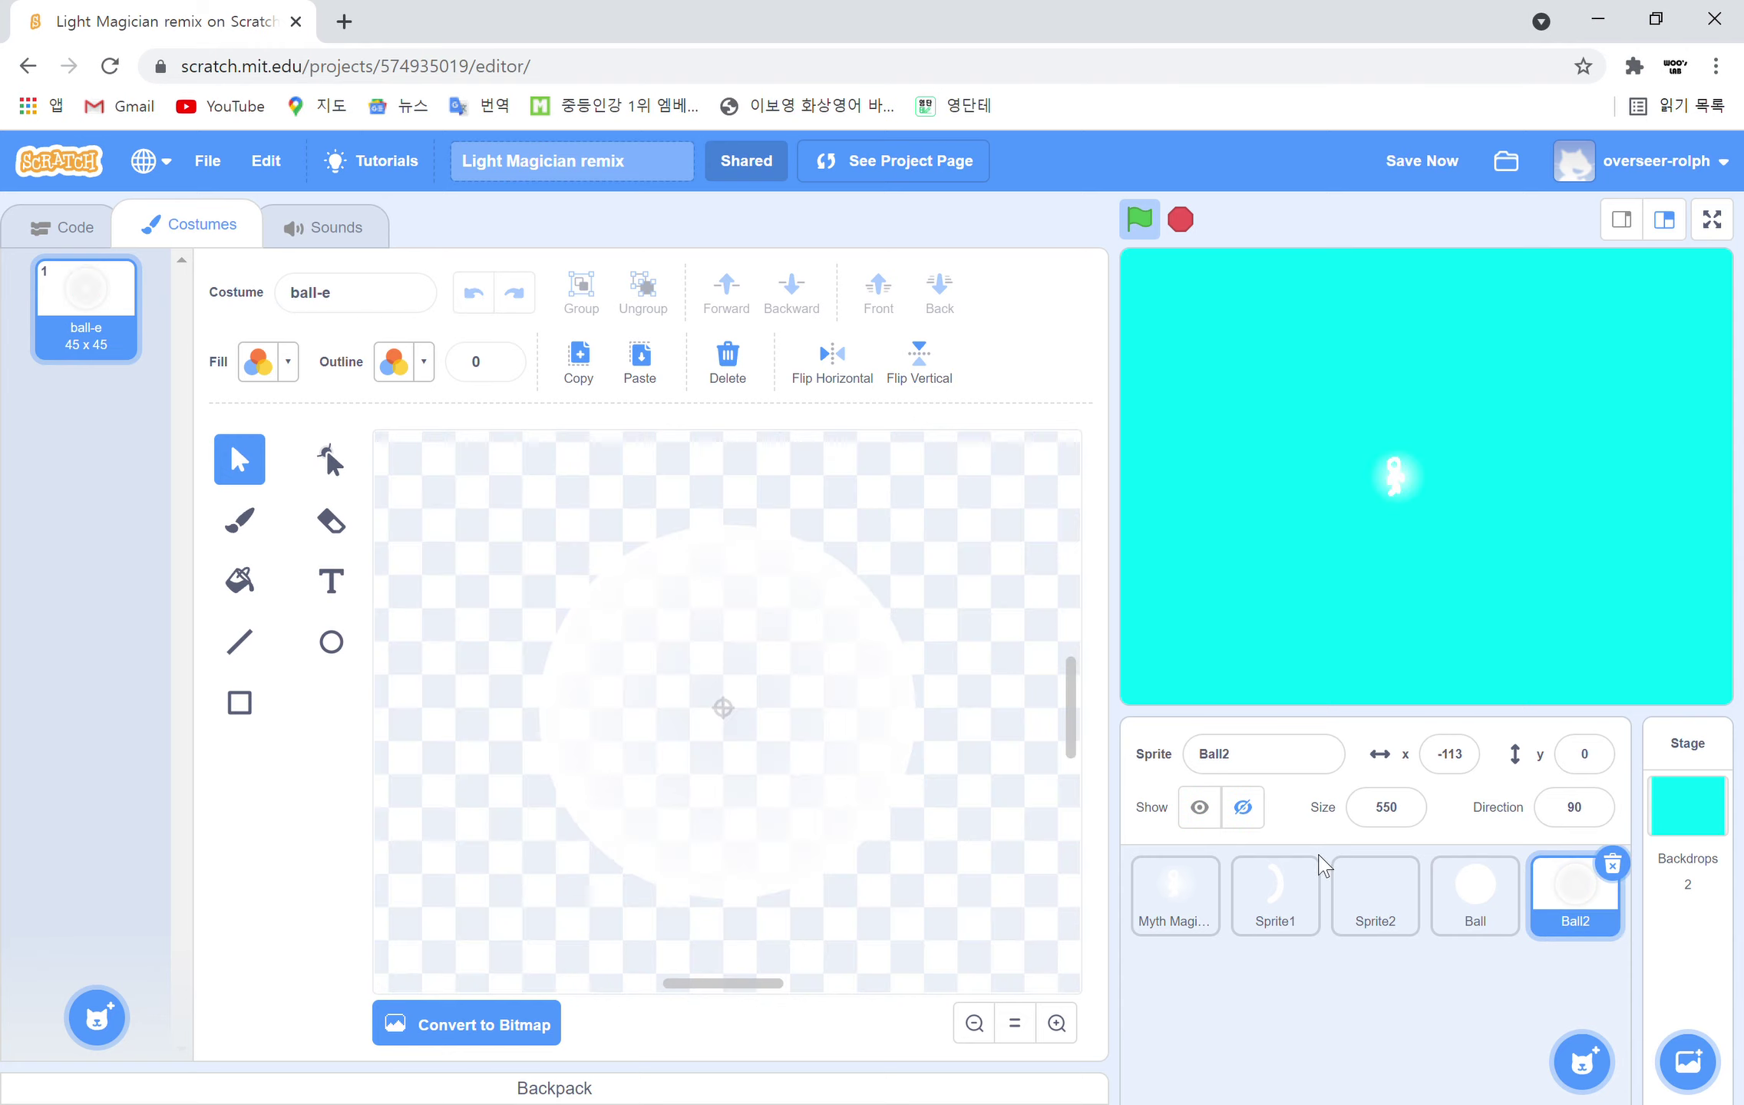
Change the fill of Ball2's circle to solid white, with colour 0, saturation 0 and brightness 100
left_click(840, 673)
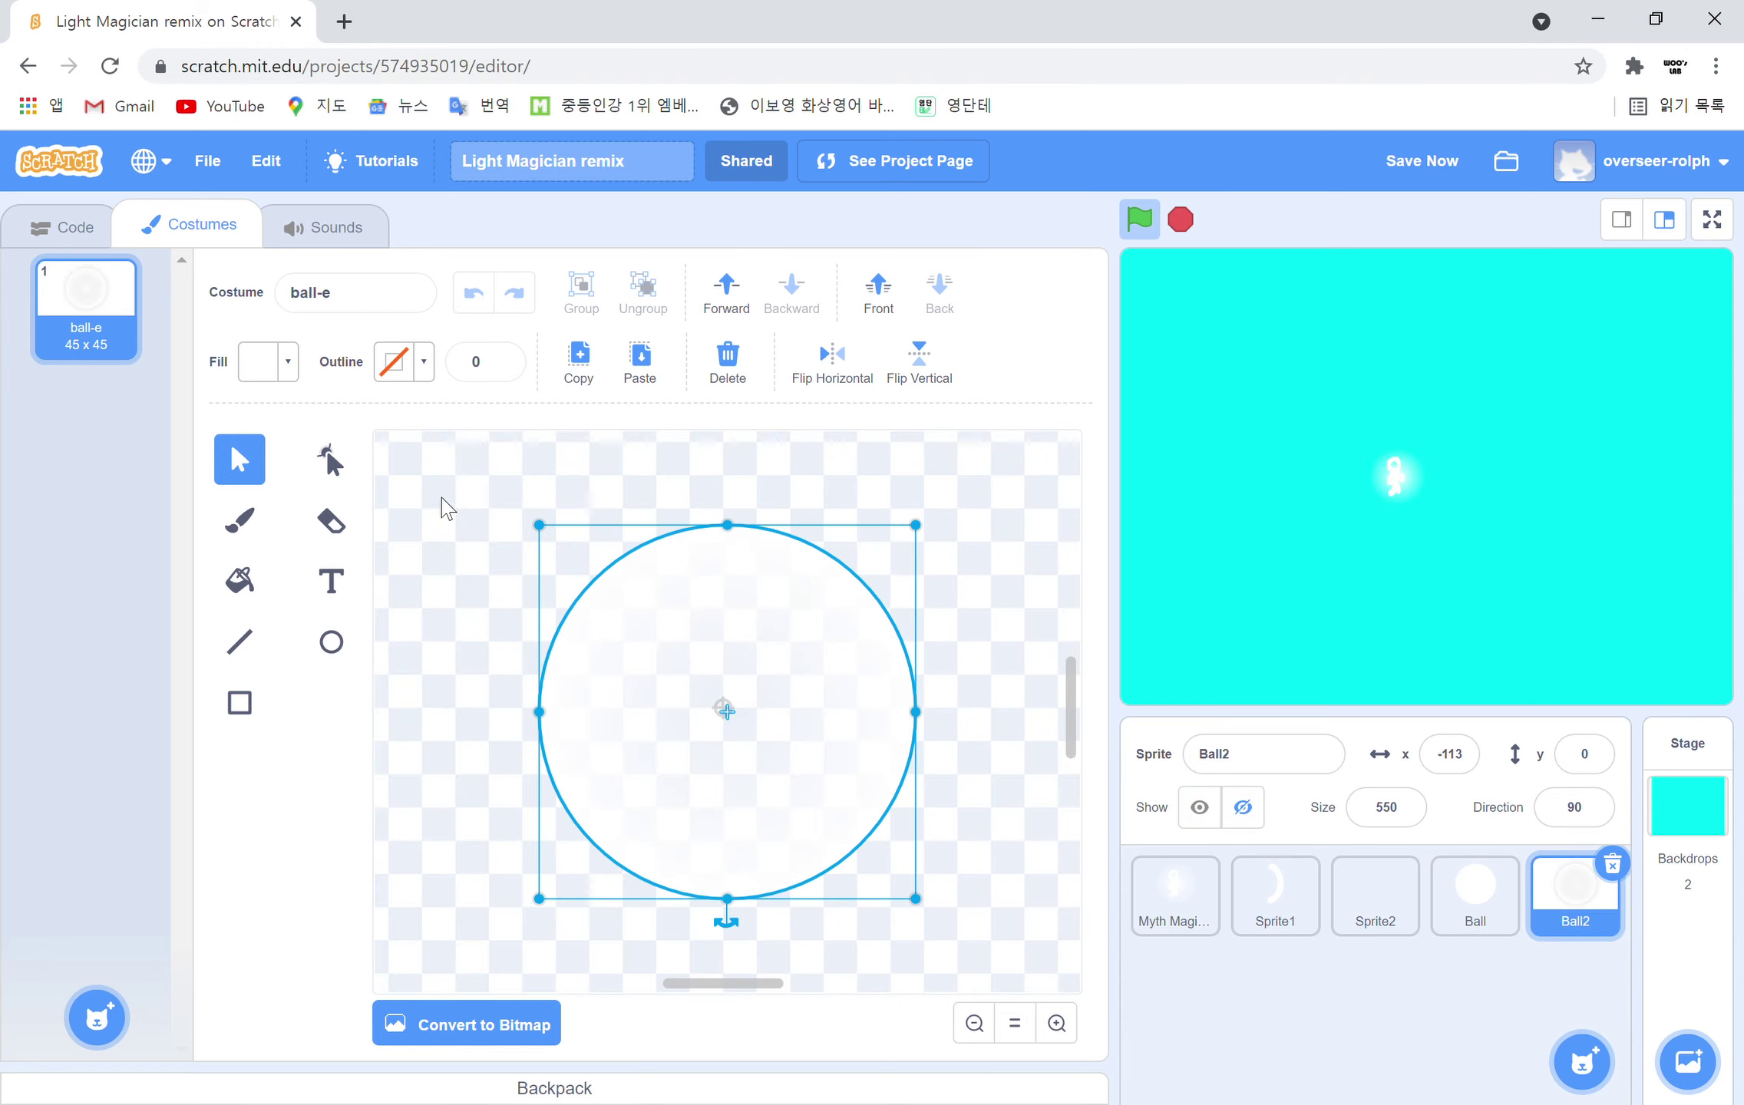
left_click(298, 372)
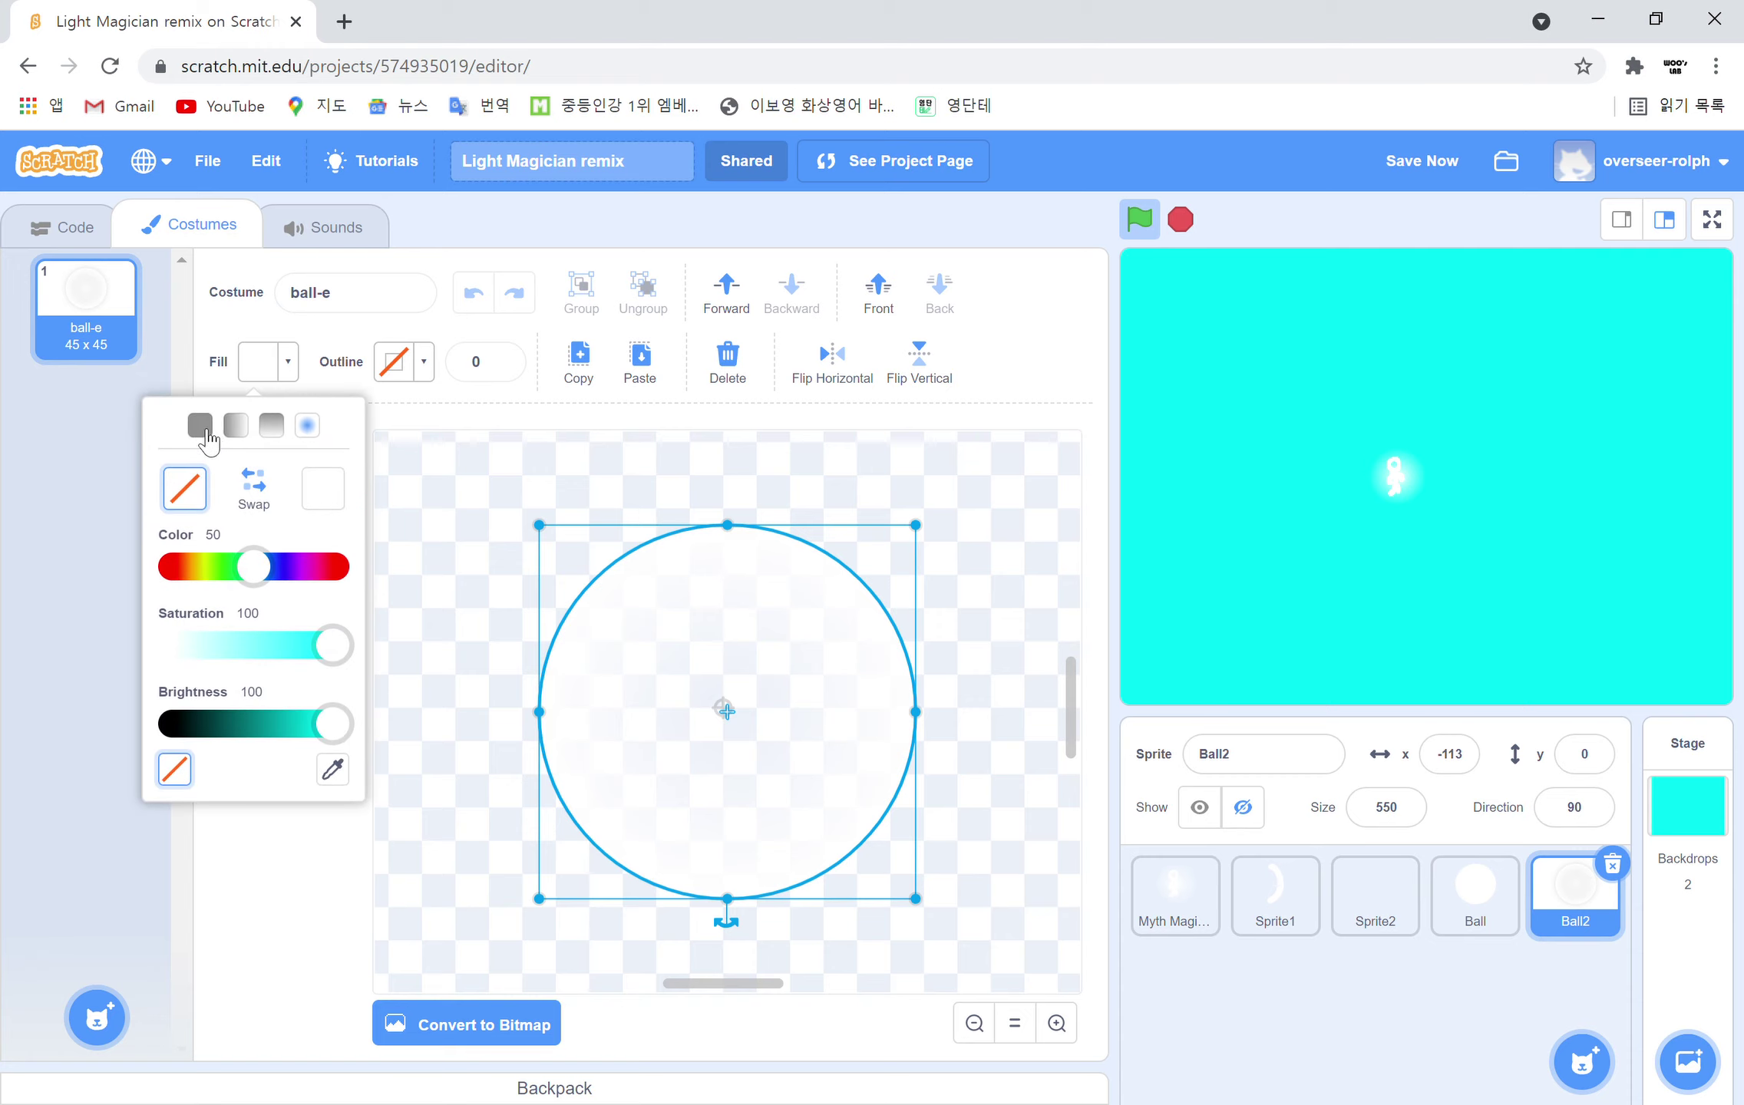
left_click(204, 430)
left_click_drag(274, 588, 43, 637)
left_click_drag(251, 500, 102, 551)
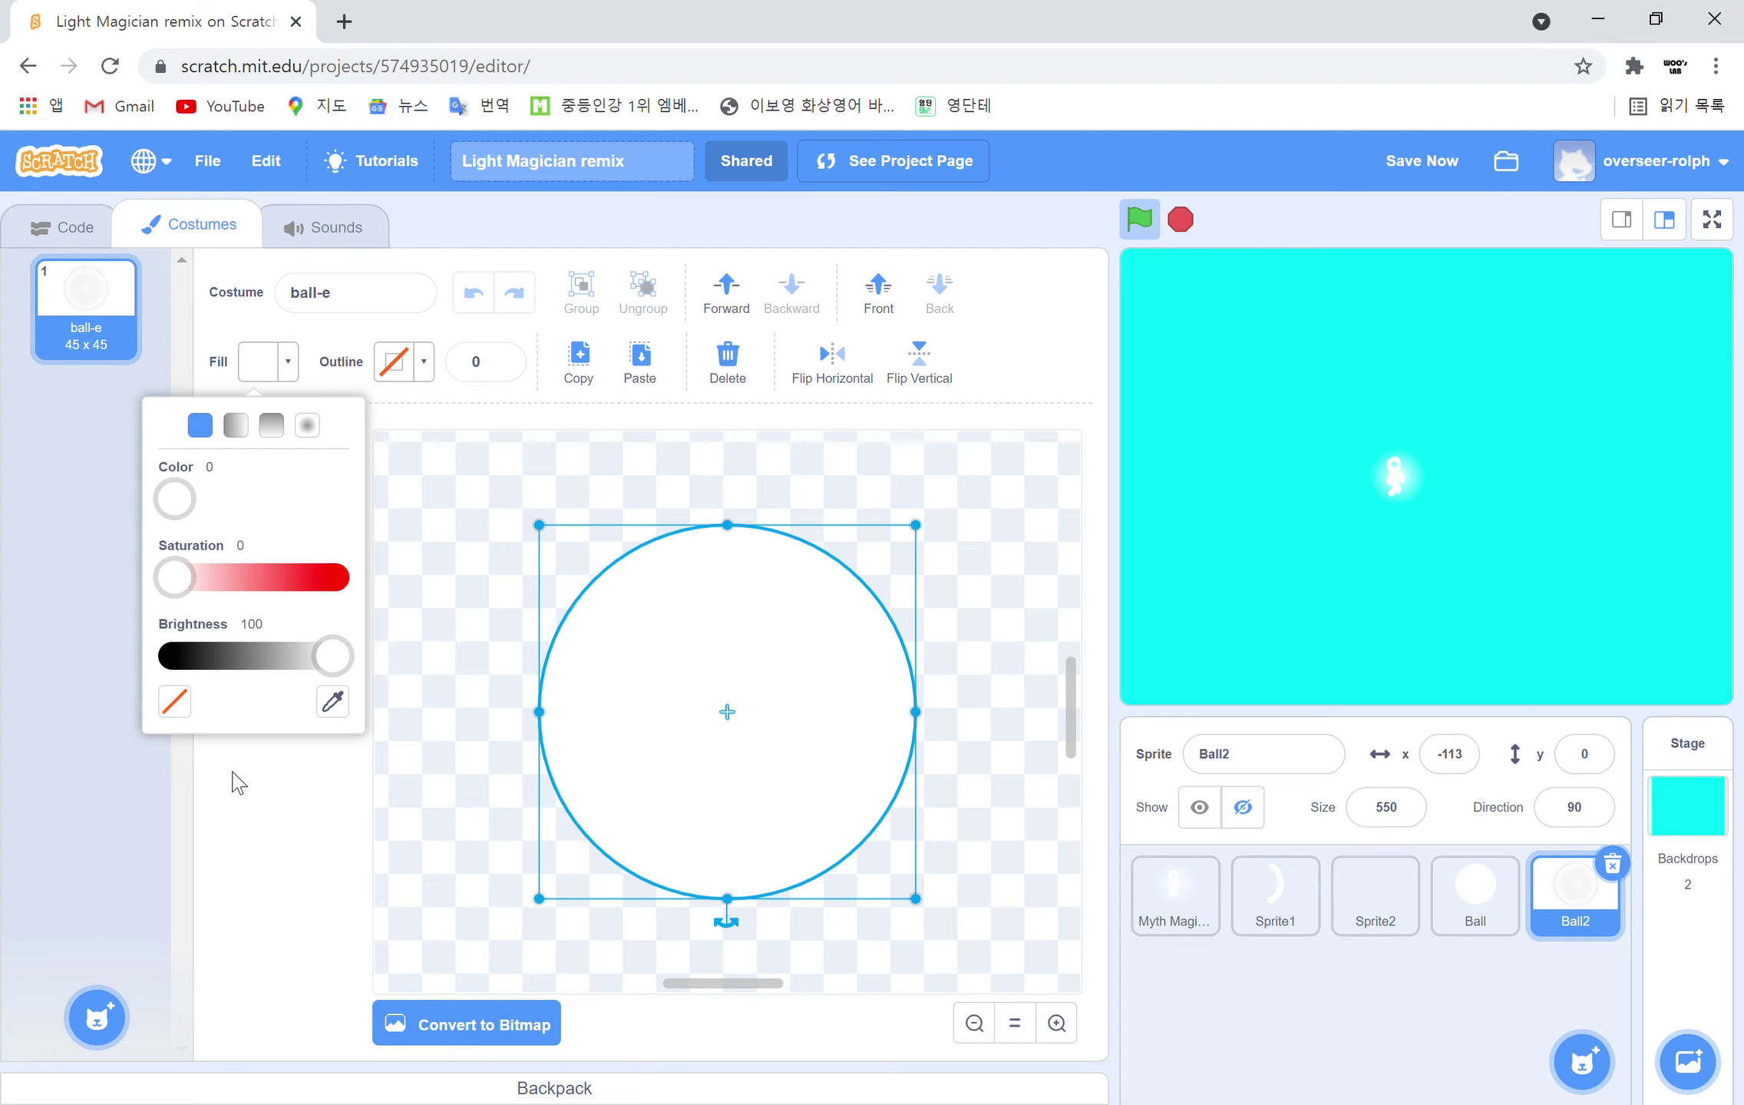
left_click(303, 836)
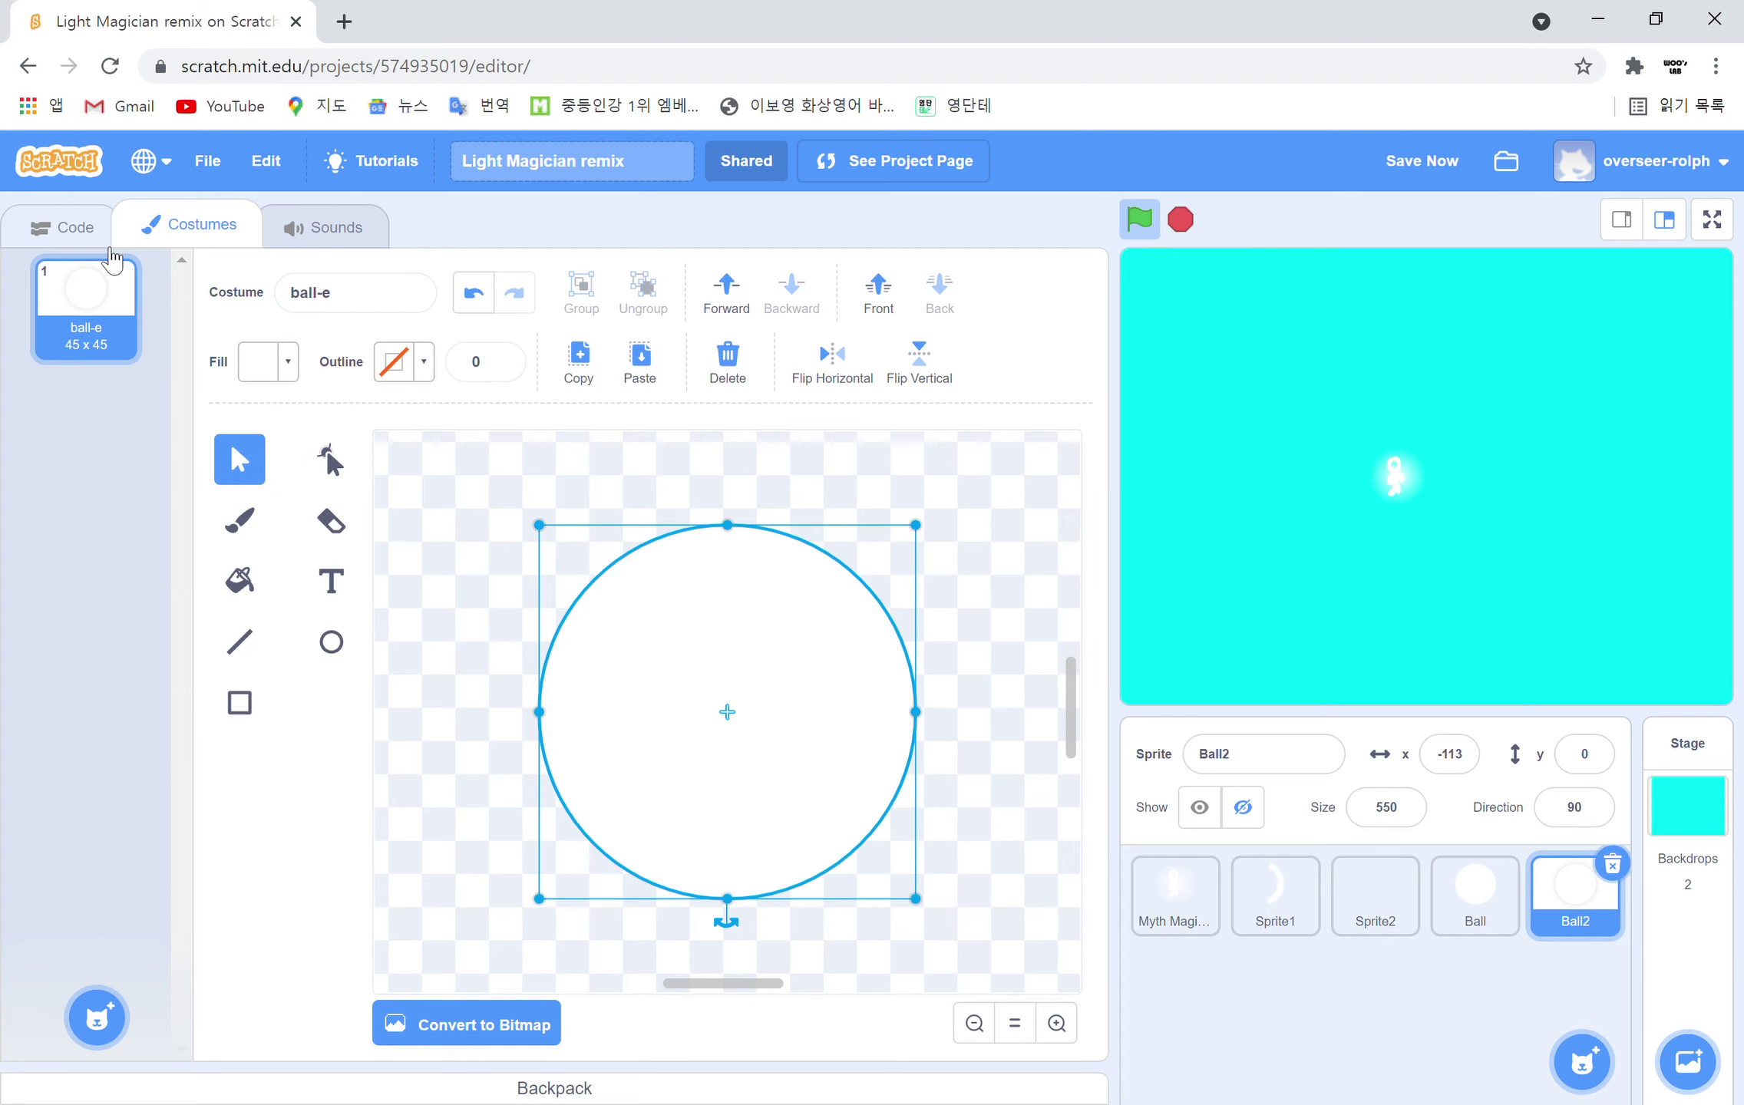
Run the project from Ball2's code view and trigger its expanding circle effect twice to test the new fill
left_click(73, 251)
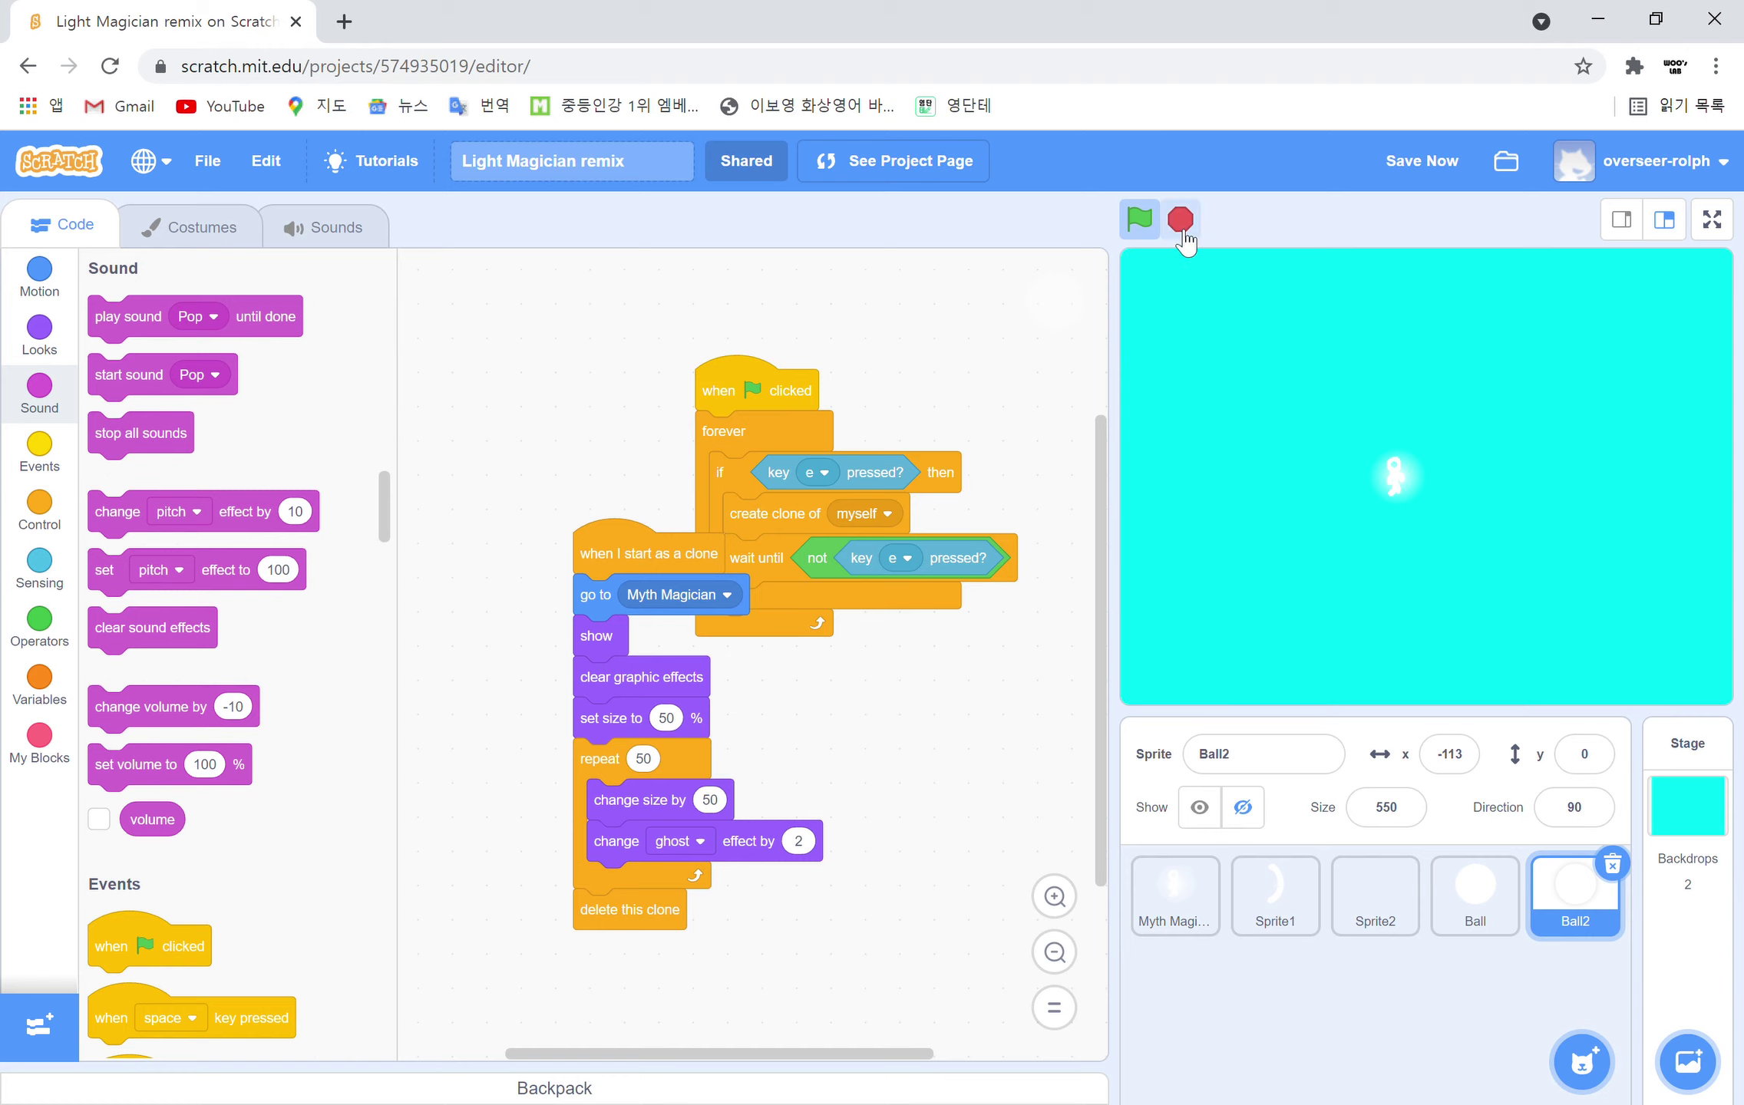
left_click(1139, 219)
key("e")
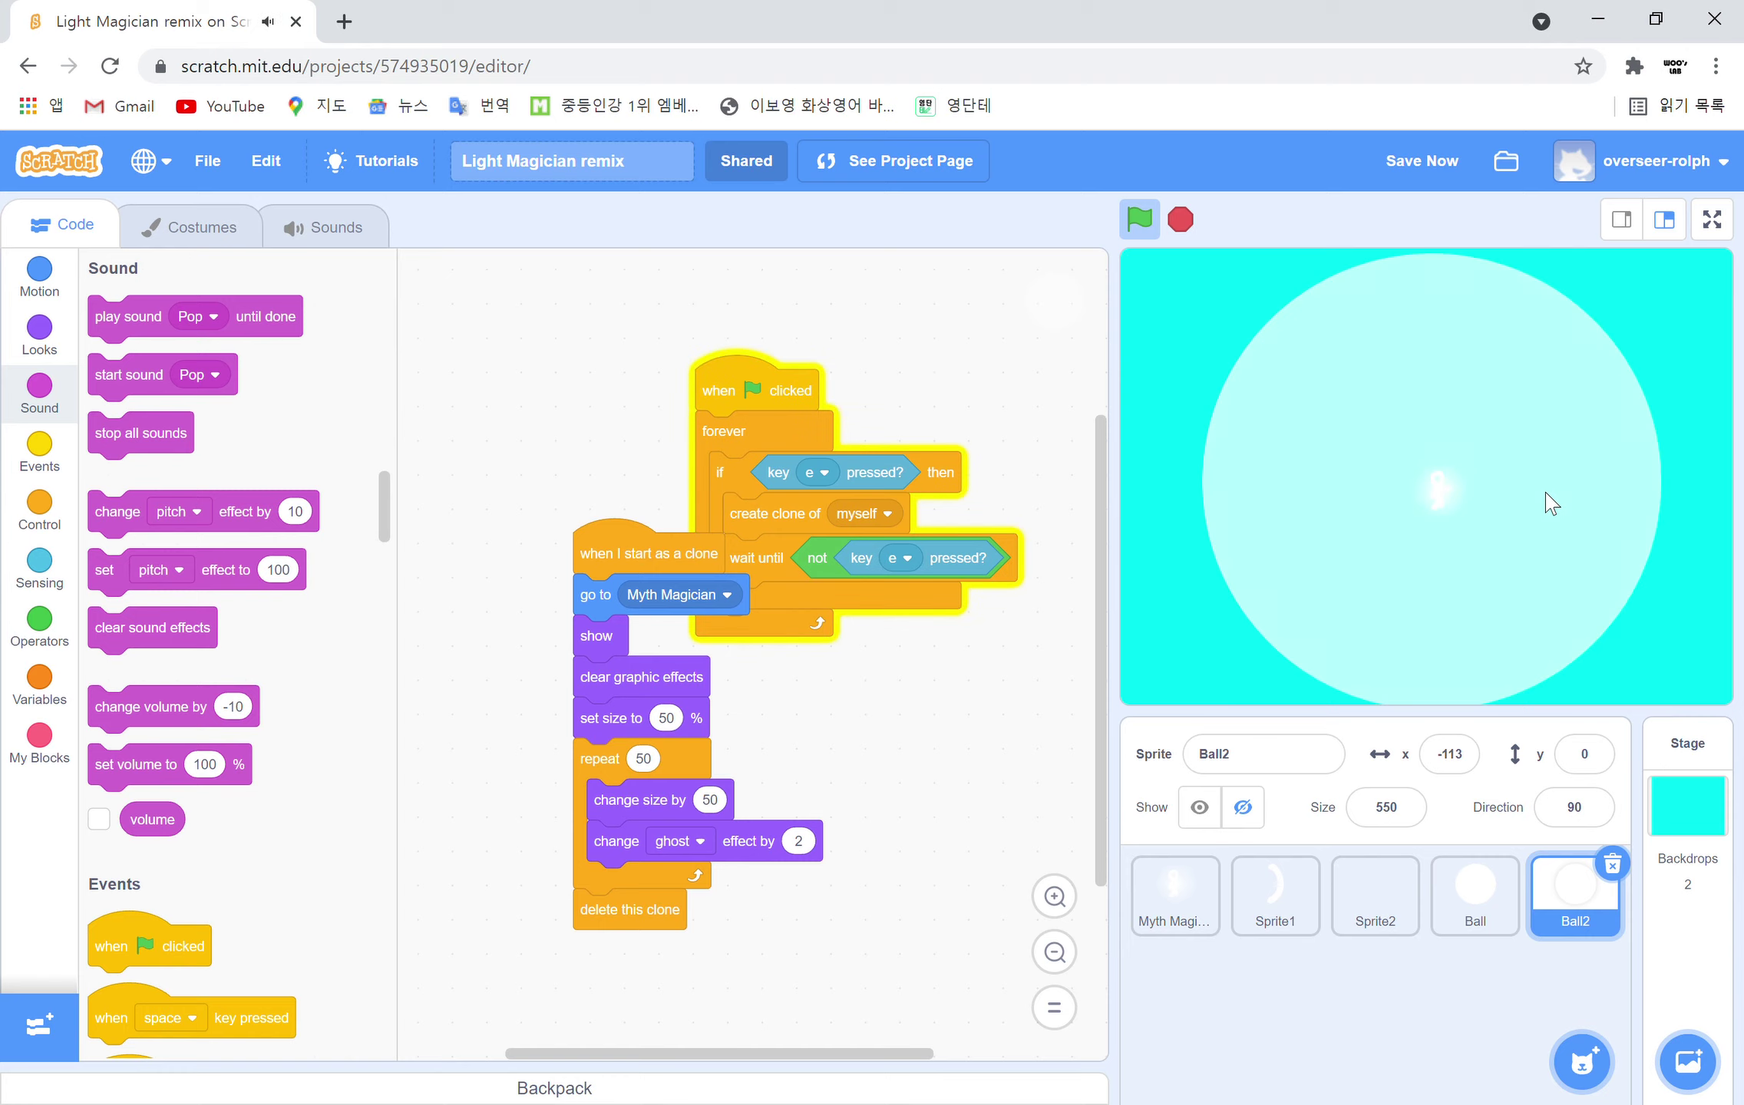
key("e")
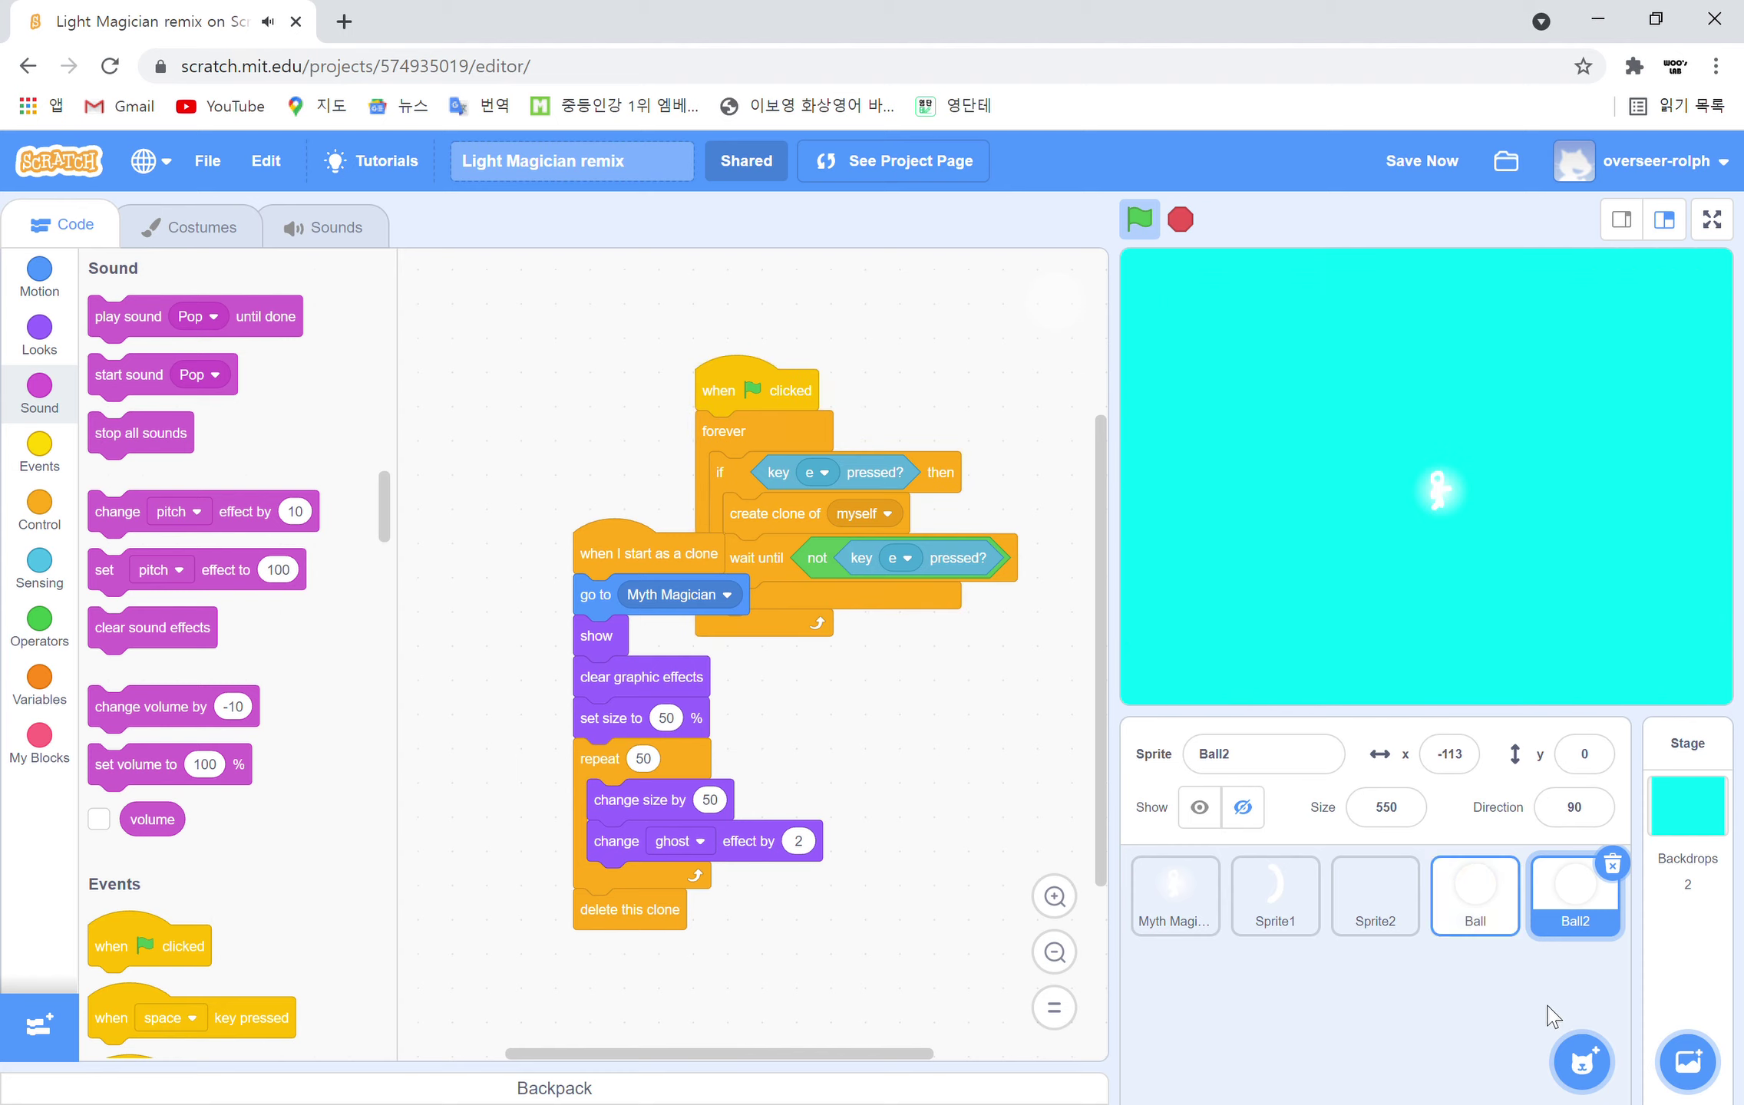
Open the Stage's sounds and delete the pop sound, keeping only the Stick Figure Obstacle Course music
left_click(1692, 963)
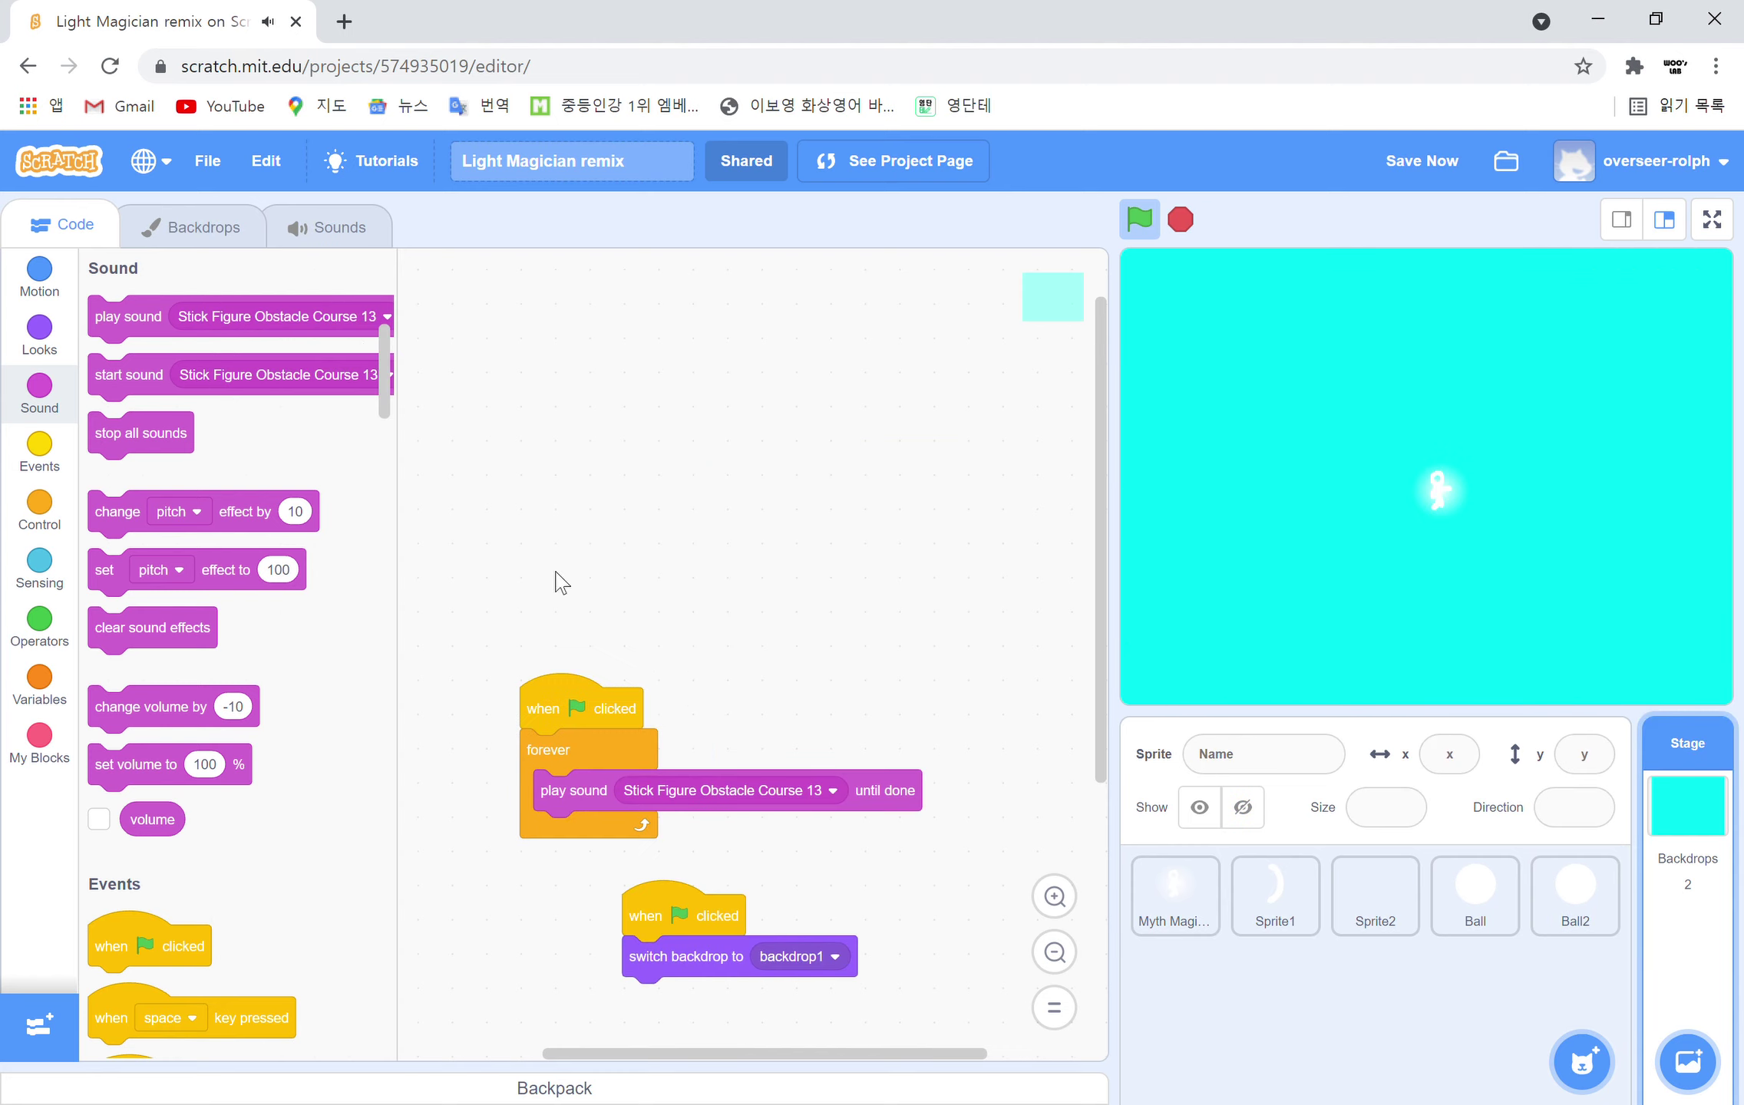
left_click(230, 225)
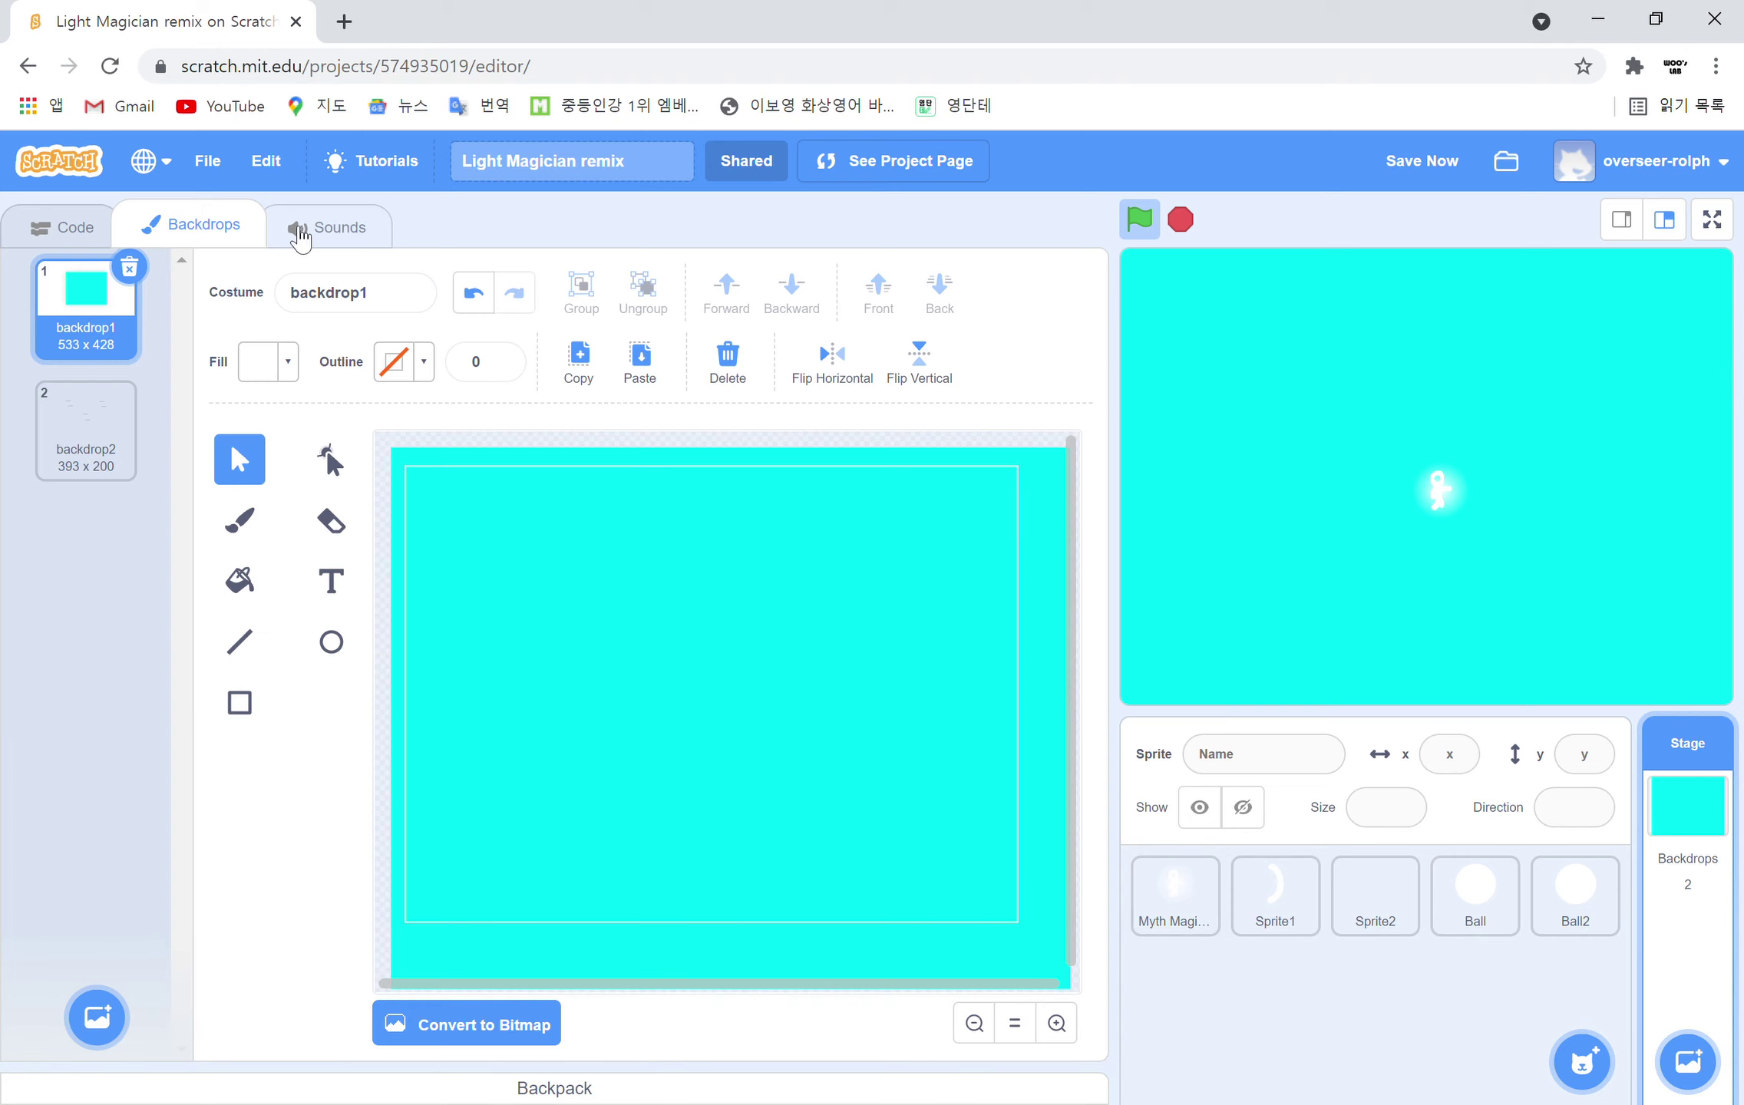
left_click(303, 228)
left_click(114, 470)
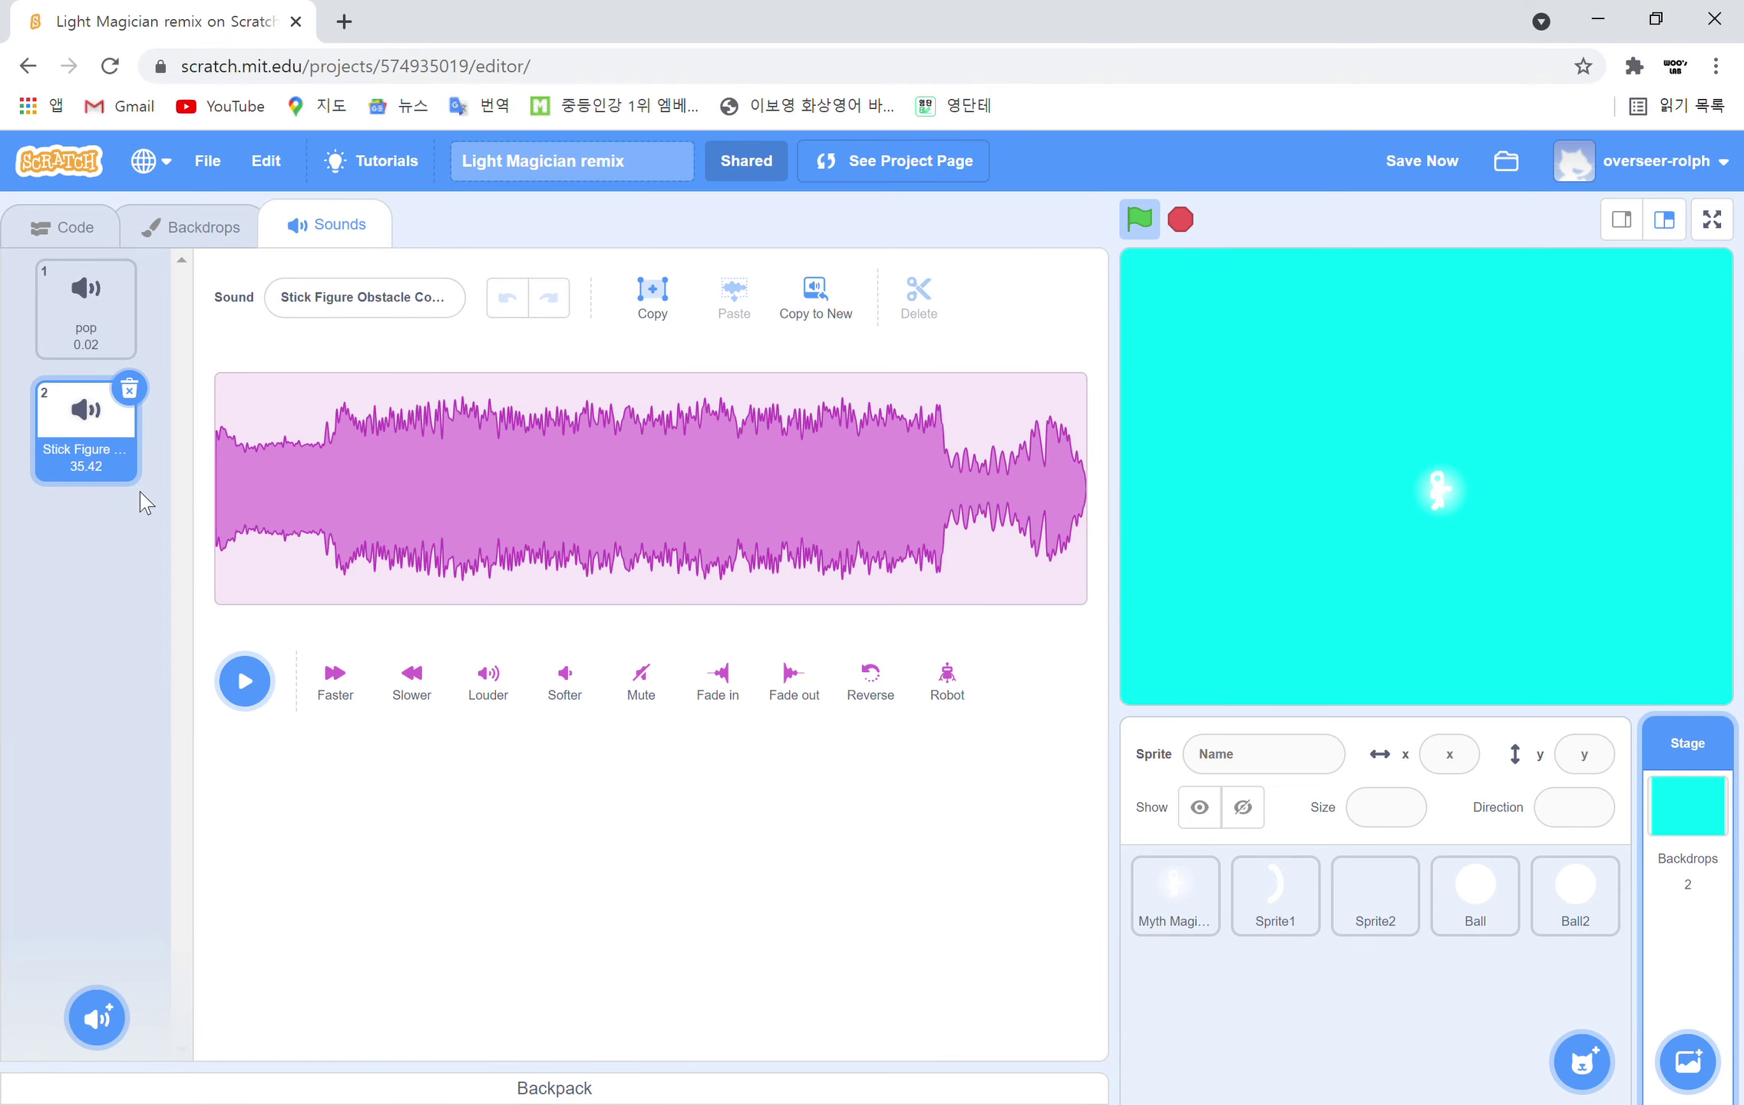
left_click(129, 284)
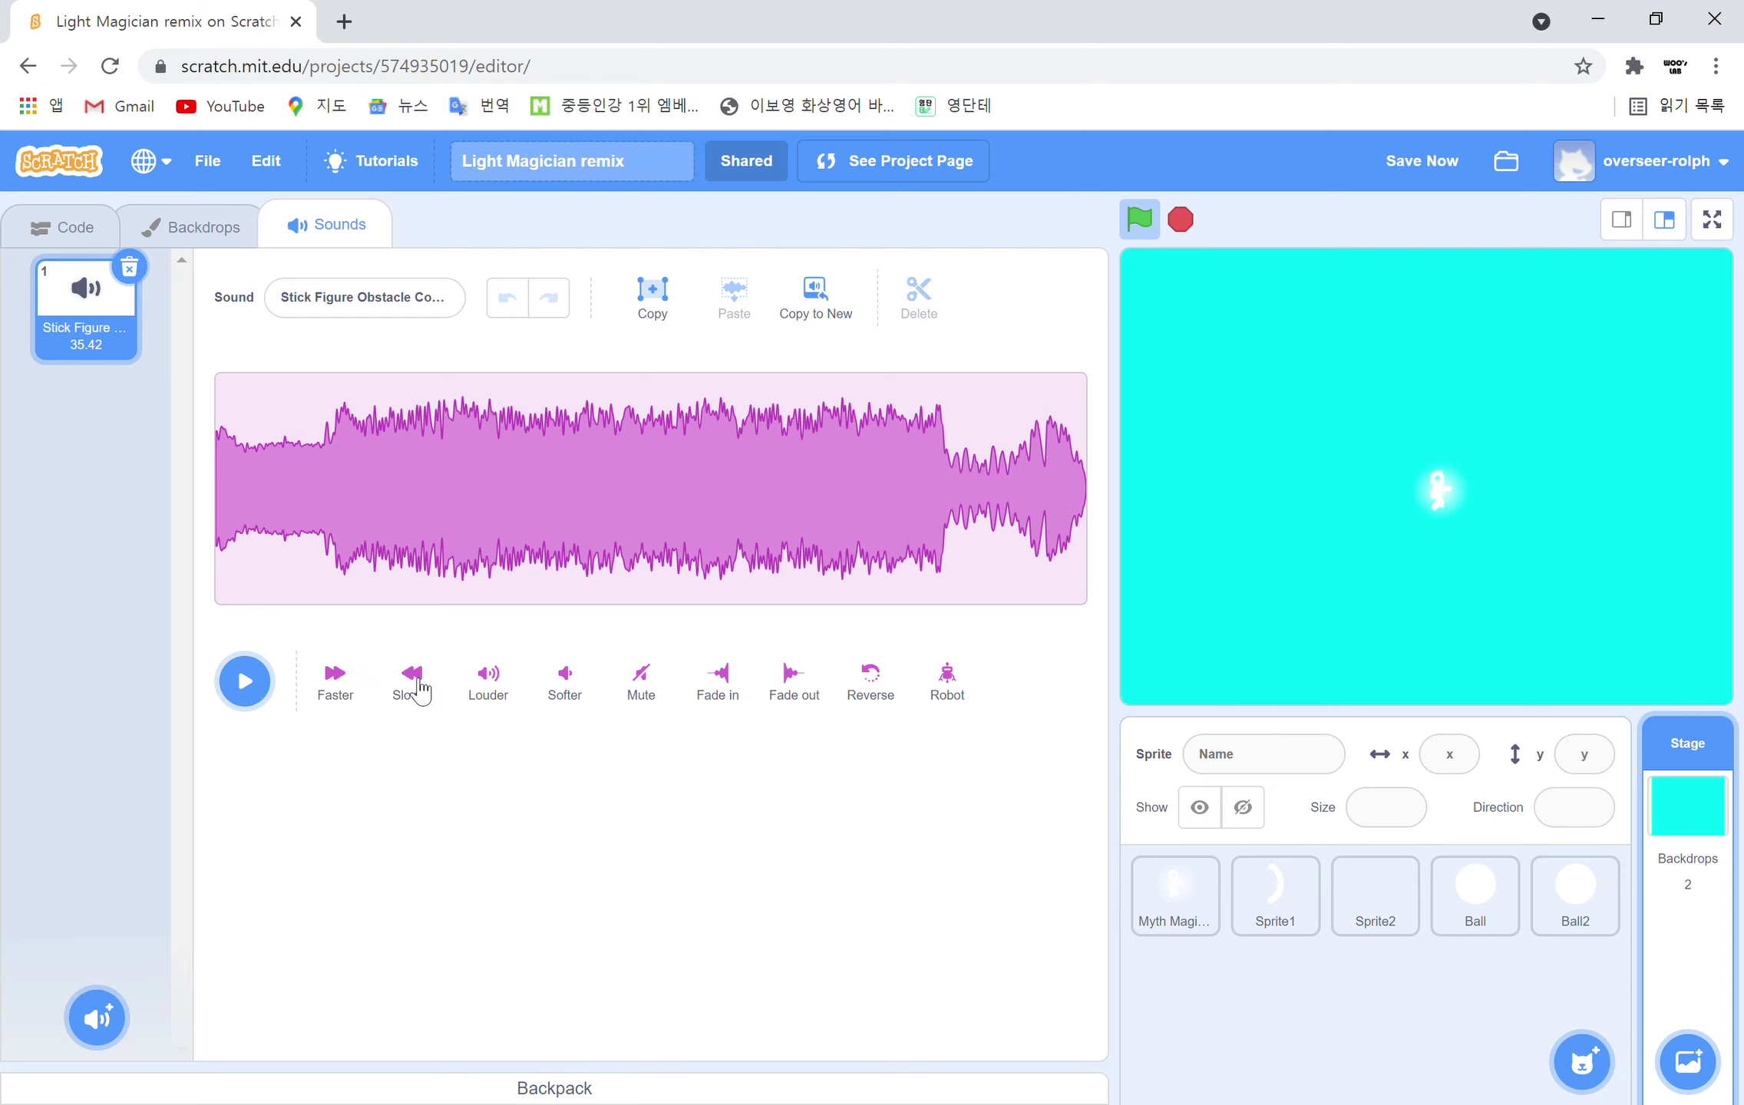
Try the Stick Figure Obstacle Course music at faster and slower speeds, and leave it one Slower step below its original speed
left_click(335, 675)
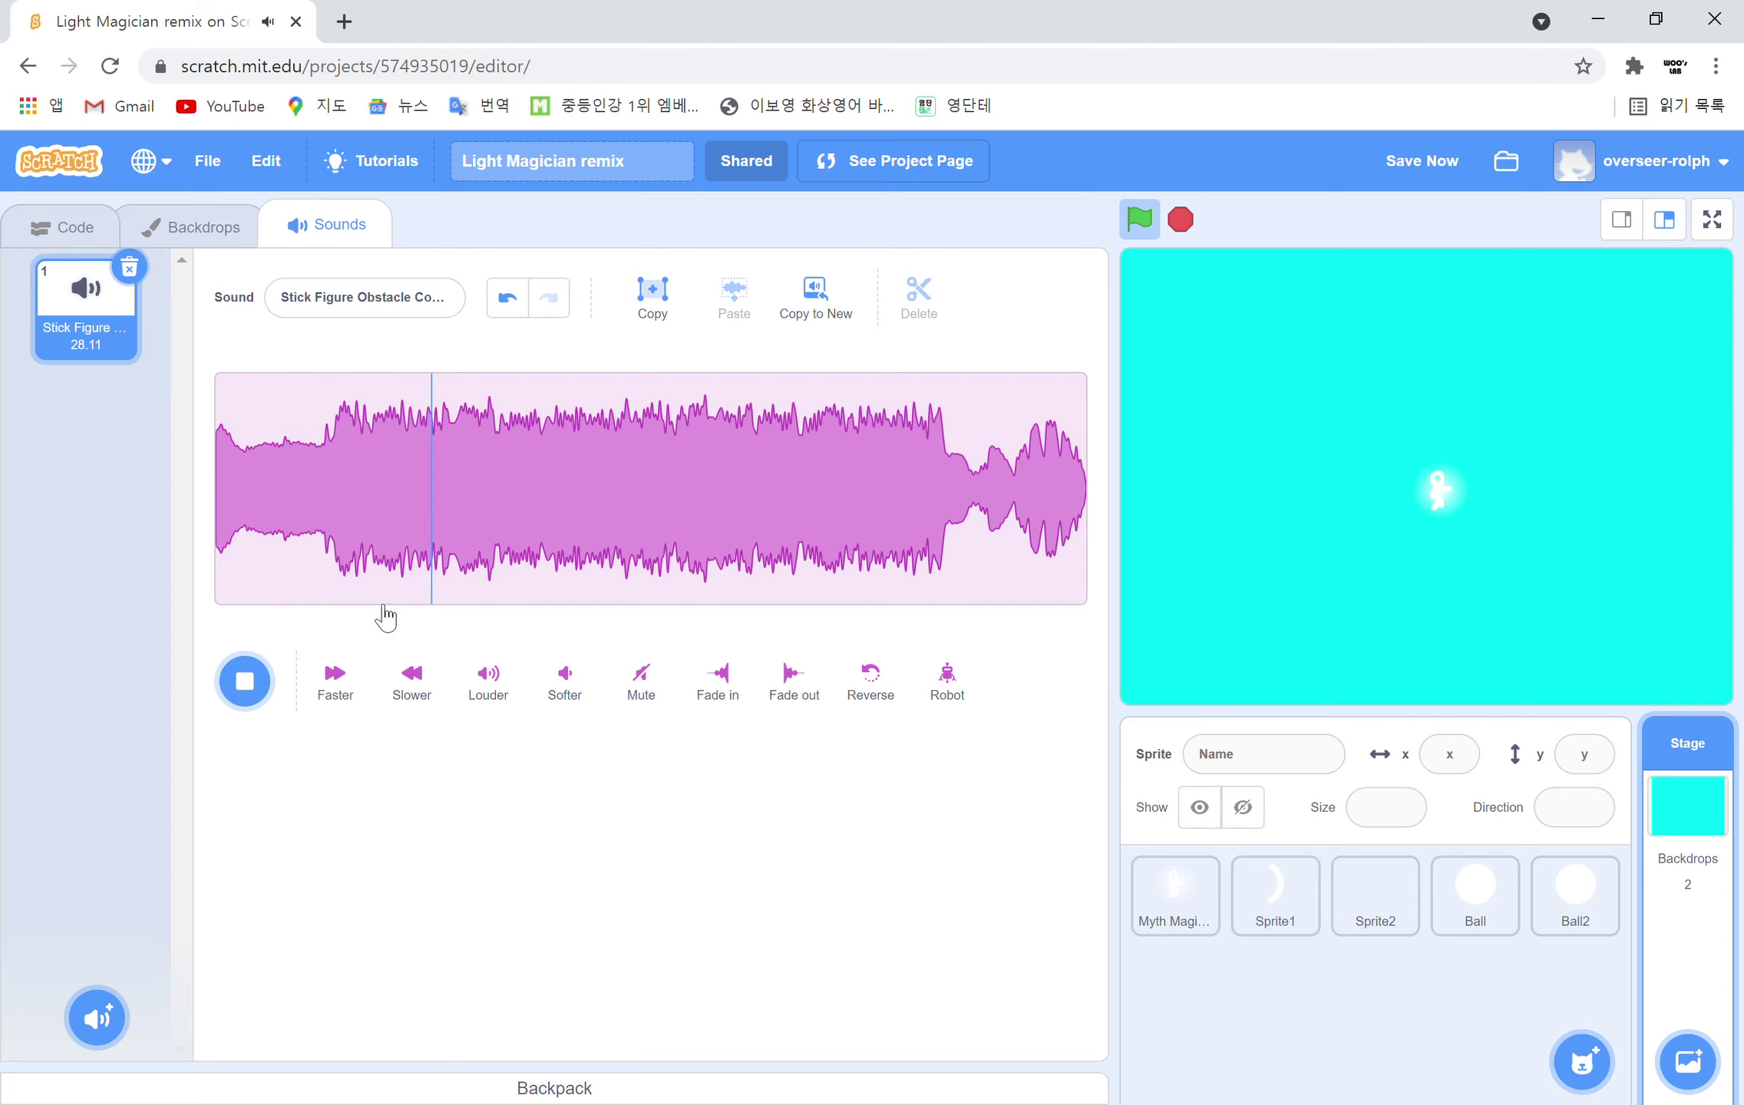
left_click(426, 700)
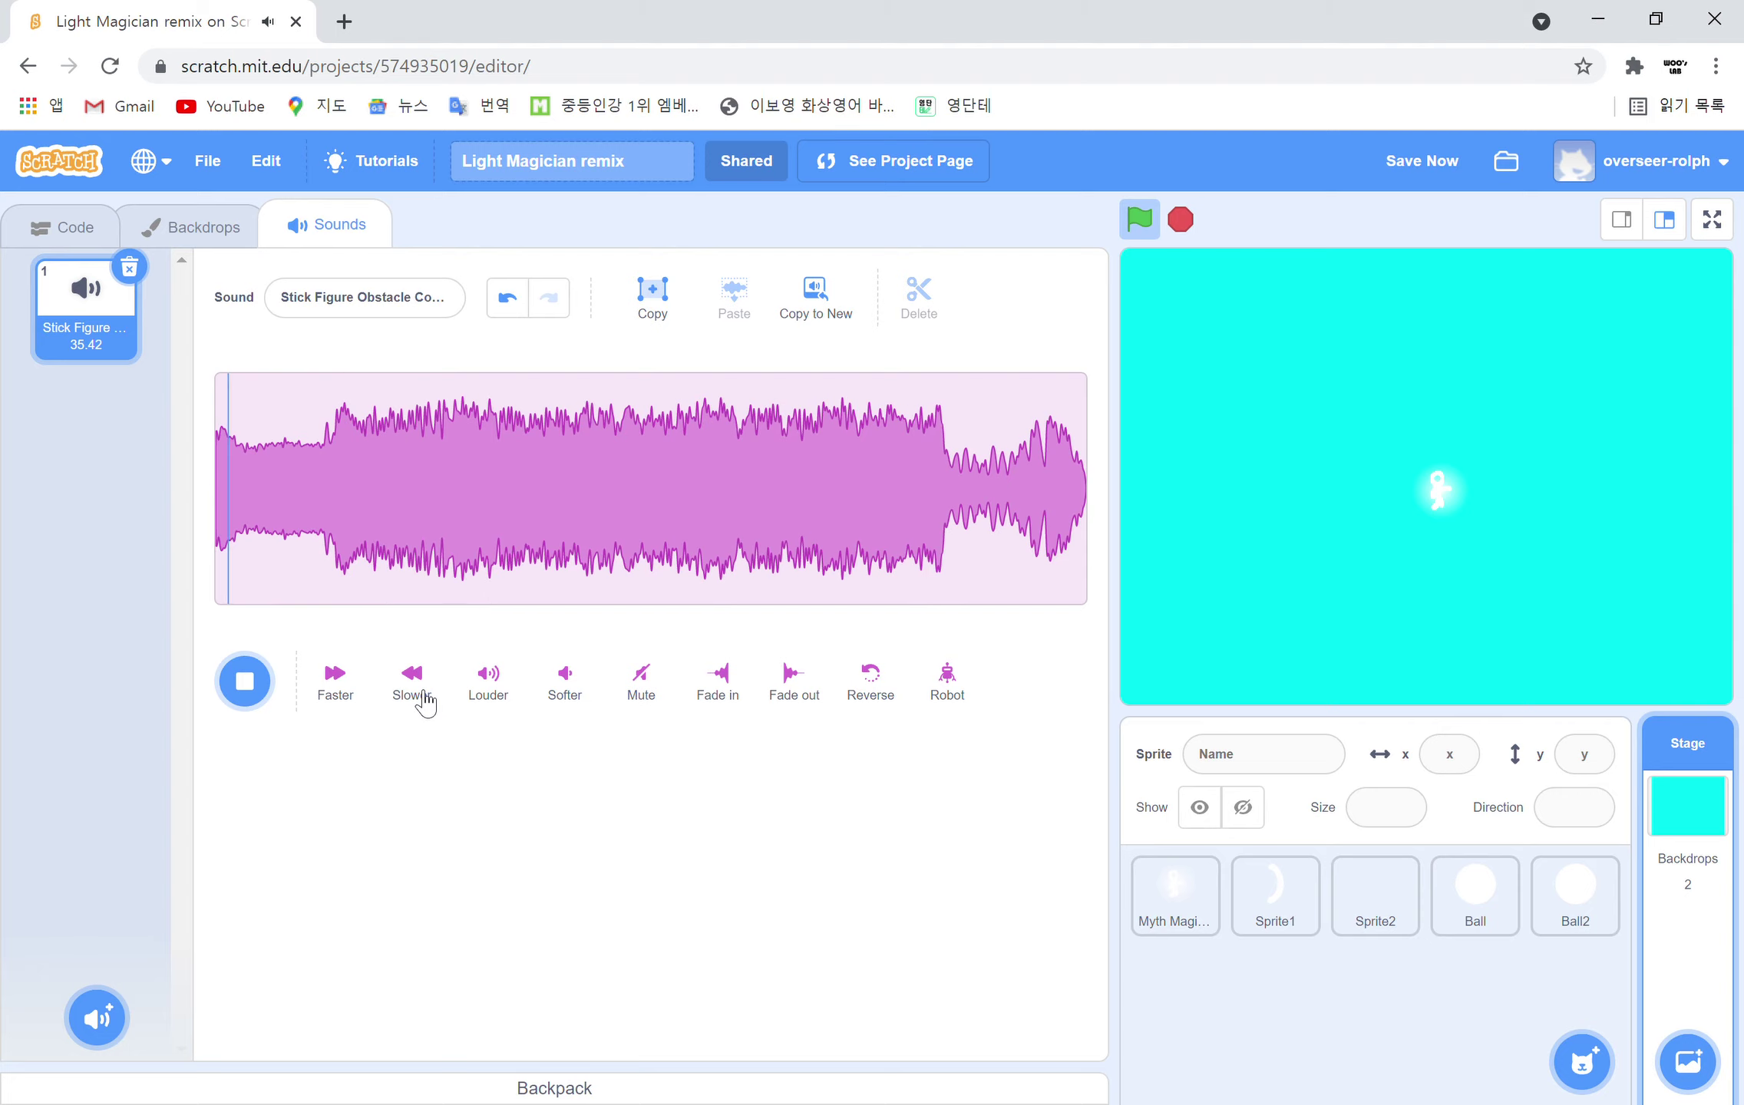
left_click(426, 700)
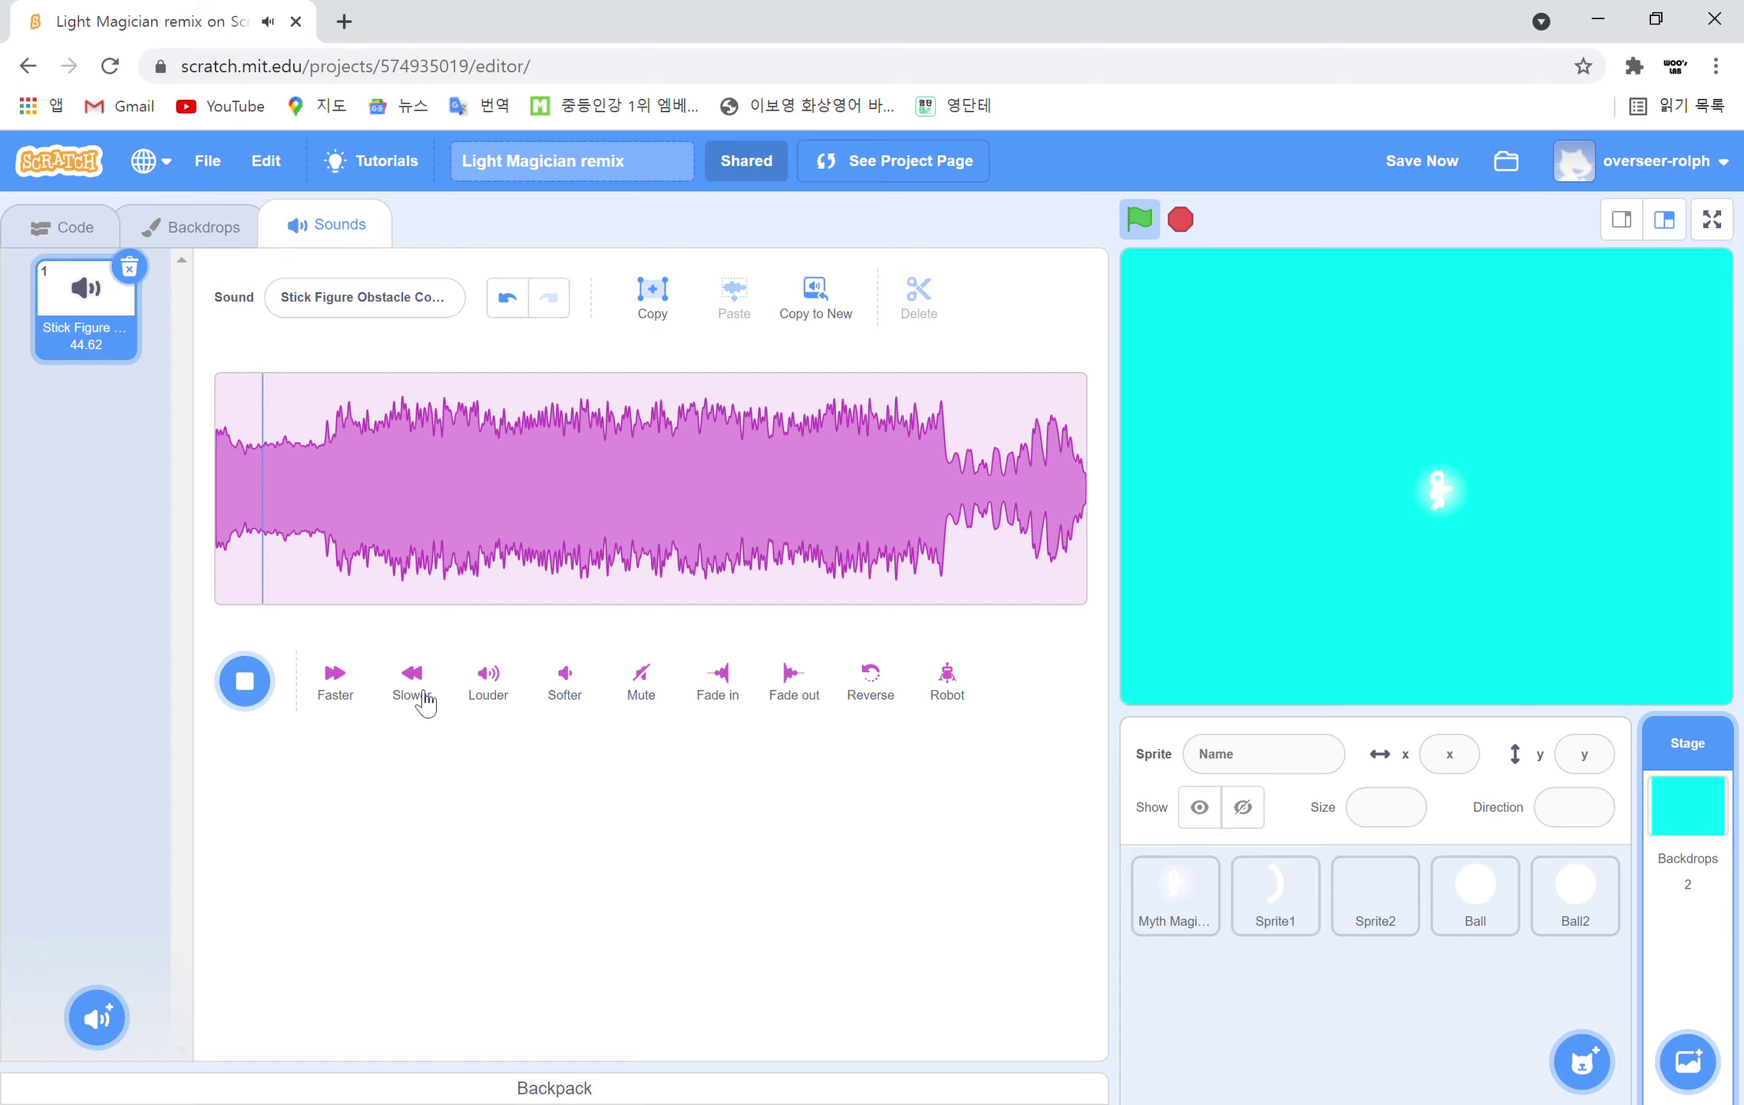
left_click(426, 700)
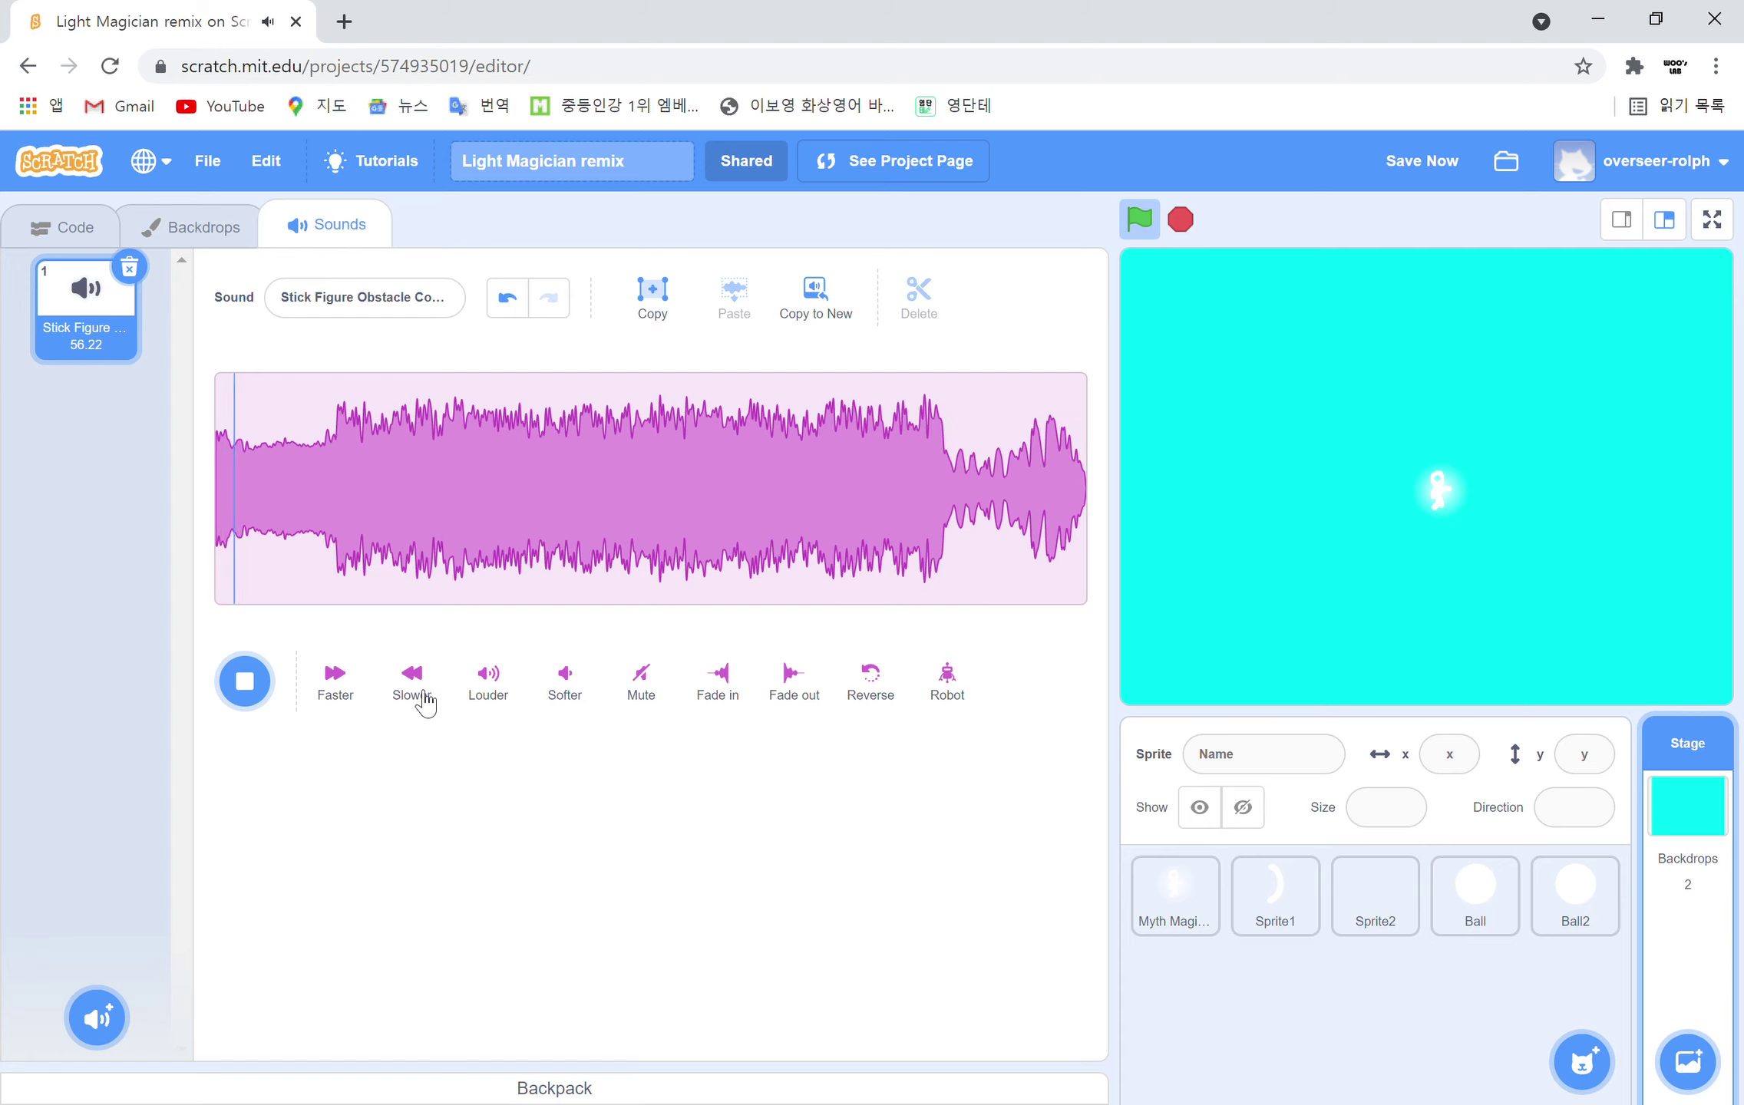
left_click(336, 675)
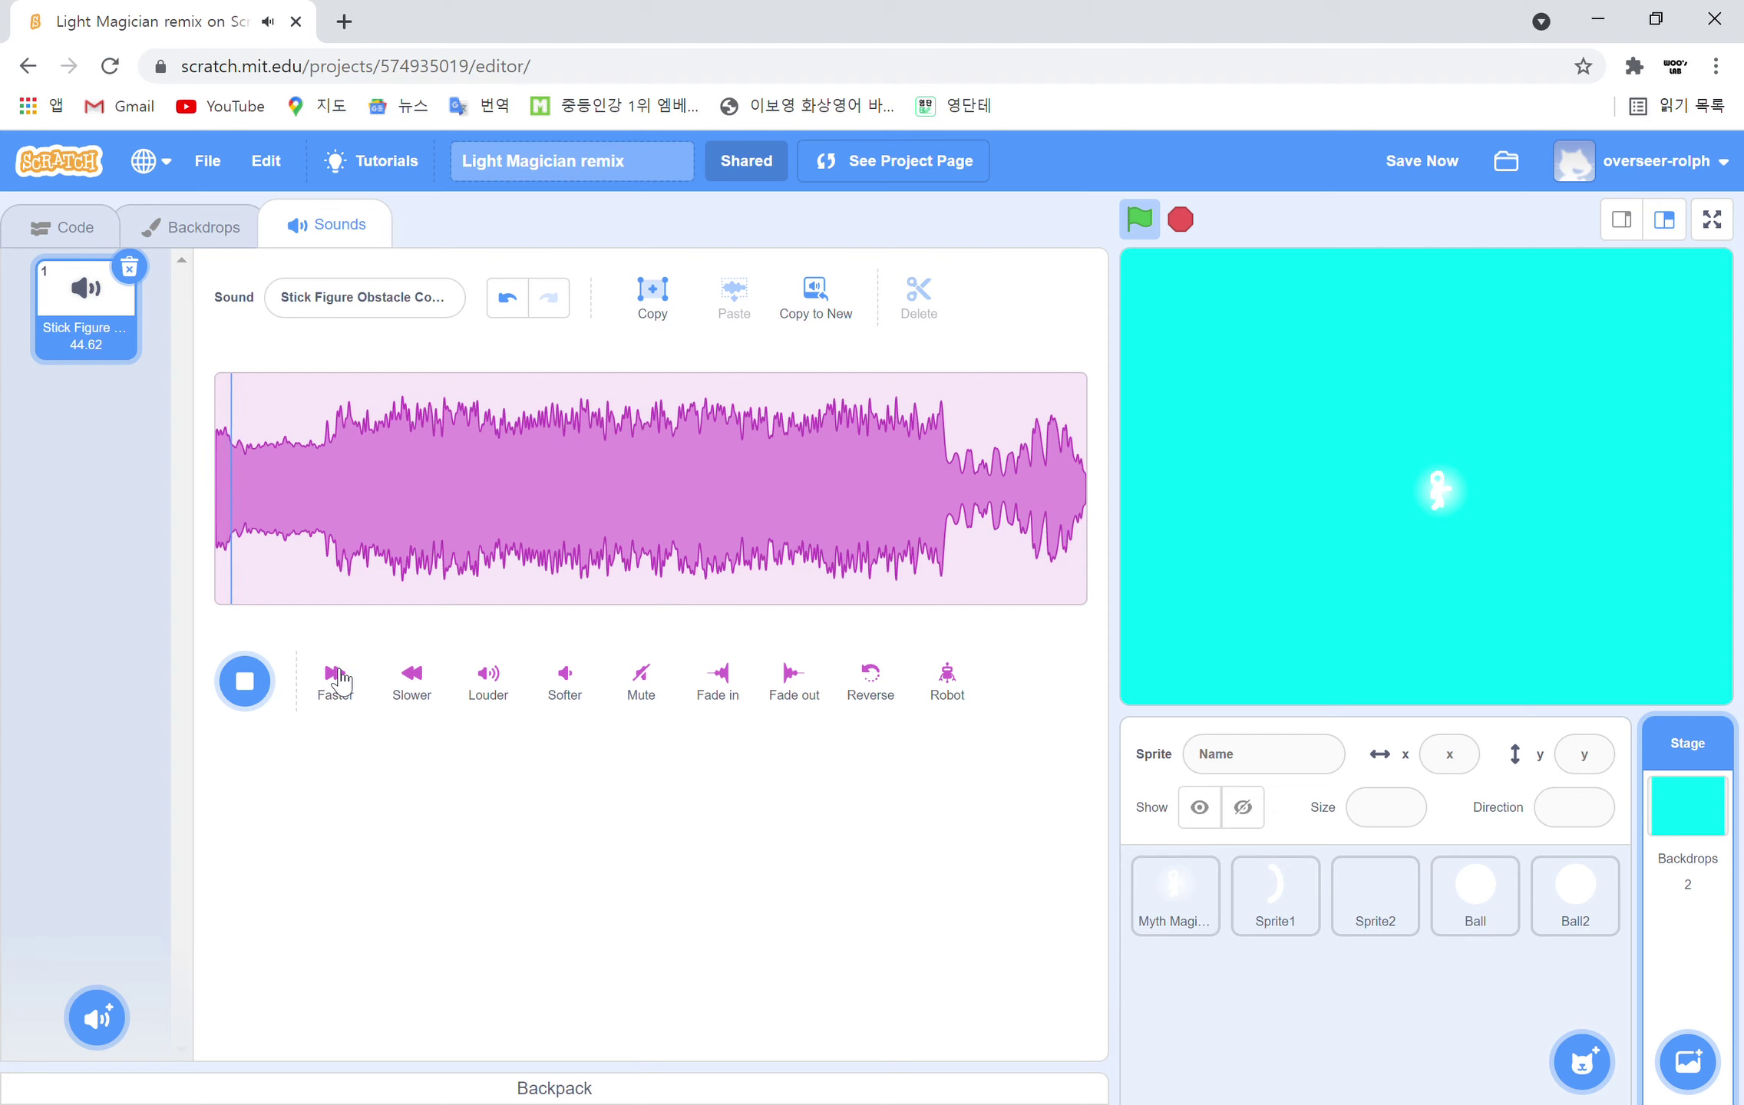
left_click(336, 675)
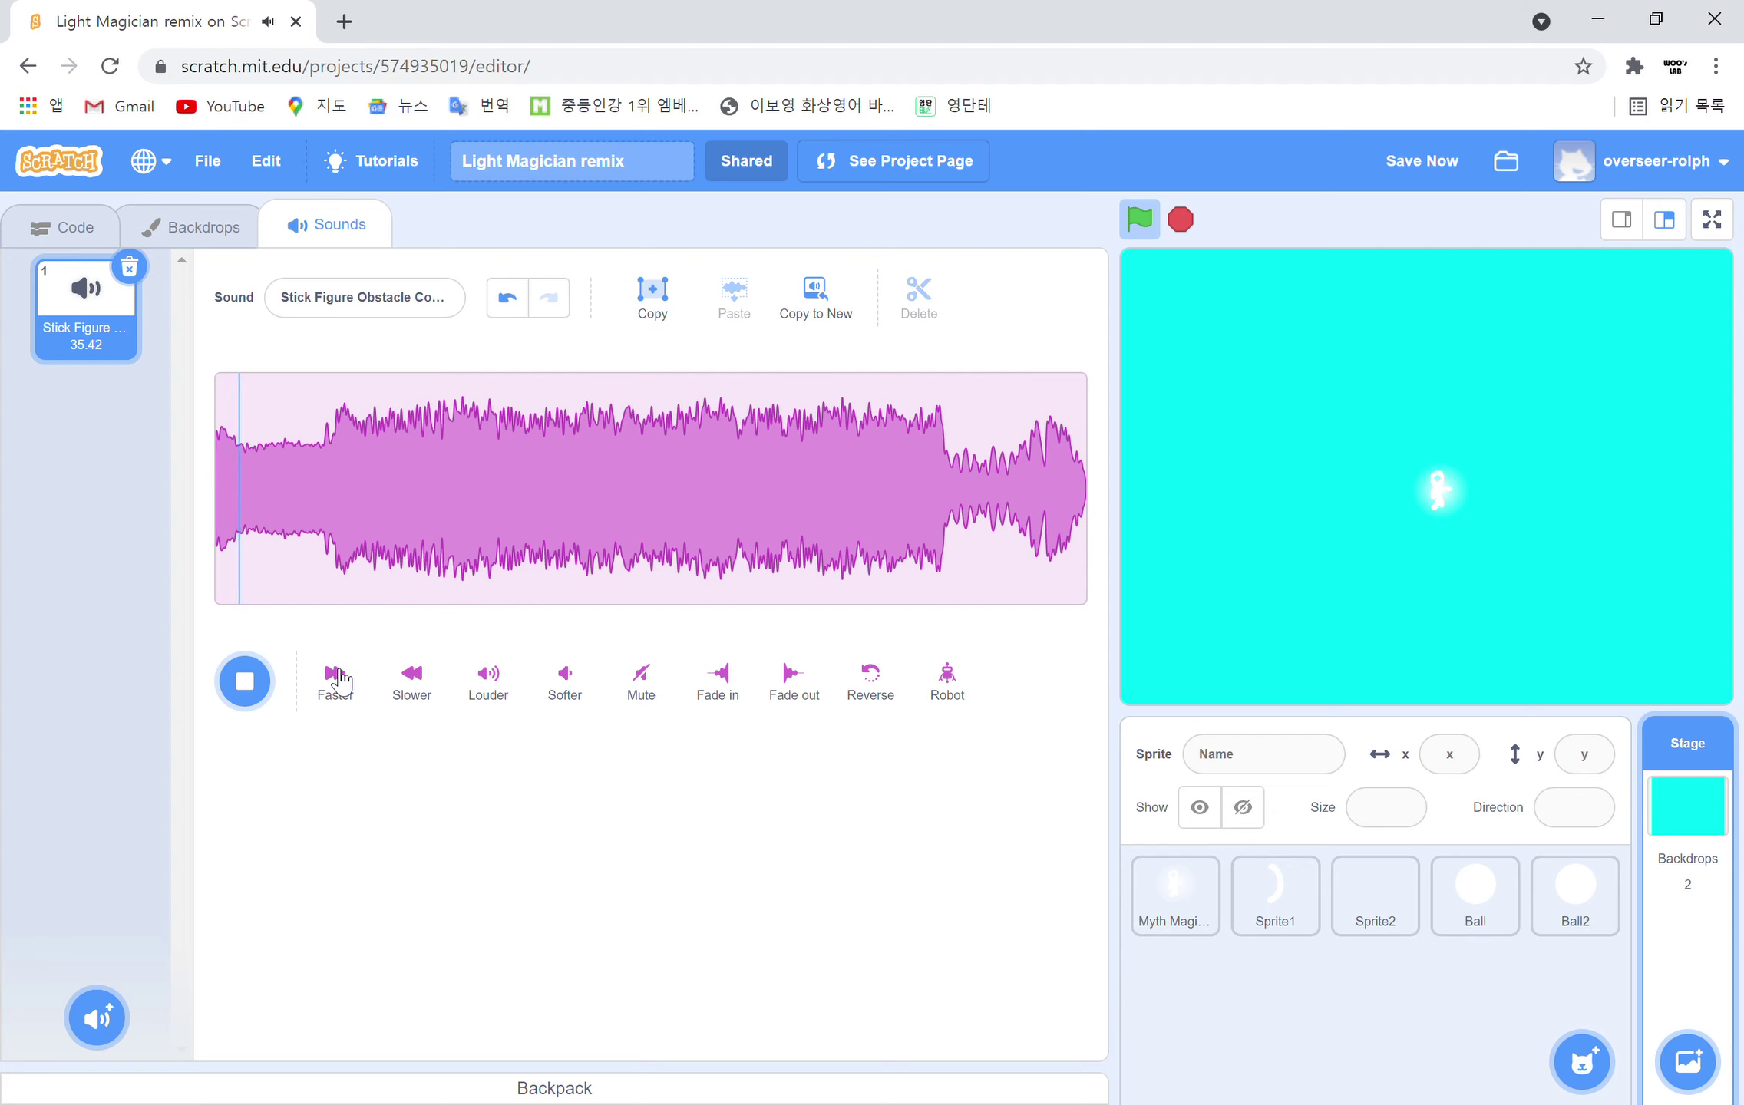
left_click(419, 692)
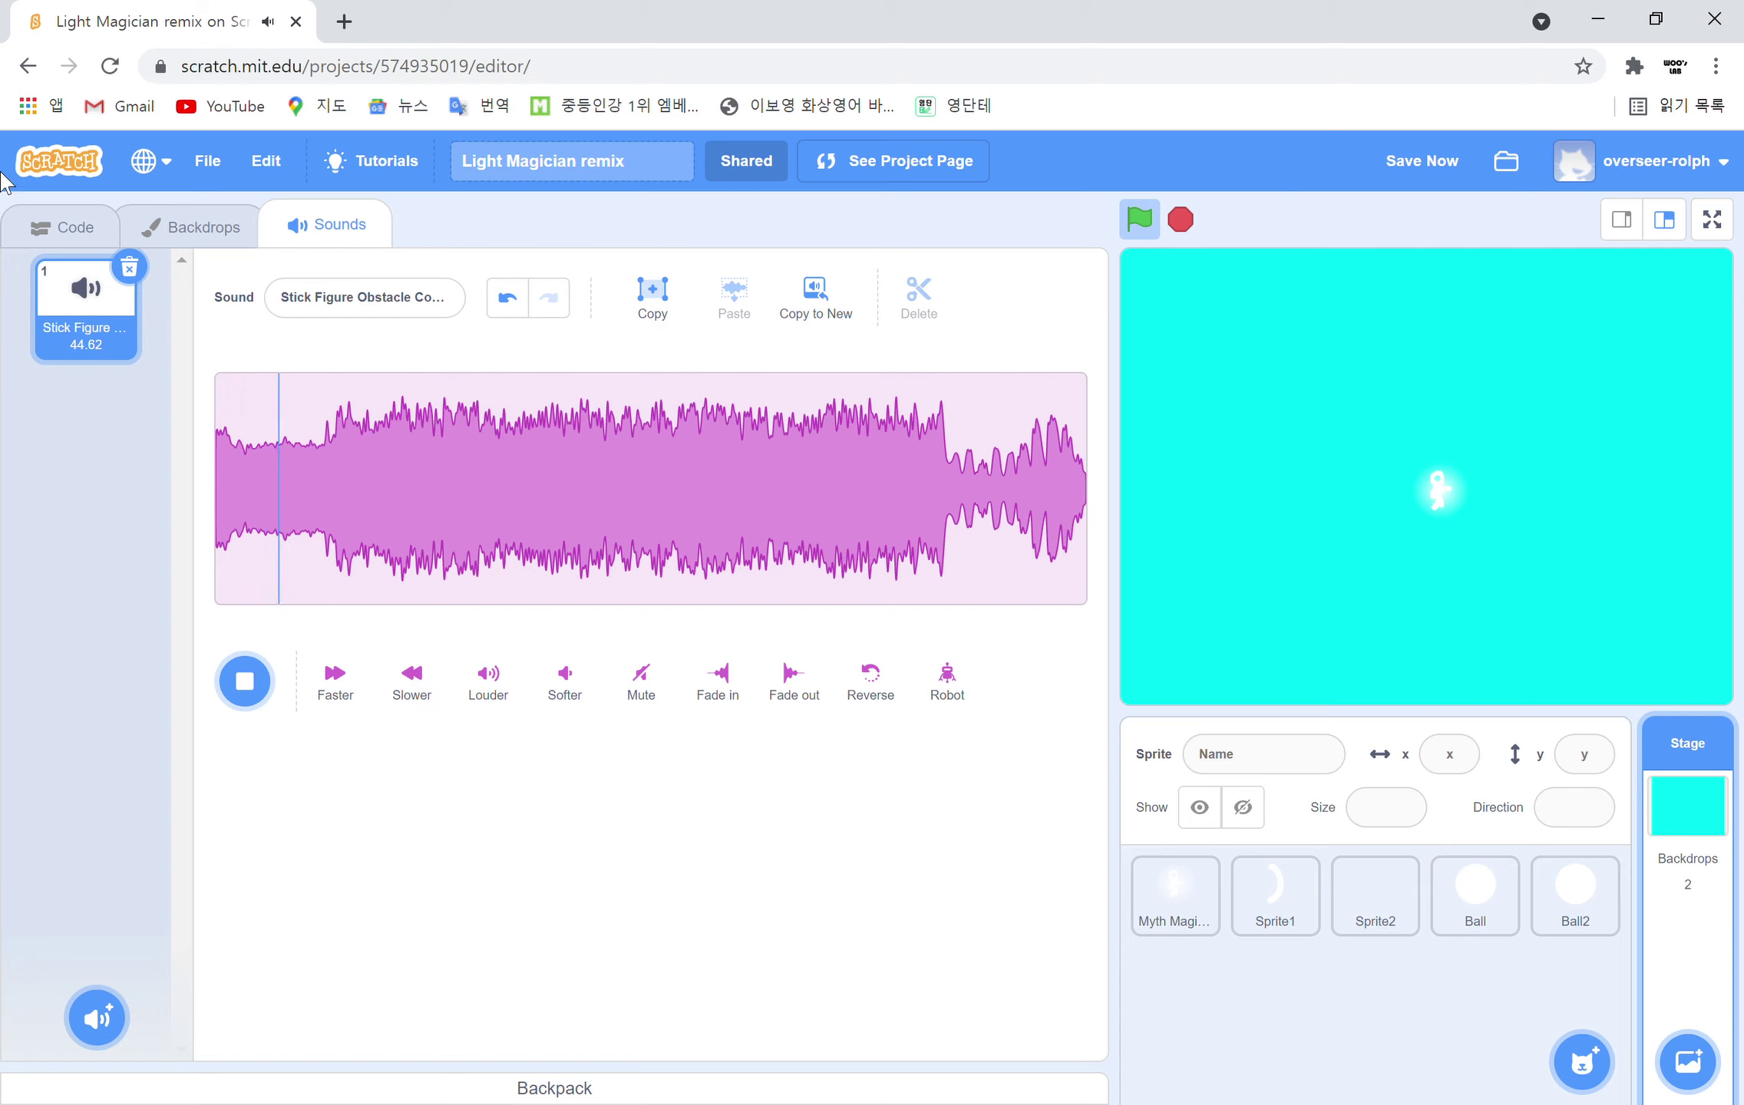
left_click(264, 695)
Try the Robot effect on the slowed background music, undo it and stop the playback
left_click(940, 690)
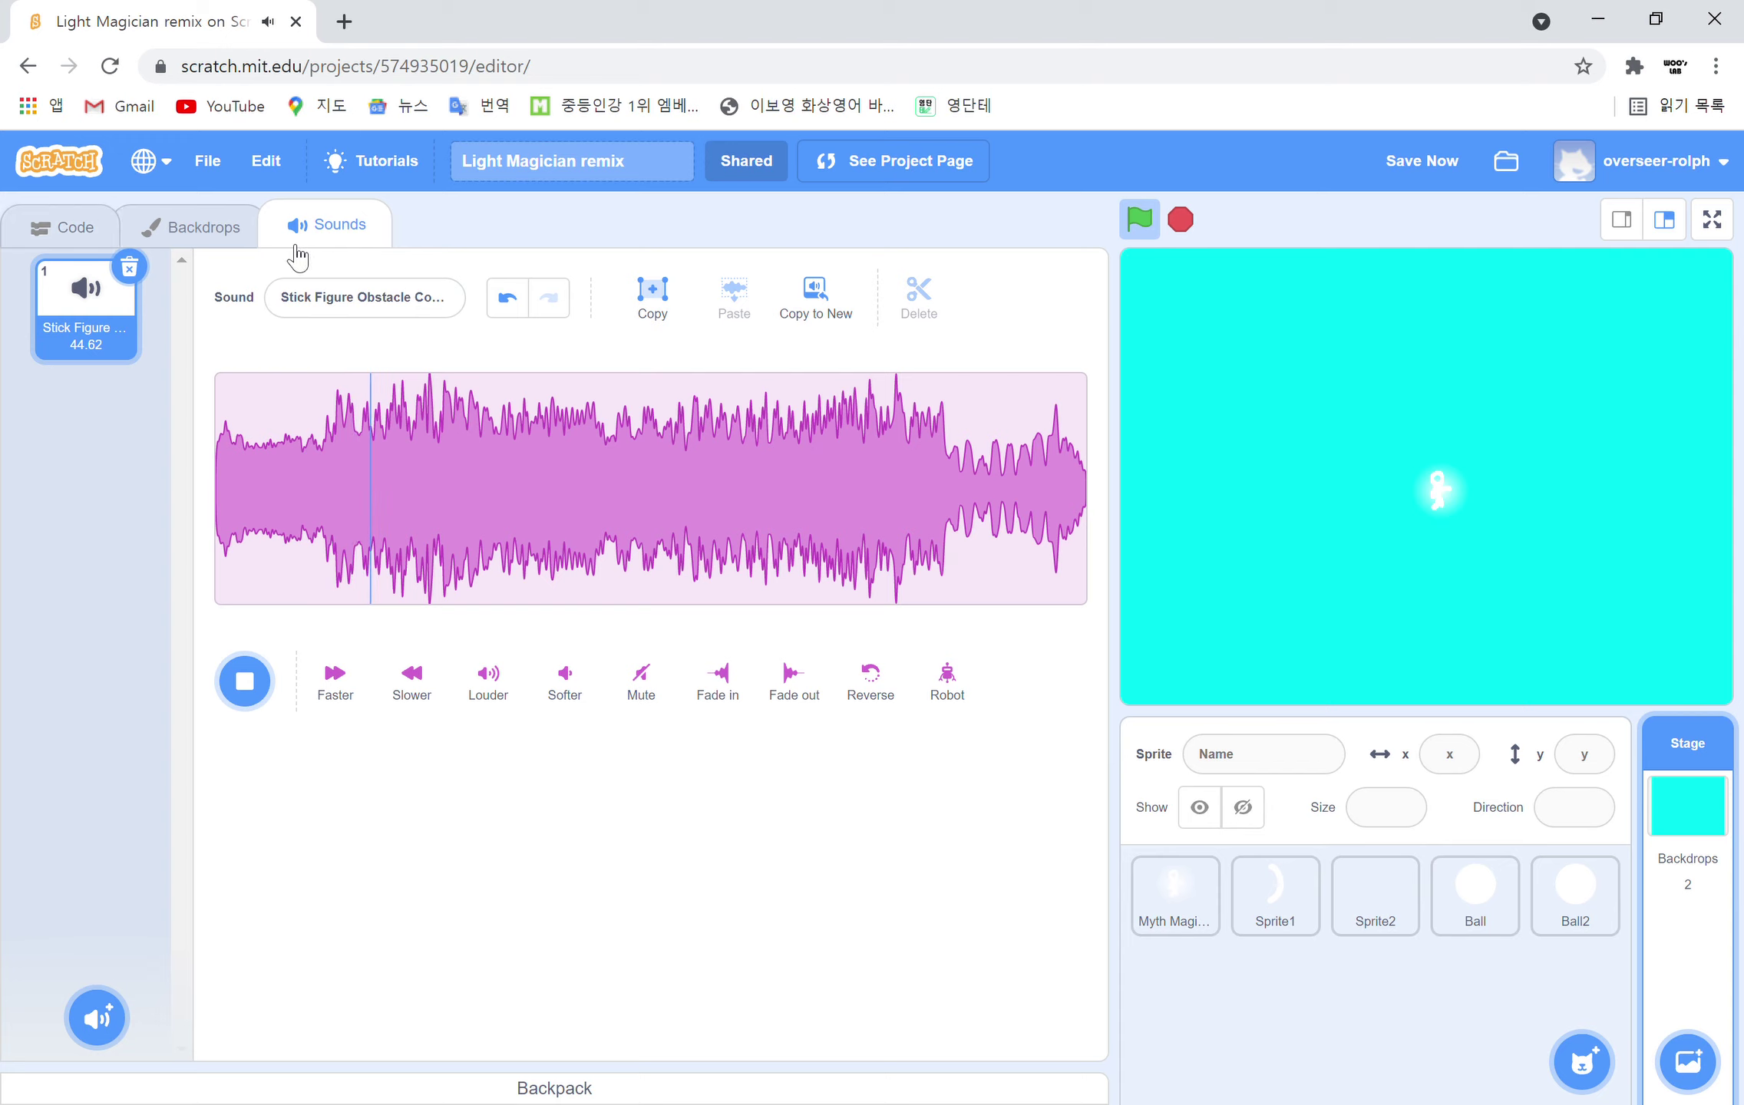
left_click(525, 303)
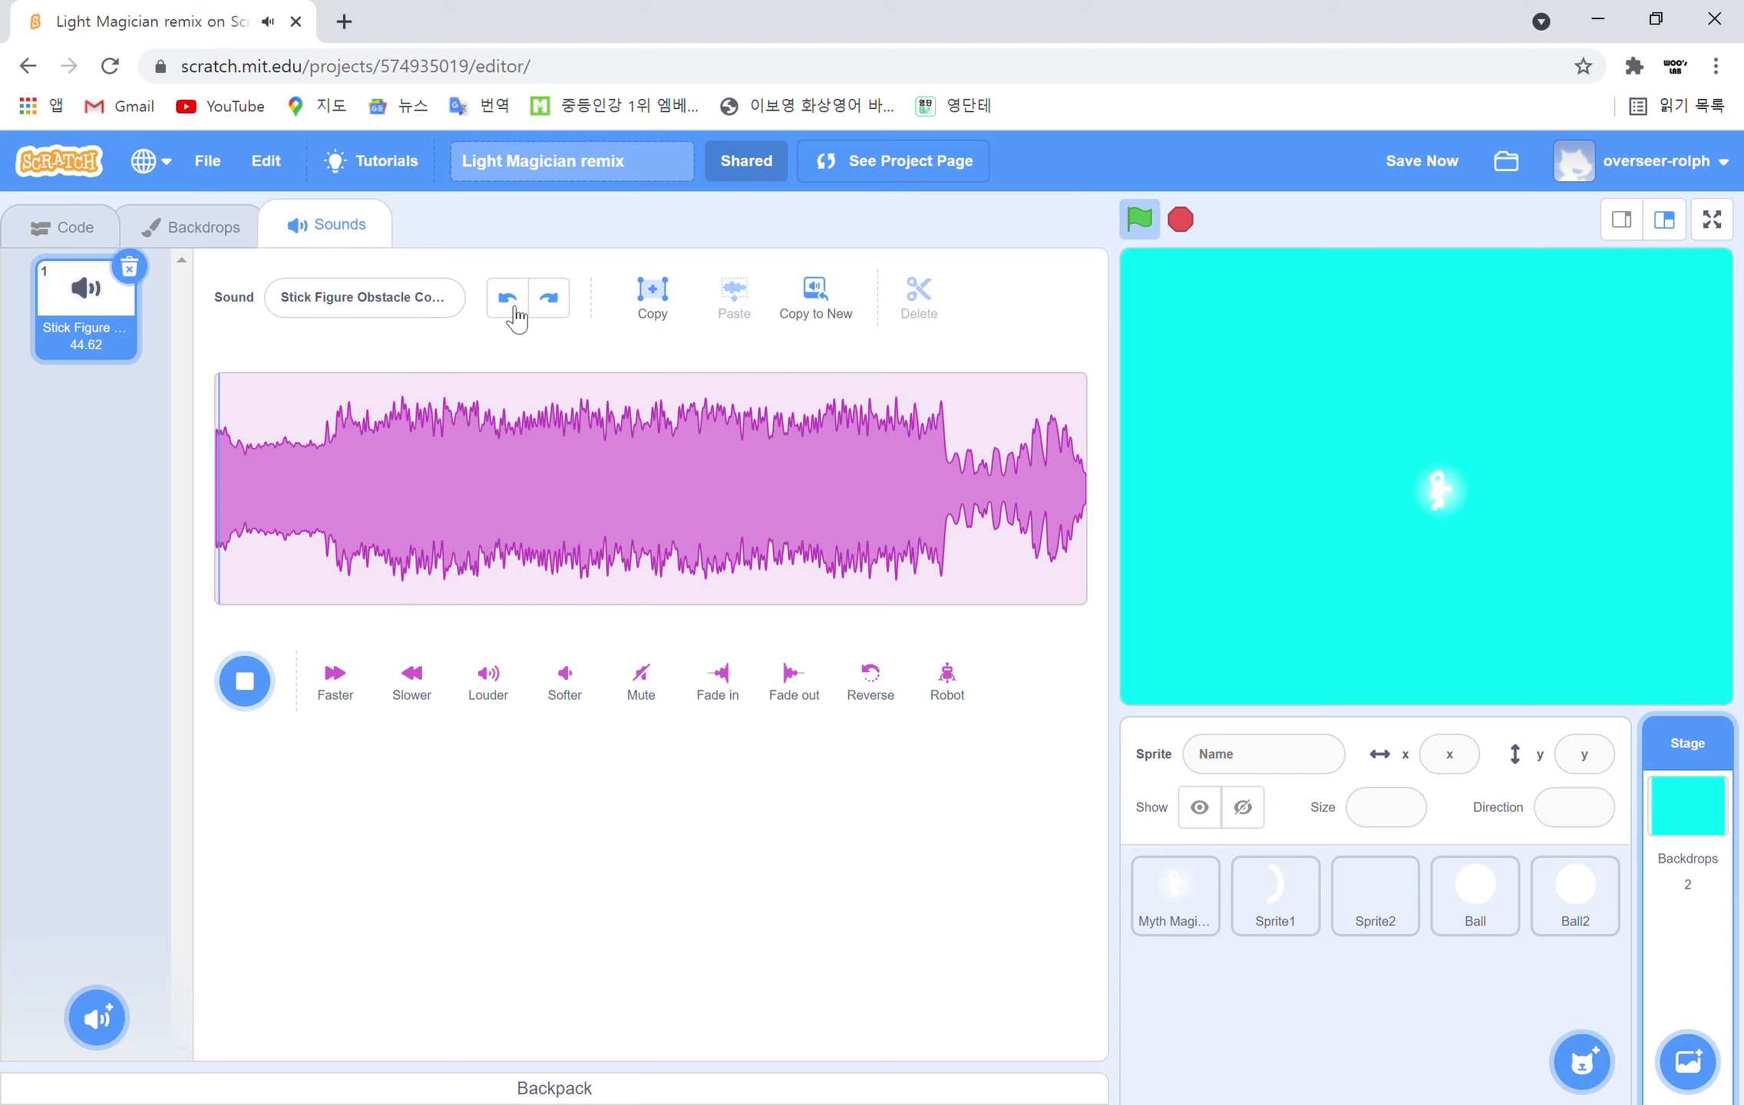
left_click(230, 683)
Review Sprite1's projectile and clone scripts, and run the project to fire the projectile across the stage
left_click(76, 227)
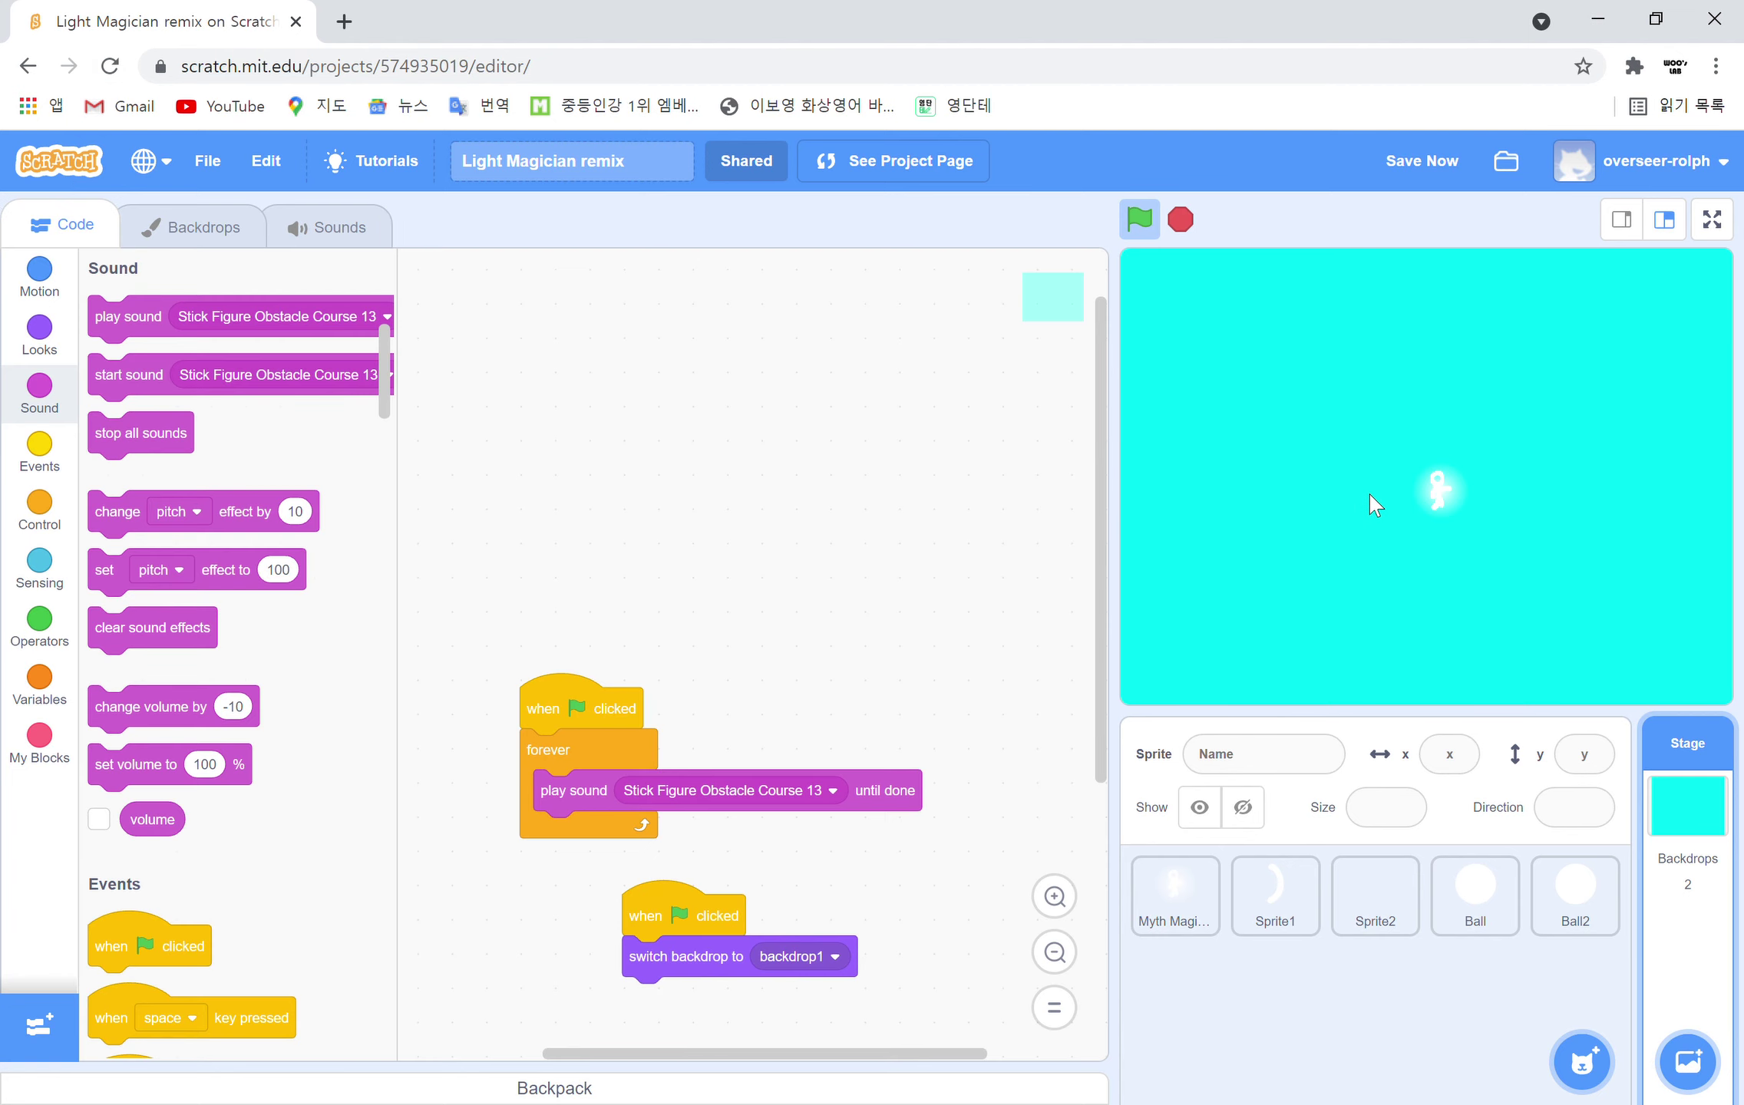
left_click(1283, 917)
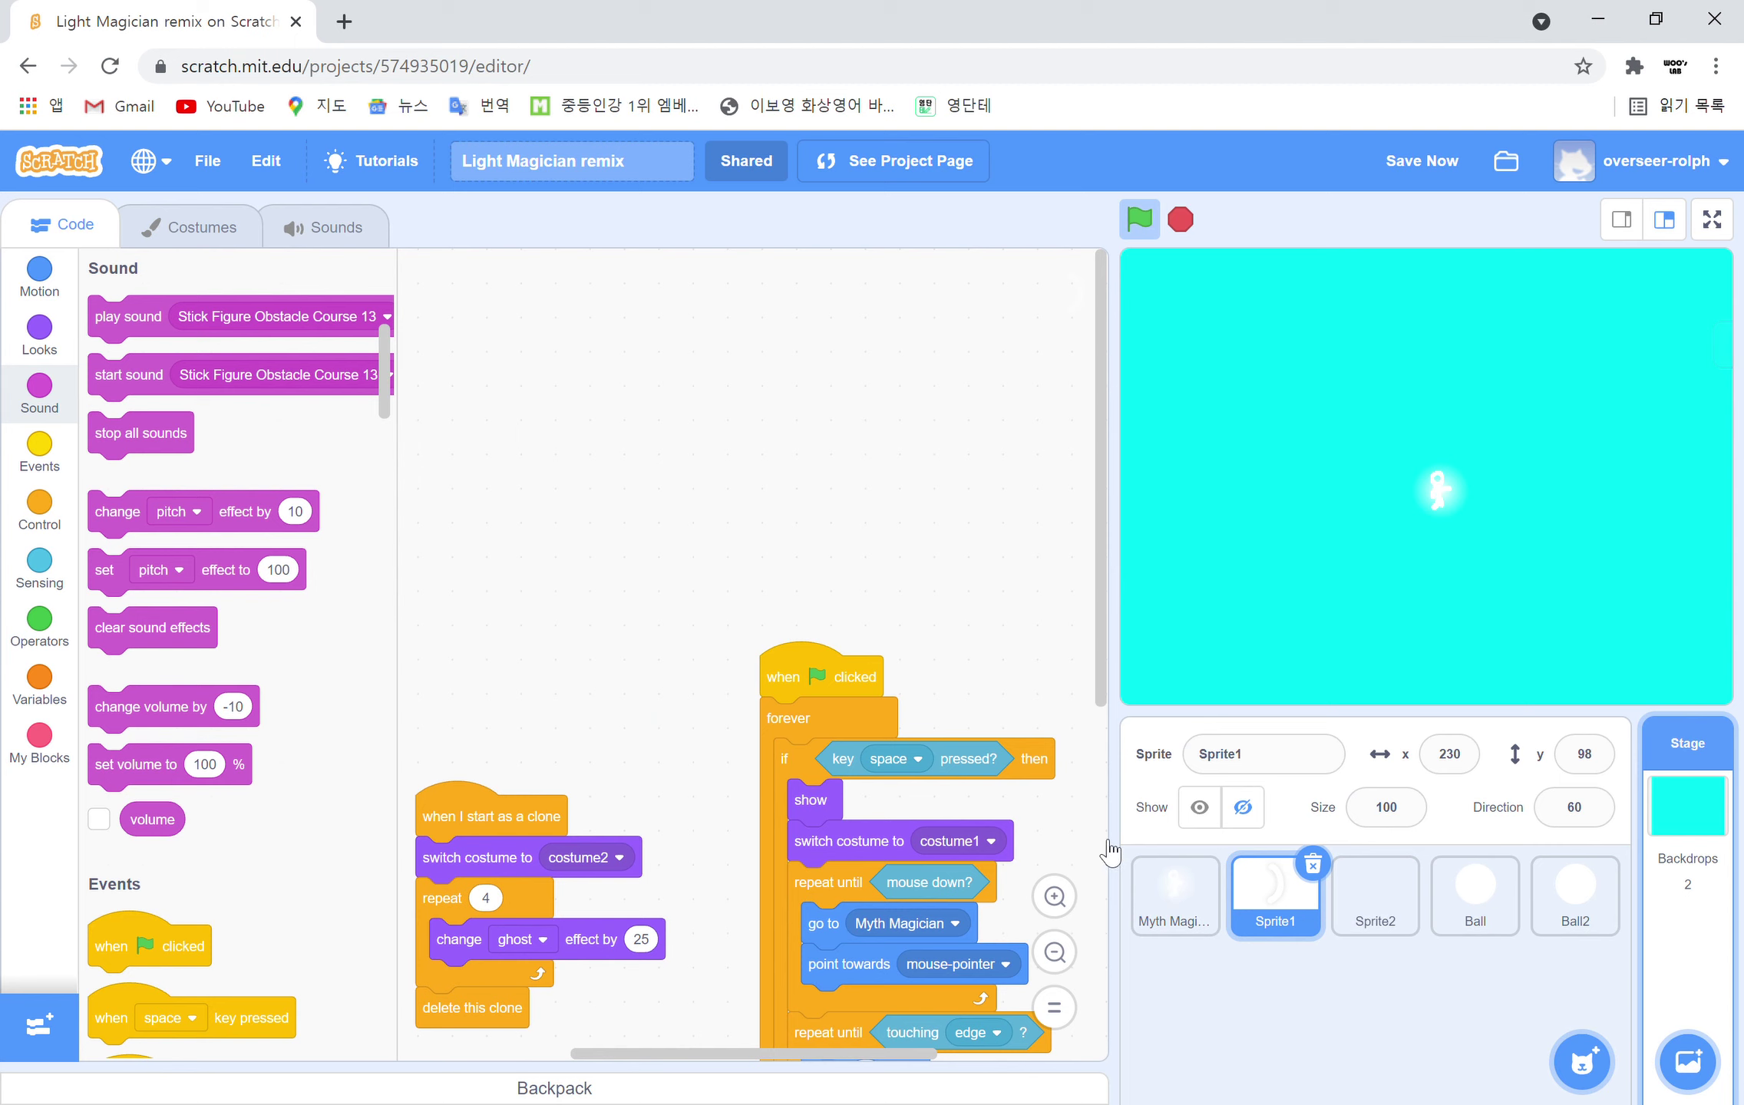
scroll(940, 658, "down", 6)
scroll(895, 775, "up", 3)
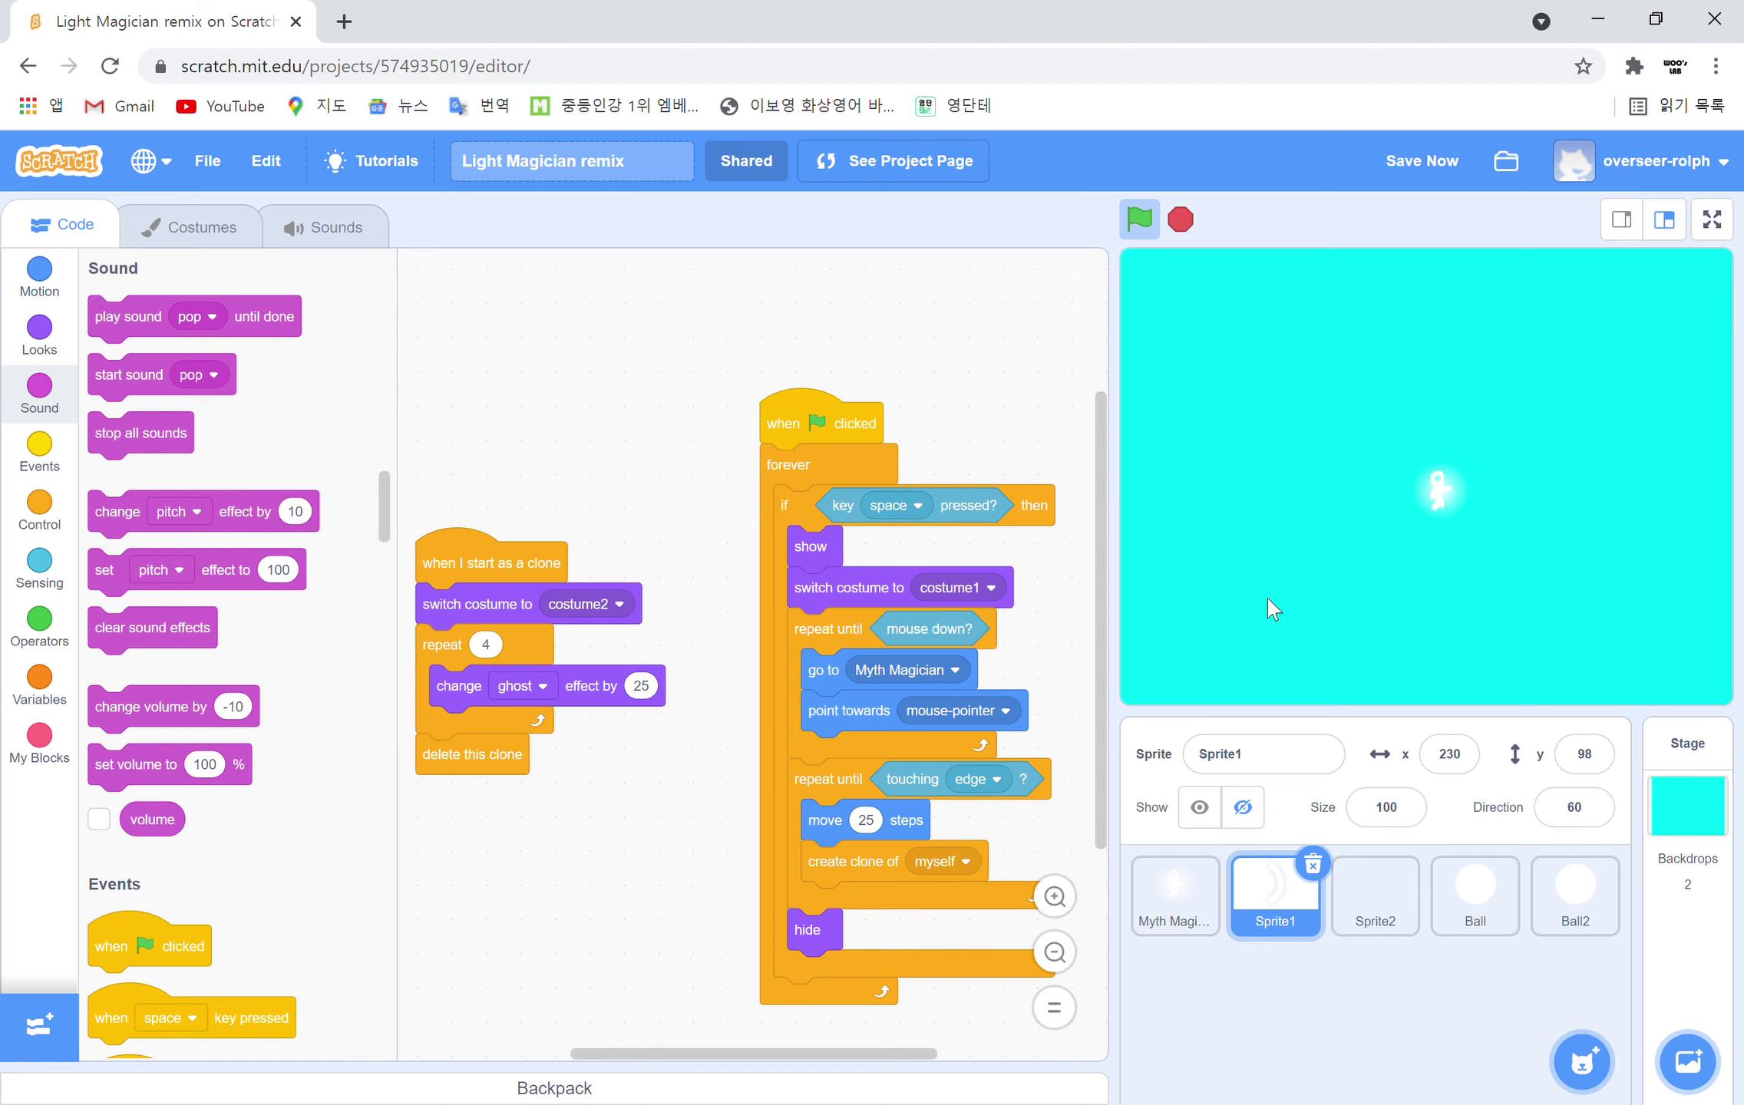
left_click(1200, 807)
left_click(1243, 807)
left_click(1573, 507)
left_click(1140, 221)
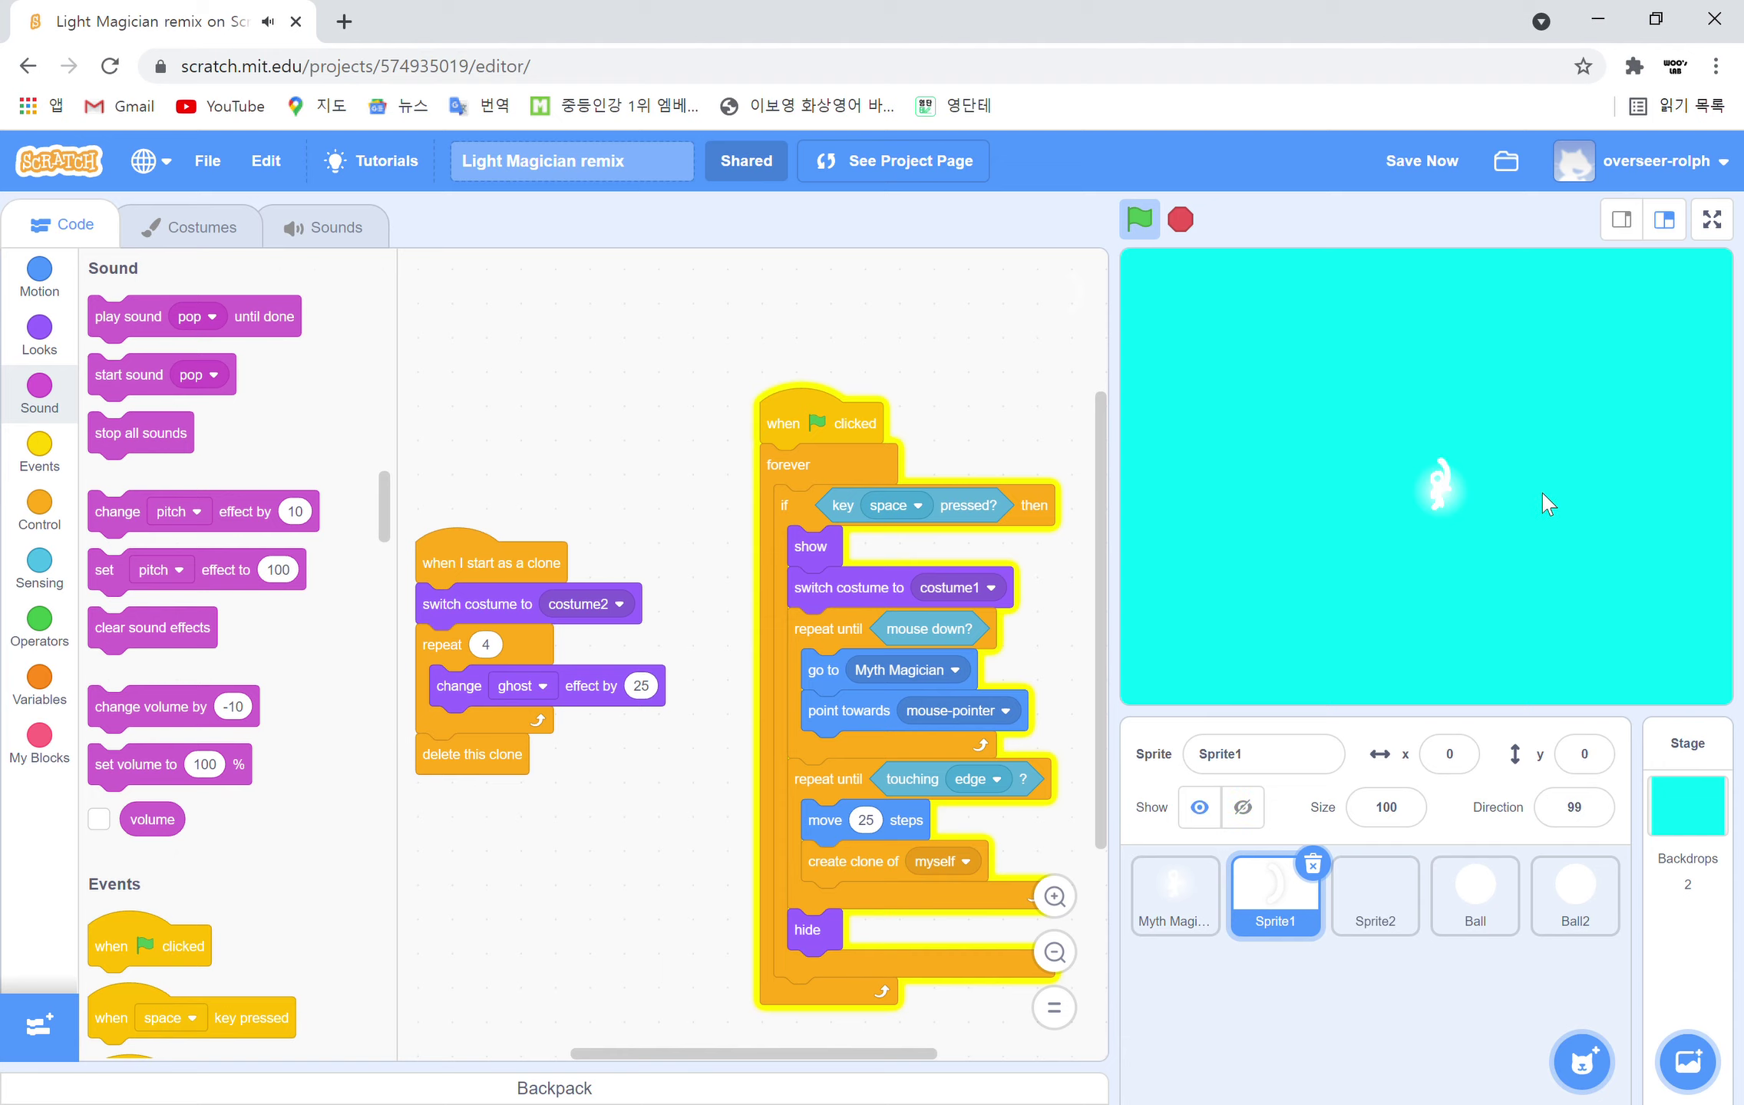
left_click(1541, 469)
Open Myth Magician's costume1 and move the figure onto the canvas centre
left_click(1187, 902)
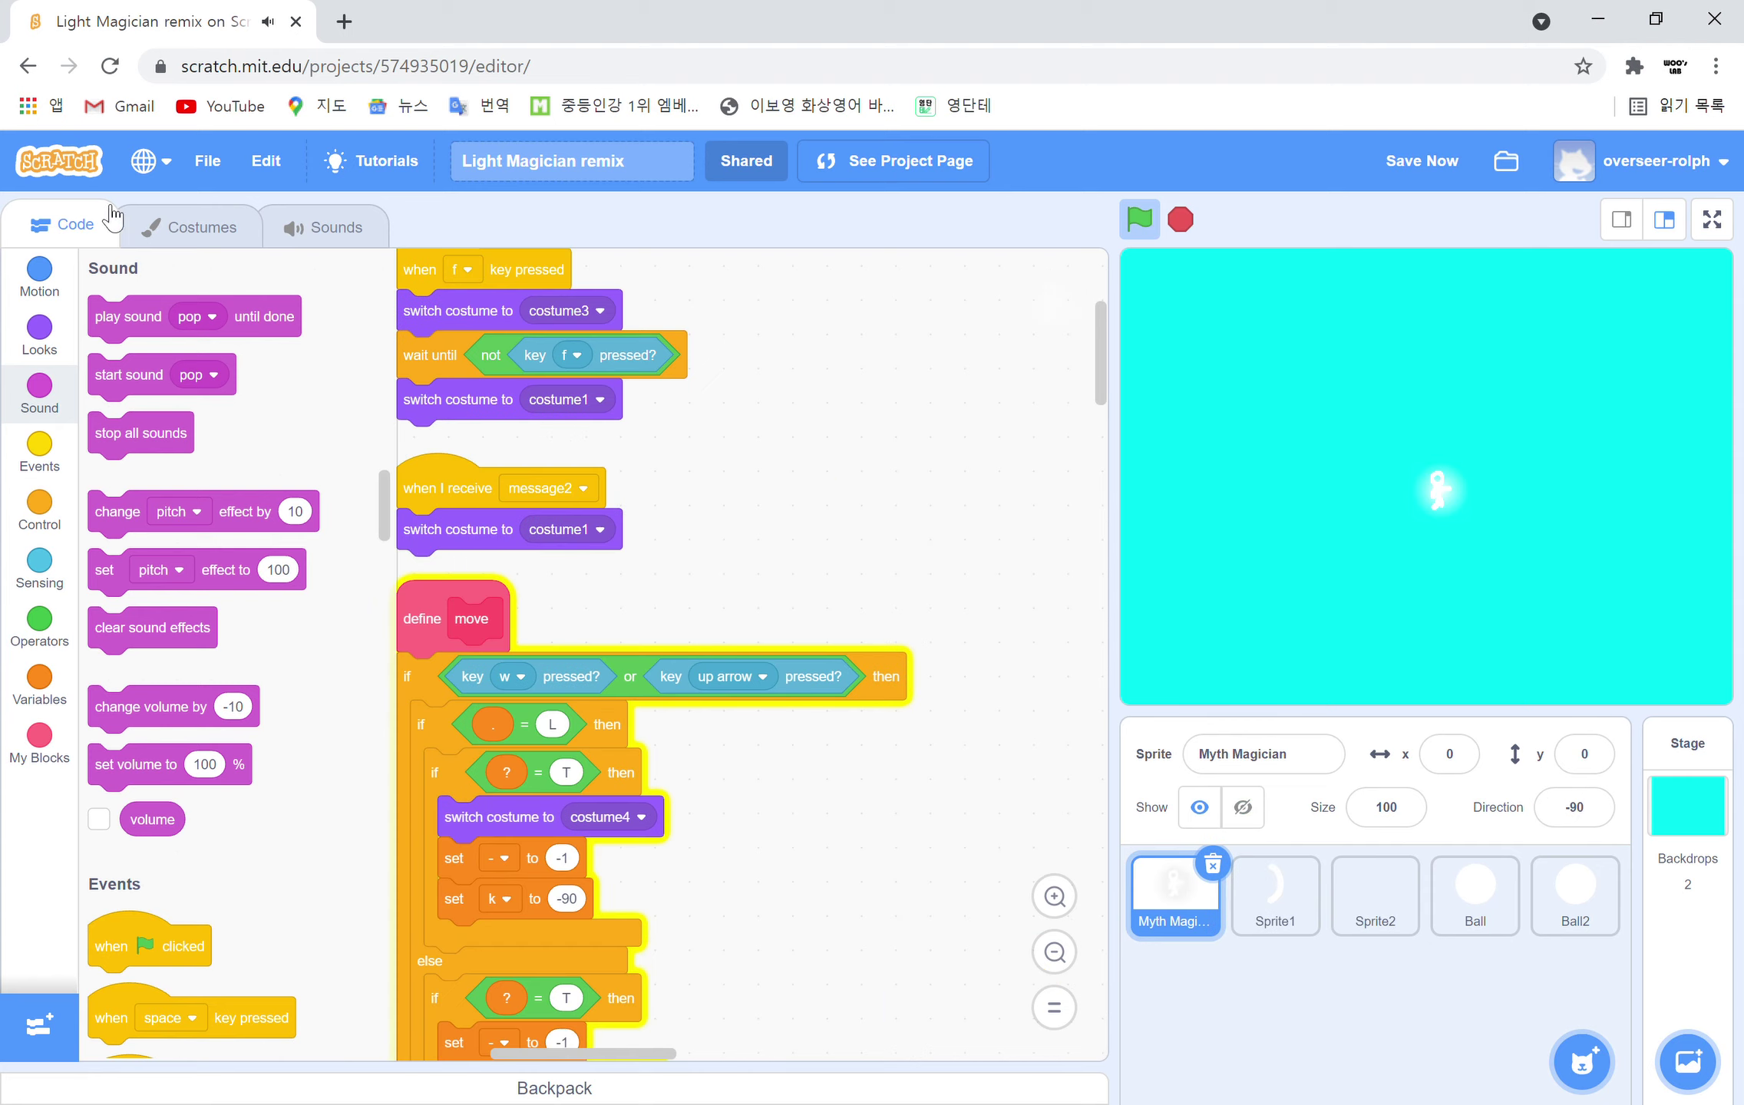
left_click(170, 228)
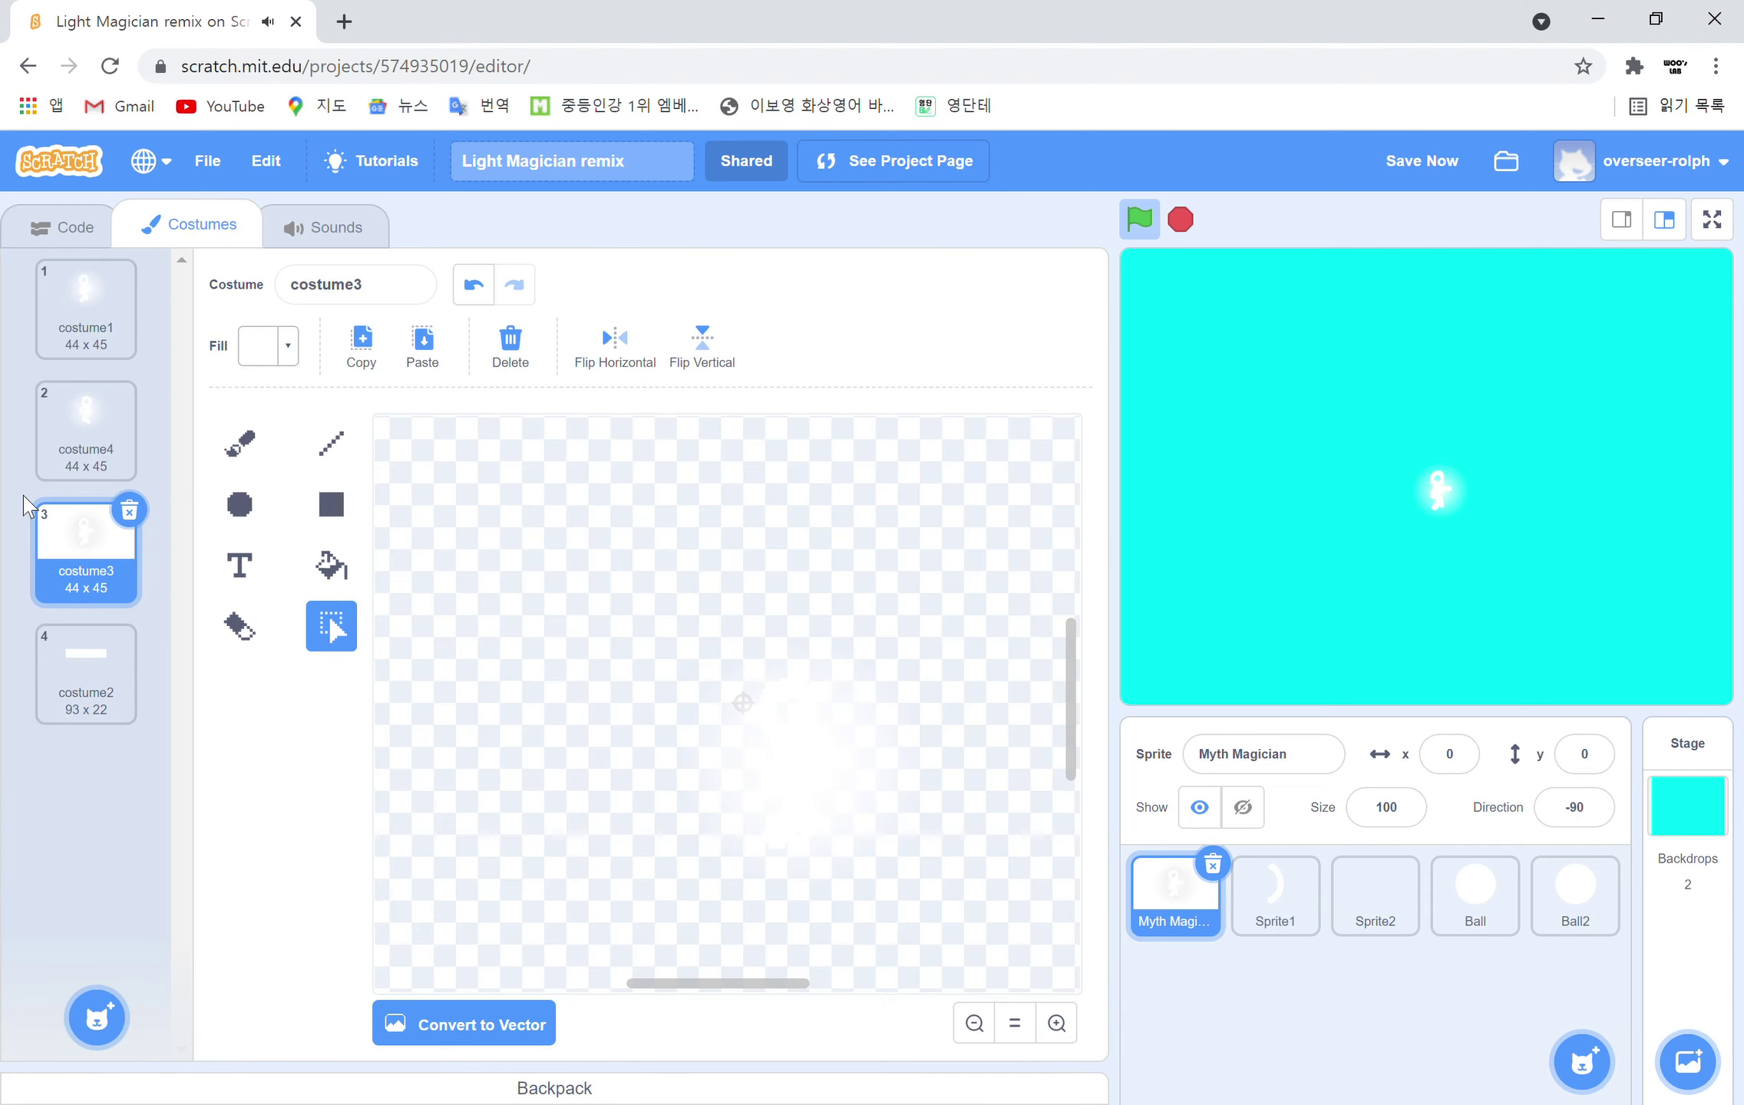
left_click(96, 304)
left_click(767, 774)
mouse_move(766, 774)
left_mouse_down()
mouse_move(731, 742)
mouse_move(744, 759)
left_mouse_up()
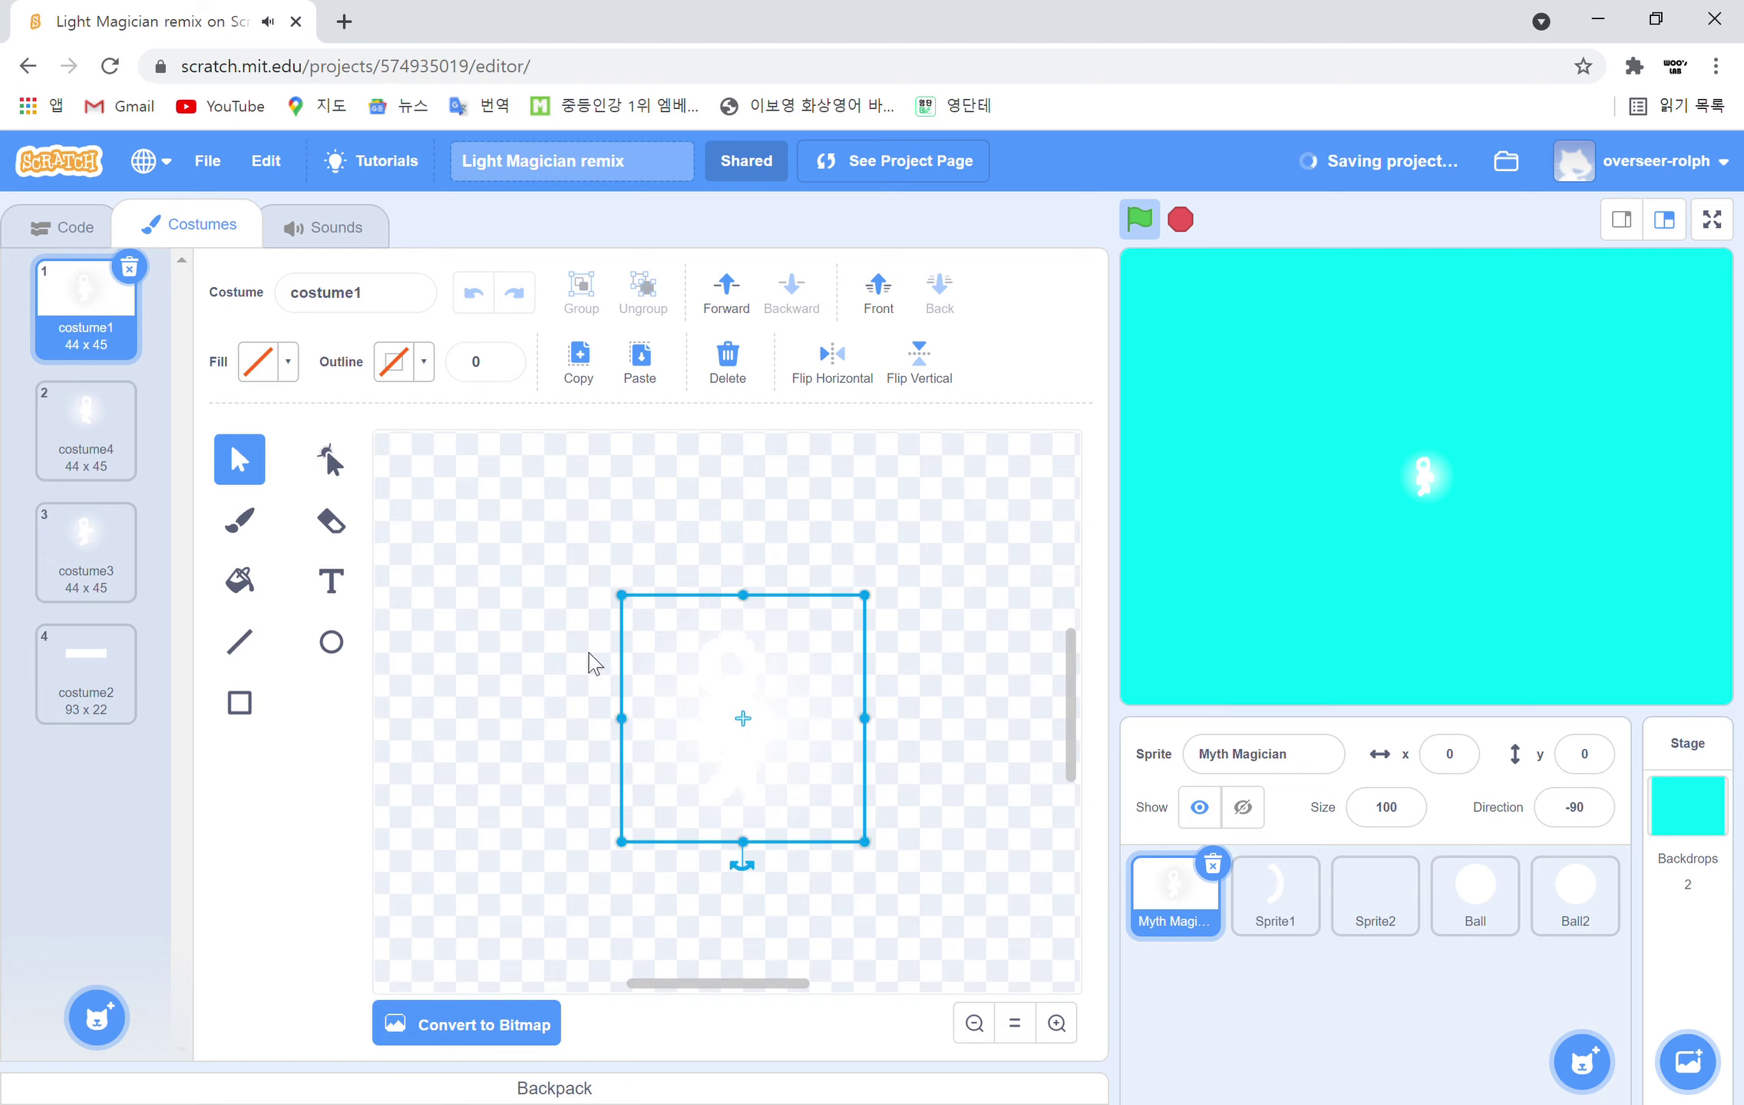
Move the figures on Myth Magician's costume4 and costume3 up and left towards the canvas centre
left_click(120, 459)
left_click(790, 794)
left_click_drag(790, 793, 767, 738)
left_click(63, 548)
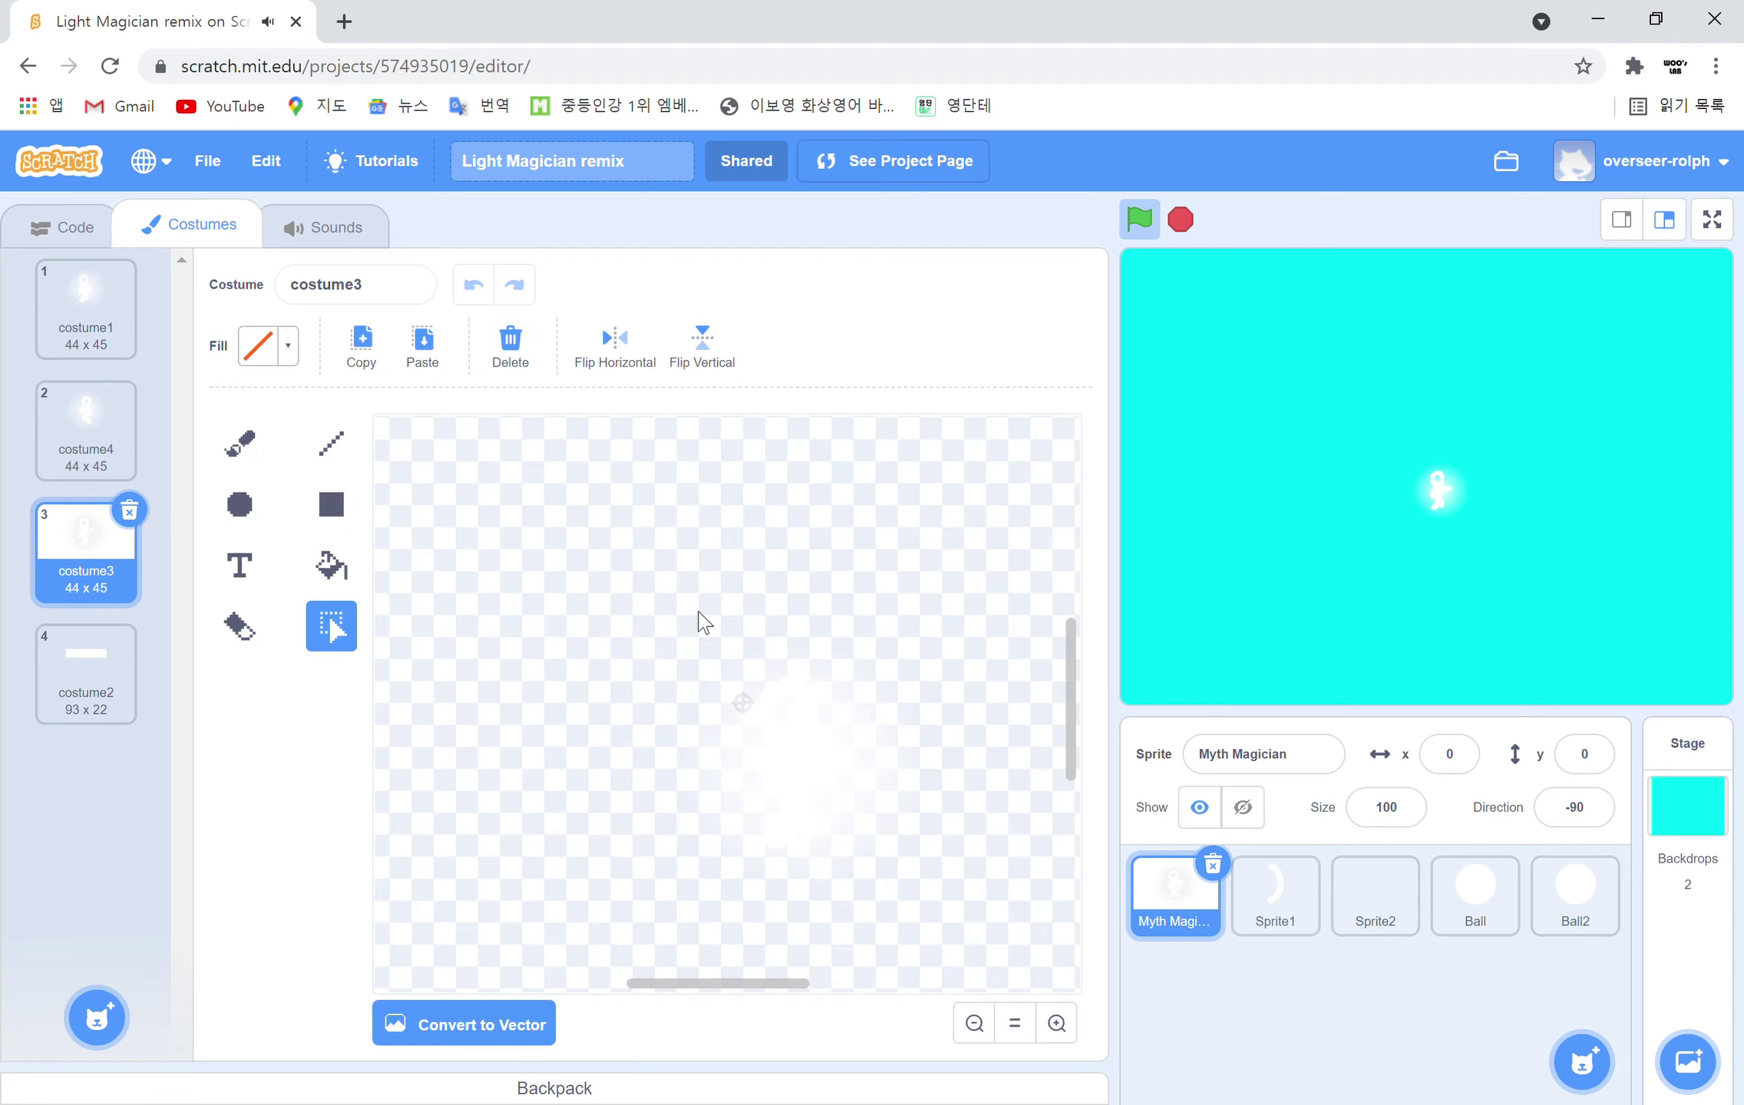
left_click(894, 856)
left_click_drag(848, 795, 794, 744)
left_click(581, 772)
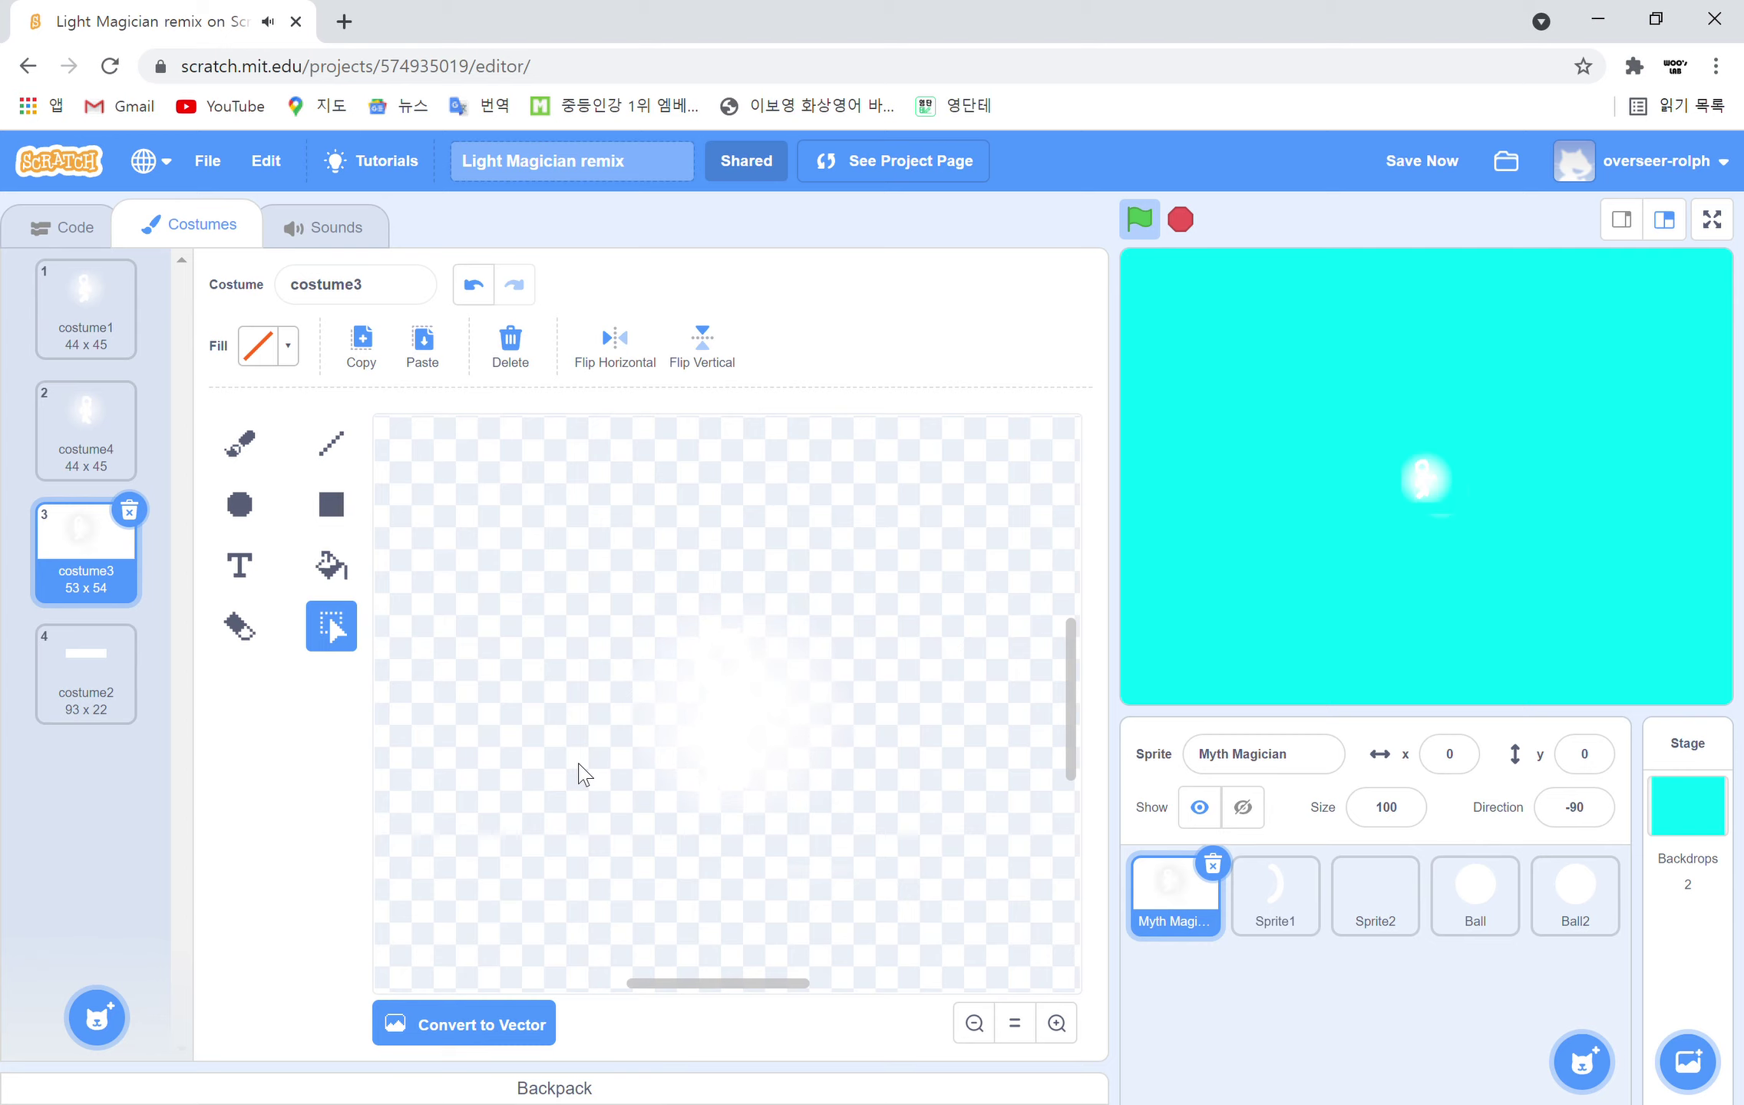
Check Myth Magician's costume2 and run the project from its code view to test the repositioned costumes
left_click(119, 714)
left_click(75, 242)
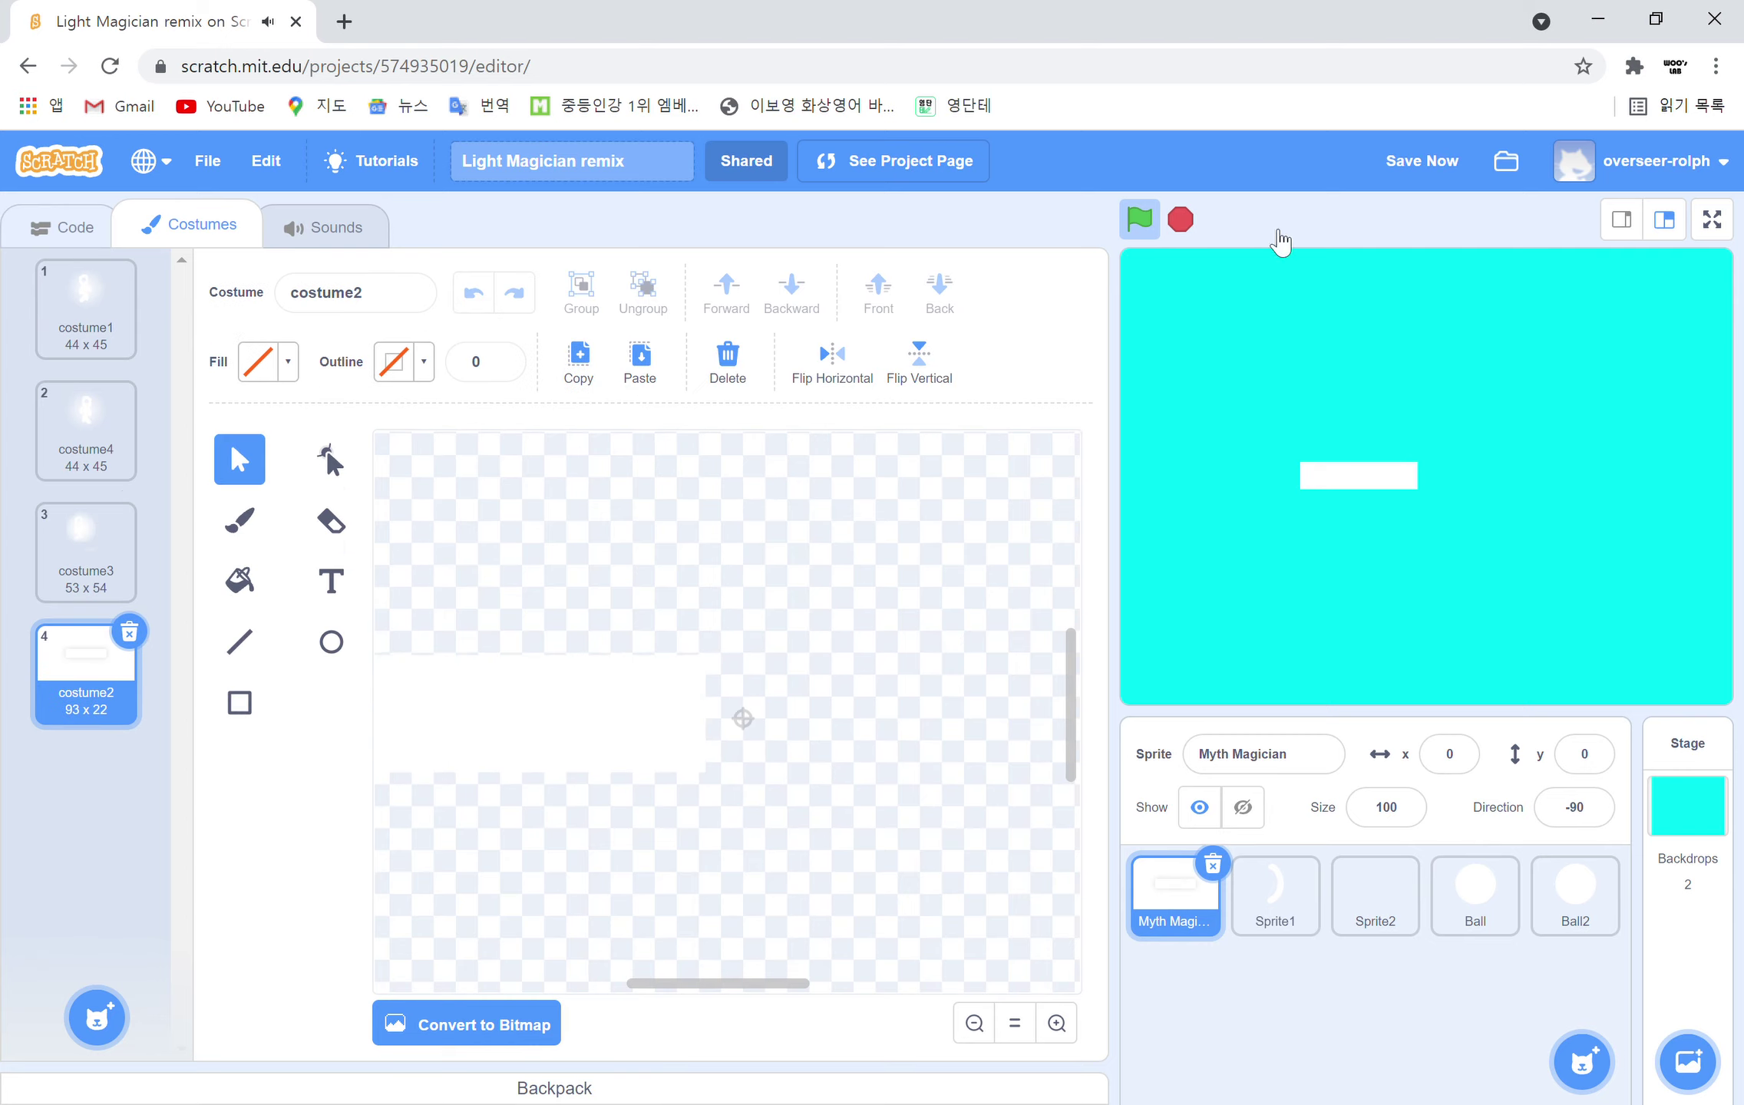
left_click(1158, 234)
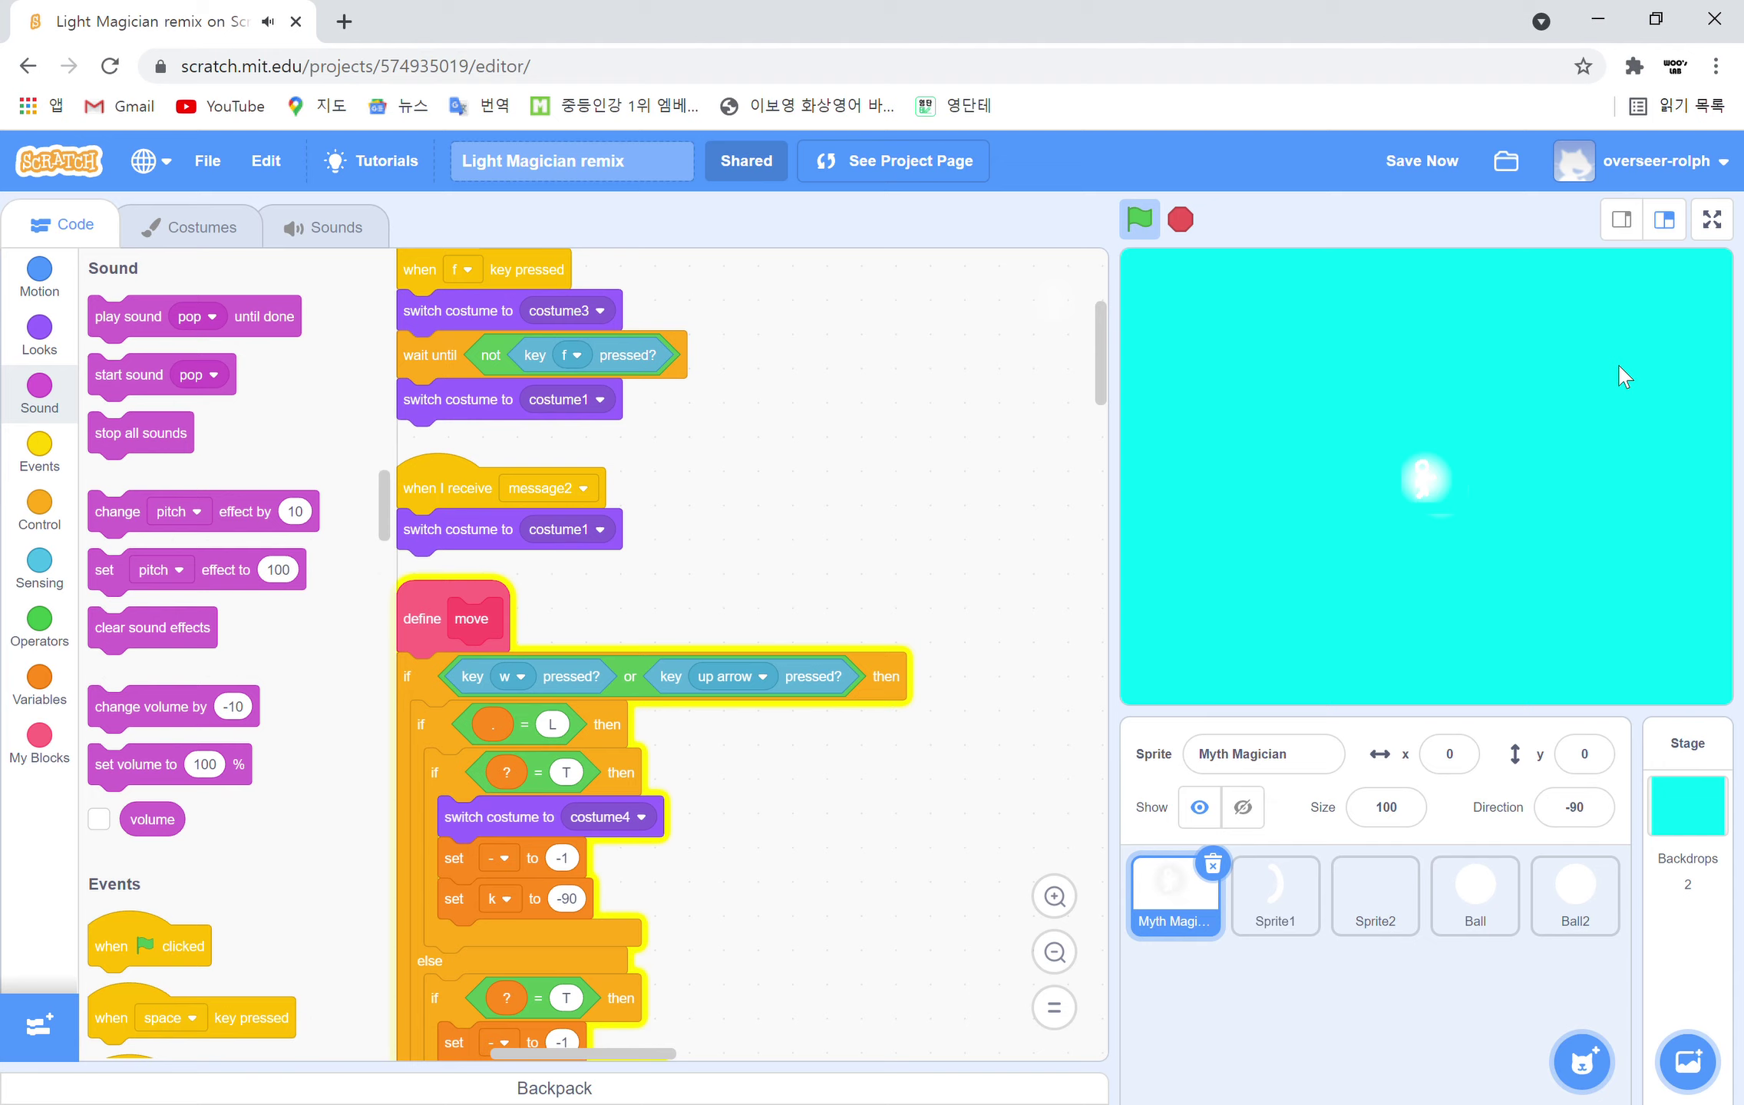
Save the project and delete the "when I start as a clone" script from Sprite1
left_click(1414, 171)
left_click(1309, 905)
left_click_drag(486, 568, 322, 564)
Change the dark grey end colour of the gradient fill on Sprite1's costume2 shape to white
left_click(176, 227)
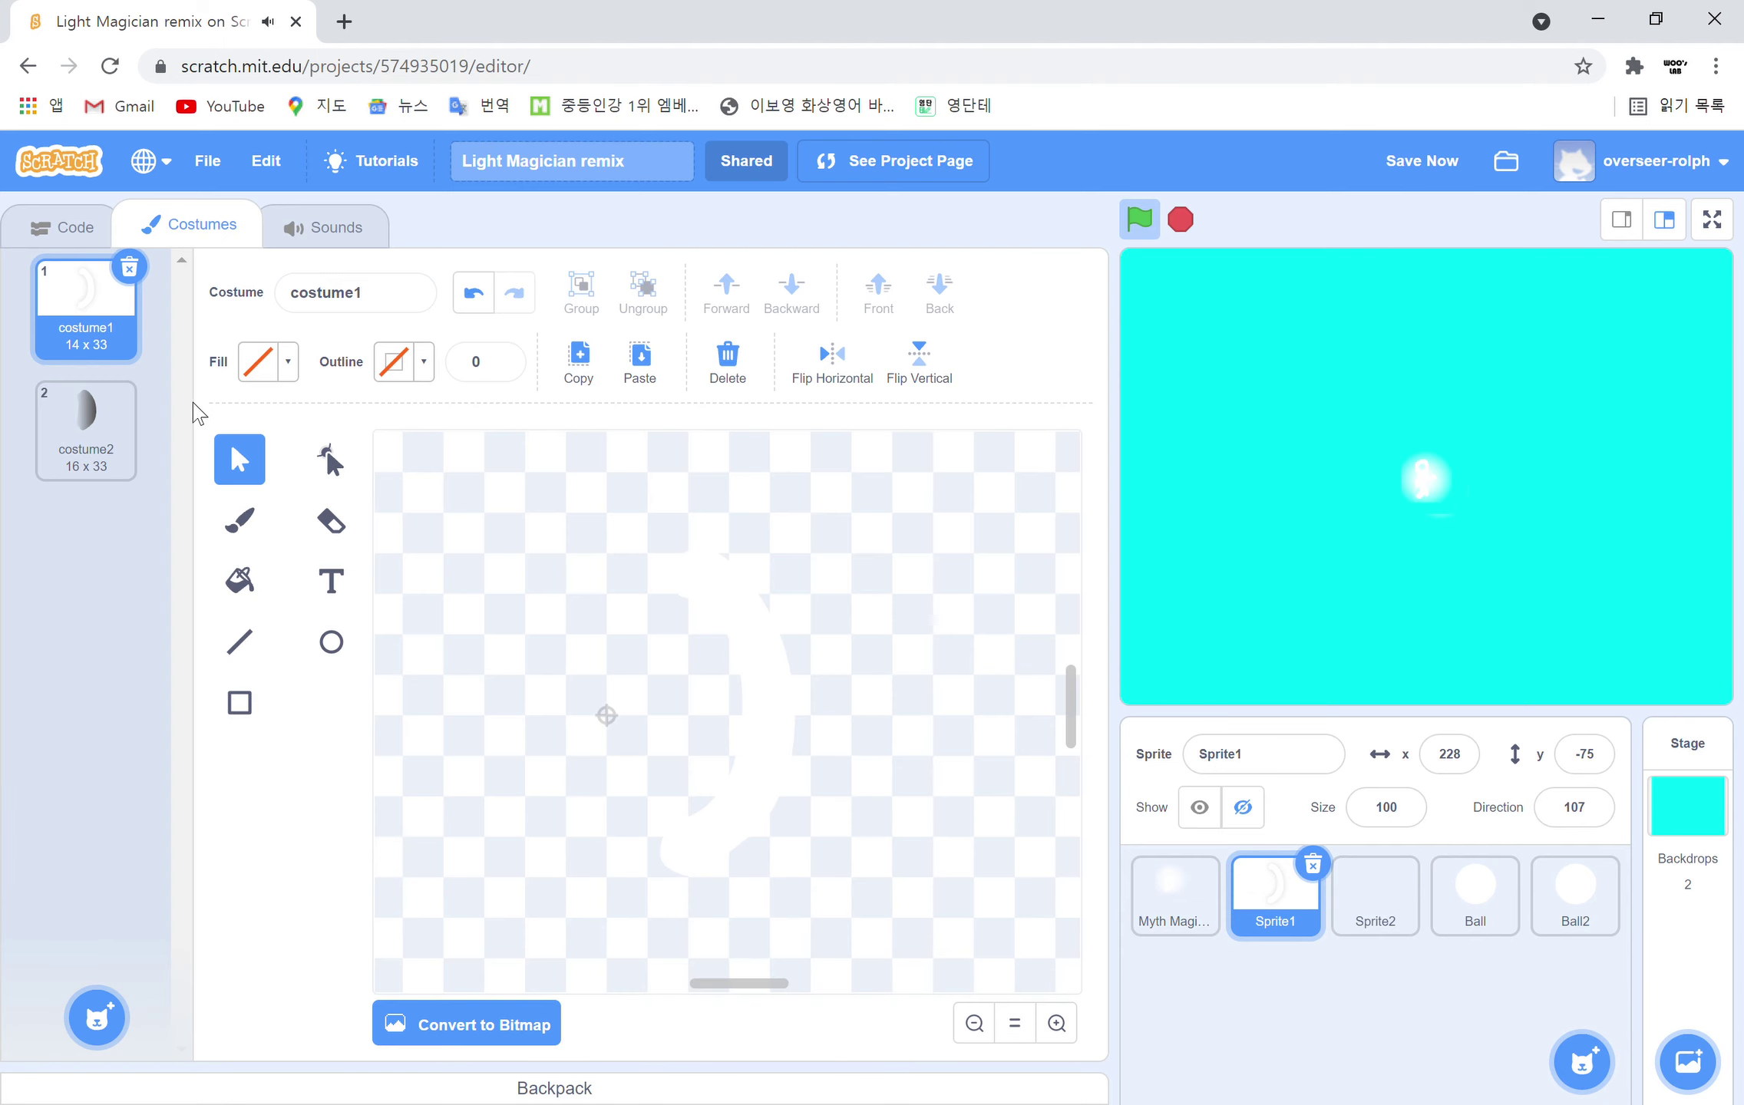
left_click(69, 430)
left_click(754, 693)
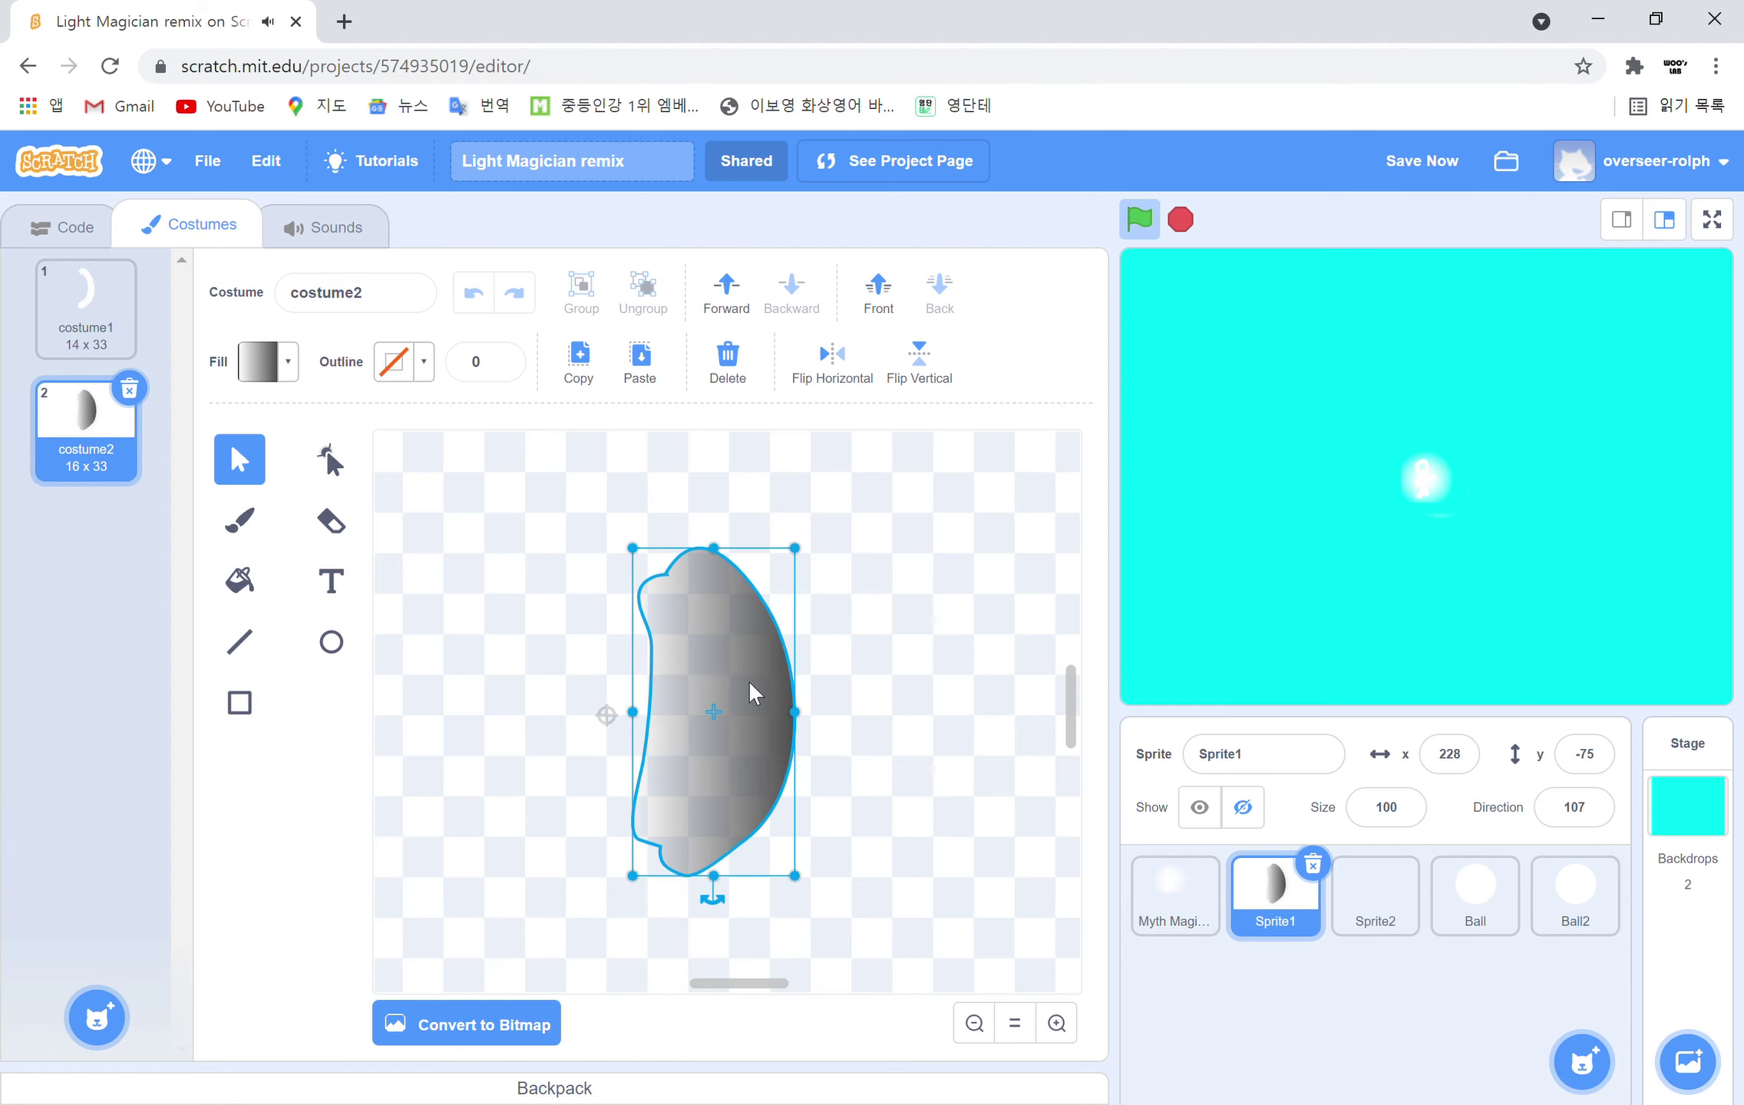
left_click(302, 376)
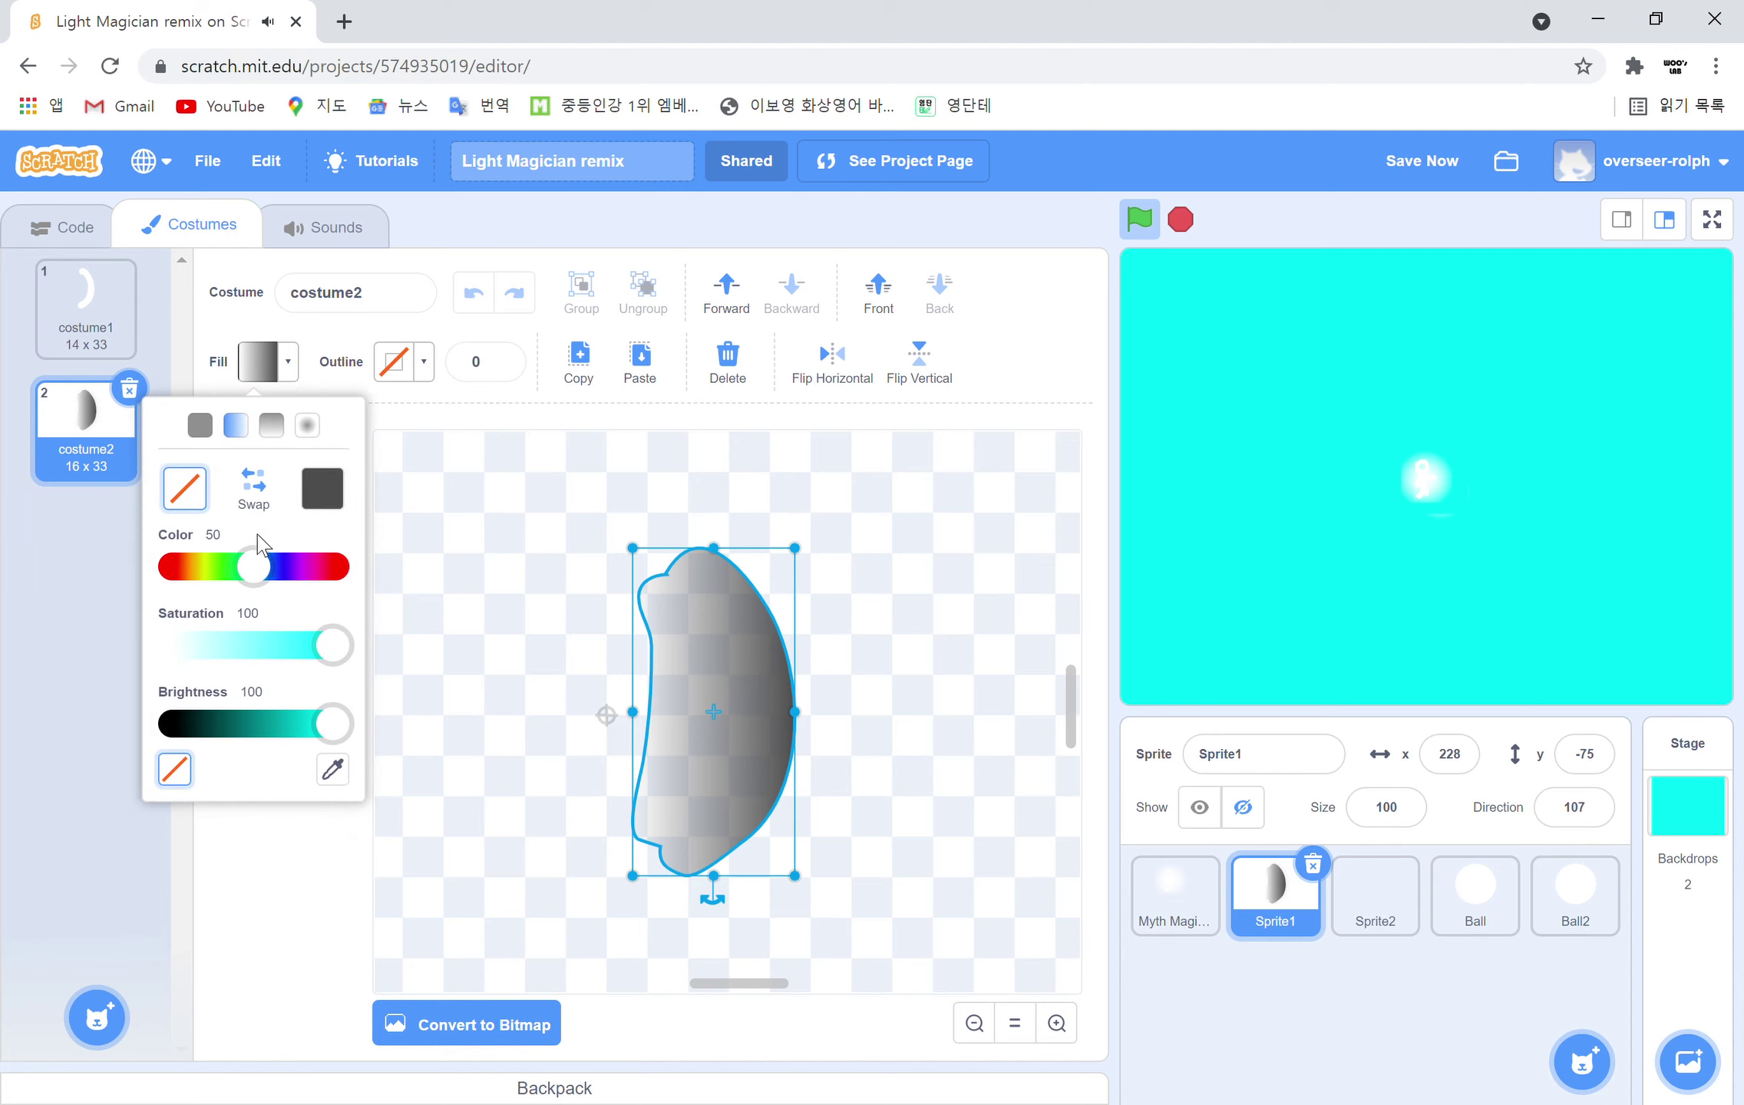
left_click(323, 486)
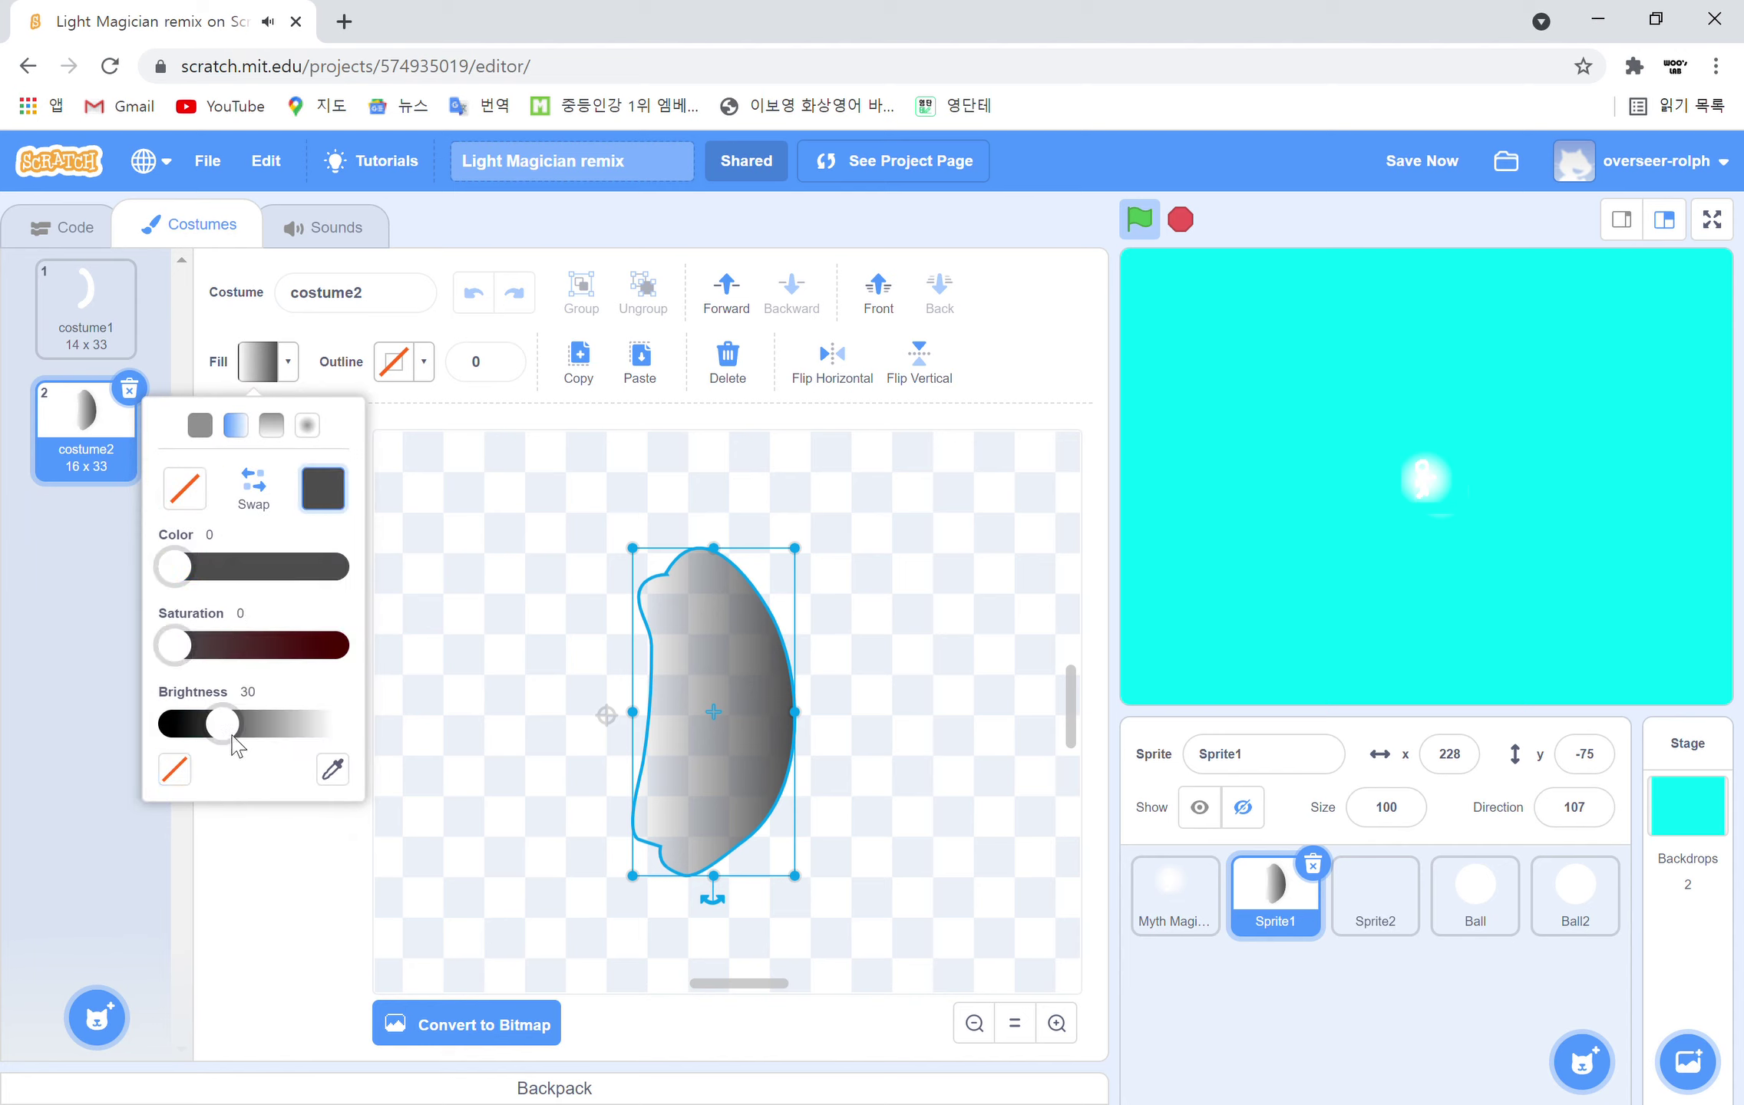
left_click_drag(232, 735, 482, 721)
left_click(546, 770)
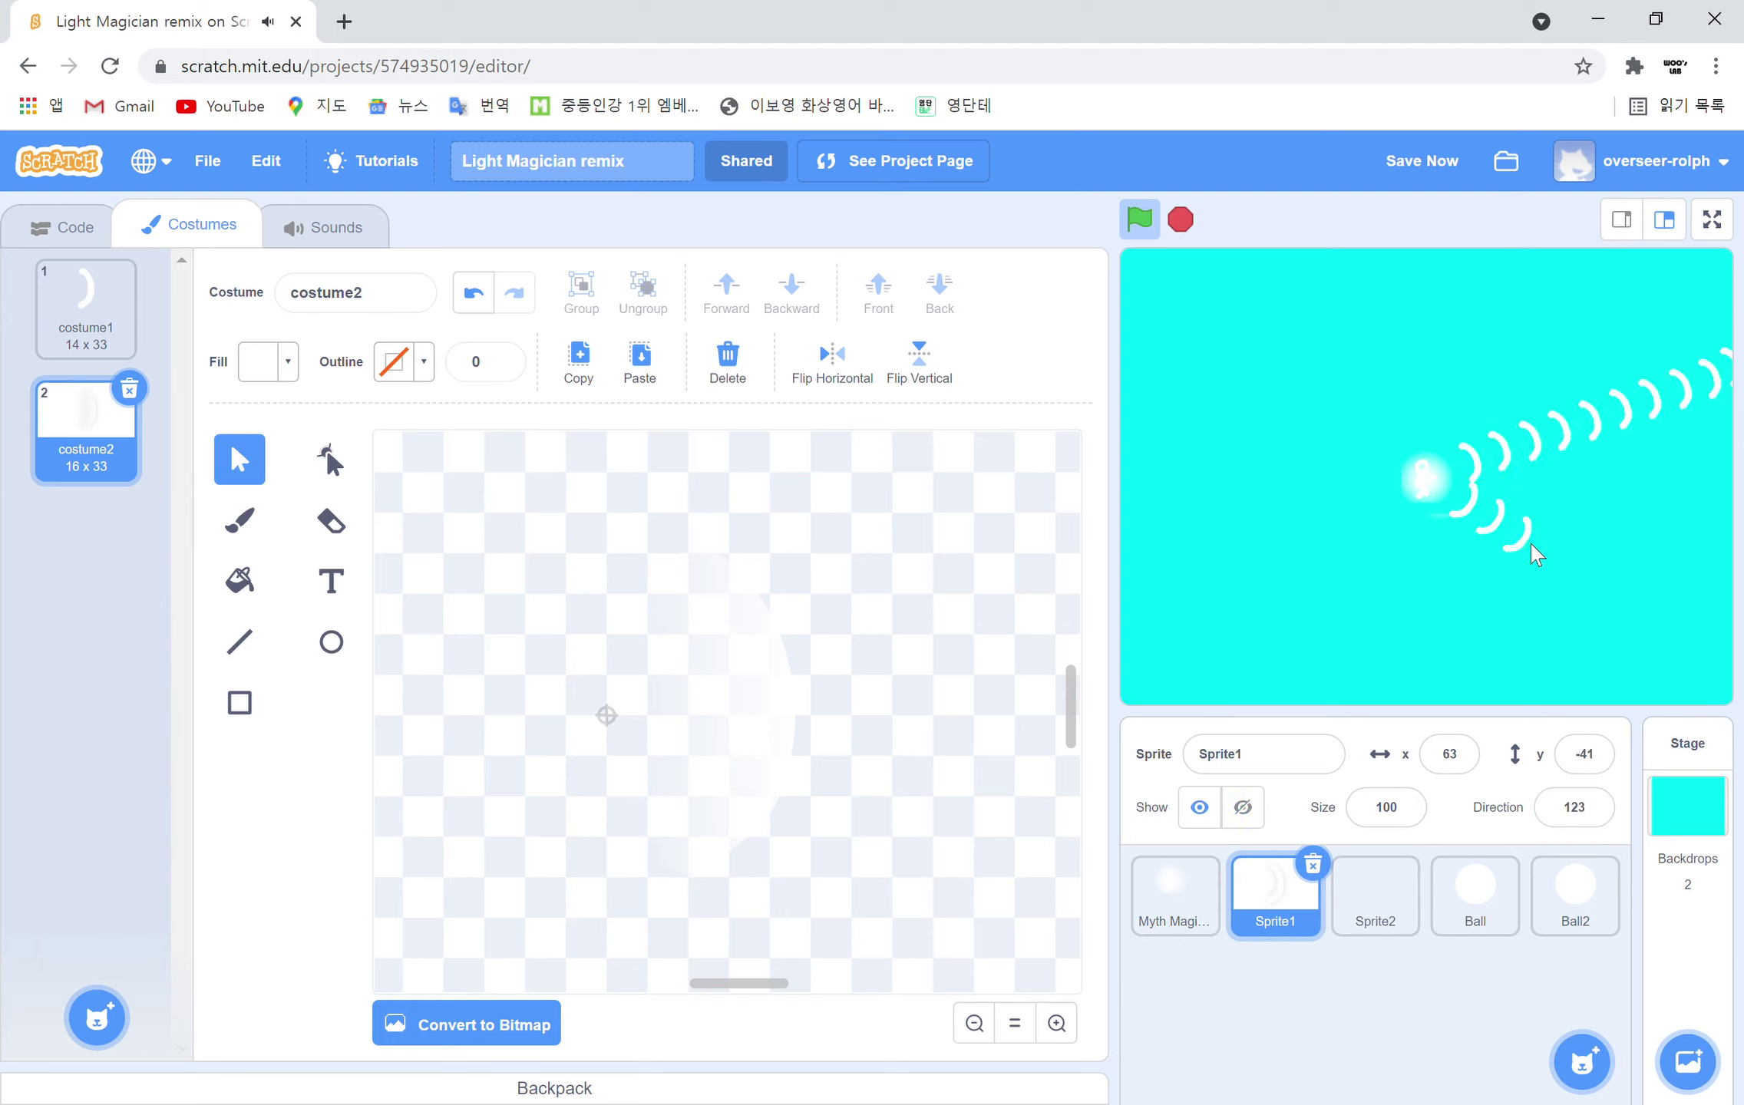
Stop the project and remove the "create clone of myself" block from Sprite1's movement loop
left_click(1180, 220)
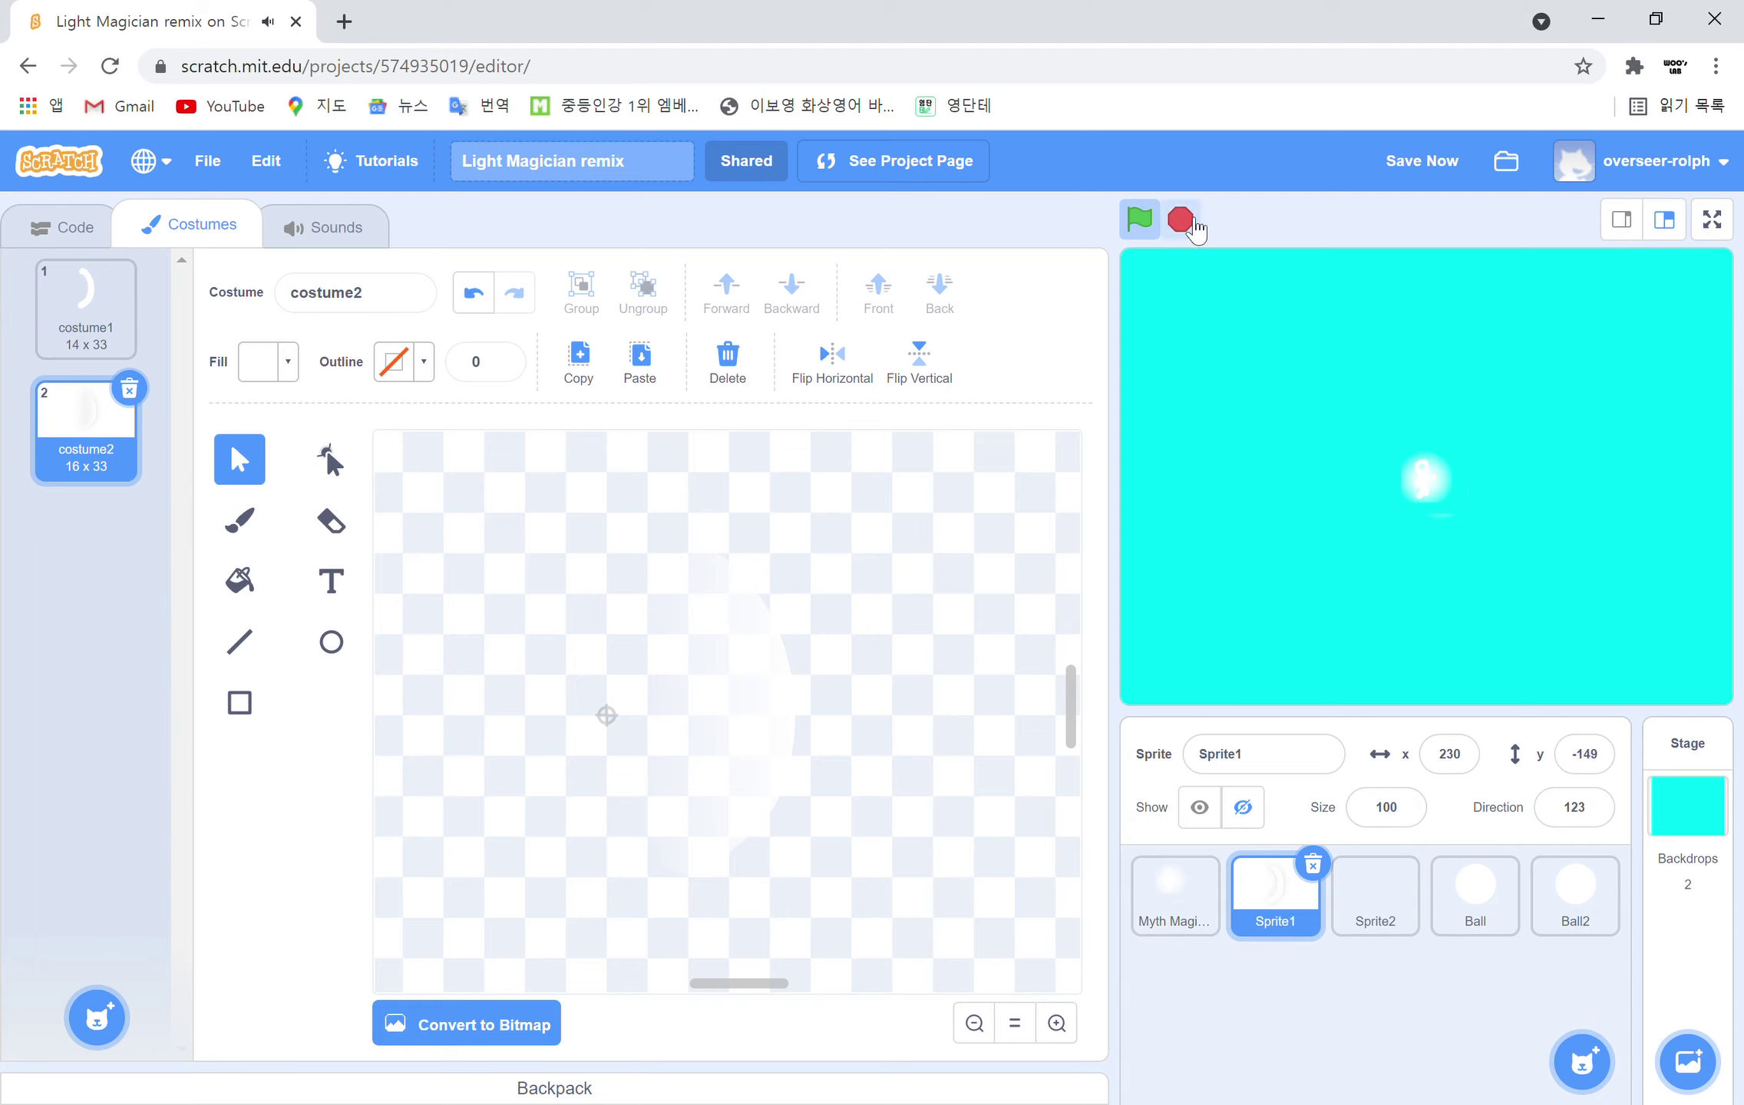
left_click(73, 229)
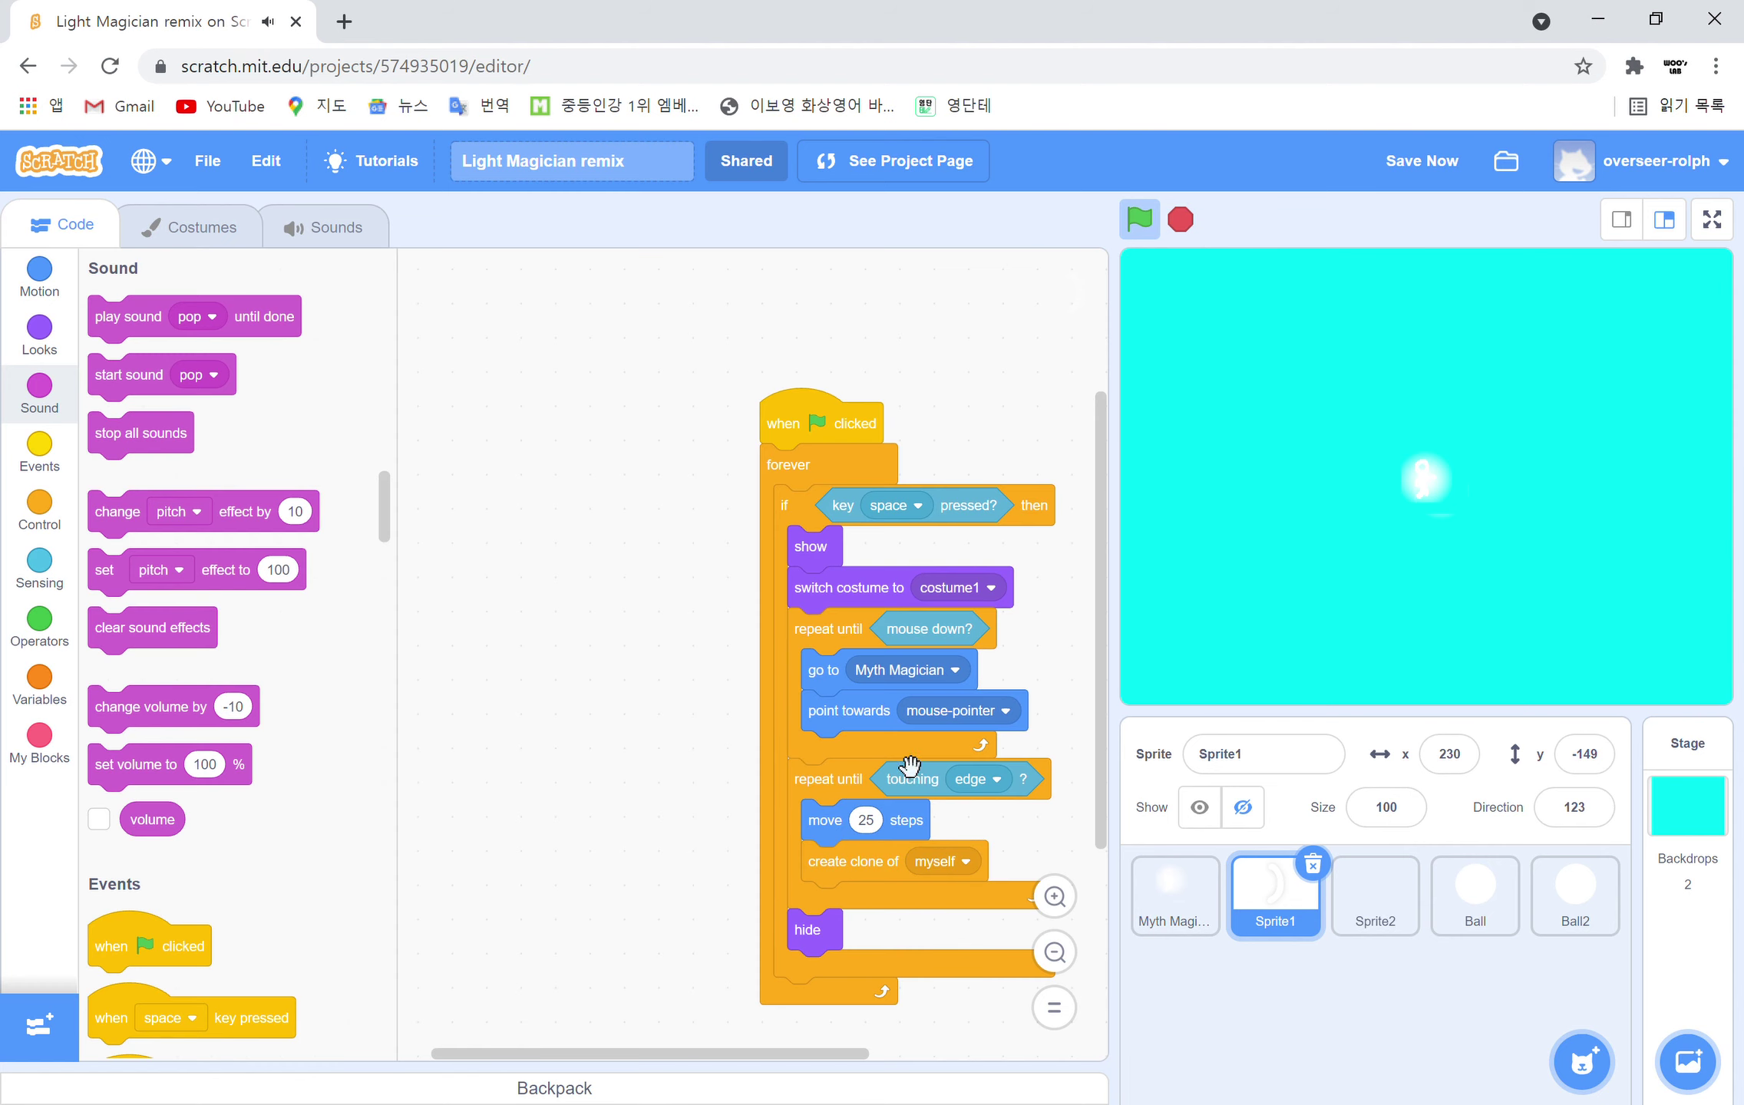
left_click(1045, 954)
left_click_drag(761, 844, 264, 787)
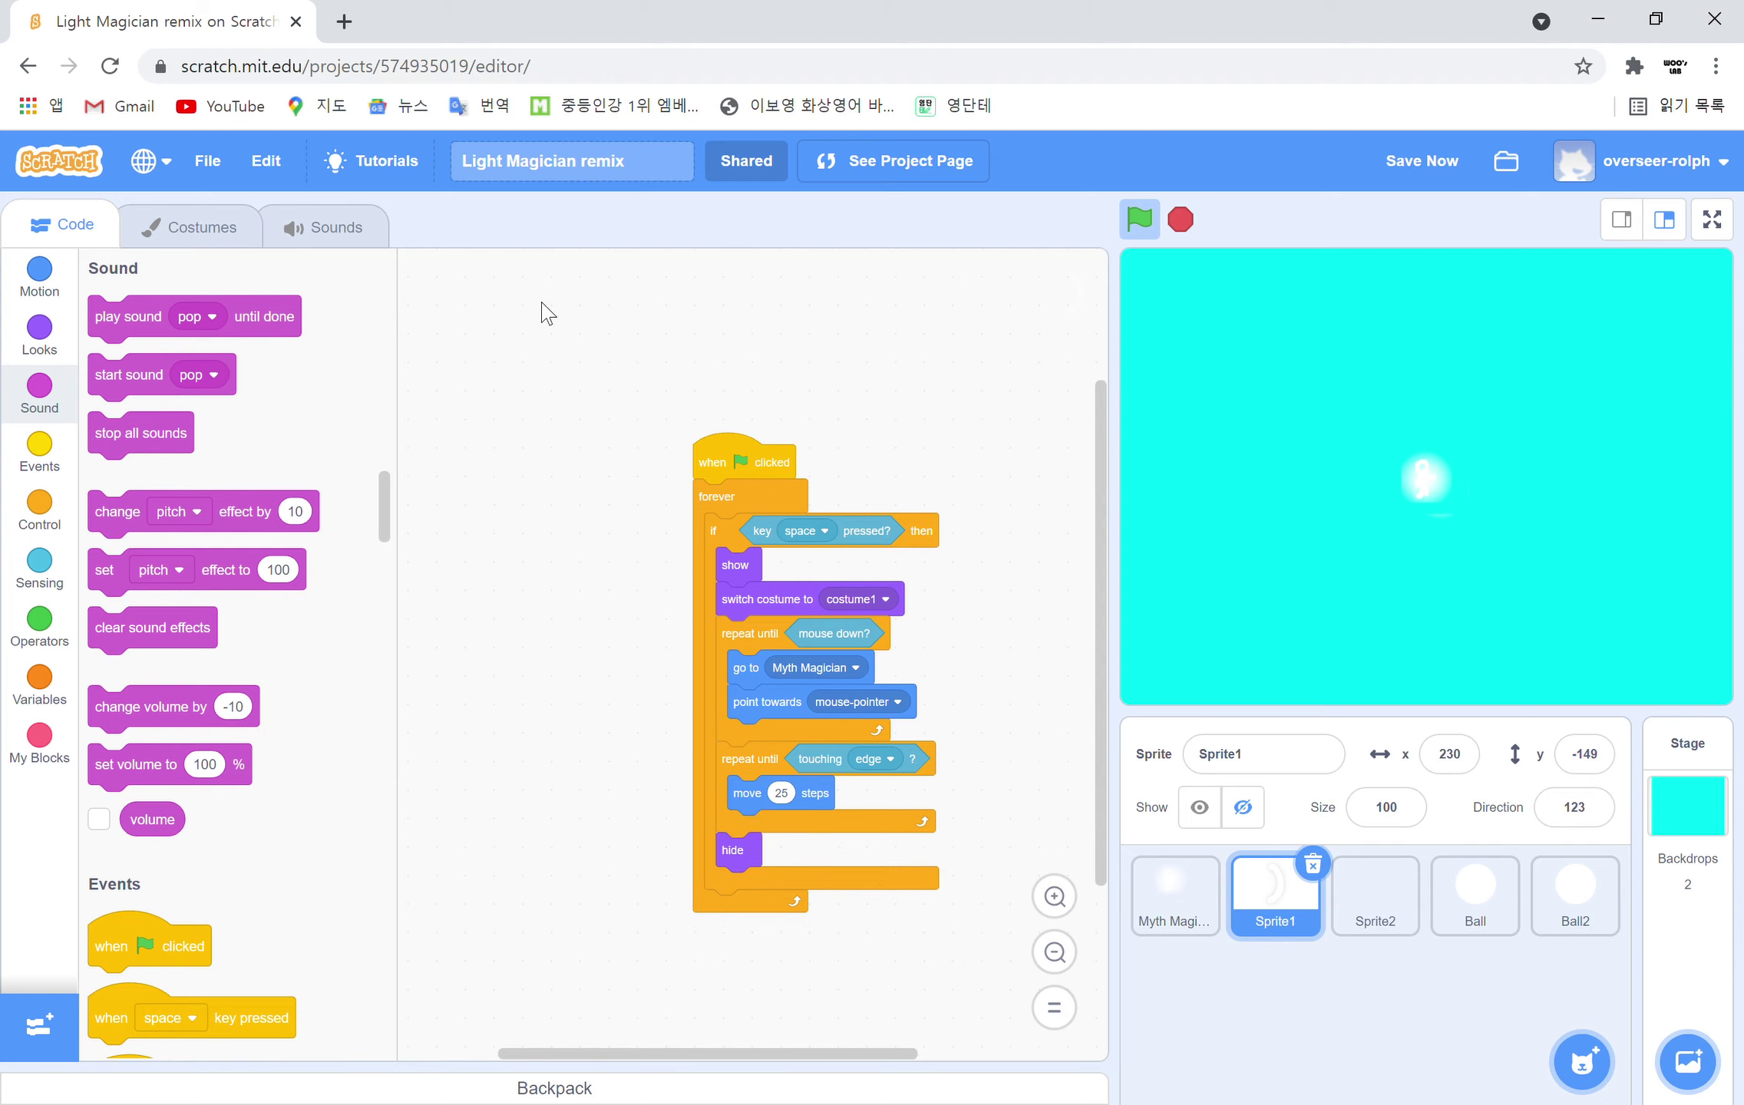
Open Myth Magician's costume2 and select its white rectangle to inspect its fill
left_click(1184, 892)
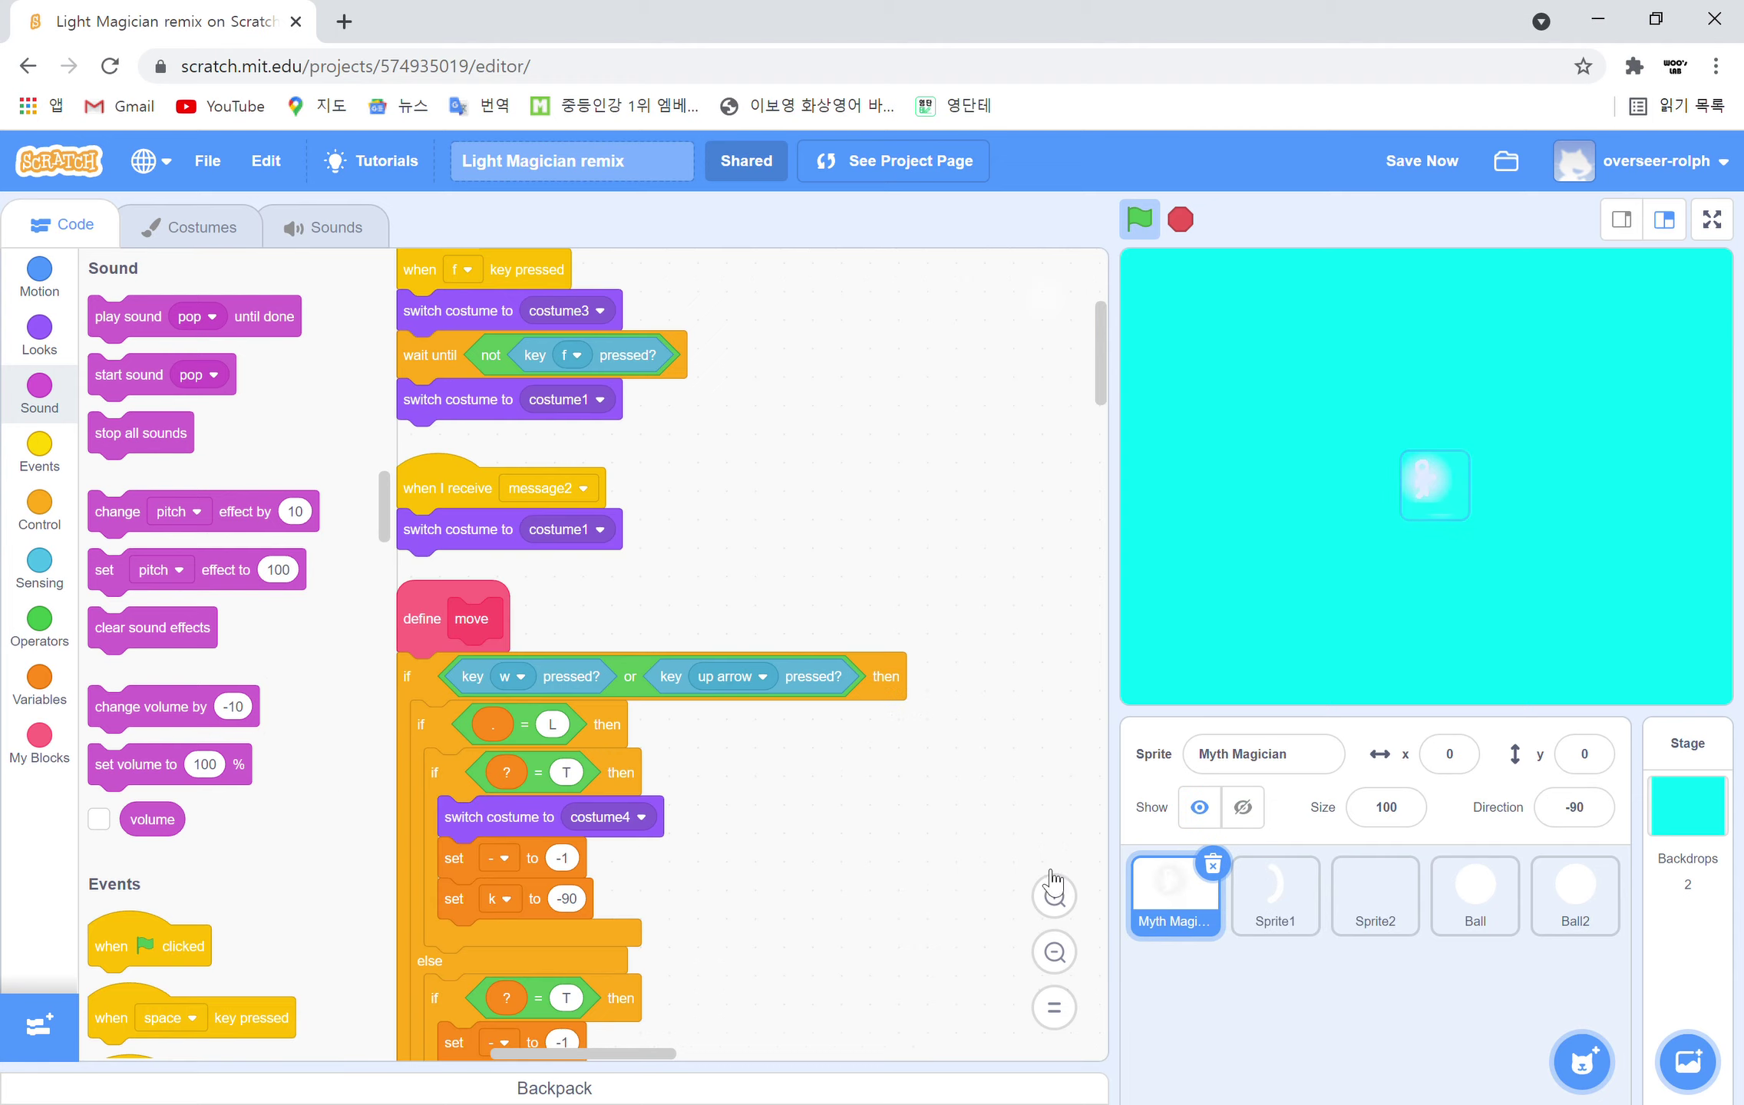
left_click(191, 228)
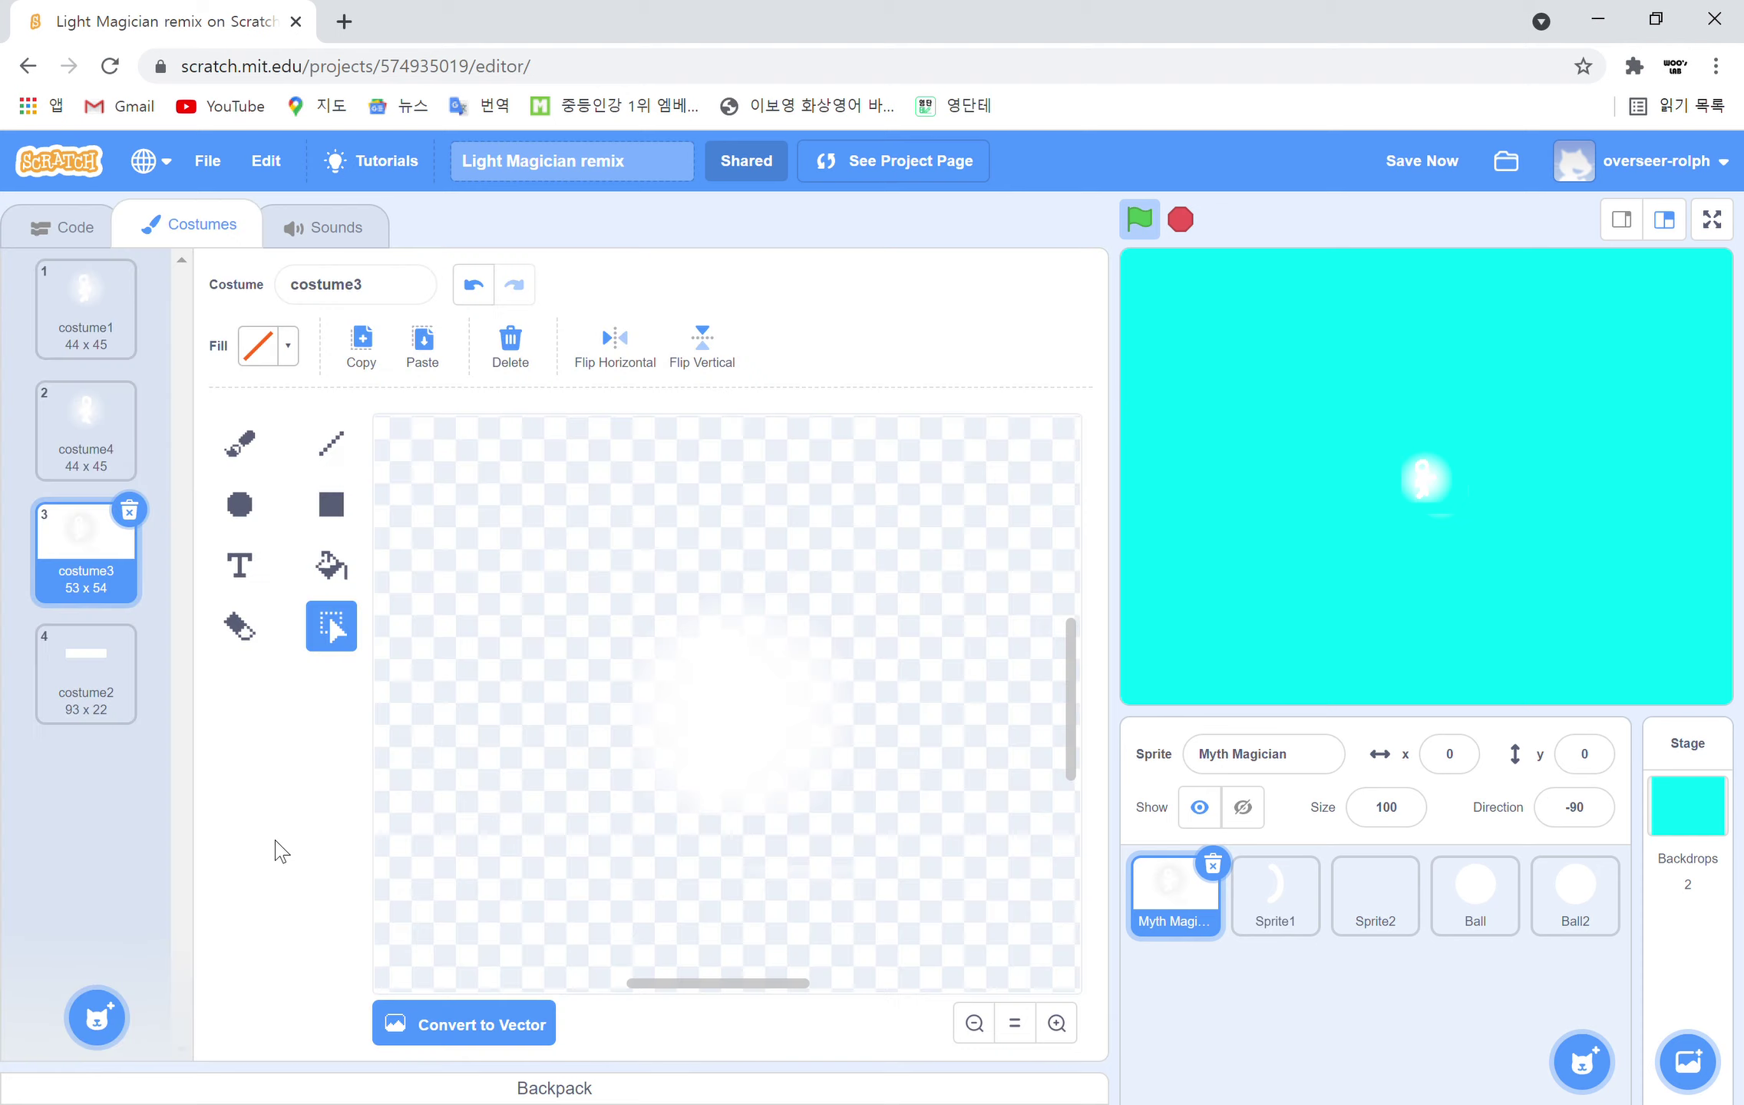
left_click(100, 687)
left_click(573, 690)
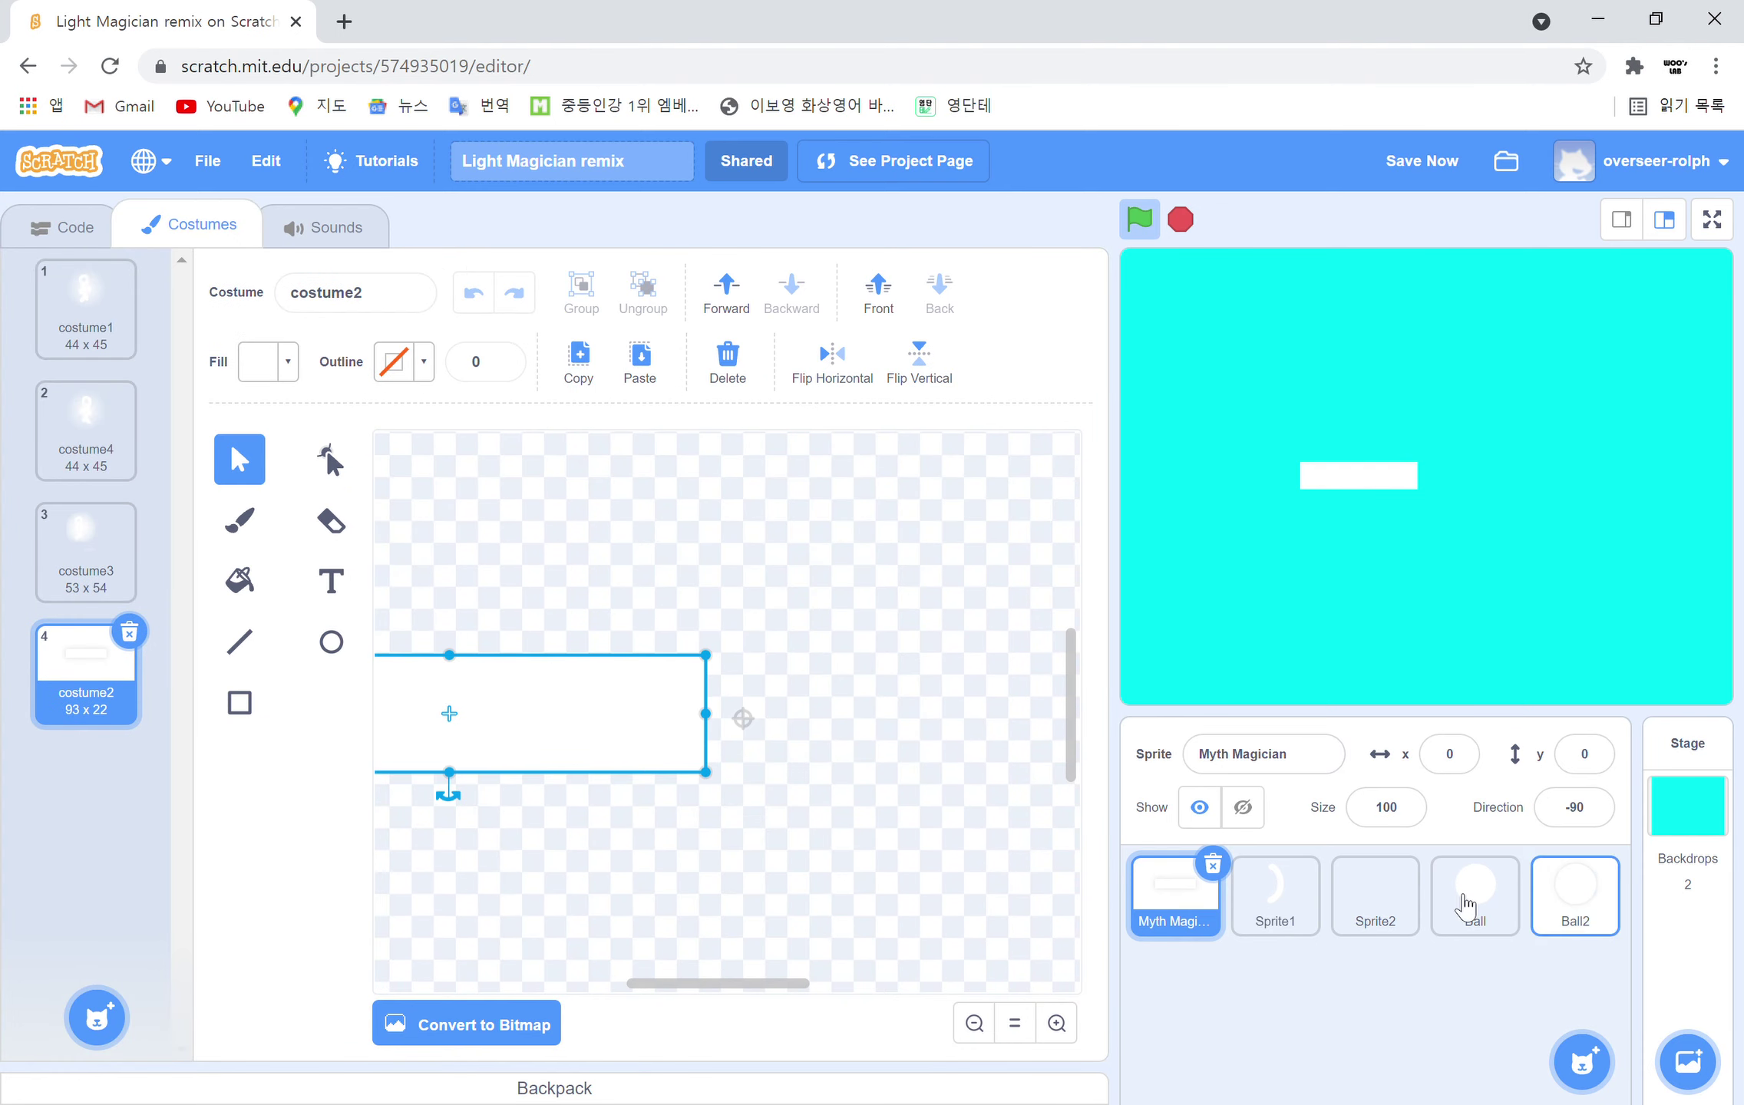
Paste the white rectangle from Myth Magician into Sprite1's costume2 and move it so its end overlaps the crescent shape
left_click(1317, 917)
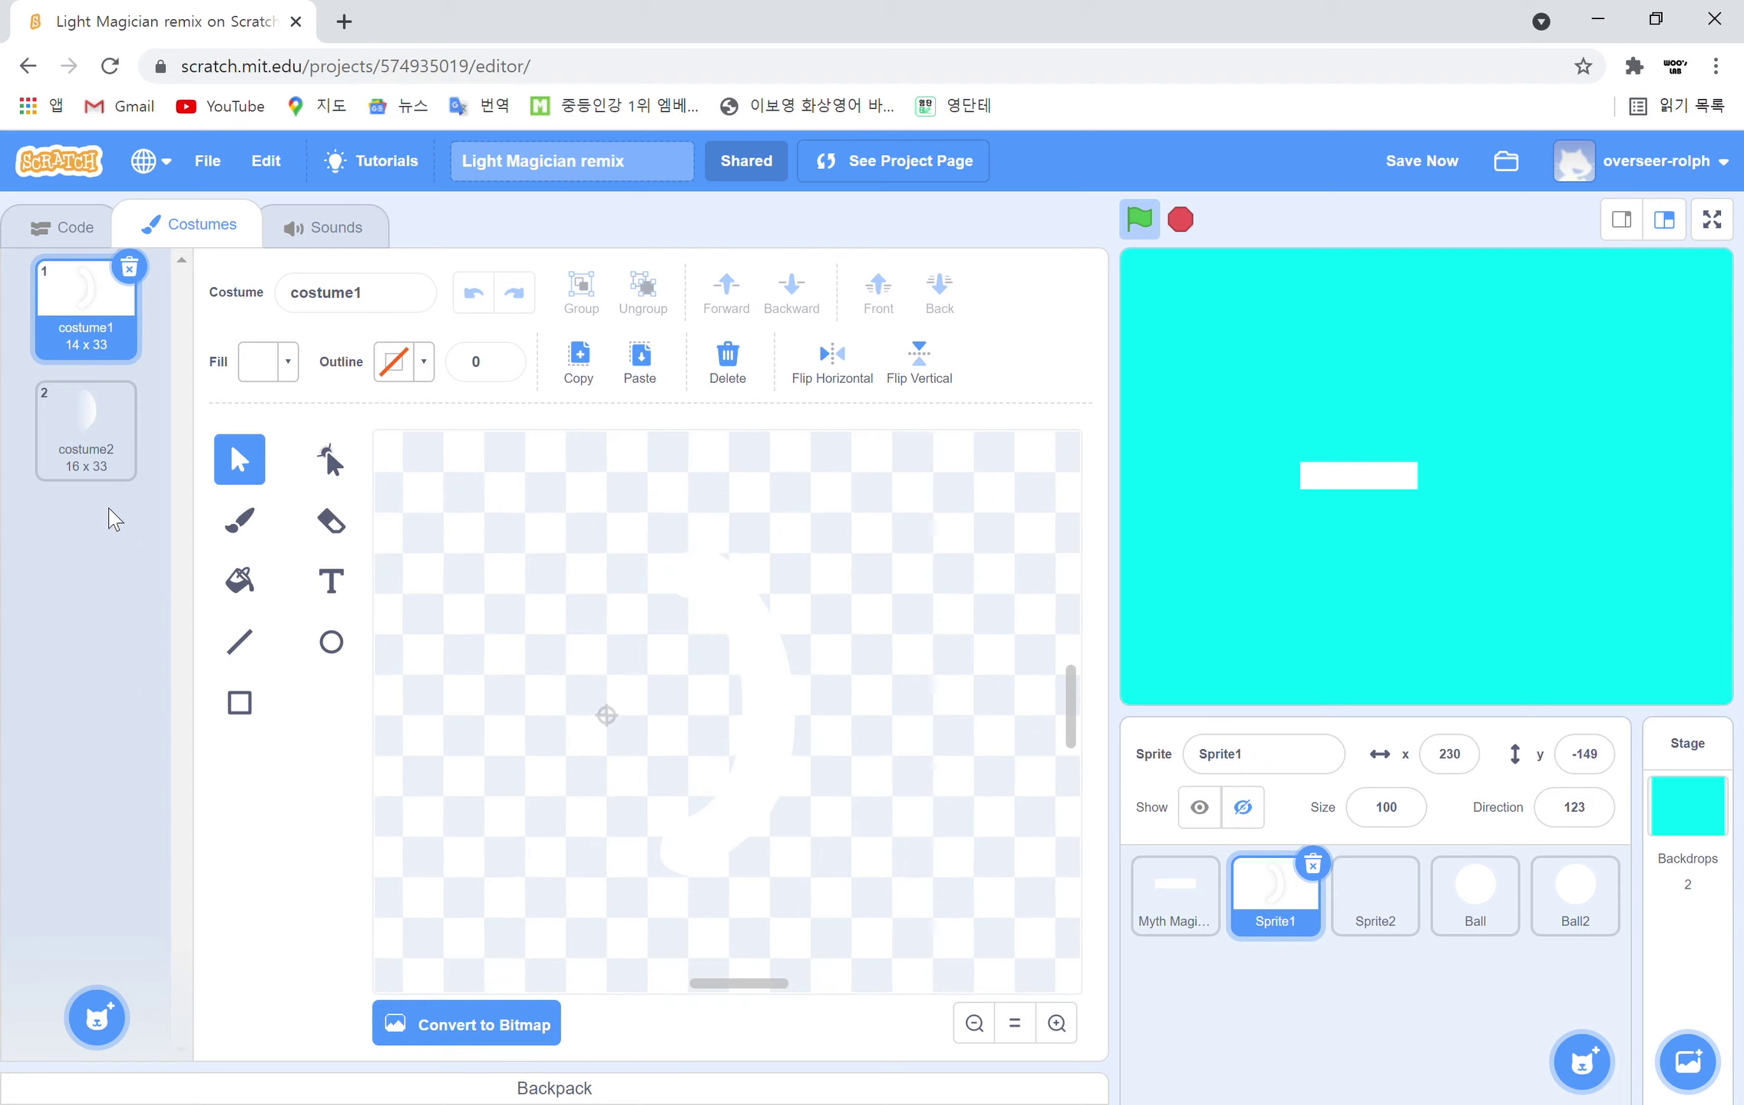
left_click(86, 430)
left_click(621, 361)
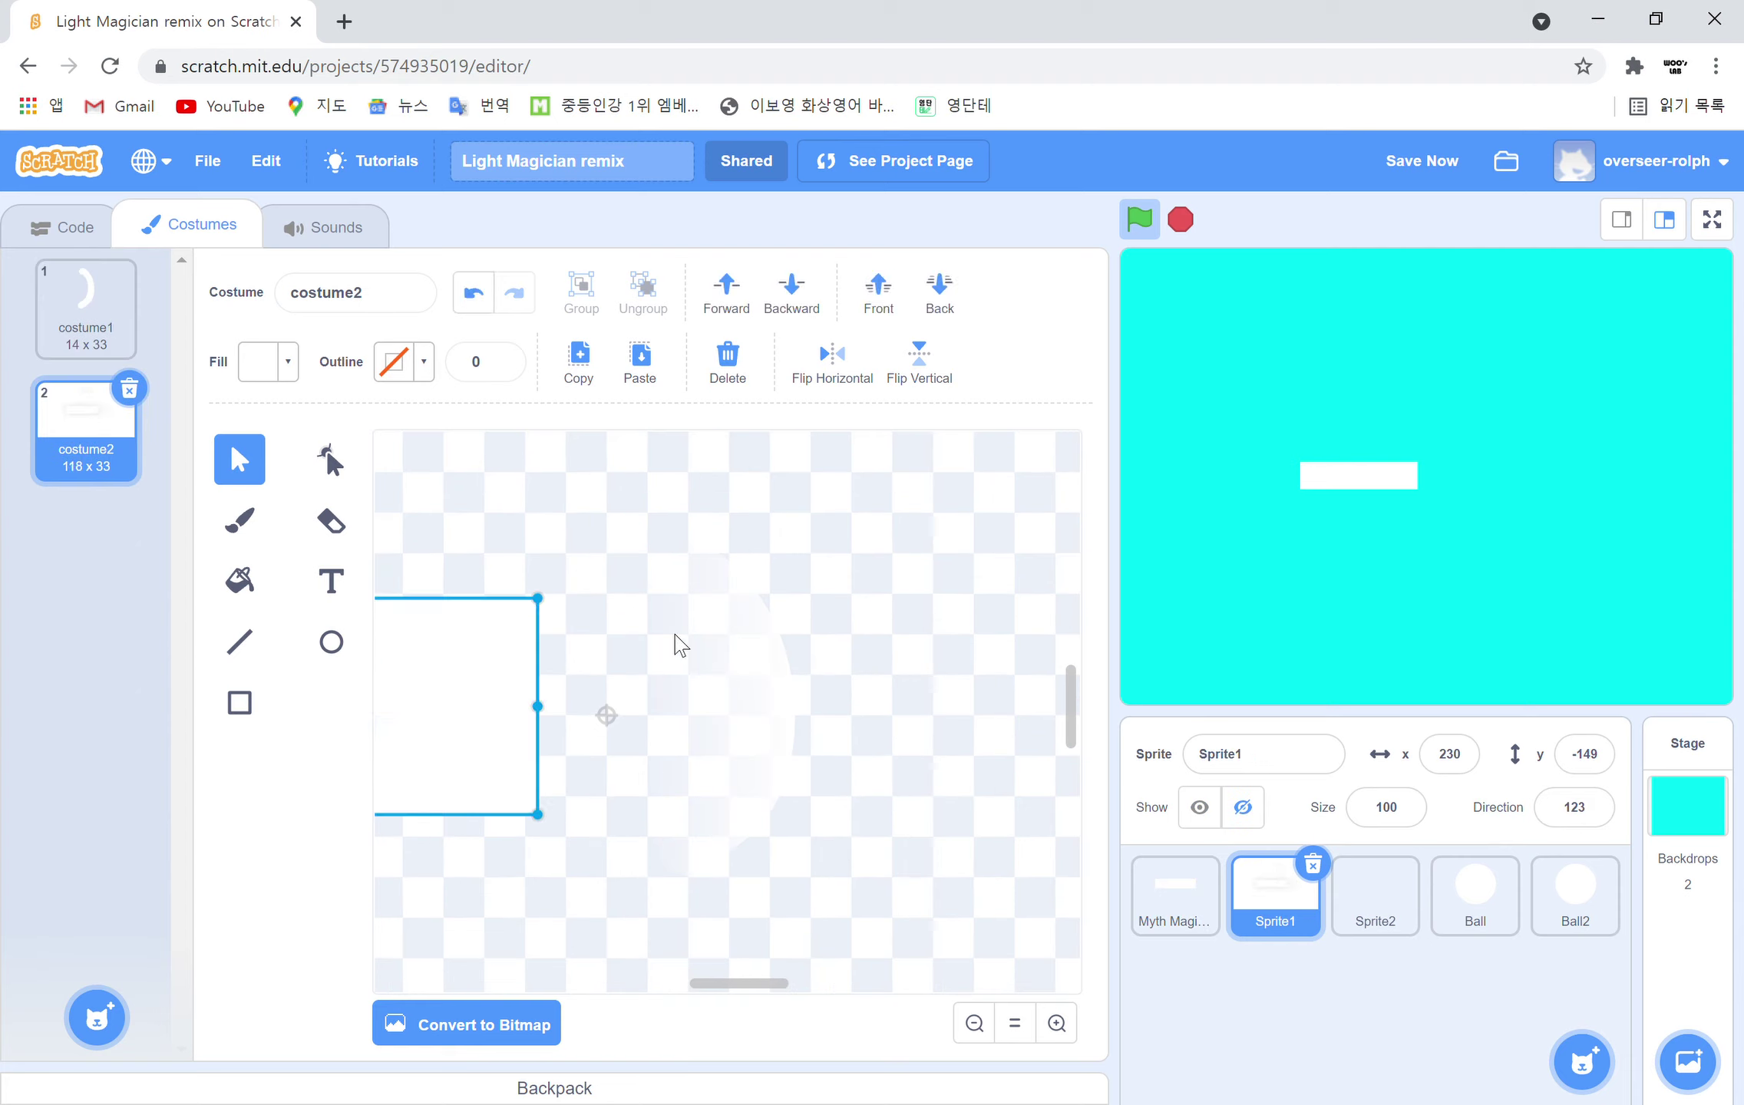
left_click_drag(495, 741, 712, 759)
Run the project and insert a "switch costume to costume2" block before the "repeat until touching edge" loop in Sprite1's script
left_click(1141, 220)
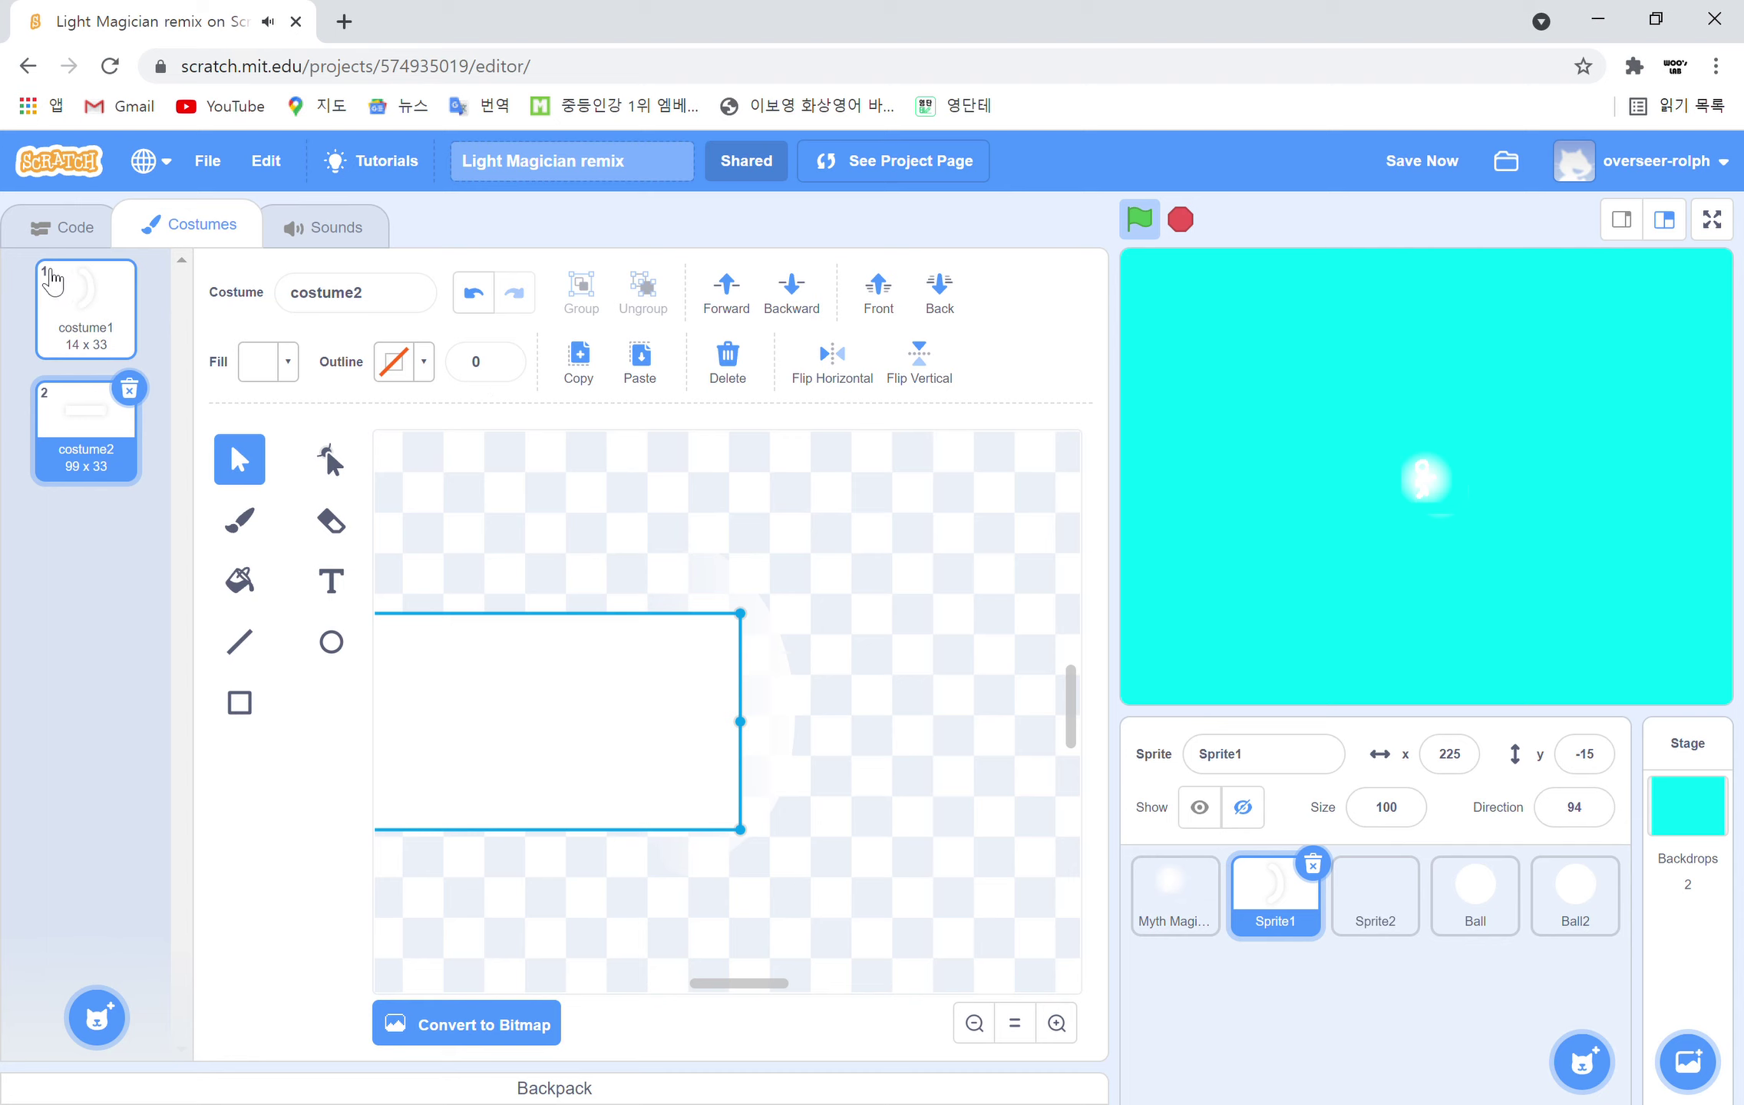
left_click(50, 227)
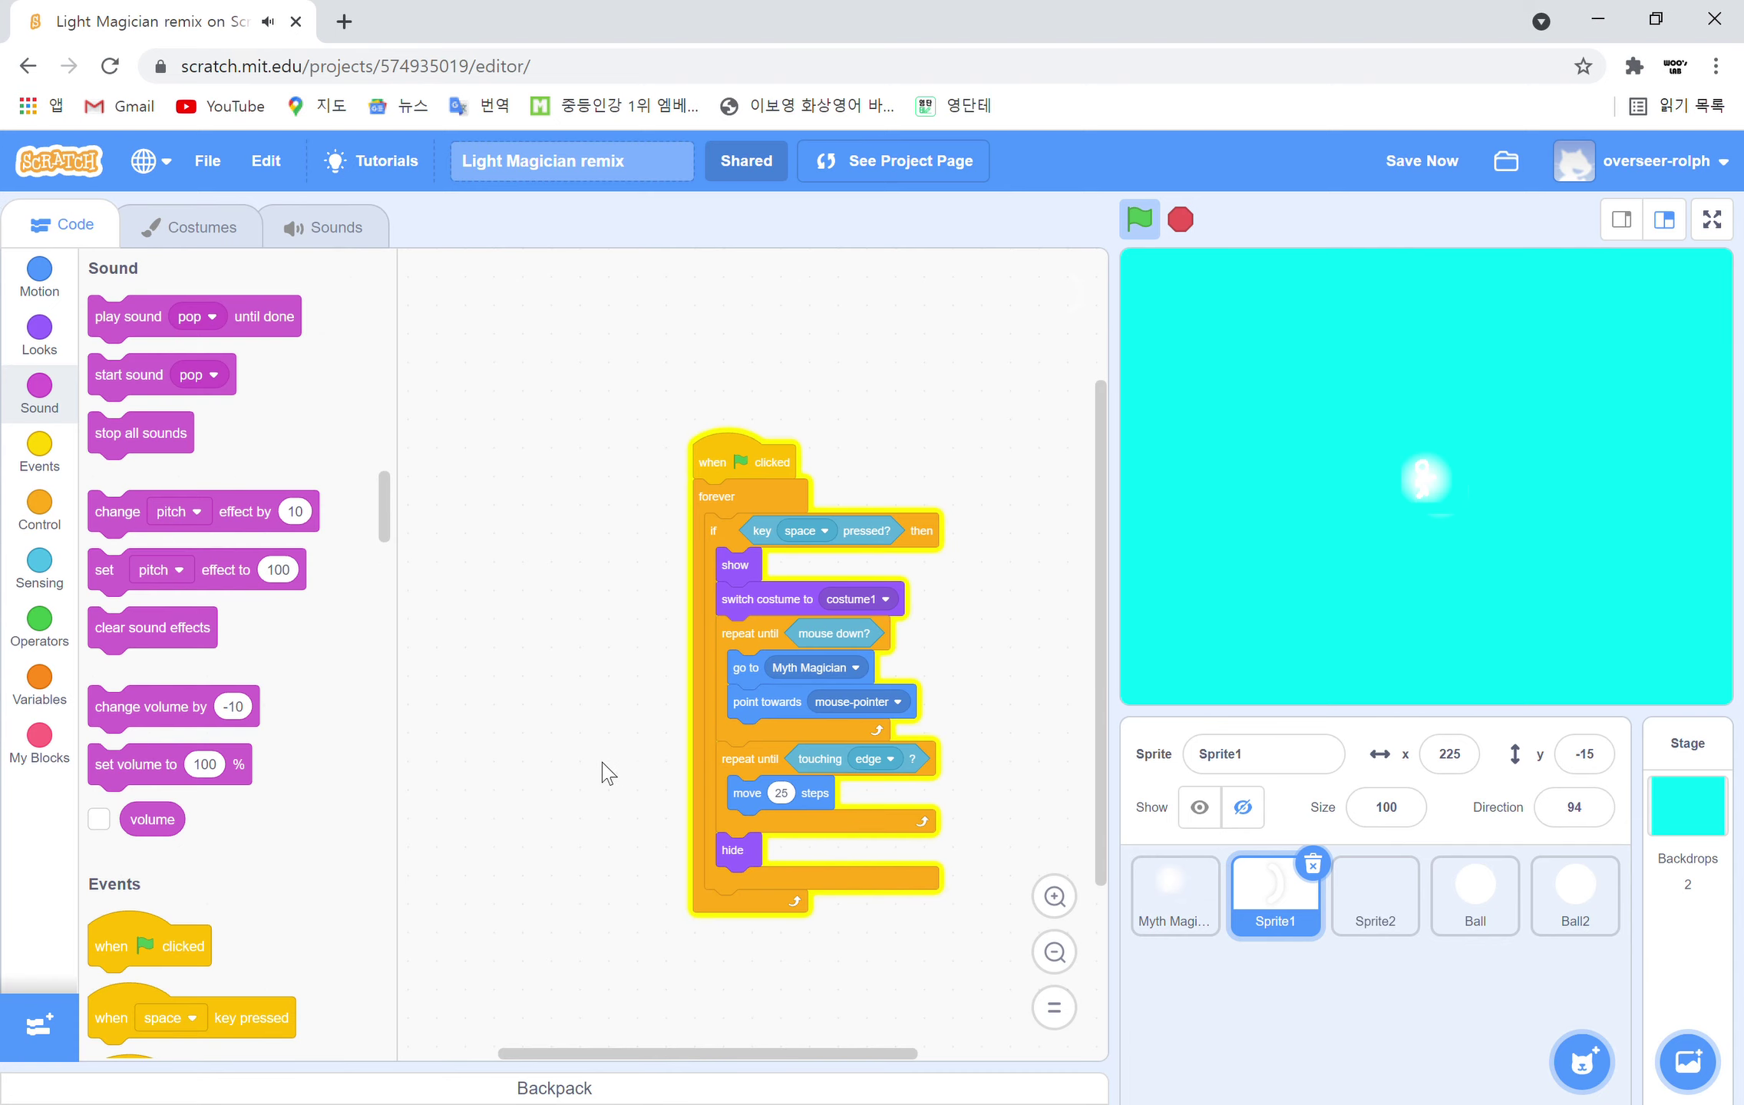
left_click(47, 354)
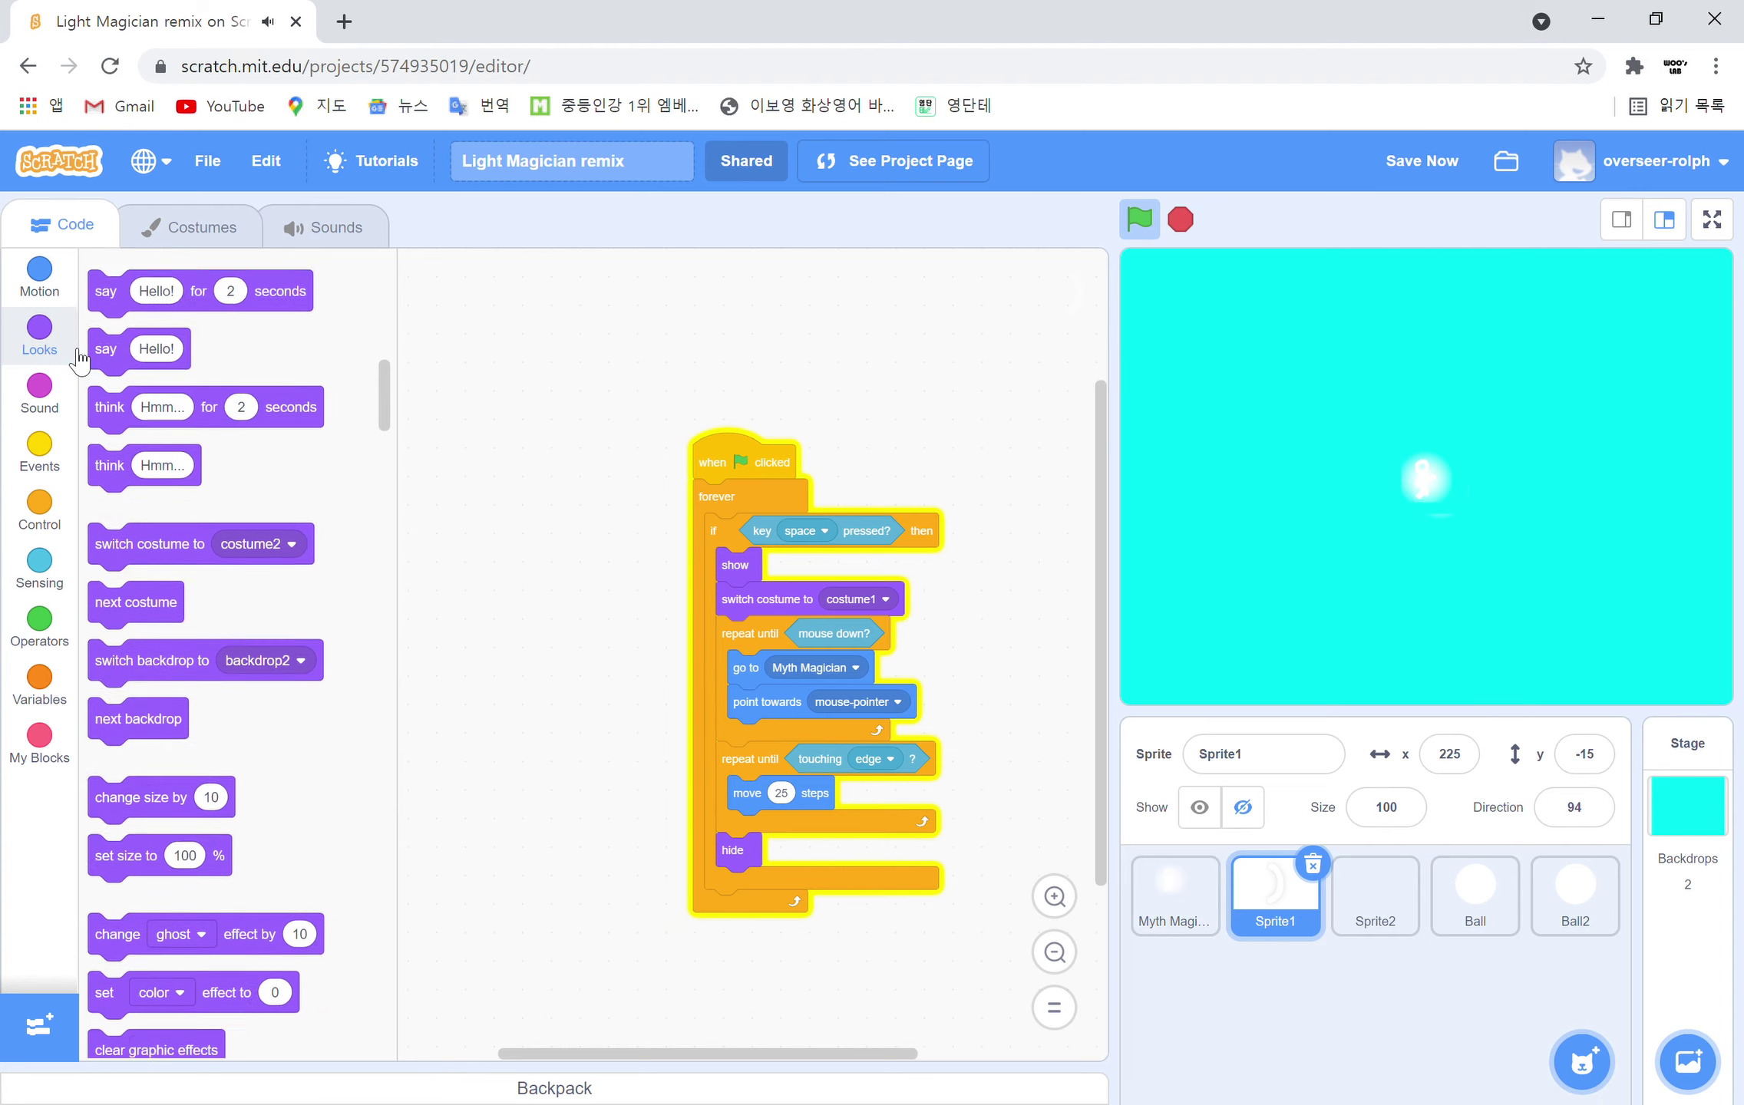
scroll(233, 832, "down", 3)
scroll(192, 710, "up", 3)
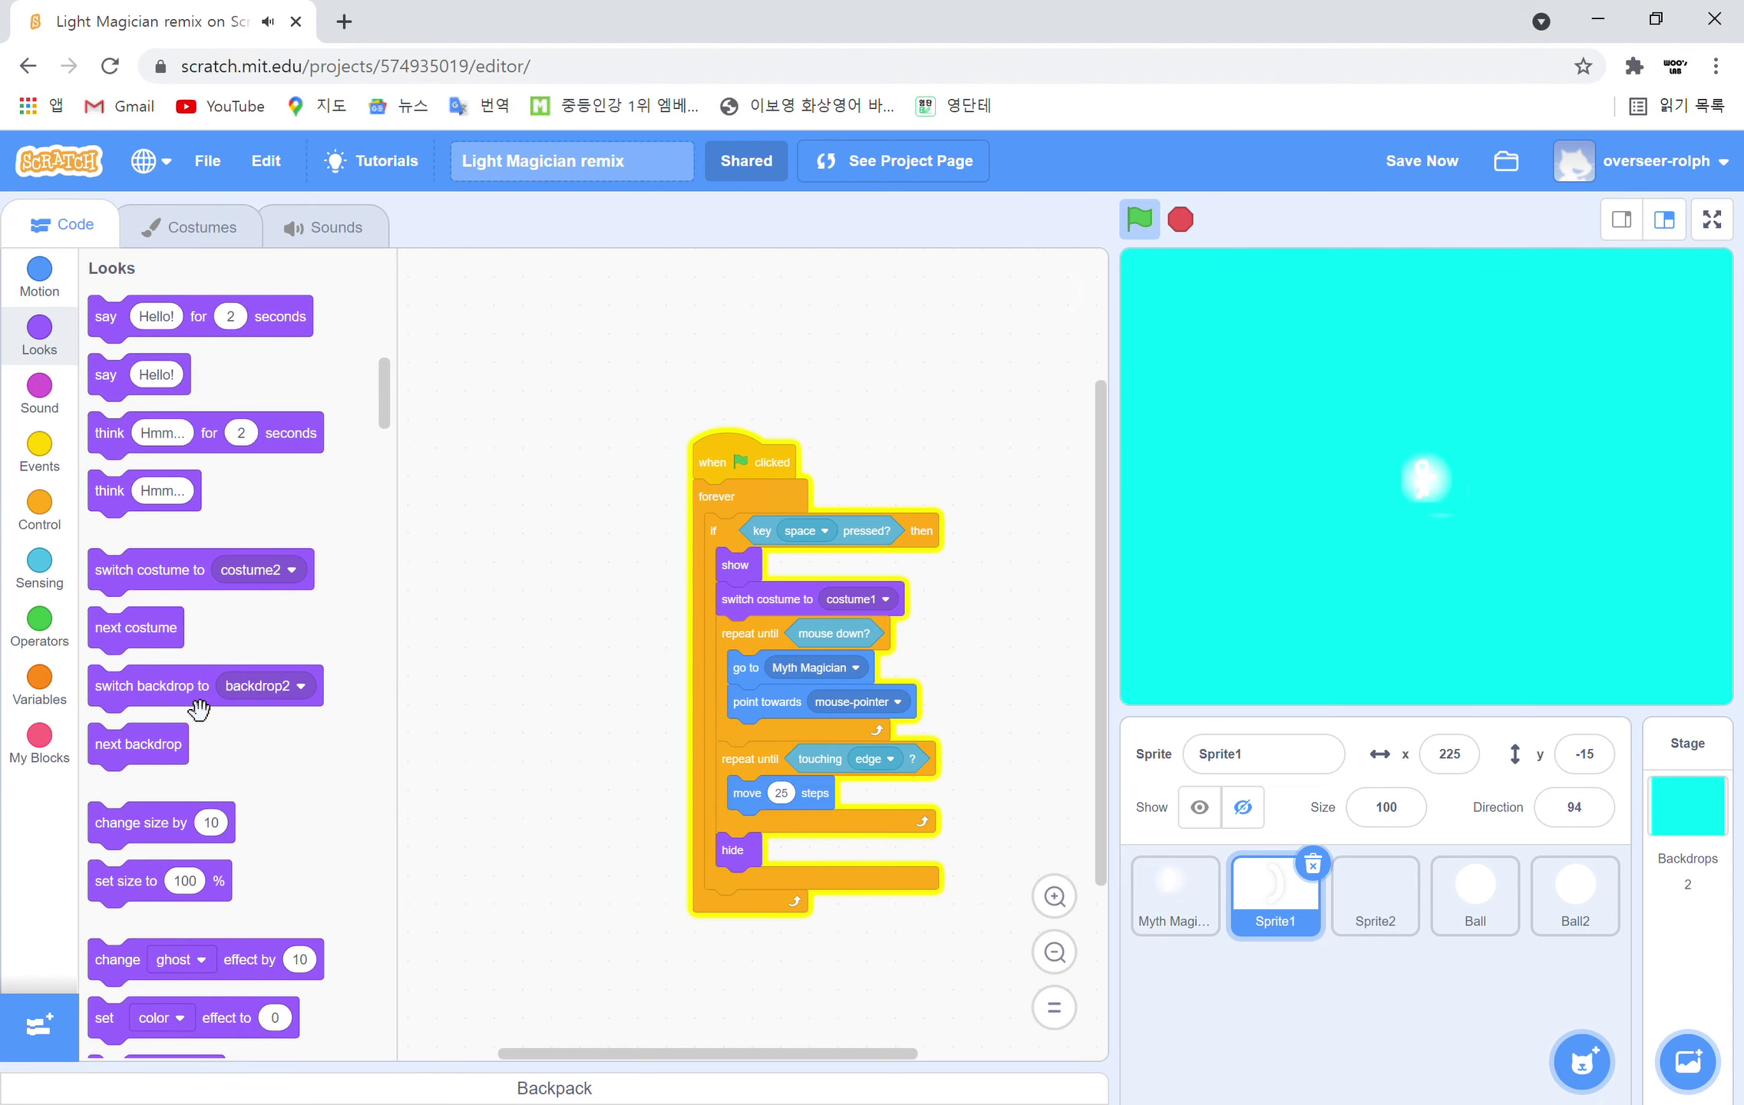
left_click_drag(207, 591, 813, 781)
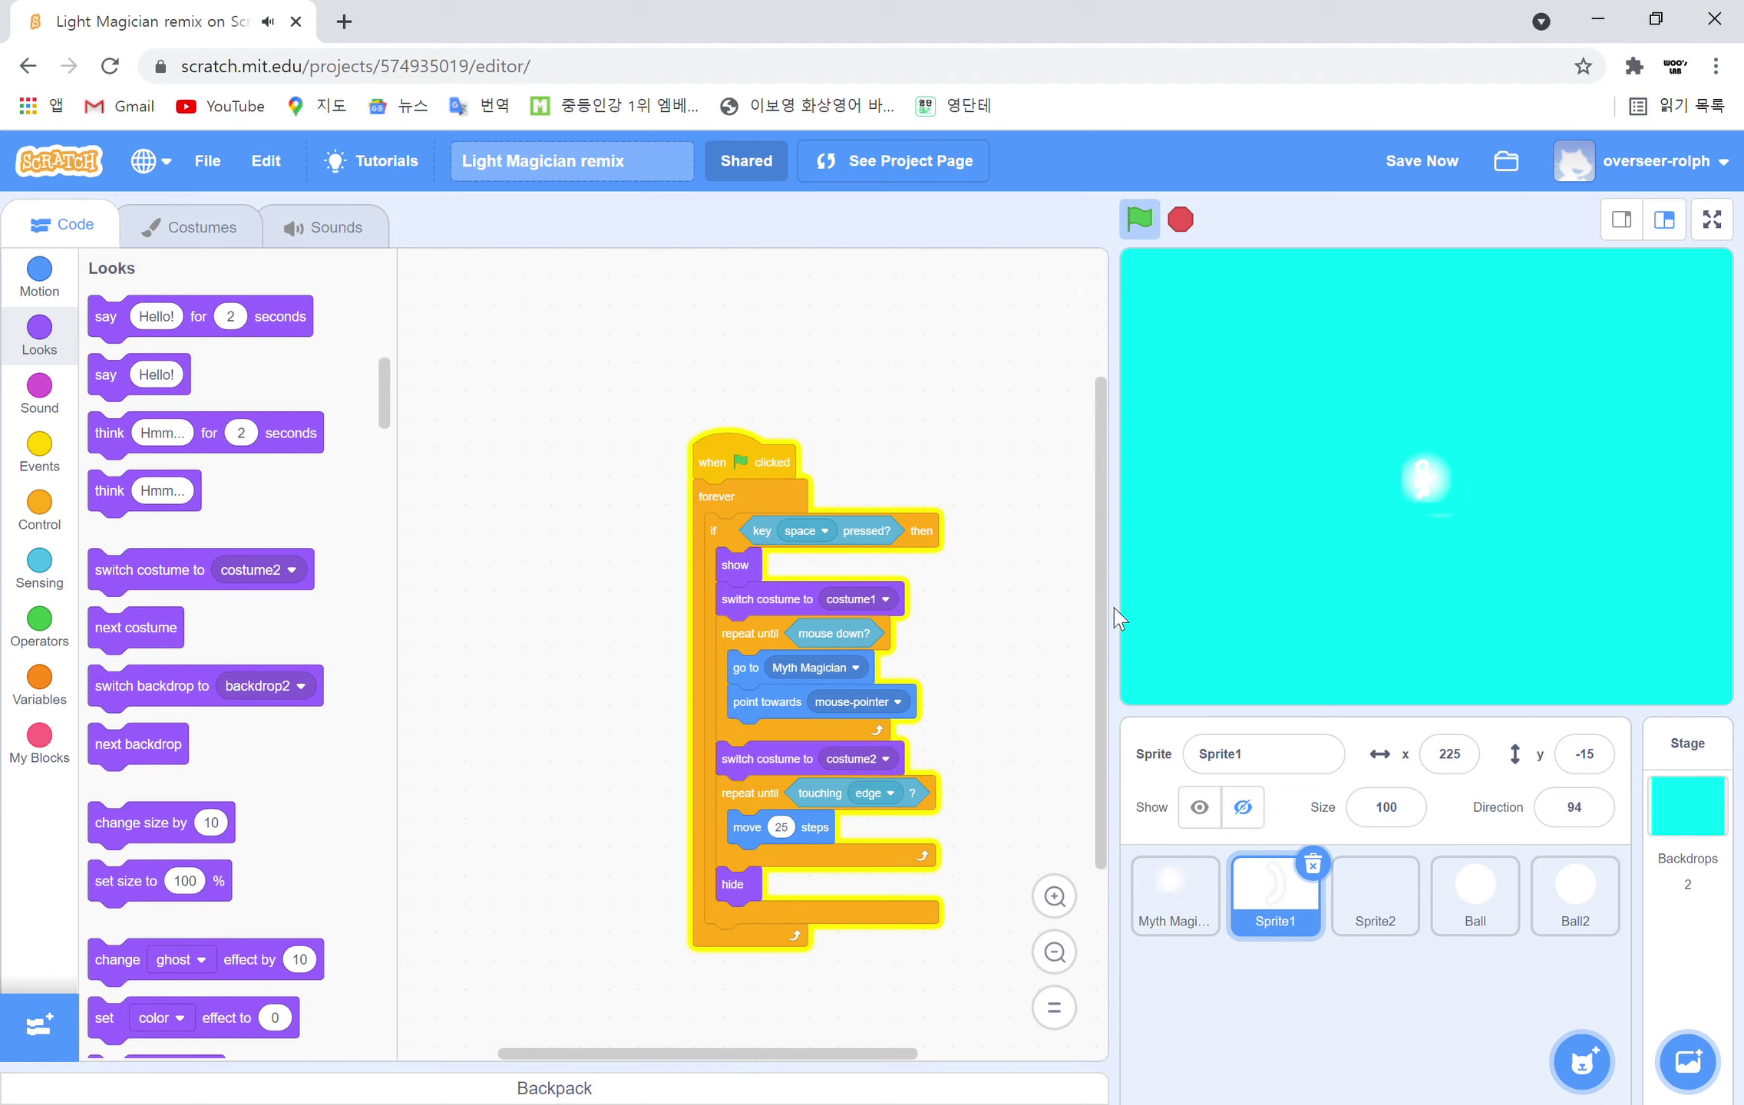
Fire Sprite1's projectile across the stage to test the switch to costume2 in flight
key("space")
left_click(1592, 491)
left_click(1594, 504)
left_click(1591, 499)
left_click(1591, 499)
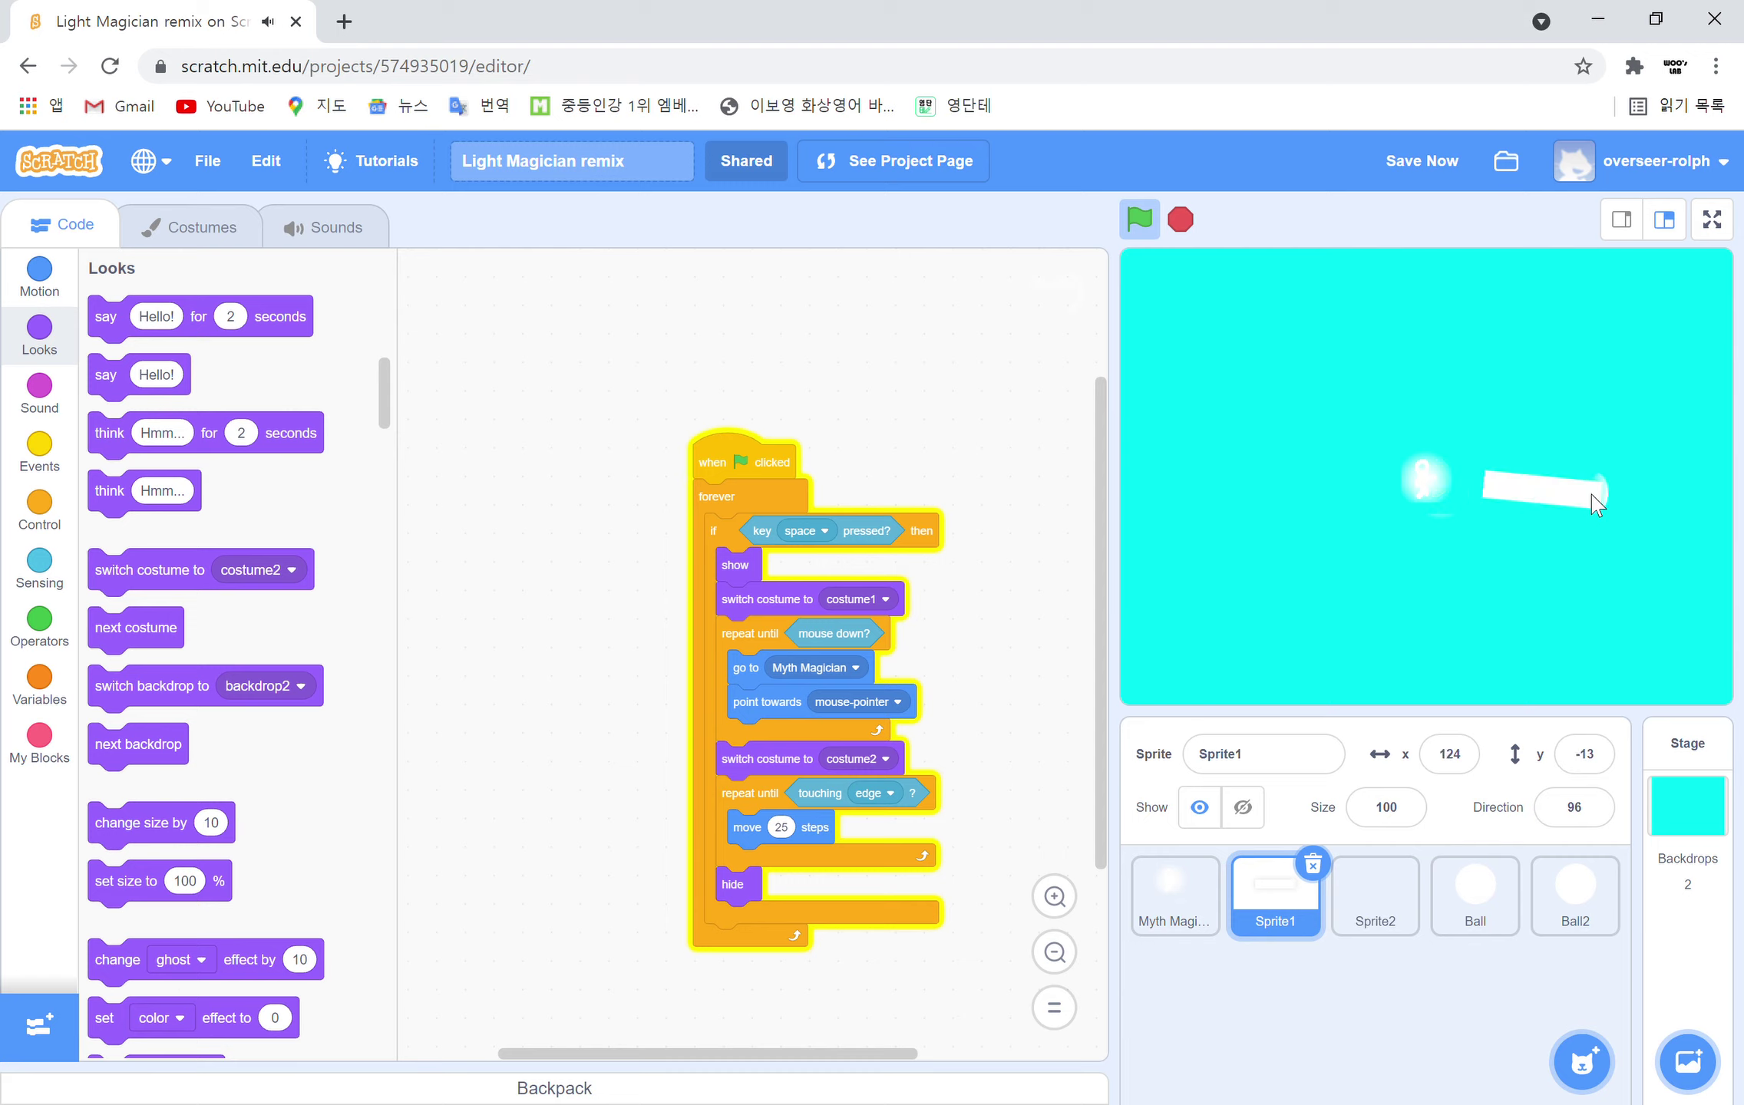
Set the move distance in Sprite1's "repeat until touching edge" loop to 45 steps
left_click(795, 835)
type("4")
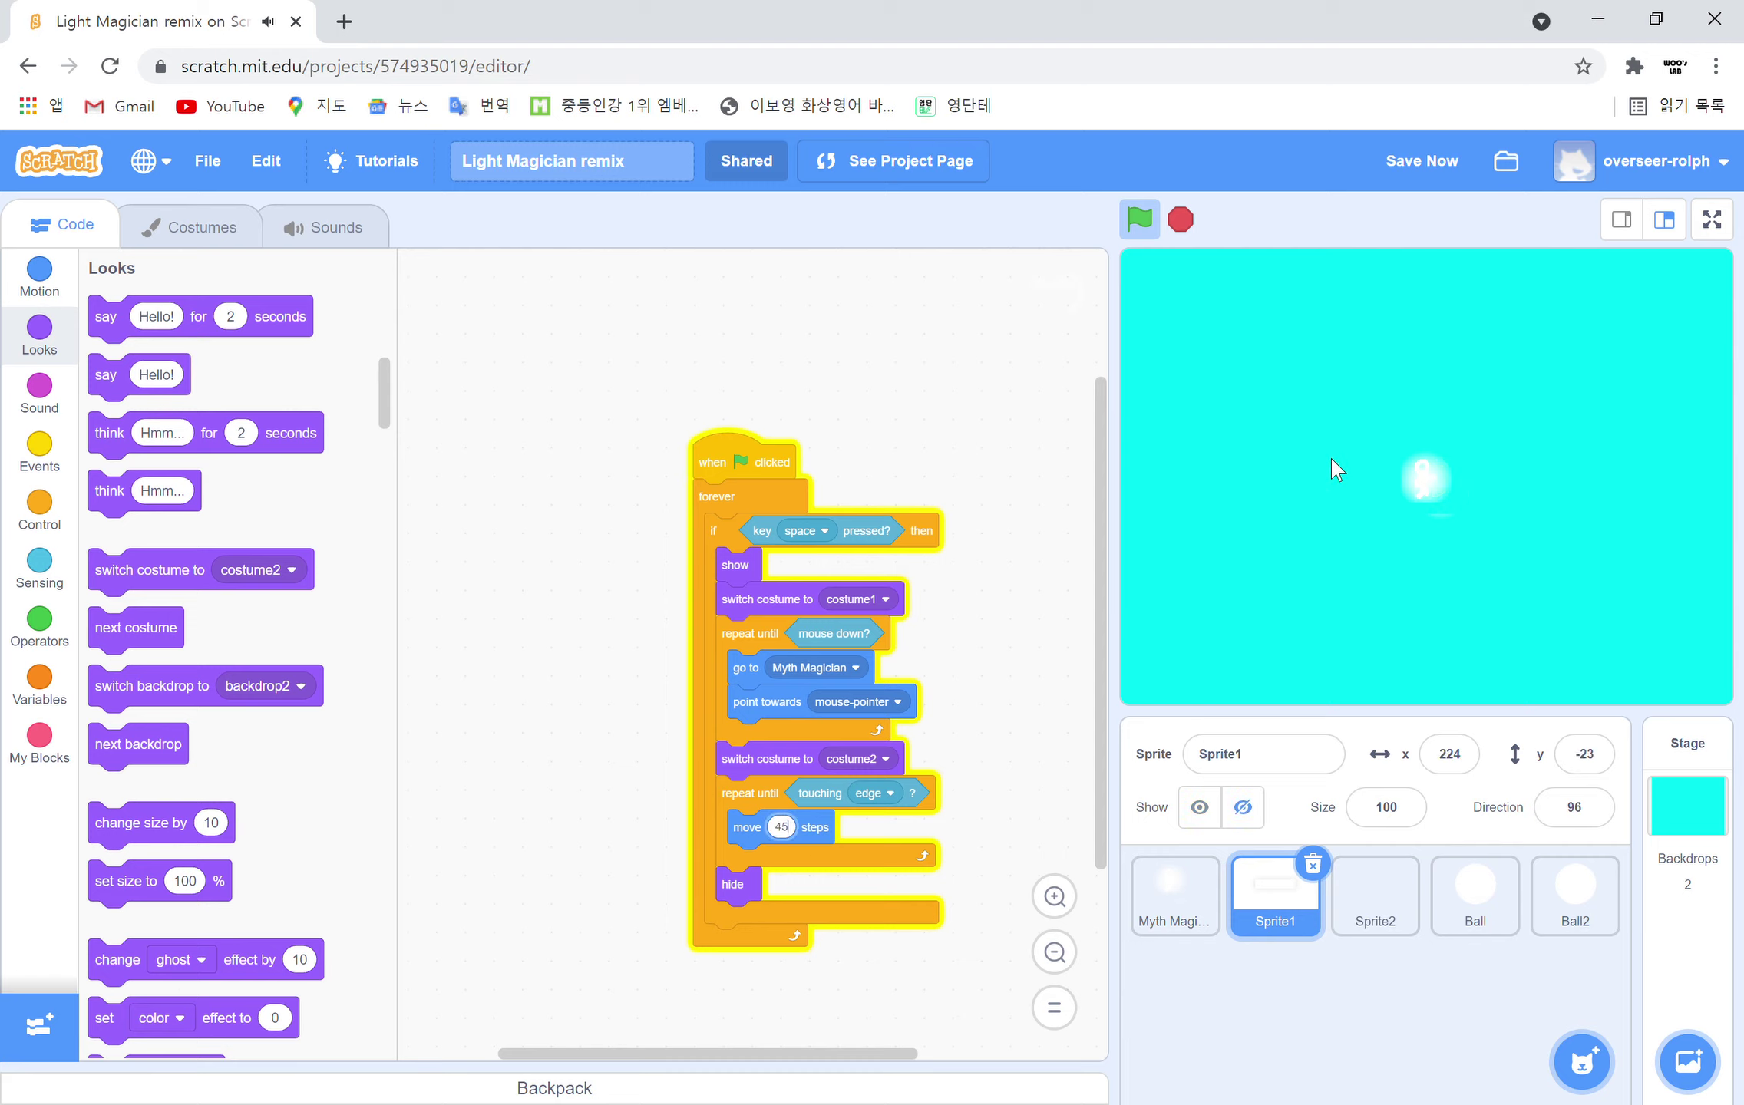
left_click(577, 559)
Test the faster projectile by firing it repeatedly in different directions around the stage, and stop the project
key("space")
left_click(1613, 483)
key("space")
left_click(1525, 578)
key("space")
left_click(1404, 579)
key("space")
left_click(1292, 549)
key("space")
left_click(1545, 584)
key("space")
left_click(1343, 518)
key("space")
left_click(1587, 453)
key("space")
left_click(1509, 422)
key("space")
left_click(1510, 425)
key("space")
left_click(1510, 425)
key("space")
left_click(1571, 549)
key("space")
left_click(1571, 551)
key("space")
left_click(1581, 491)
left_click(1184, 230)
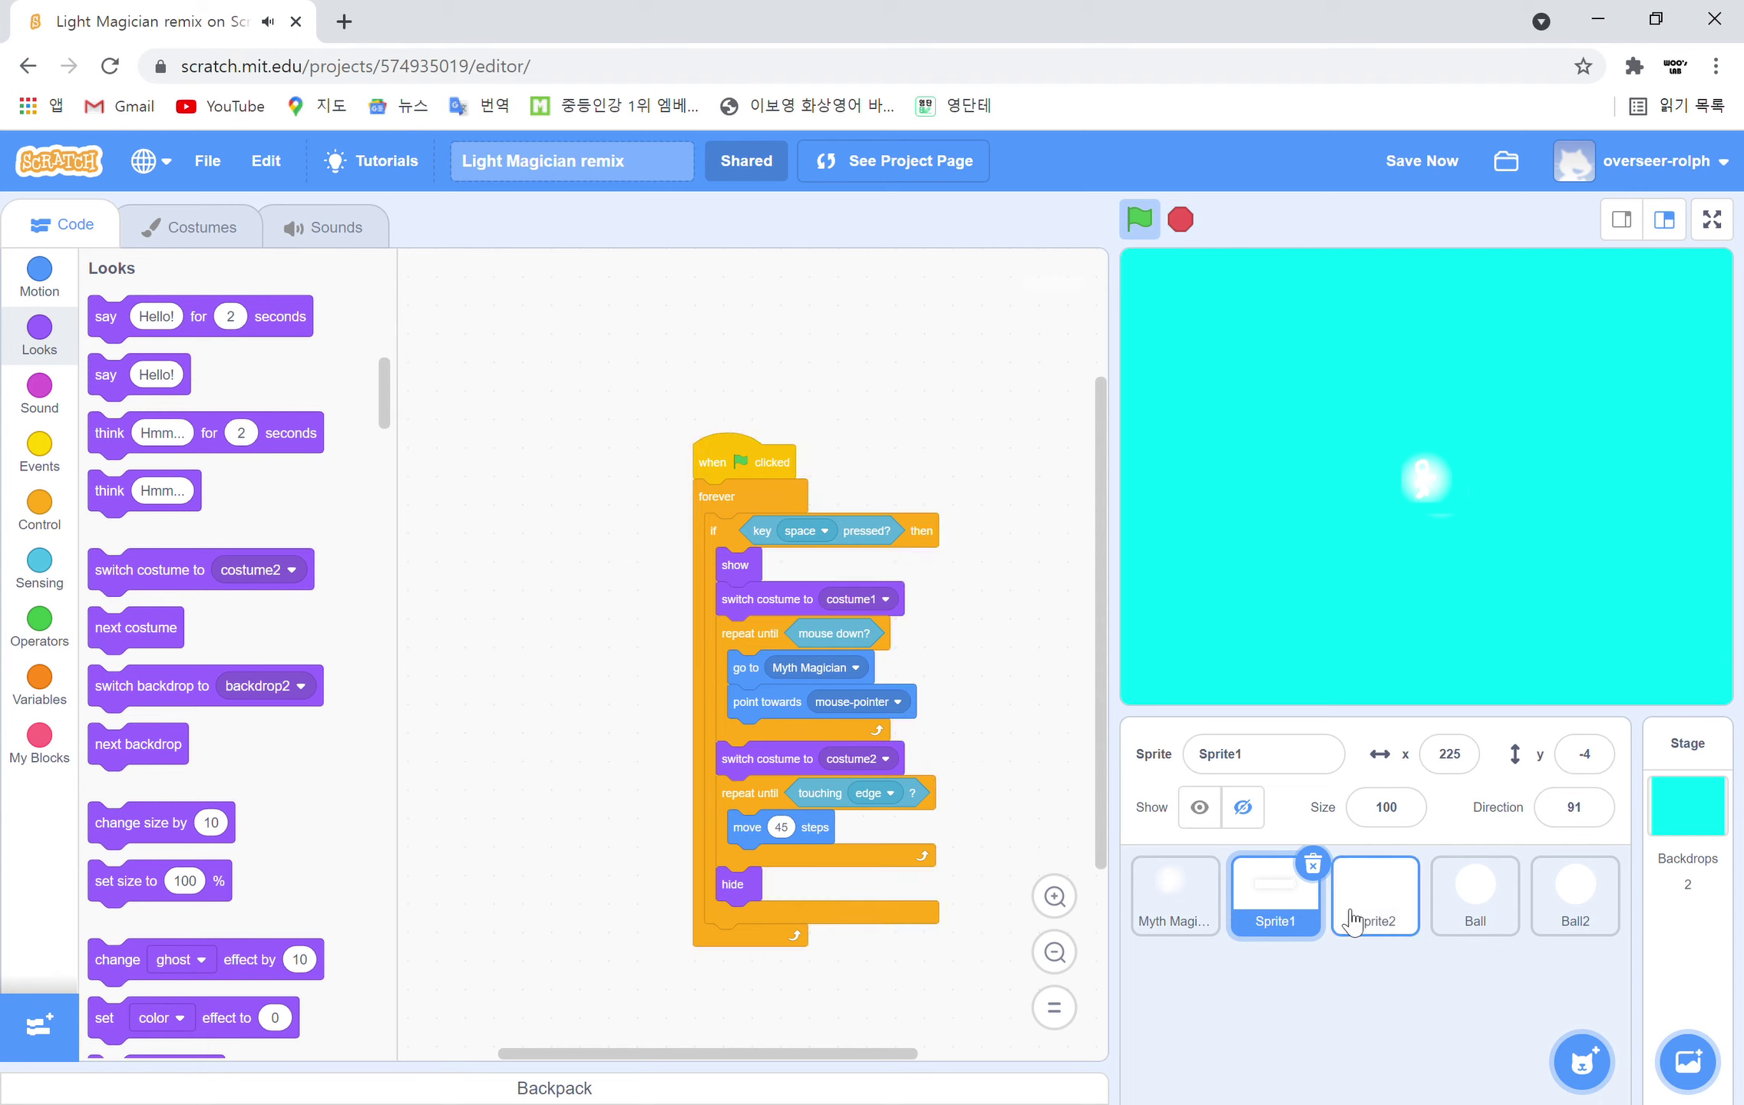